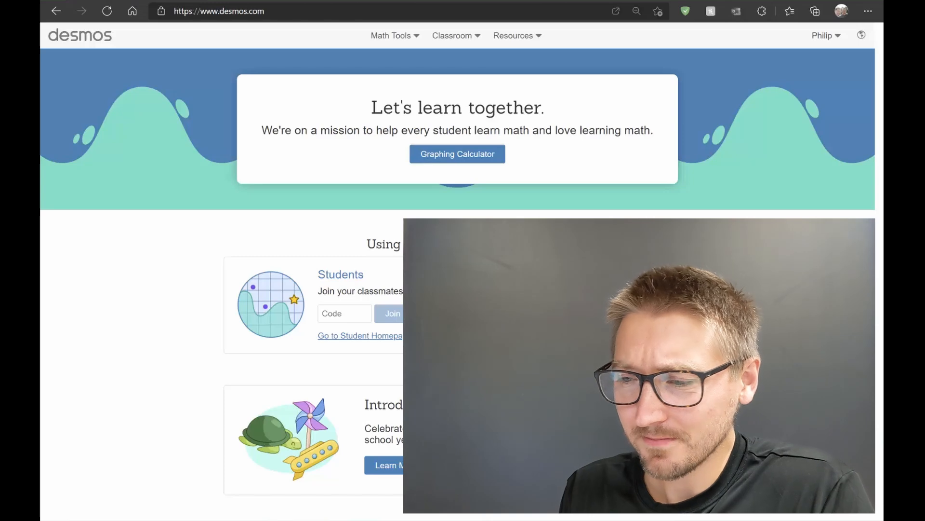
Open the graphing calculator and create an expression folder named Background.
{"action": "left_click", "coordinate": [470, 158]}
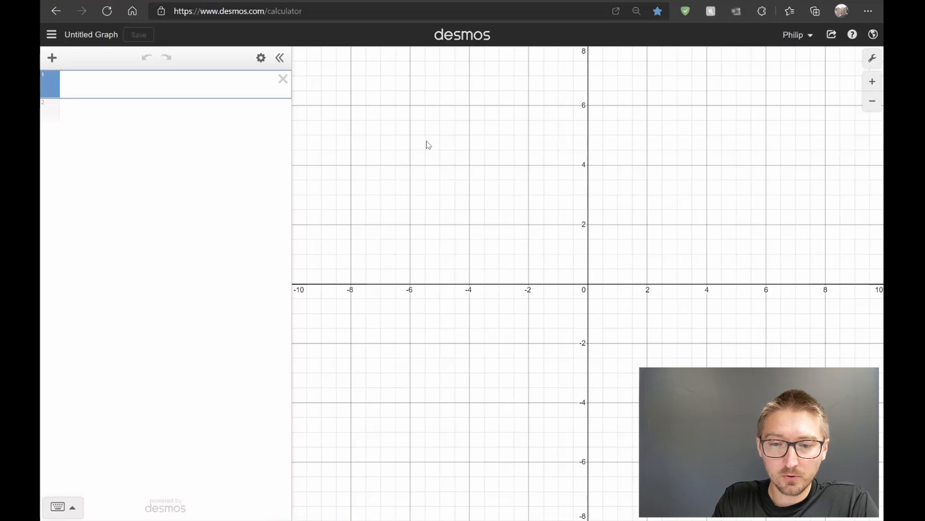
{"action": "type", "text": "Ba"}
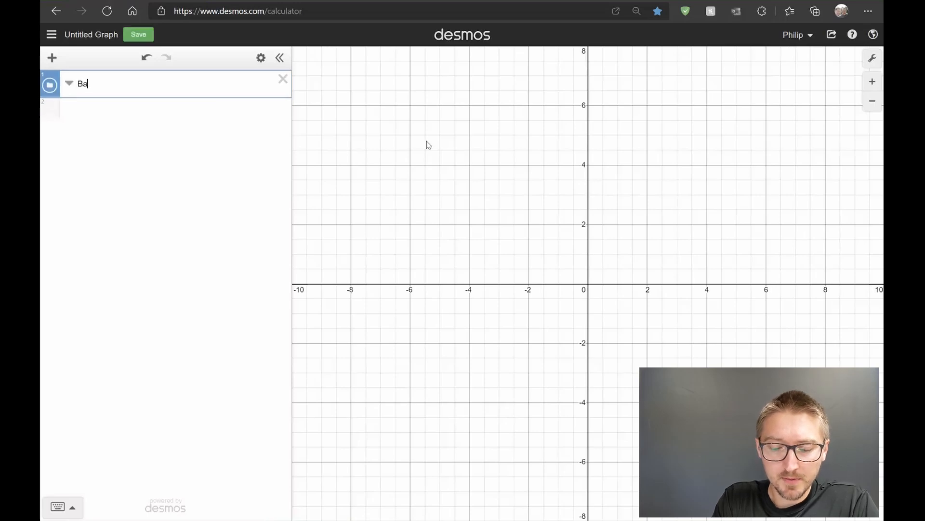
{"action": "type", "text": "ckground"}
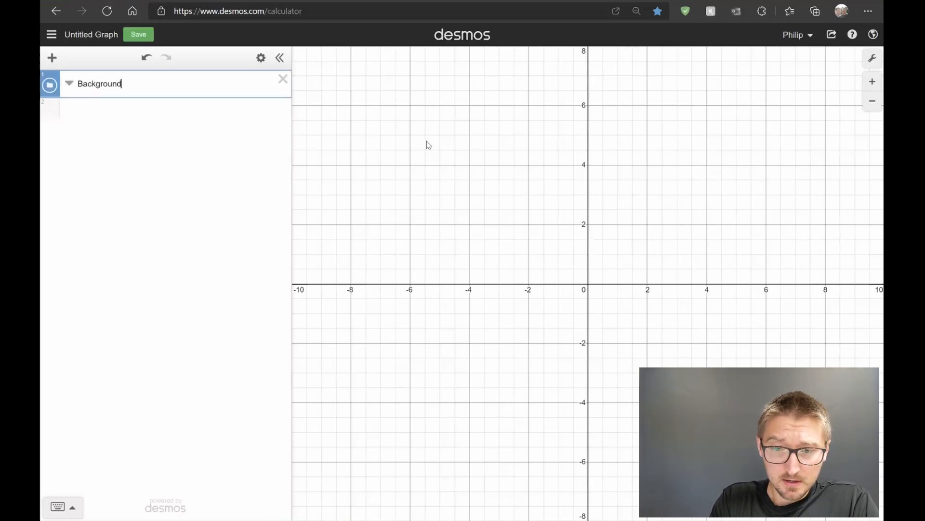
{"action": "key", "text": "Return"}
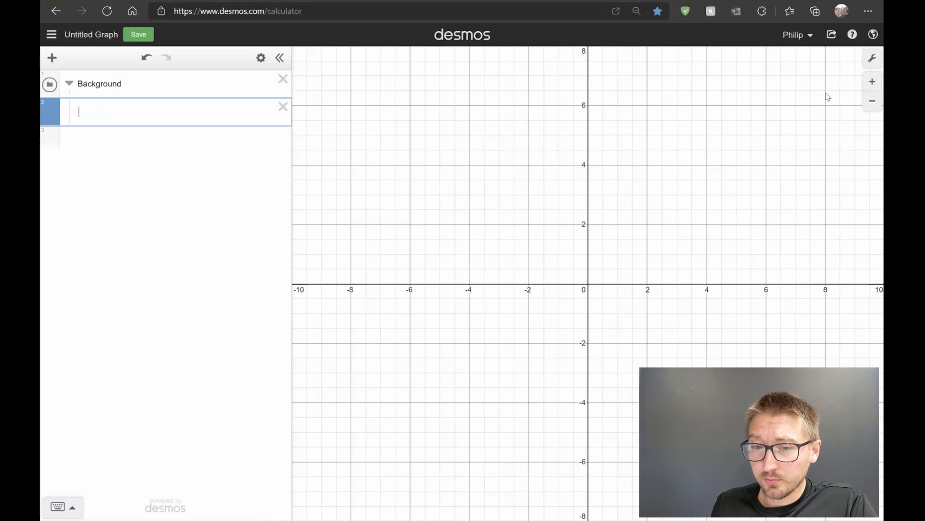
Insert the image Slide 14a.png into the Background folder and set its opacity to .65.
{"action": "left_click_drag", "start_coordinate": [845, 179], "coordinate": [145, 140]}
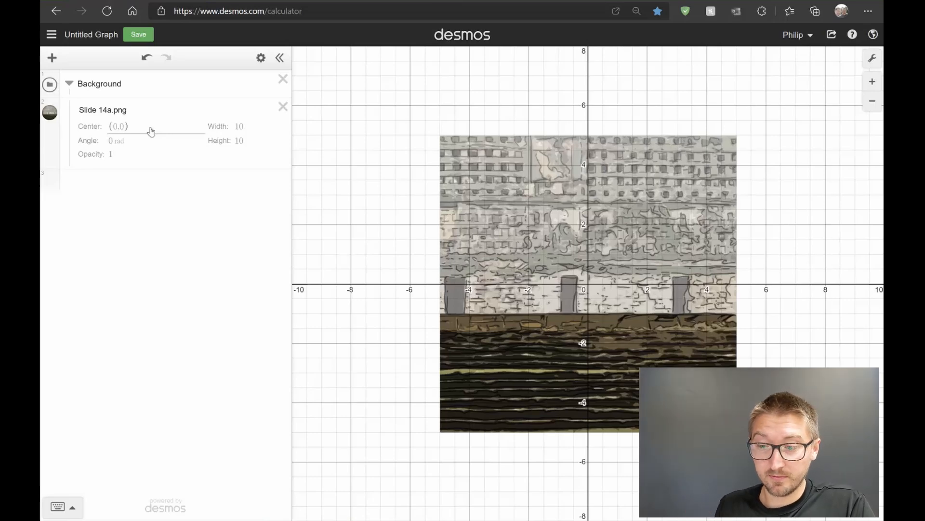
{"action": "left_click", "coordinate": [127, 153]}
{"action": "key", "text": "BackSpace"}
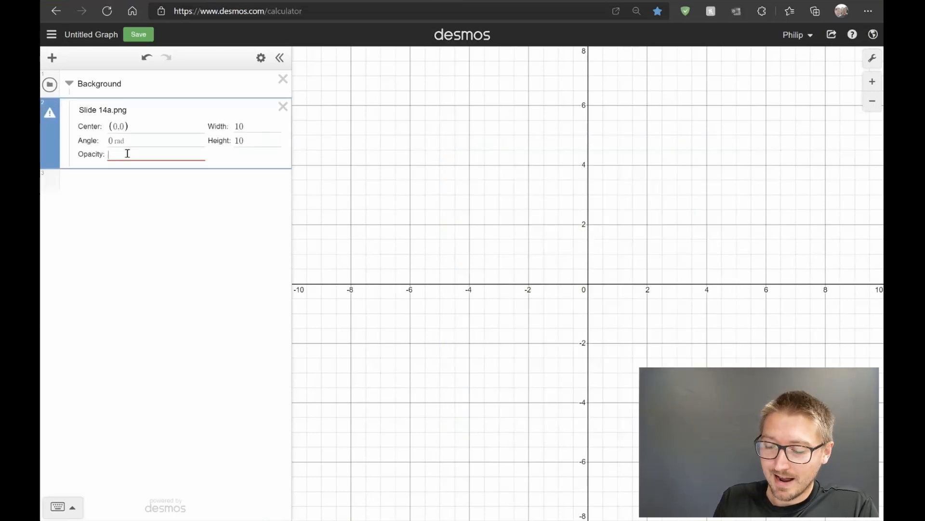
{"action": "type", "text": ".65"}
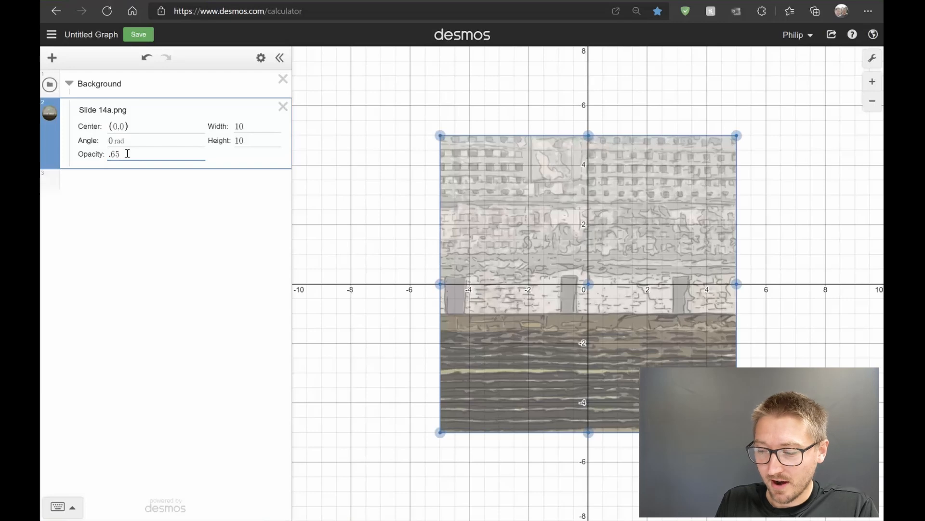
Set the background image's width and height to 20 each.
{"action": "left_click", "coordinate": [249, 125]}
{"action": "key", "text": "BackSpace"}
{"action": "key", "text": "BackSpace"}
{"action": "type", "text": "20"}
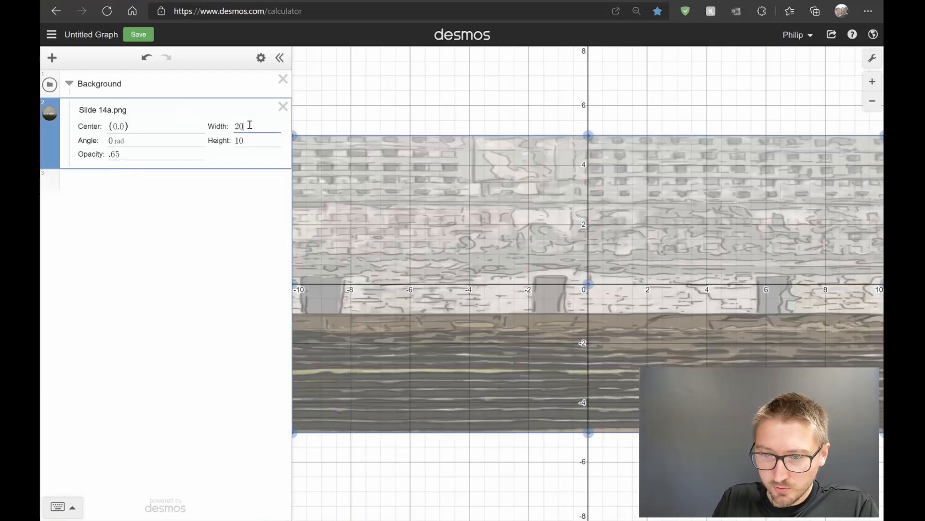
{"action": "key", "text": "Tab"}
{"action": "type", "text": "20"}
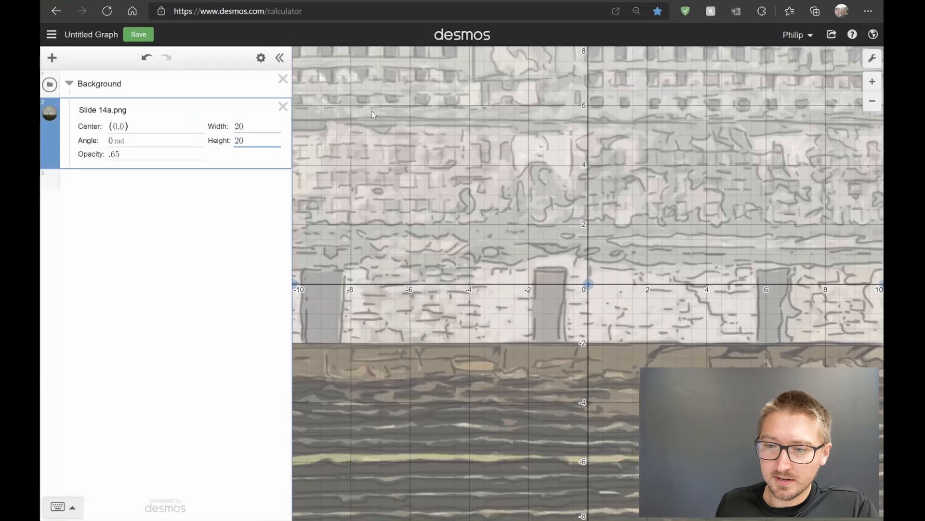
{"action": "scroll", "coordinate": [500, 192], "scroll_direction": "down", "scroll_amount": 2}
{"action": "scroll", "coordinate": [505, 196], "scroll_direction": "down", "scroll_amount": 1}
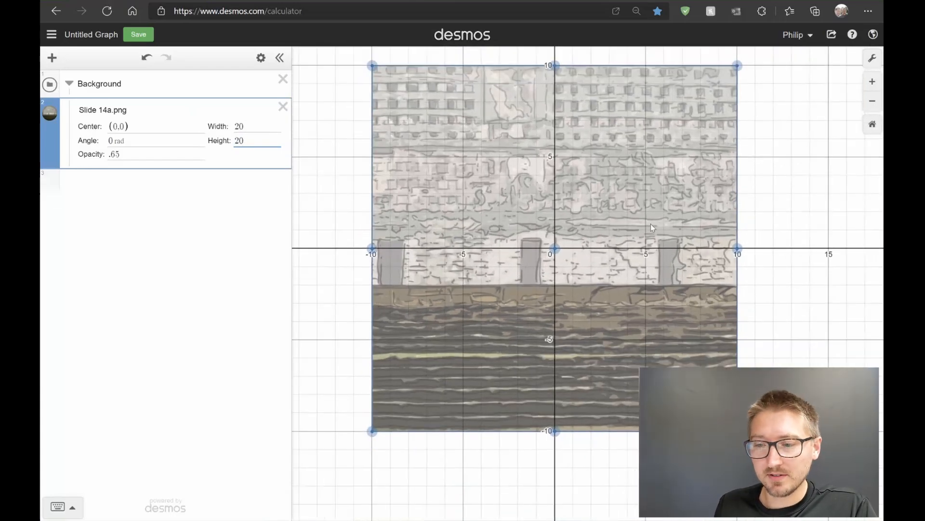
Collapse the Background folder and create a second folder named Mathy Stuff below it.
{"action": "left_click", "coordinate": [70, 87]}
{"action": "left_click", "coordinate": [109, 107]}
{"action": "type", "text": "folder"}
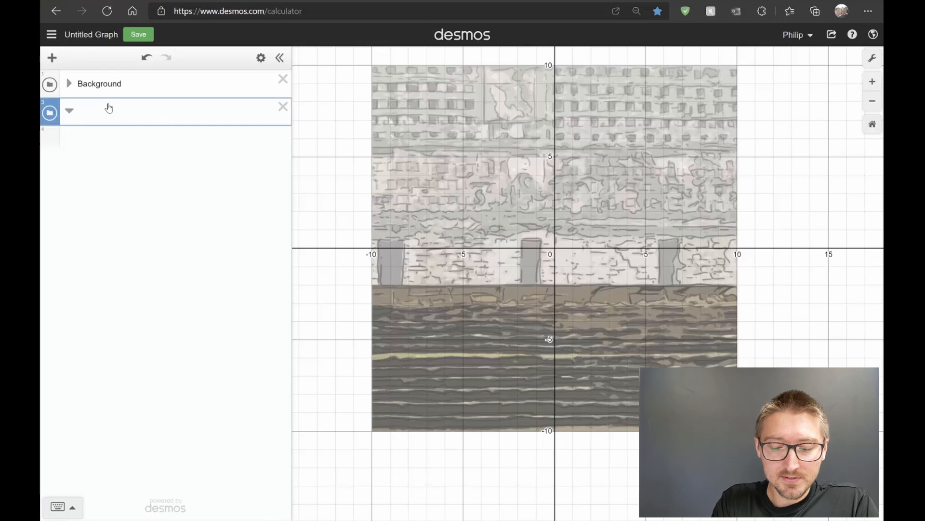
{"action": "type", "text": "Mathy"}
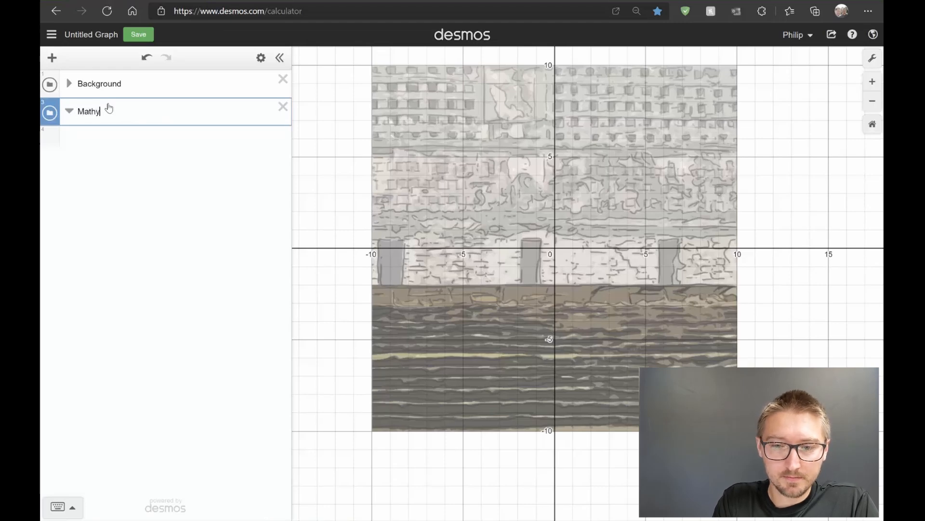
{"action": "type", "text": " Skuff"}
{"action": "key", "text": "Return"}
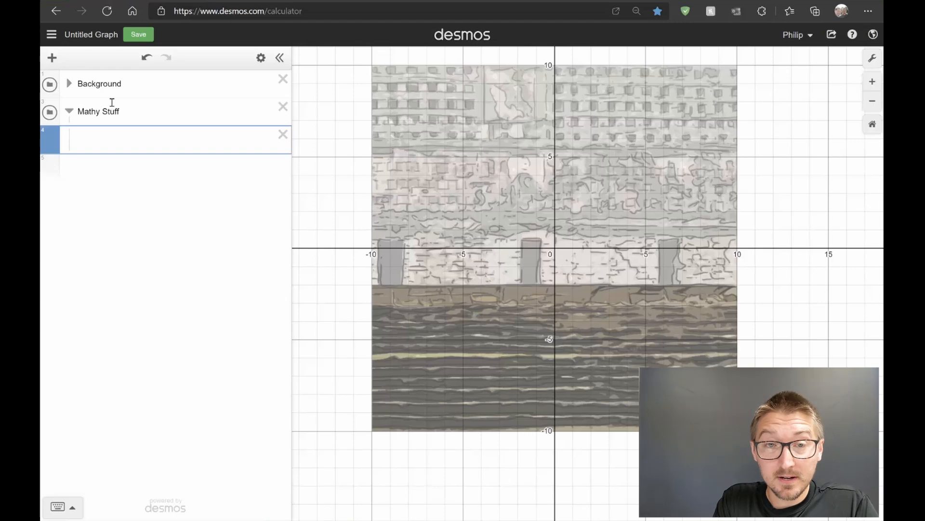
Define the point z_1 = (x_1, 0) in the Mathy Stuff folder and add a slider for x_1.
{"action": "type", "text": "z"}
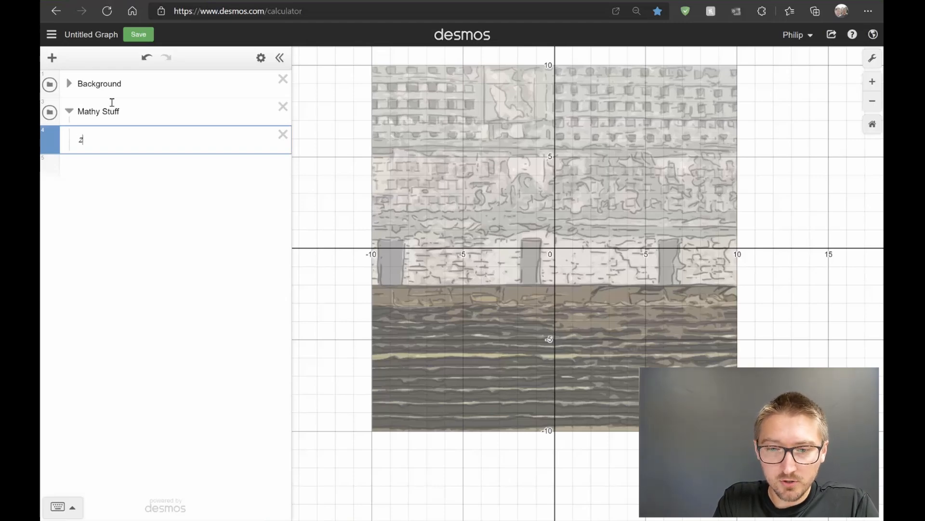
{"action": "type", "text": "_1 "}
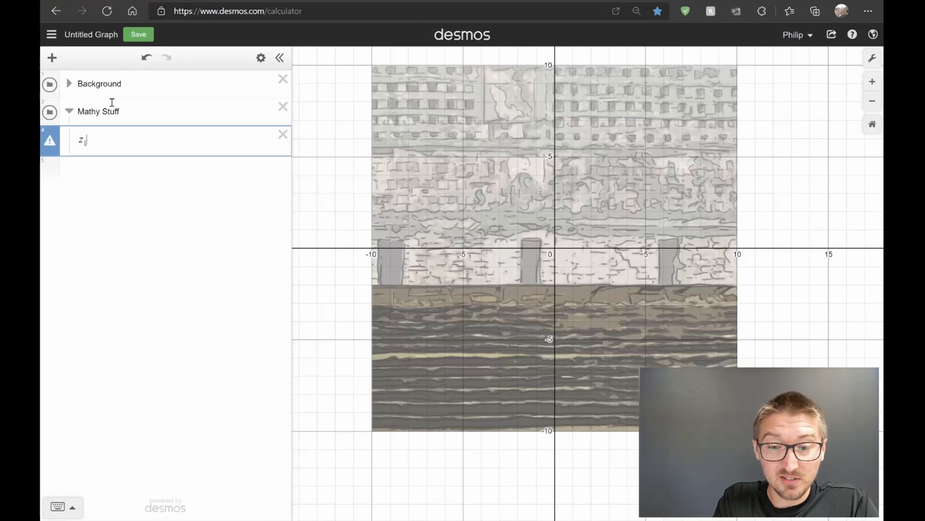
{"action": "type", "text": "="}
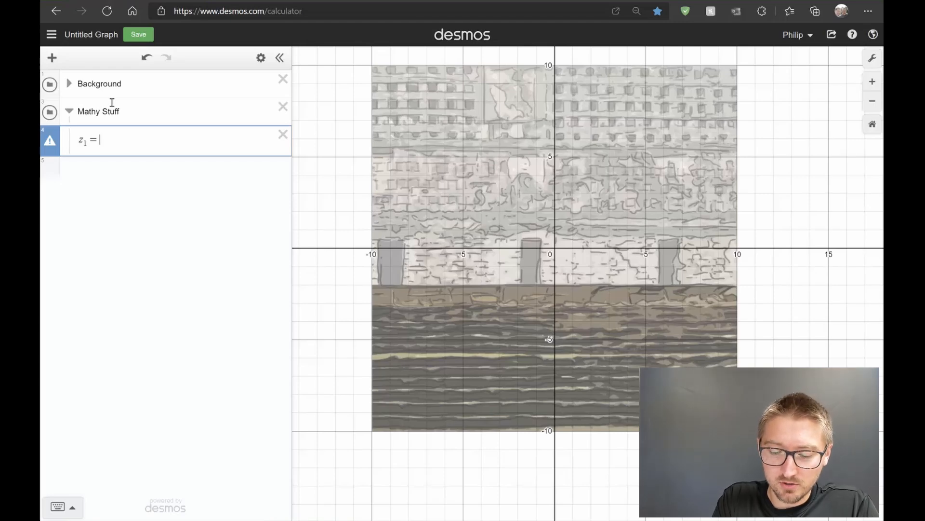
{"action": "type", "text": "("}
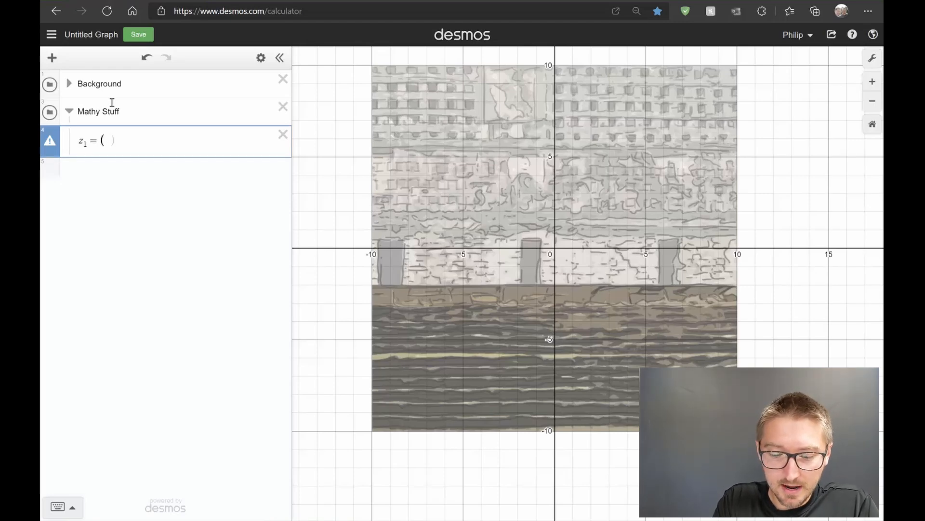
{"action": "type", "text": "x_1"}
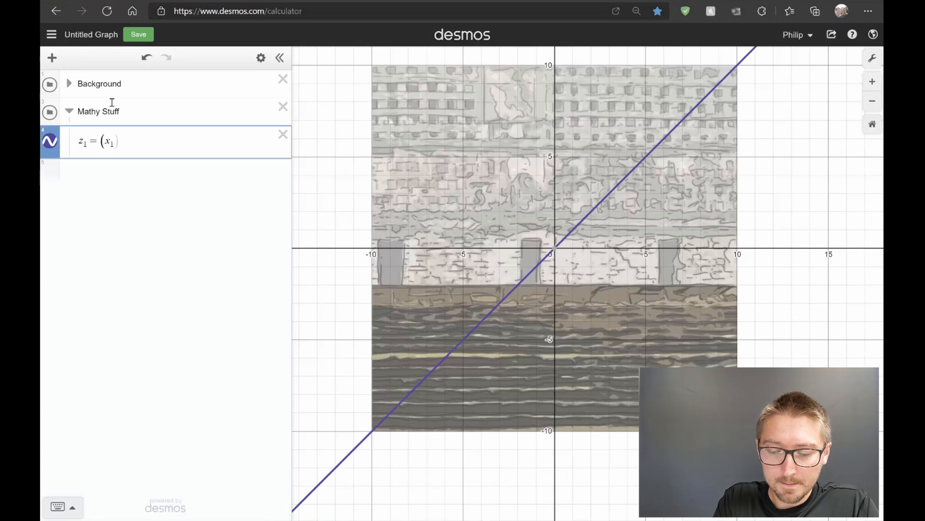
{"action": "type", "text": ", 0"}
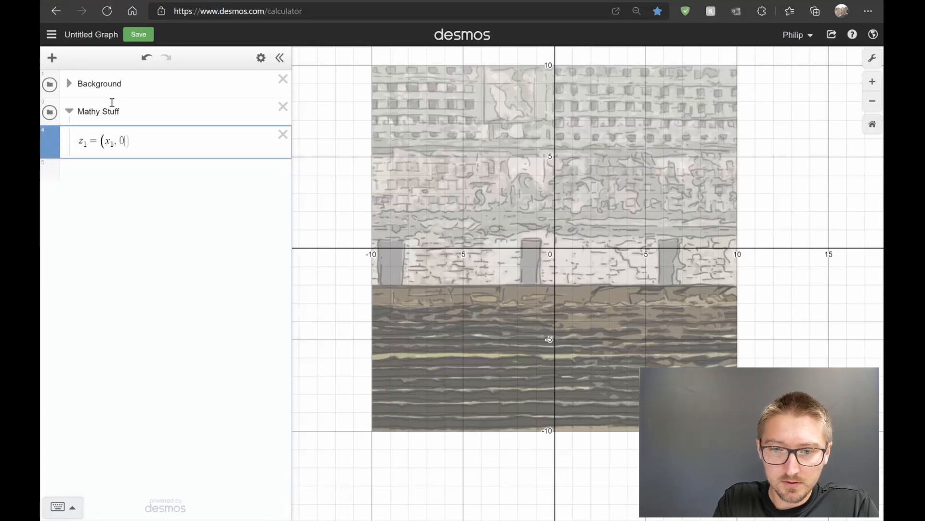
{"action": "type", "text": ")"}
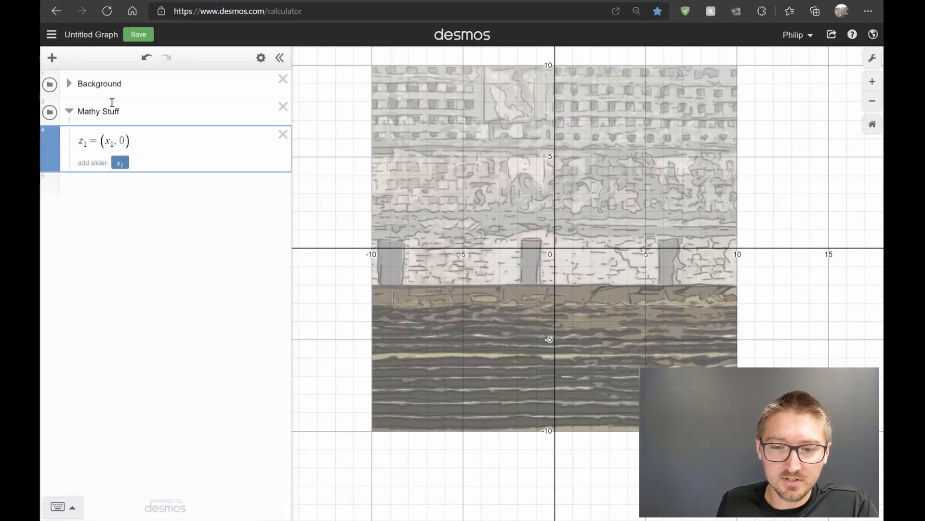
{"action": "left_click", "coordinate": [119, 163]}
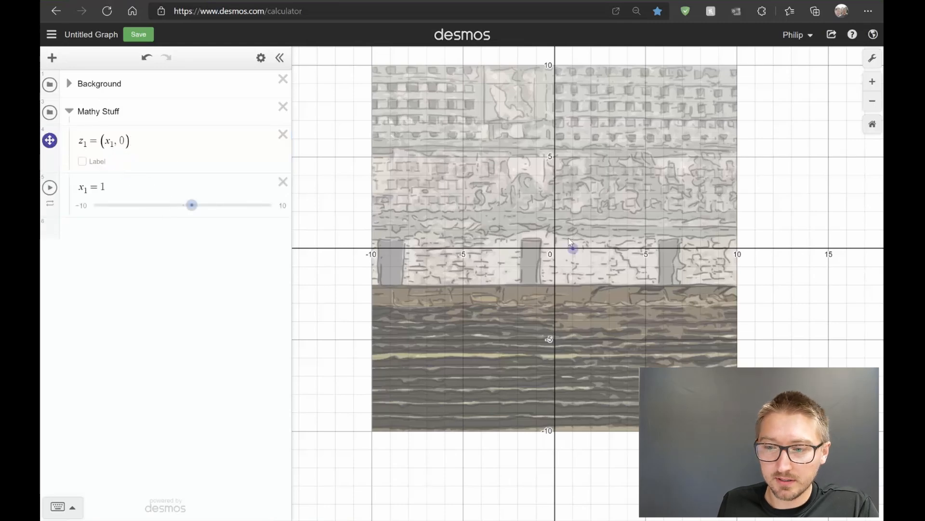
Move point z_1 off the x-axis to about (-2.45, -0.3), and reset its y-coordinate to 0.
{"action": "left_click_drag", "start_coordinate": [573, 248], "coordinate": [510, 254]}
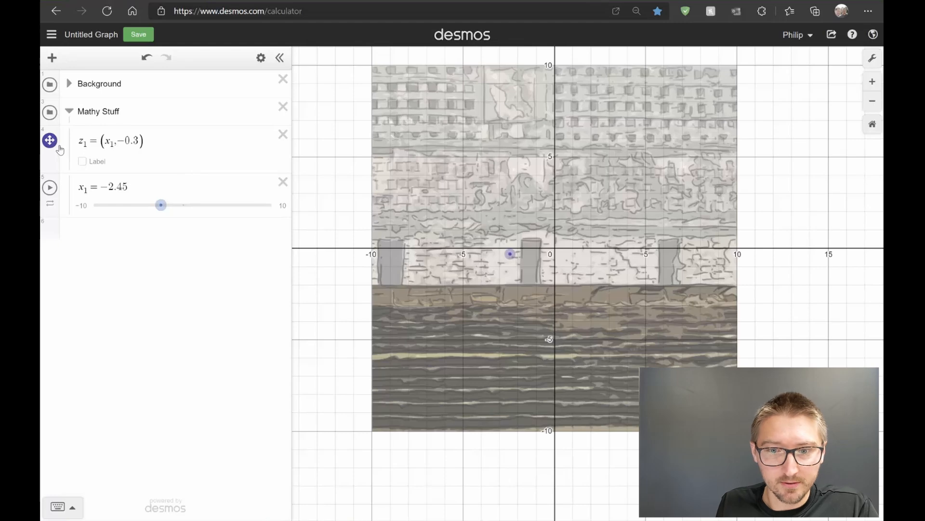
{"action": "left_click", "coordinate": [139, 140]}
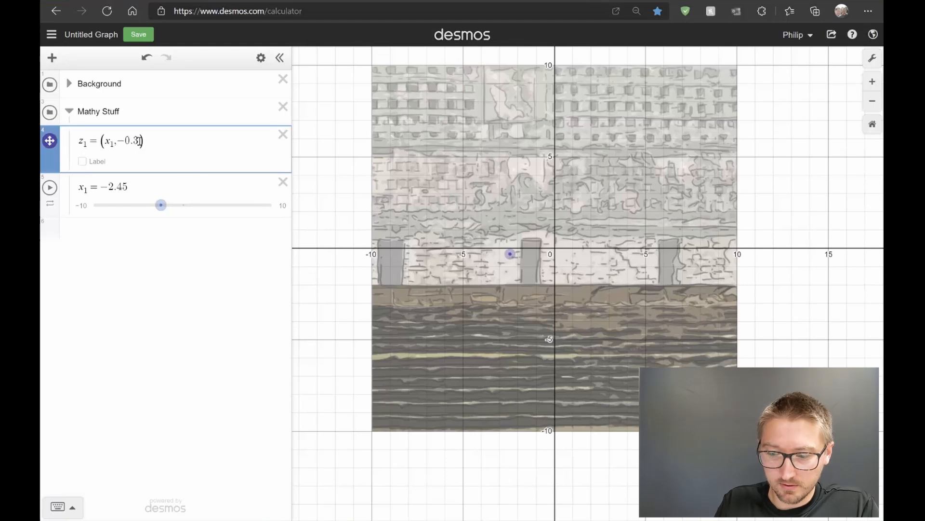
{"action": "key", "text": "BackSpace"}
{"action": "key", "text": "BackSpace"}
{"action": "key", "text": "BackSpace"}
{"action": "key", "text": "BackSpace"}
{"action": "type", "text": "0"}
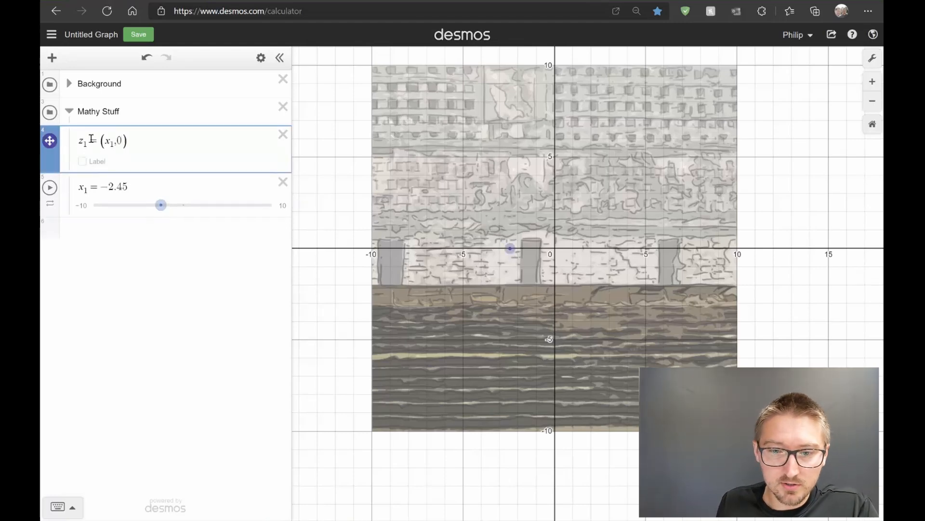
Restrict point z_1 to horizontal movement and move it along the x-axis to about x = -4.67.
{"action": "left_click", "coordinate": [56, 146]}
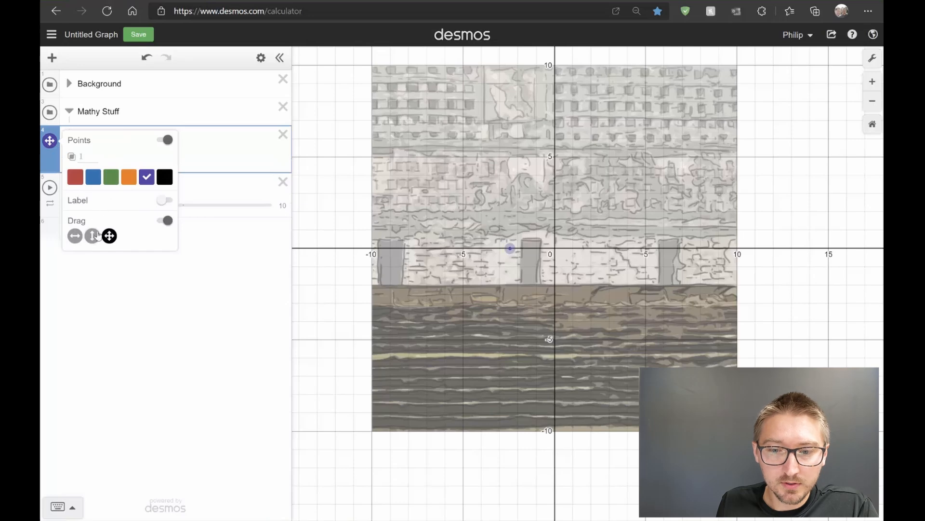
{"action": "left_click", "coordinate": [75, 236]}
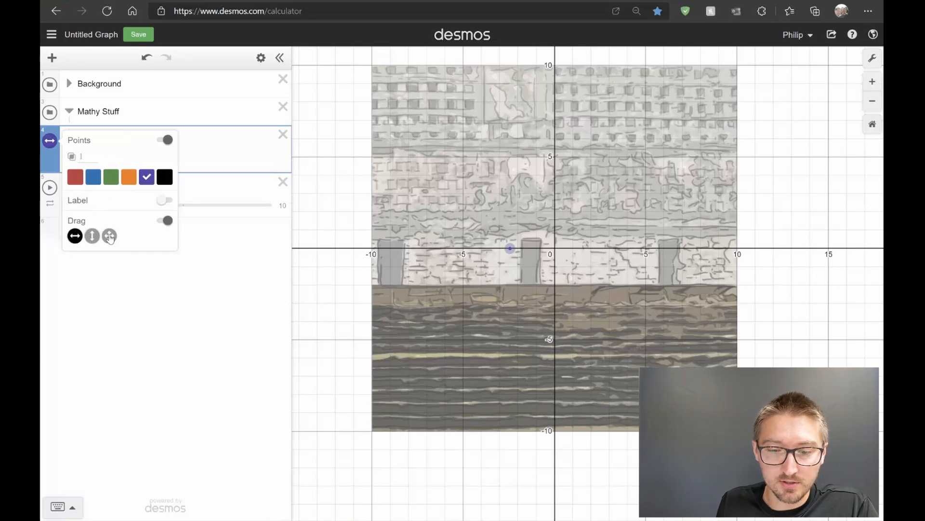
{"action": "left_click", "coordinate": [48, 155]}
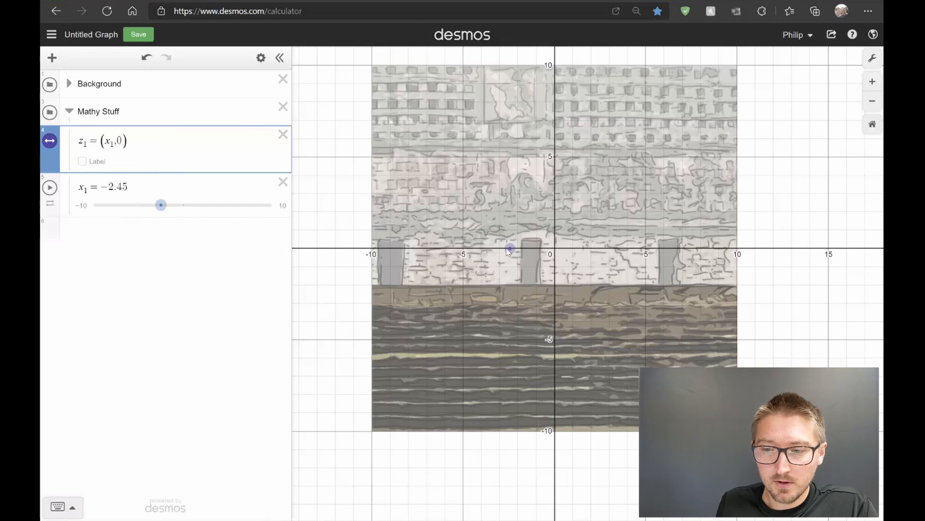
{"action": "left_click_drag", "start_coordinate": [510, 248], "coordinate": [469, 249]}
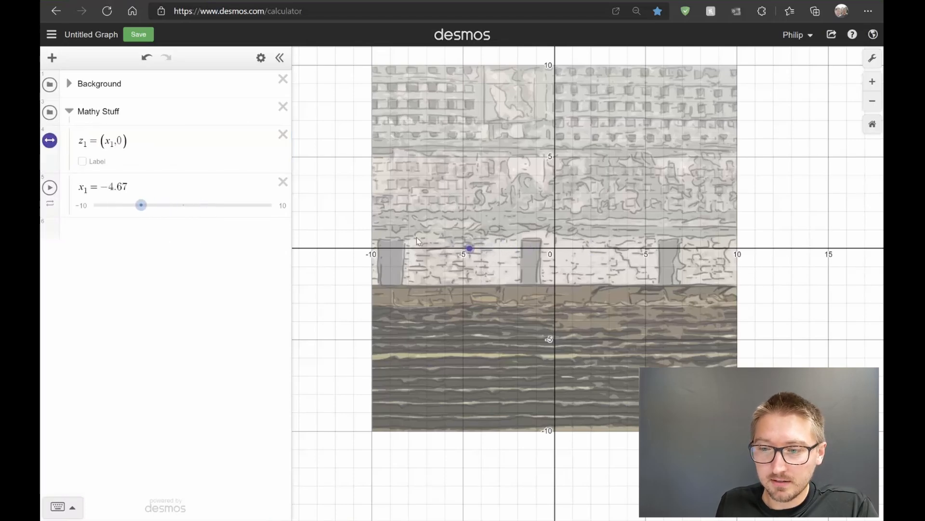
Define a second point z_2 = (x_2, 0) below the x_1 slider and add a slider for x_2.
{"action": "left_click", "coordinate": [143, 183]}
{"action": "key", "text": "Return"}
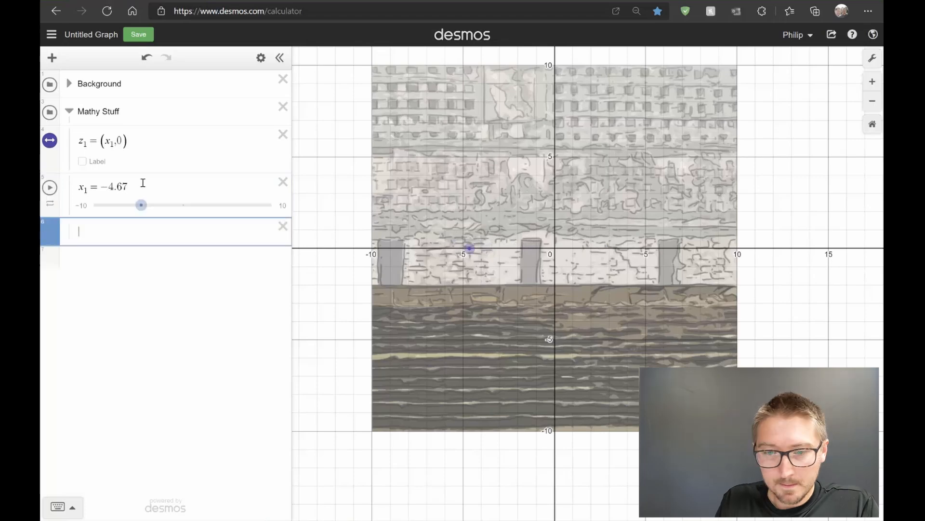
{"action": "type", "text": "z"}
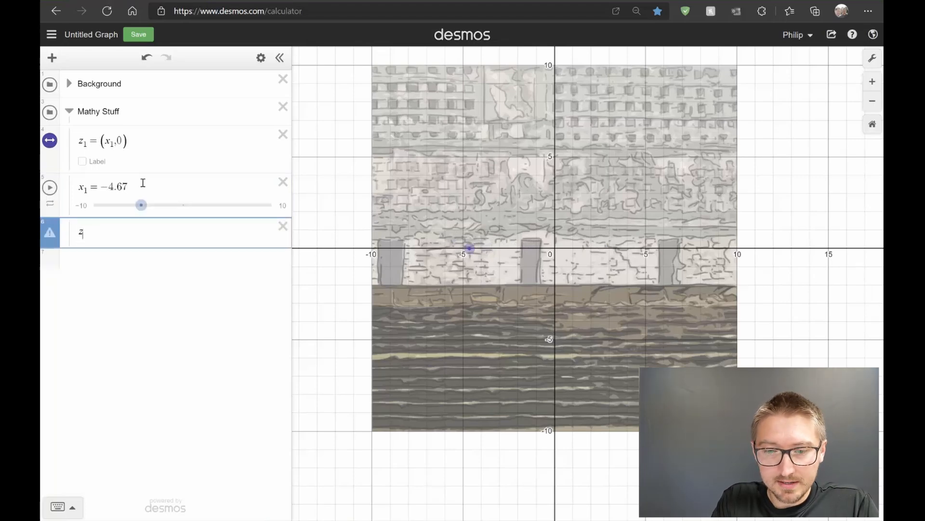
{"action": "type", "text": "2 ="}
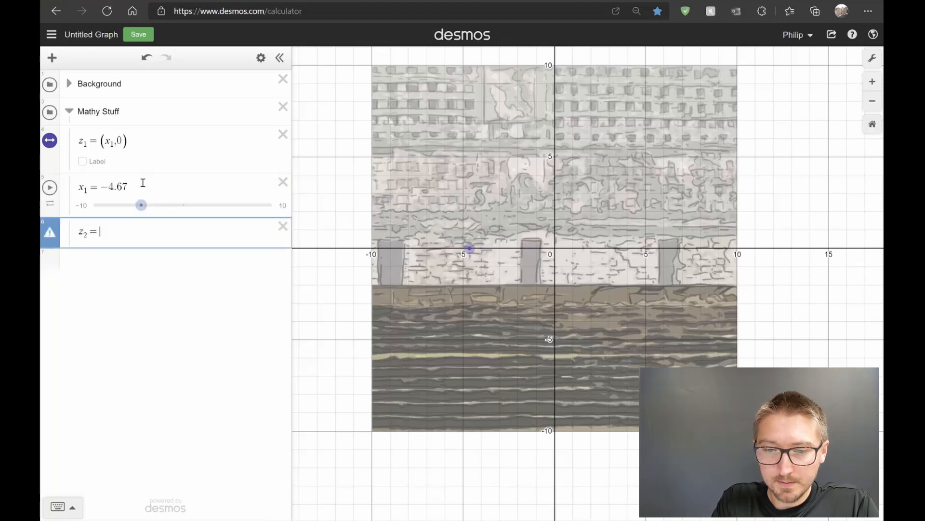
{"action": "type", "text": "(x"}
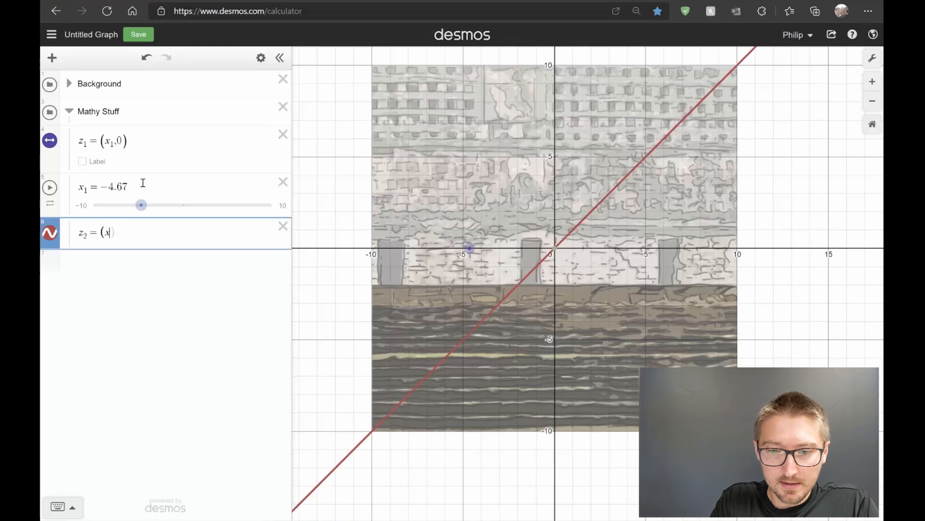
{"action": "type", "text": "1"}
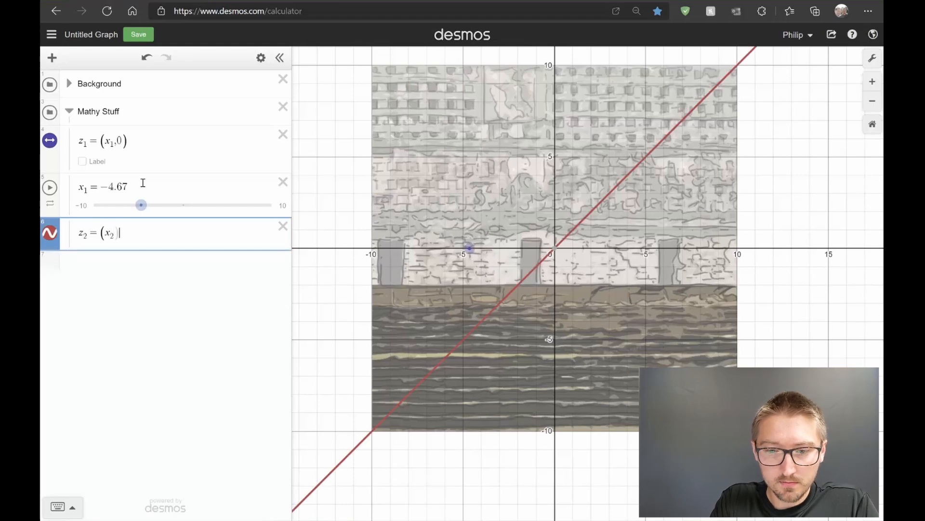
{"action": "type", "text": ",0"}
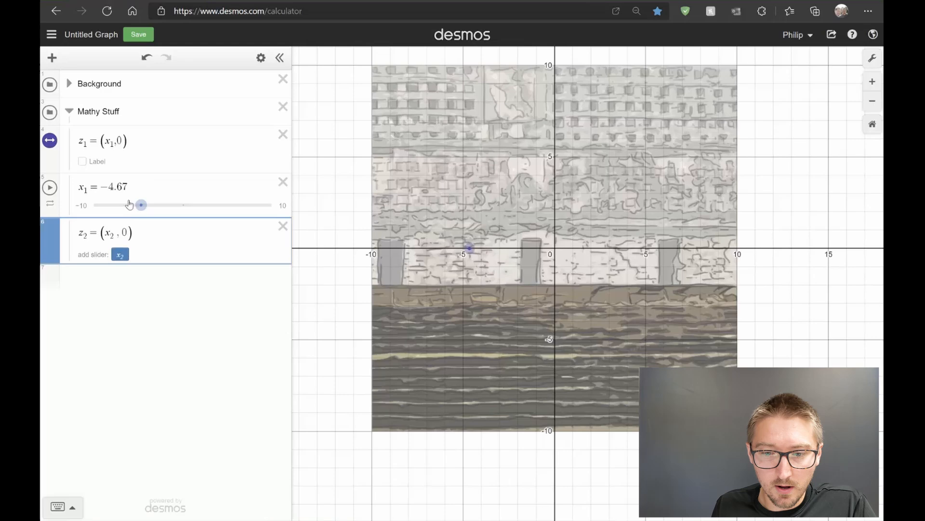
{"action": "left_click", "coordinate": [120, 254]}
Restrict point z_2 to horizontal movement and move it along the x-axis to x = 2.
{"action": "left_click", "coordinate": [52, 236]}
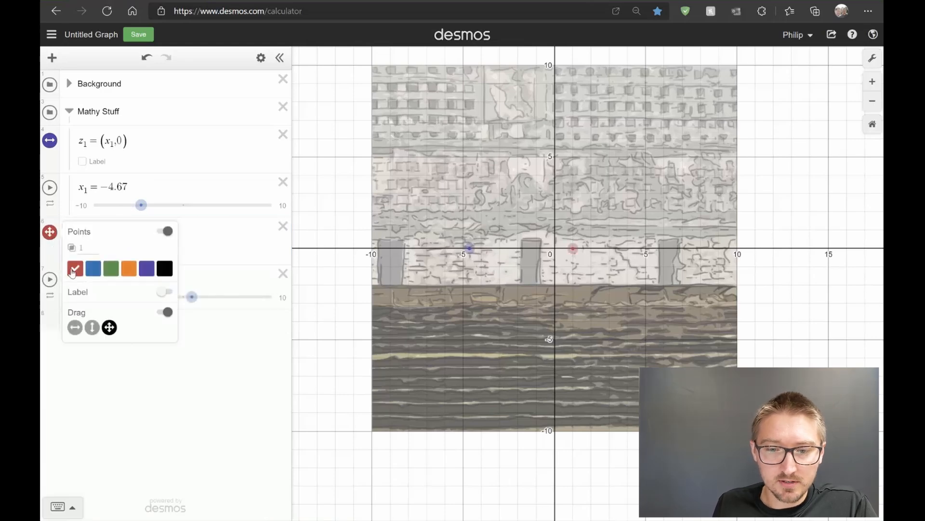
{"action": "left_click", "coordinate": [75, 327]}
{"action": "left_click", "coordinate": [583, 261]}
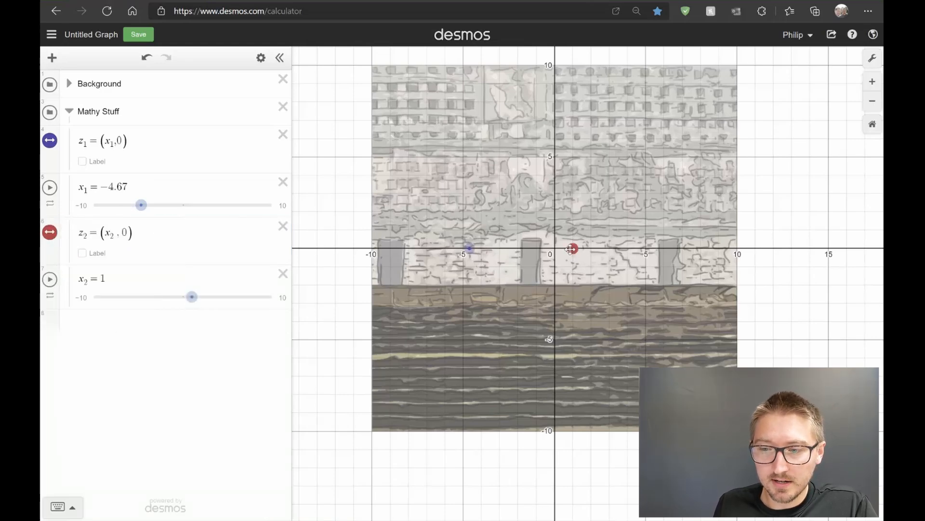
{"action": "left_click_drag", "start_coordinate": [573, 249], "coordinate": [522, 249]}
{"action": "left_click_drag", "start_coordinate": [436, 260], "coordinate": [591, 257]}
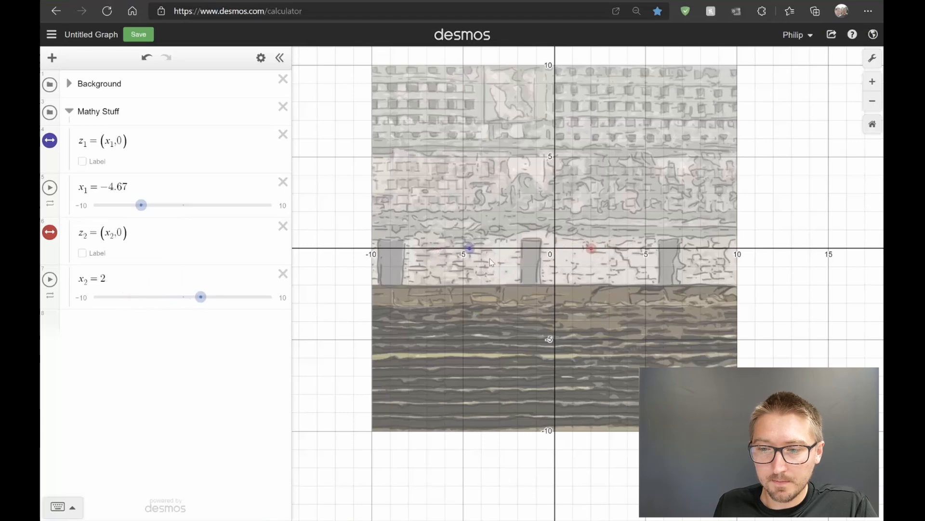
Change the colour of point z_1 to green.
{"action": "left_click", "coordinate": [51, 142]}
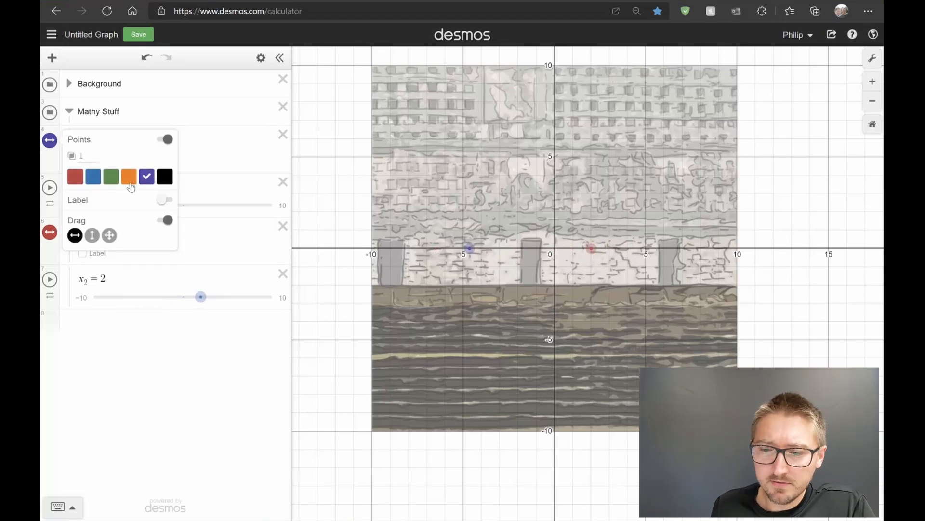
{"action": "left_click", "coordinate": [111, 177]}
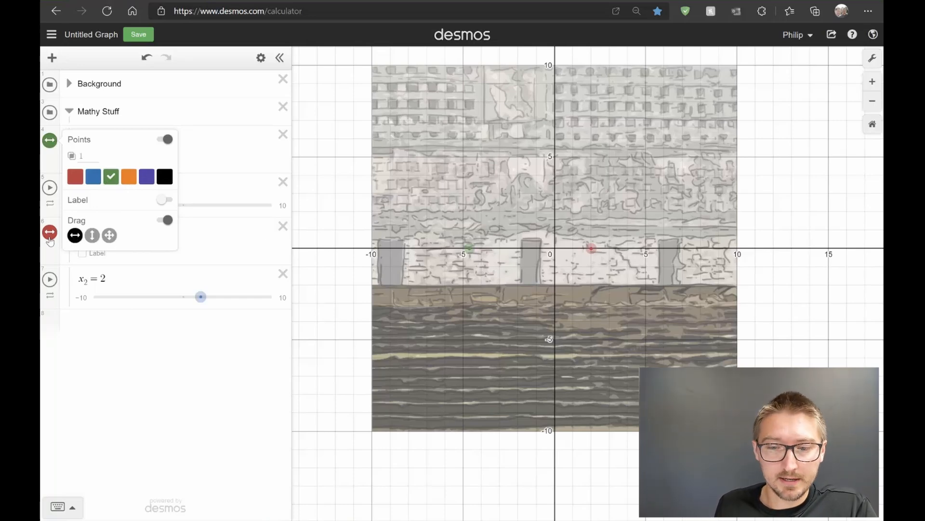
Add a point (x_3, y_3) below the x_2 slider and create sliders for both of its coordinates.
{"action": "left_click", "coordinate": [166, 279]}
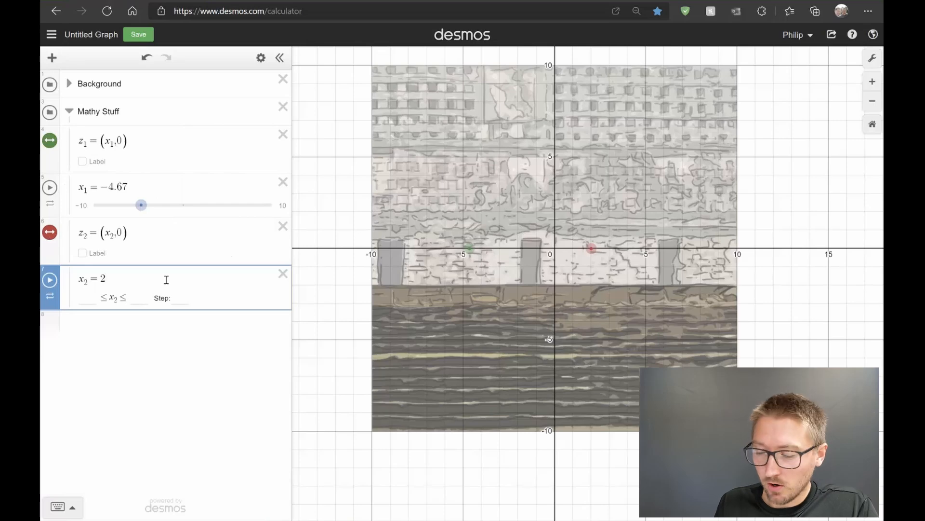
{"action": "key", "text": "Return"}
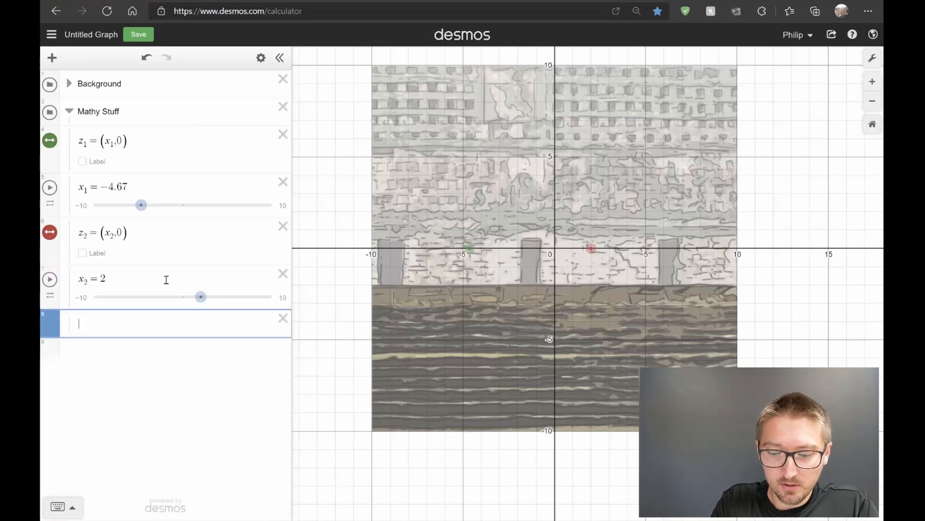
{"action": "type", "text": "(x_3"}
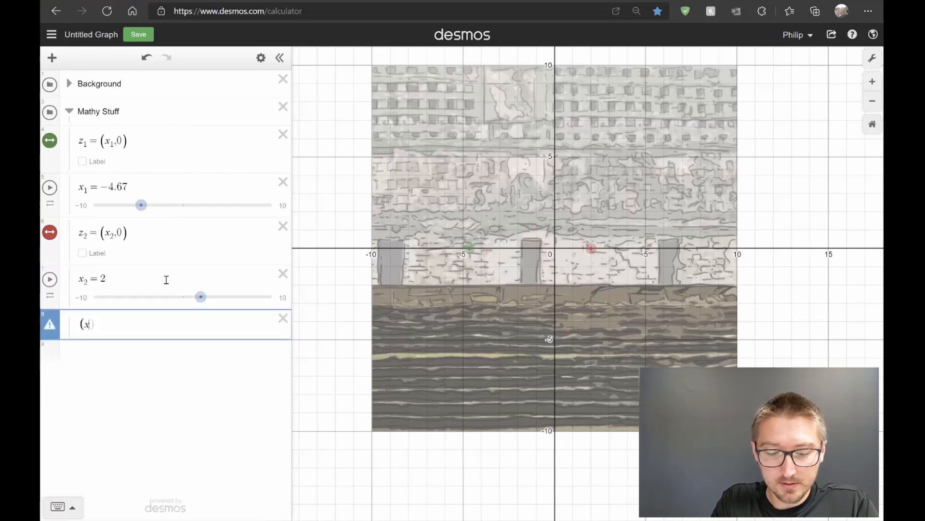
{"action": "type", "text": ",y_3"}
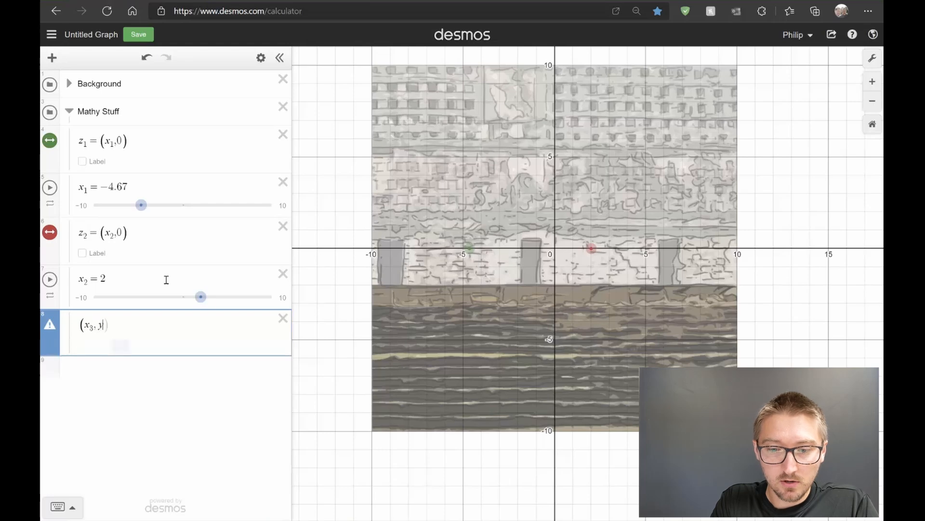
{"action": "type", "text": ")"}
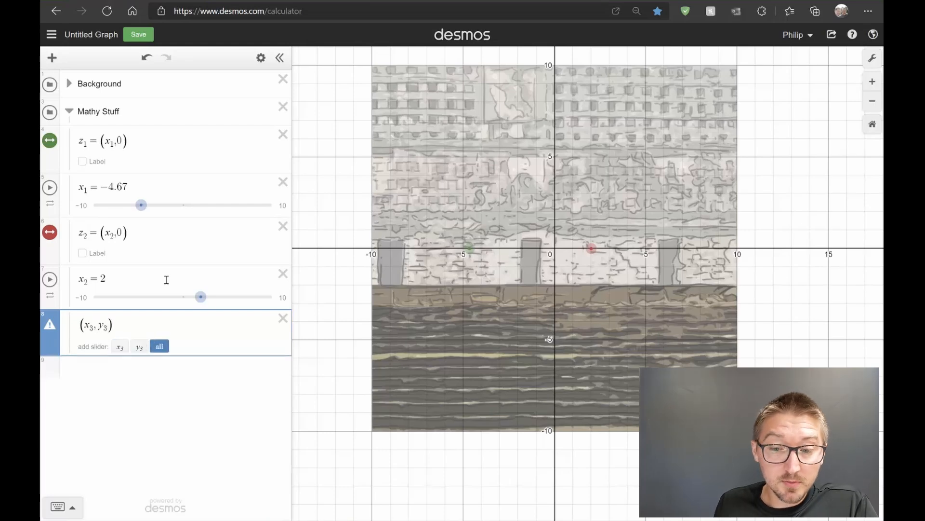
{"action": "left_click", "coordinate": [159, 347]}
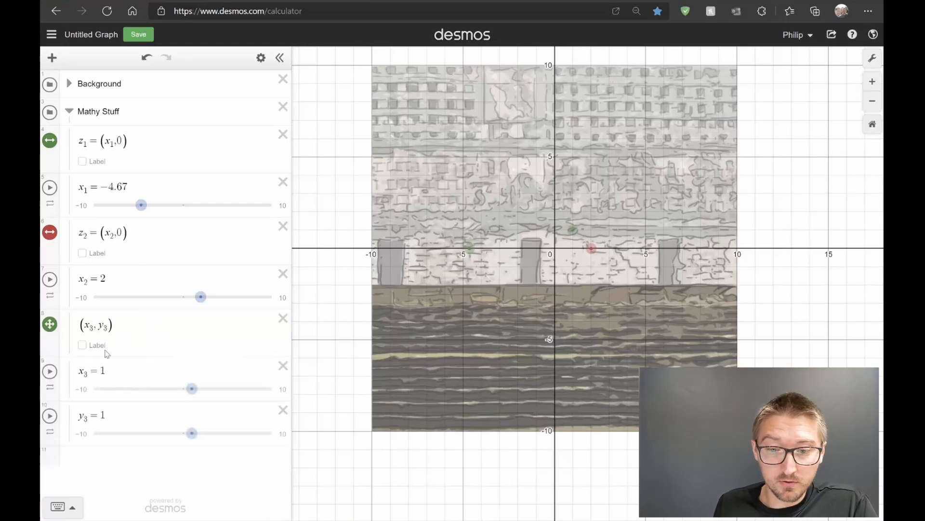
Colour the point (x_3, y_3) orange and move it to about (-1.33, 2.45).
{"action": "left_click", "coordinate": [49, 324]}
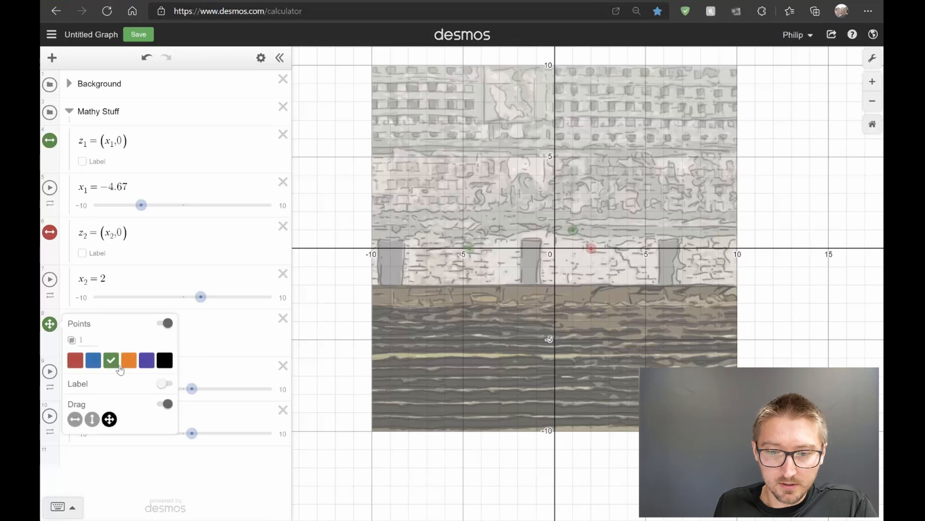
{"action": "left_click", "coordinate": [128, 360]}
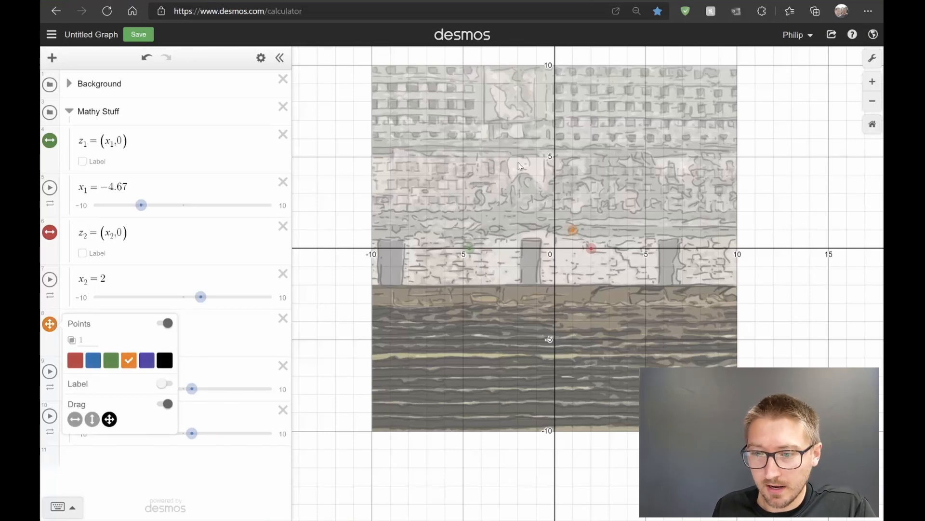
{"action": "left_click_drag", "start_coordinate": [573, 230], "coordinate": [530, 203]}
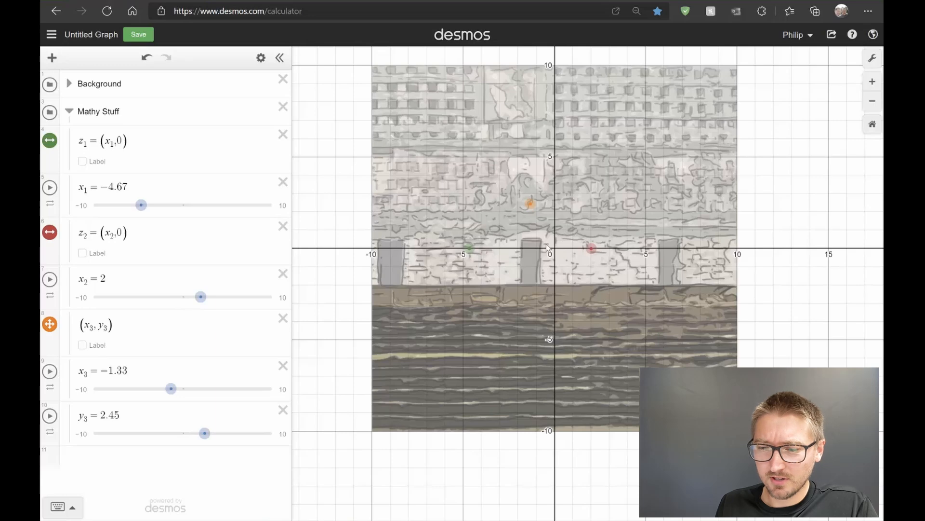
Expand the Background folder and set the center of the image Slide 14a.png to (0, 2).
{"action": "left_click", "coordinate": [69, 84]}
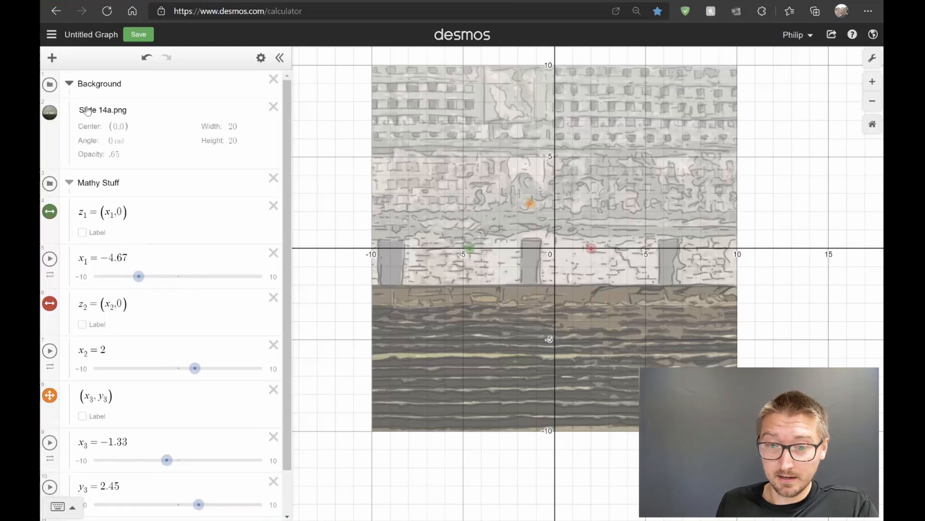
{"action": "left_click", "coordinate": [126, 127]}
{"action": "key", "text": "BackSpace"}
{"action": "type", "text": "3"}
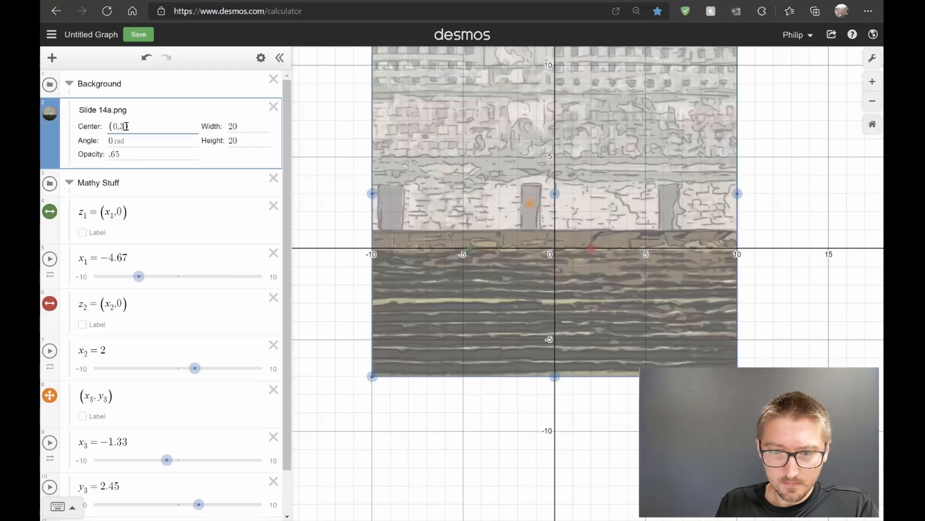
{"action": "key", "text": "BackSpace"}
{"action": "type", "text": "2"}
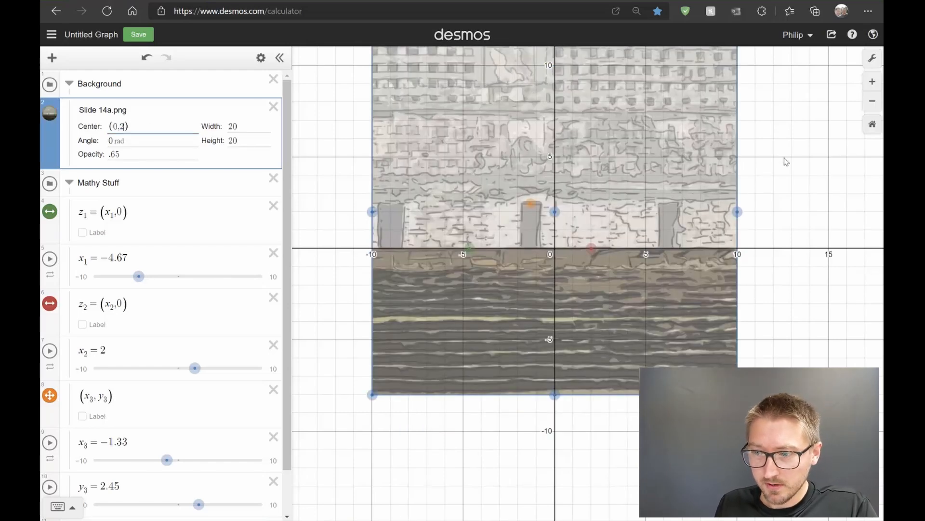
Collapse the Background folder and move point z_1 along the x-axis to x = -9.
{"action": "left_click_drag", "start_coordinate": [785, 159], "coordinate": [786, 220]}
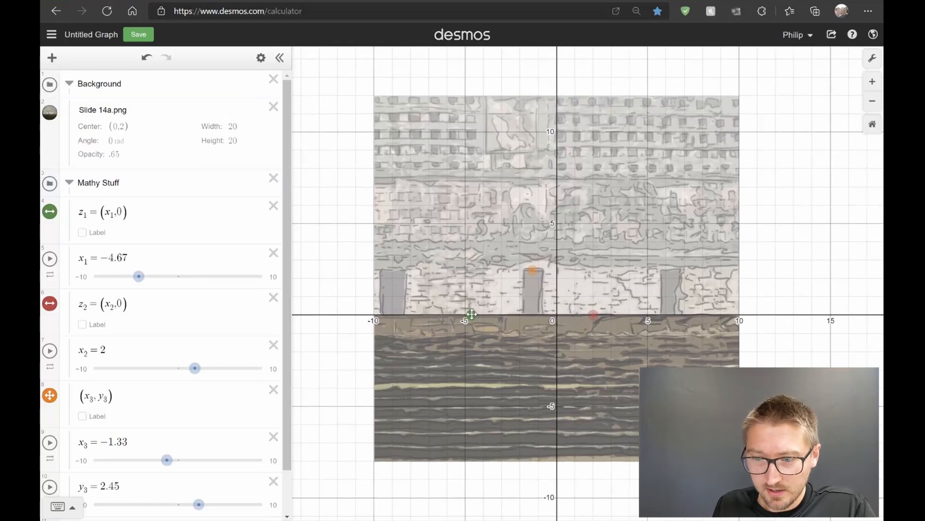
{"action": "left_click_drag", "start_coordinate": [471, 315], "coordinate": [503, 314]}
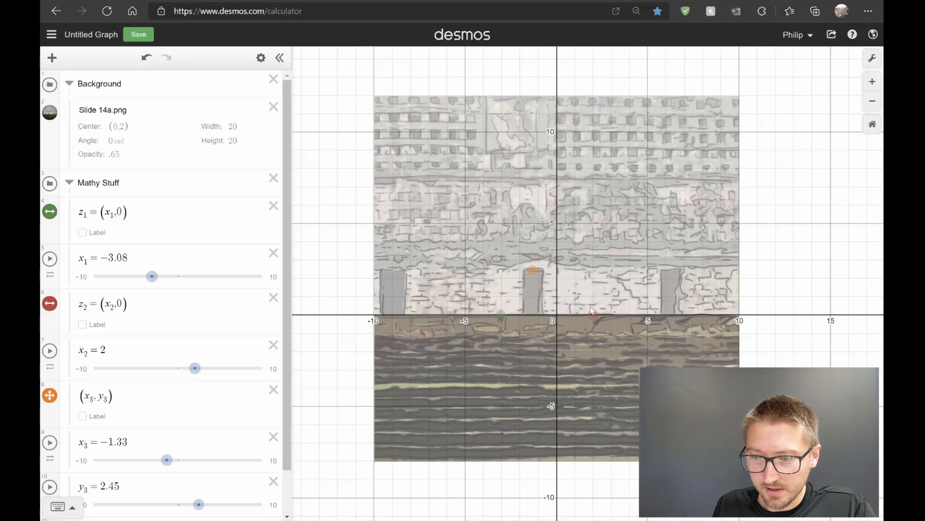
{"action": "left_click", "coordinate": [69, 84]}
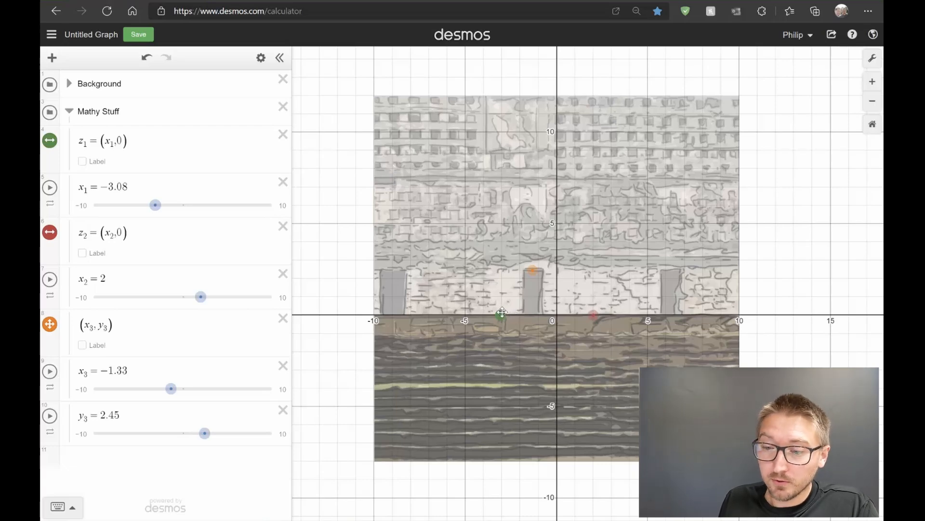
{"action": "mouse_move", "coordinate": [502, 312]}
{"action": "left_mouse_down"}
{"action": "mouse_move", "coordinate": [560, 313]}
{"action": "mouse_move", "coordinate": [487, 313]}
{"action": "left_mouse_up"}
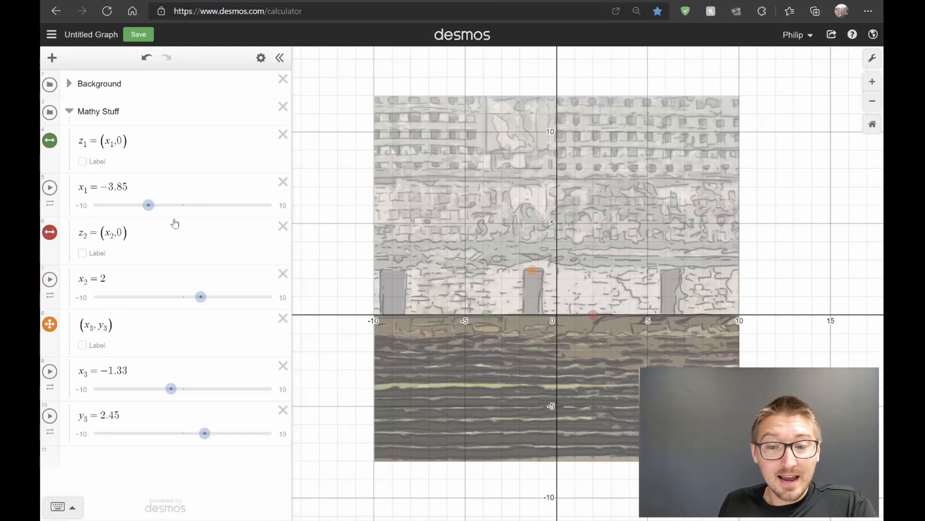
{"action": "left_click_drag", "start_coordinate": [486, 315], "coordinate": [392, 319]}
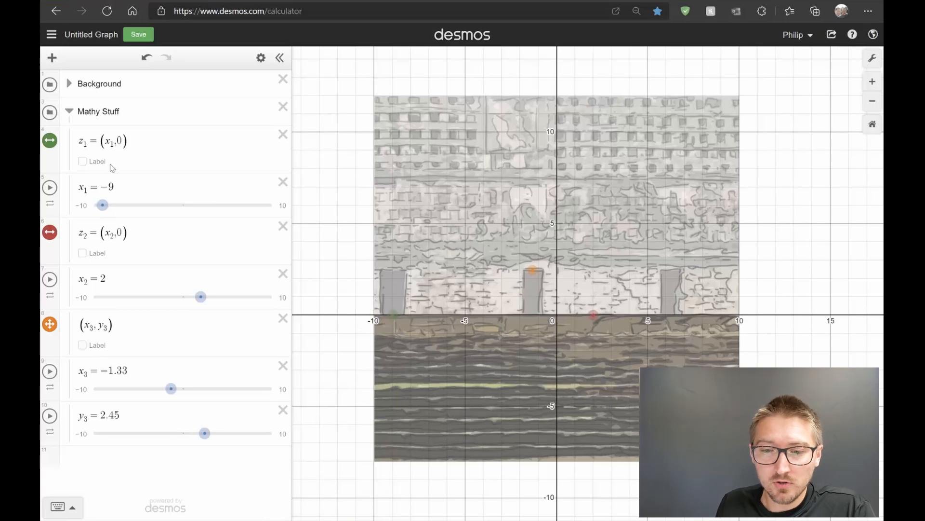
Define the variable l_eftBound = -10 on a new line below the x_1 slider.
{"action": "left_click", "coordinate": [134, 191]}
{"action": "key", "text": "Return"}
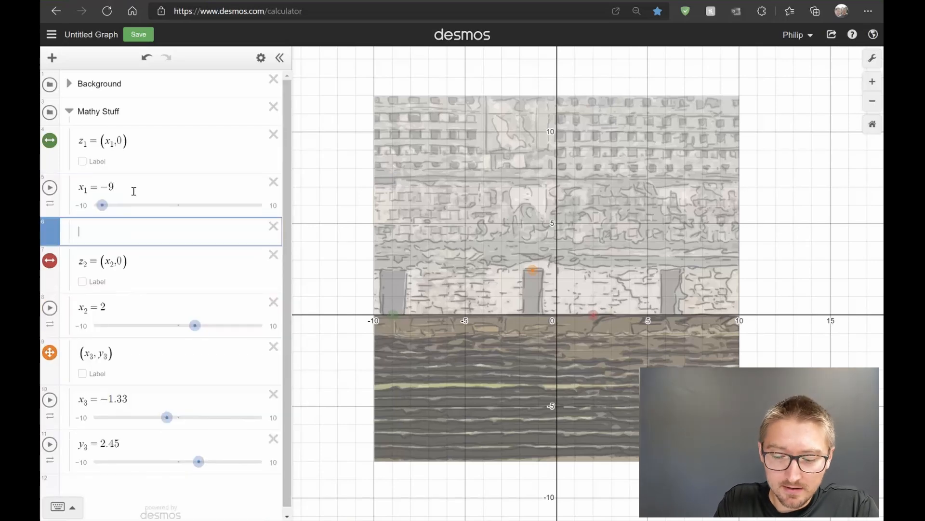
{"action": "type", "text": "l_eftBound"}
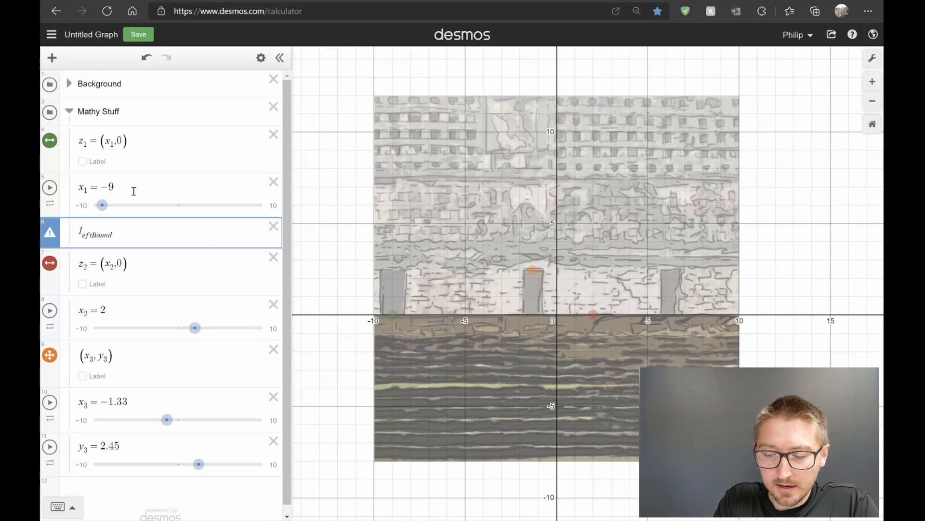
{"action": "type", "text": "=-10"}
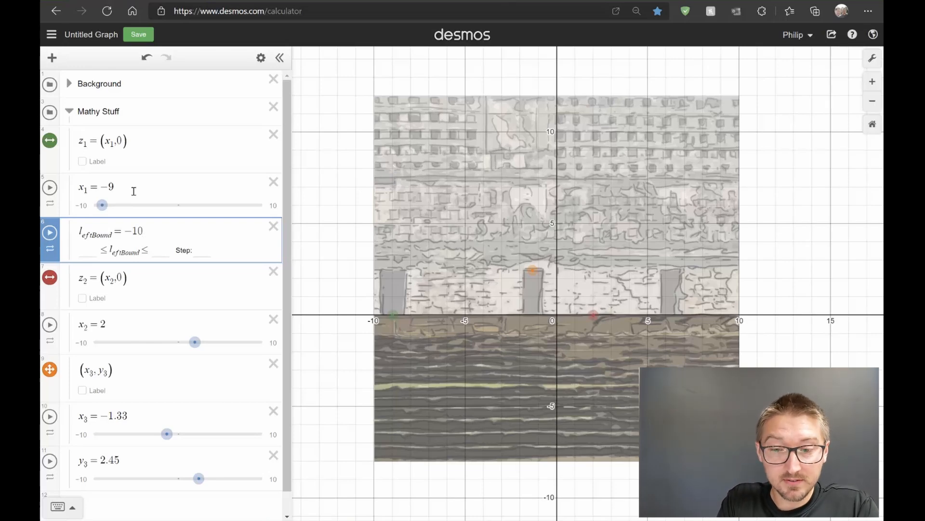
Lock the l_eftBound slider by setting both its lower and upper limits to -10.
{"action": "key", "text": "Tab"}
{"action": "type", "text": "-10"}
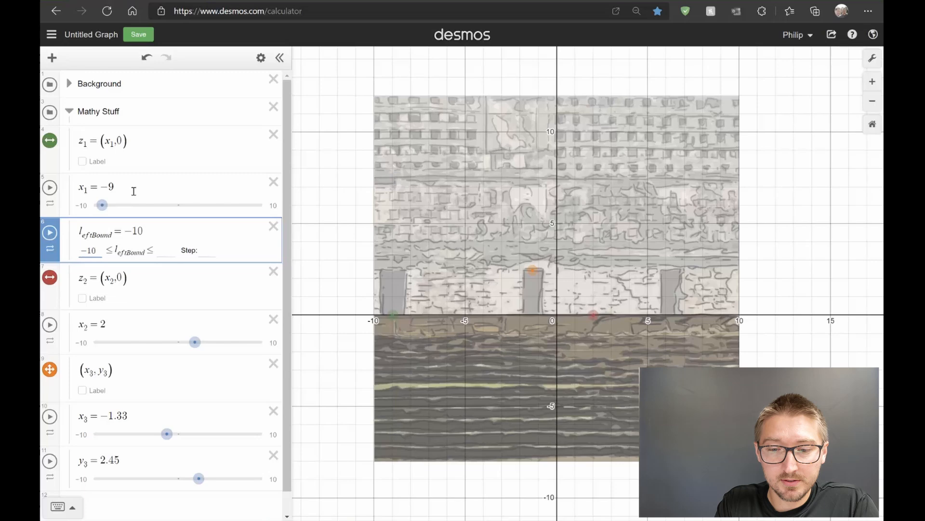
{"action": "key", "text": "Tab"}
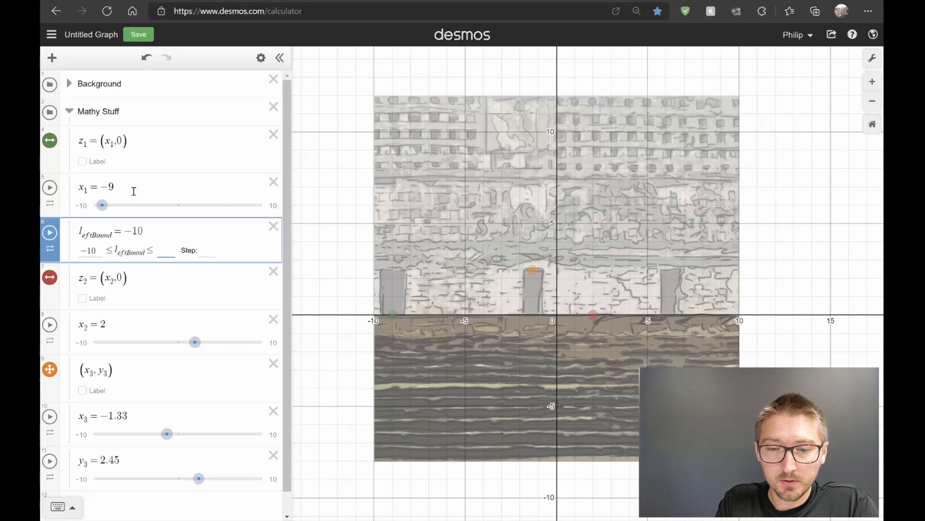
{"action": "type", "text": "-10"}
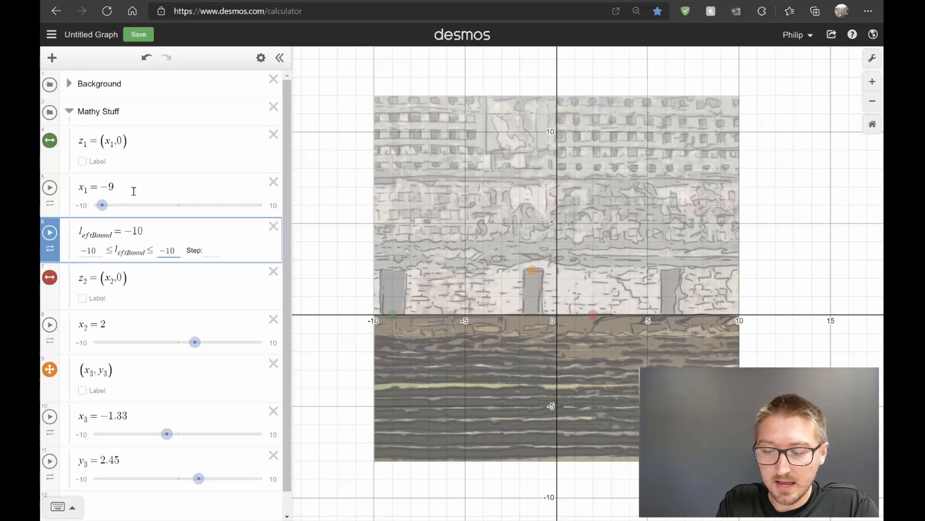
{"action": "key", "text": "Return"}
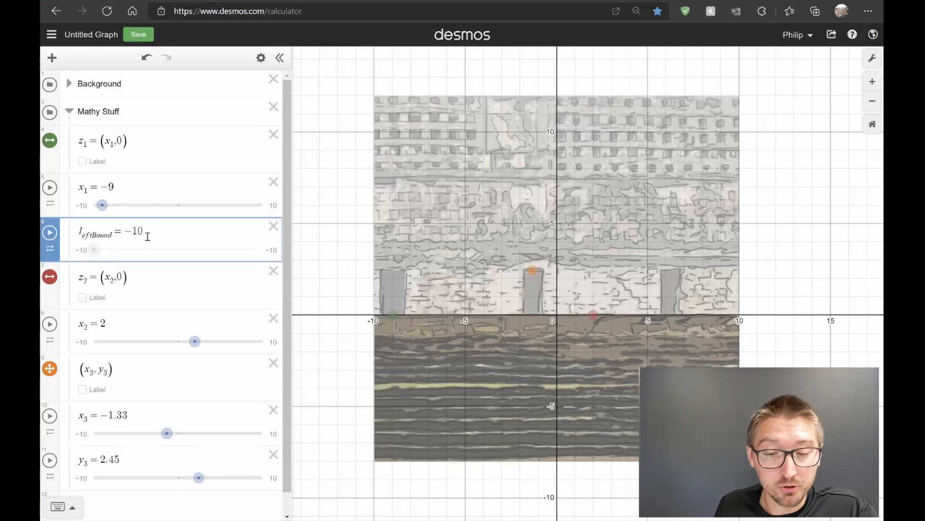
Set the lower limit of the x_1 slider to l_eftBound.
{"action": "left_click", "coordinate": [86, 205]}
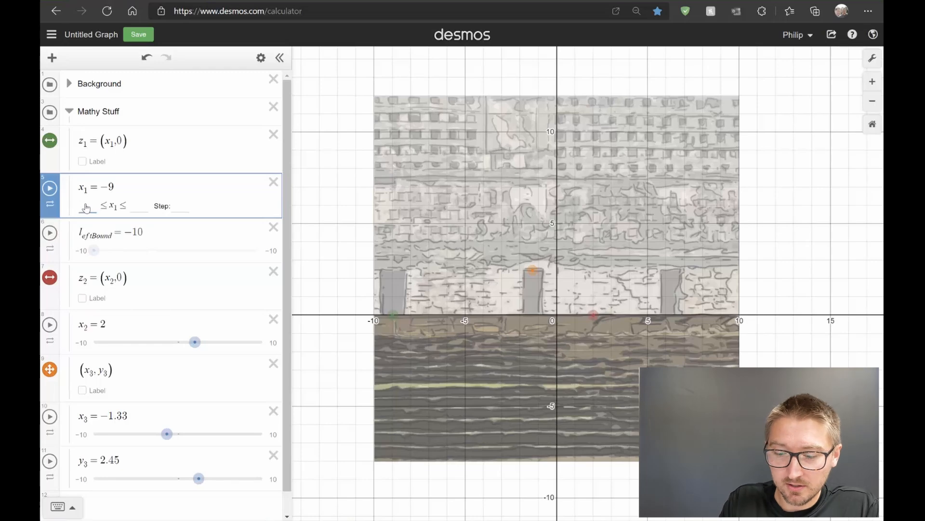
{"action": "type", "text": "l"}
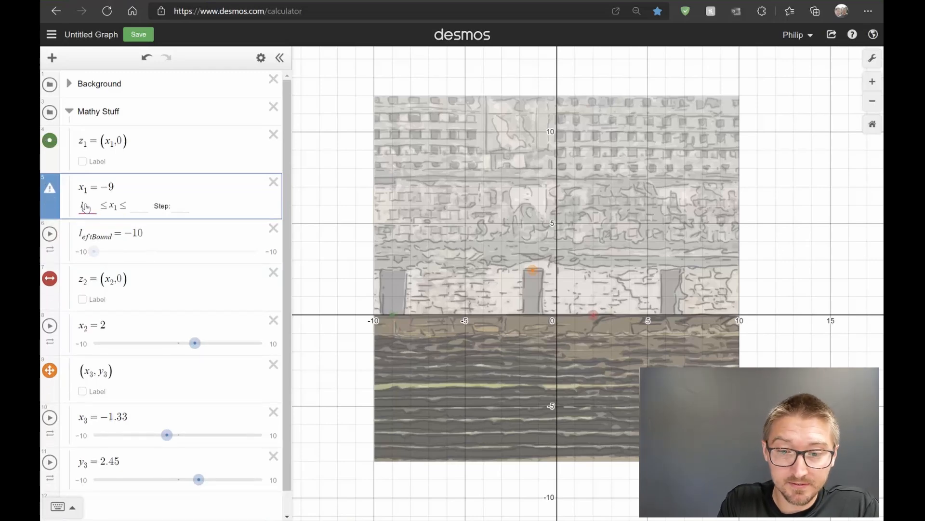
{"action": "type", "text": "e"}
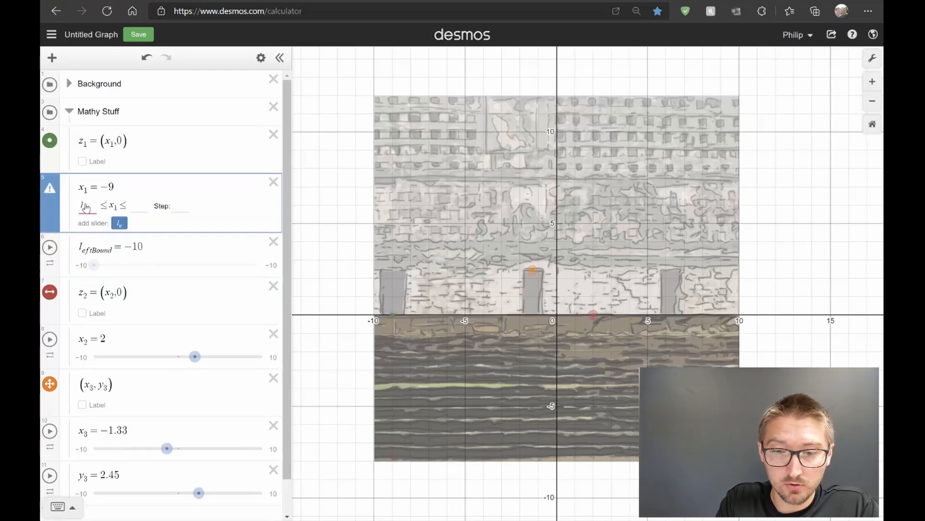
{"action": "type", "text": "ftBound"}
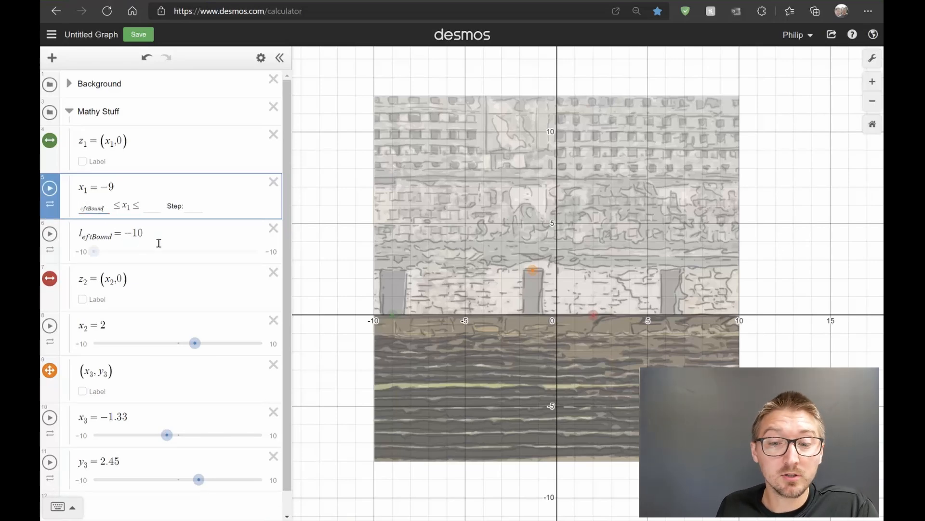
Move point z_2 to about x = 3.03 and point z_1 to about x = -9.05 along the x-axis.
{"action": "left_click", "coordinate": [386, 313]}
{"action": "left_click_drag", "start_coordinate": [385, 314], "coordinate": [432, 316]}
{"action": "left_click_drag", "start_coordinate": [594, 314], "coordinate": [614, 308]}
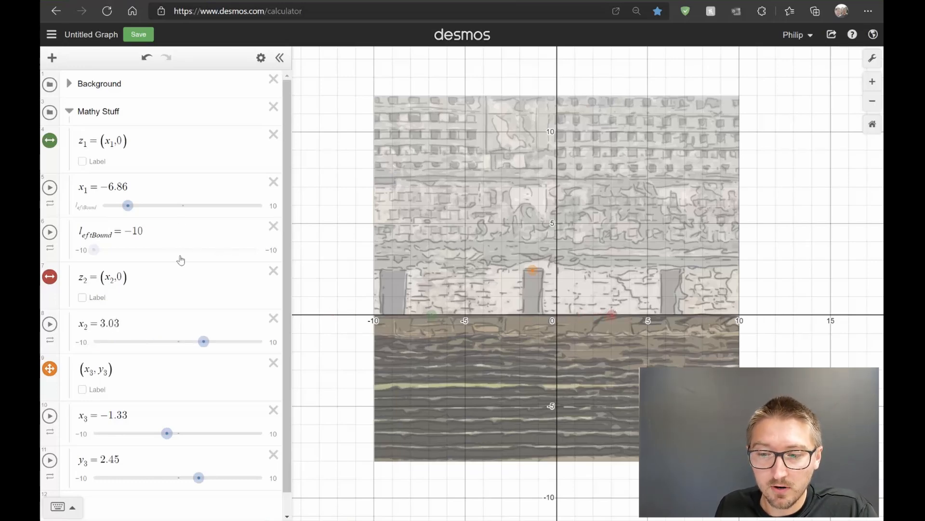
{"action": "left_click_drag", "start_coordinate": [430, 314], "coordinate": [391, 317]}
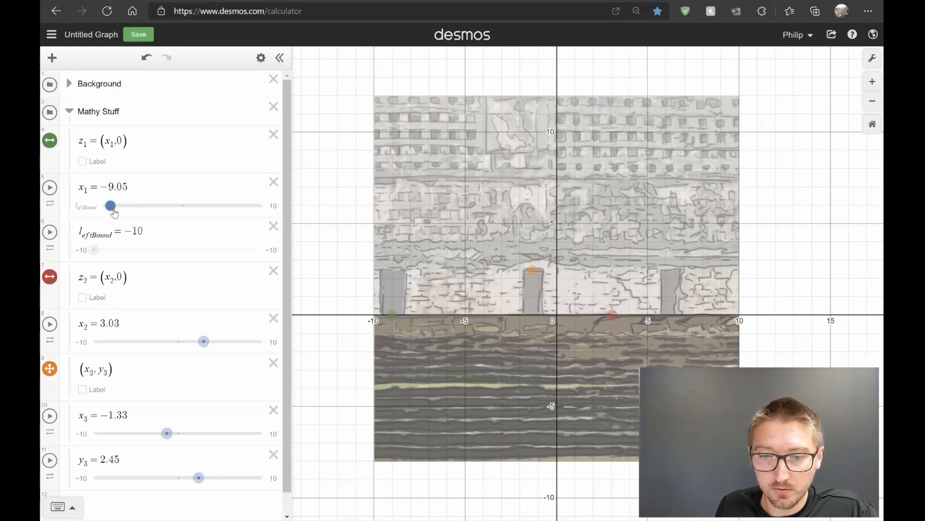
Move point z_2 to about x = 6.8 and define the variable r_ightBound = 10 on a new line below the x_2 slider.
{"action": "scroll", "coordinate": [186, 204], "scroll_direction": "down", "scroll_amount": 1}
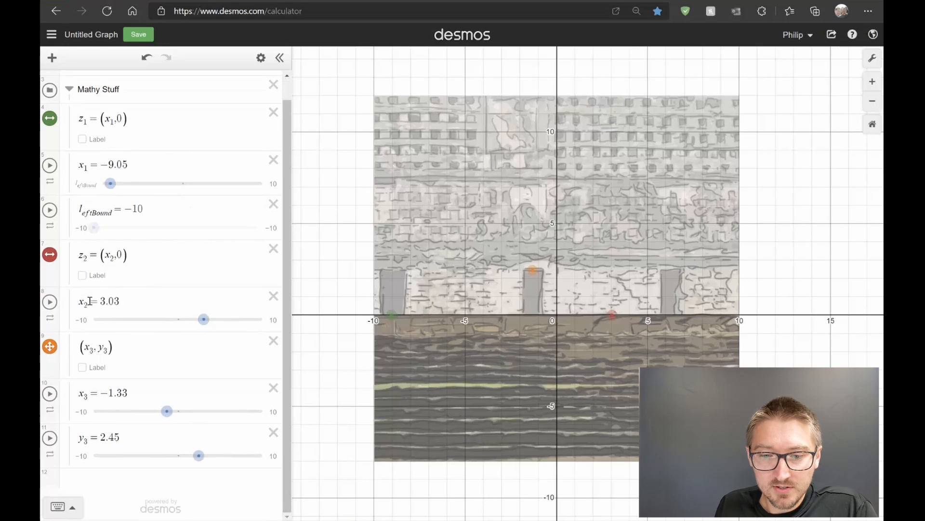
{"action": "left_click_drag", "start_coordinate": [608, 312], "coordinate": [681, 314]}
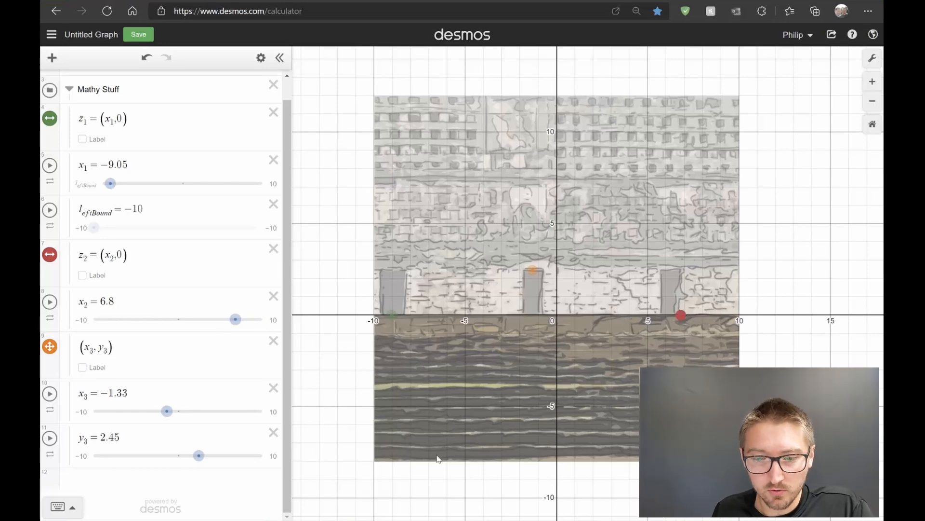
{"action": "left_click", "coordinate": [135, 300]}
{"action": "key", "text": "Return"}
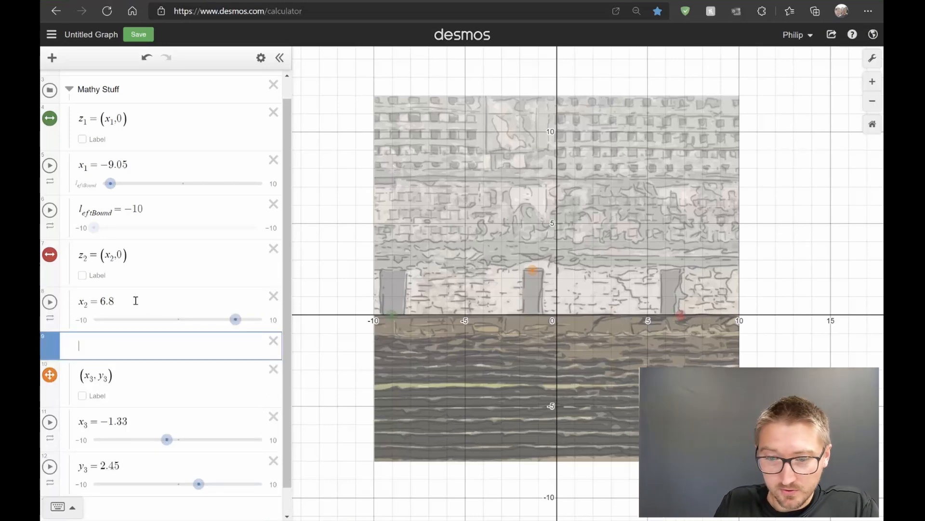
{"action": "type", "text": "right"}
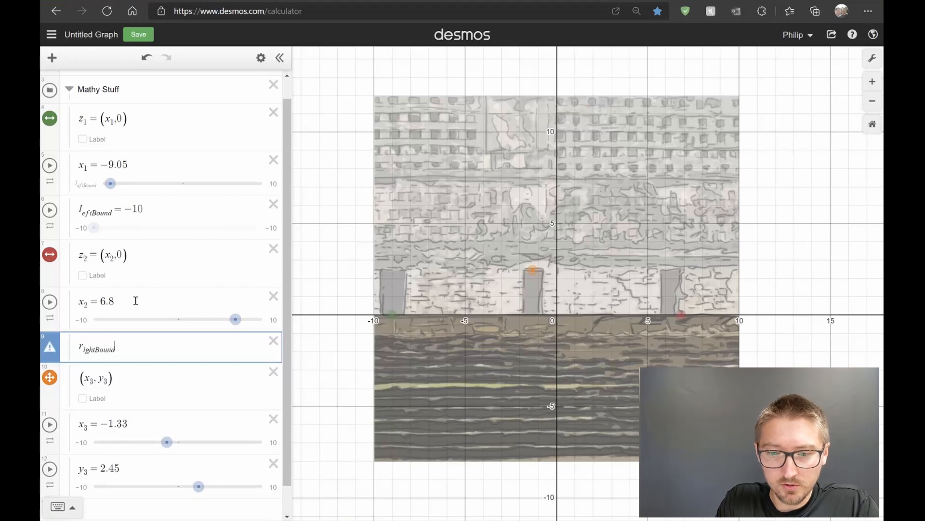
{"action": "type", "text": "Bound=10"}
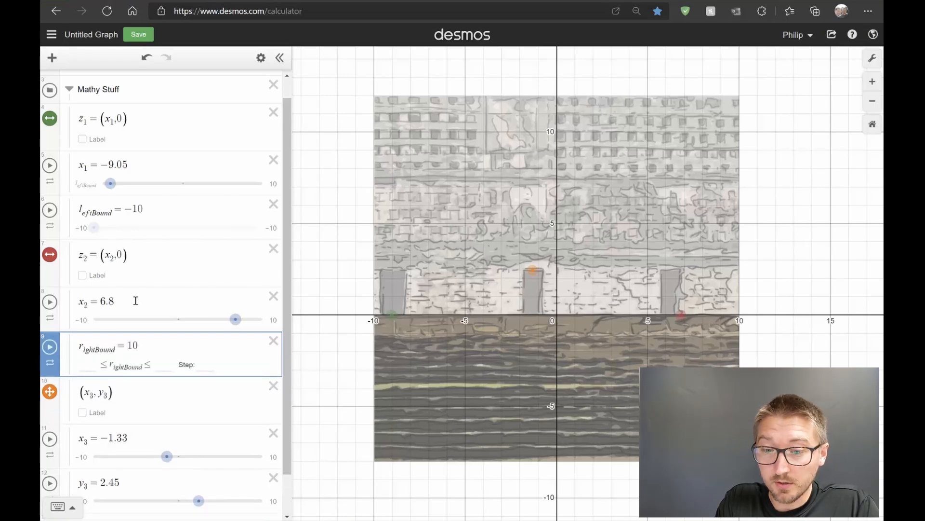
Set both limits of the r_ightBound slider to 10 and move point z_2 to about x = 6.57.
{"action": "type", "text": "10"}
{"action": "key", "text": "Return"}
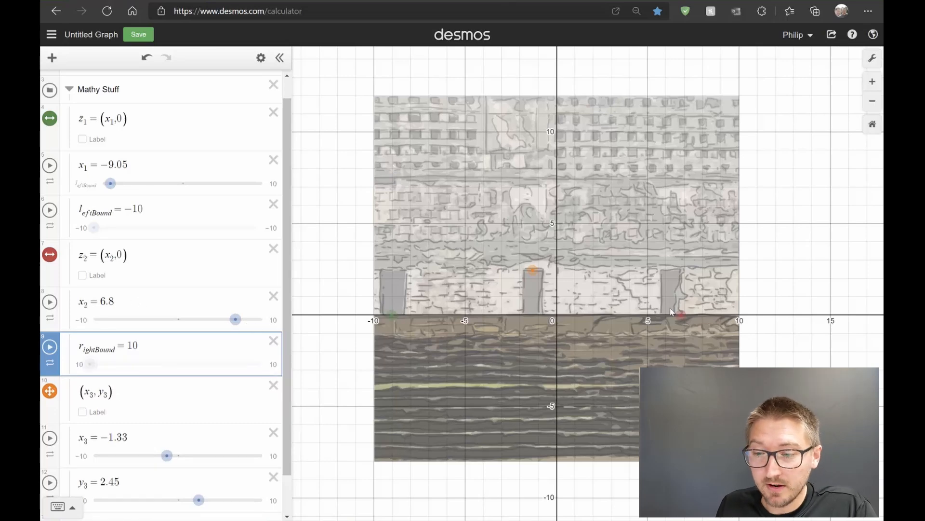
{"action": "mouse_move", "coordinate": [685, 316]}
{"action": "left_mouse_down"}
{"action": "mouse_move", "coordinate": [798, 314]}
{"action": "mouse_move", "coordinate": [681, 315]}
{"action": "left_mouse_up"}
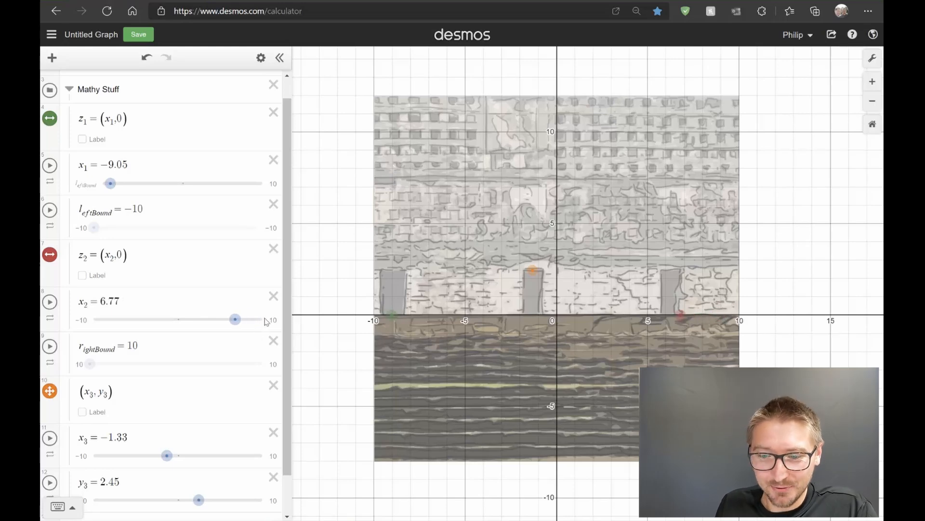
{"action": "mouse_move", "coordinate": [681, 315]}
{"action": "left_mouse_down"}
{"action": "mouse_move", "coordinate": [765, 314]}
{"action": "mouse_move", "coordinate": [676, 315]}
{"action": "left_mouse_up"}
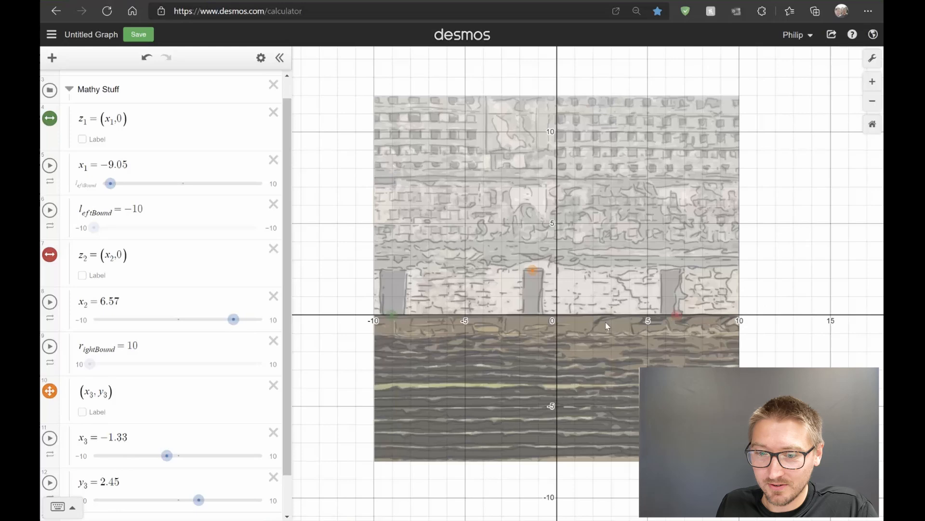
Set the upper limit of the x_2 slider to r_ightBound and move point z_2 to about x = 6.85.
{"action": "left_click", "coordinate": [274, 322]}
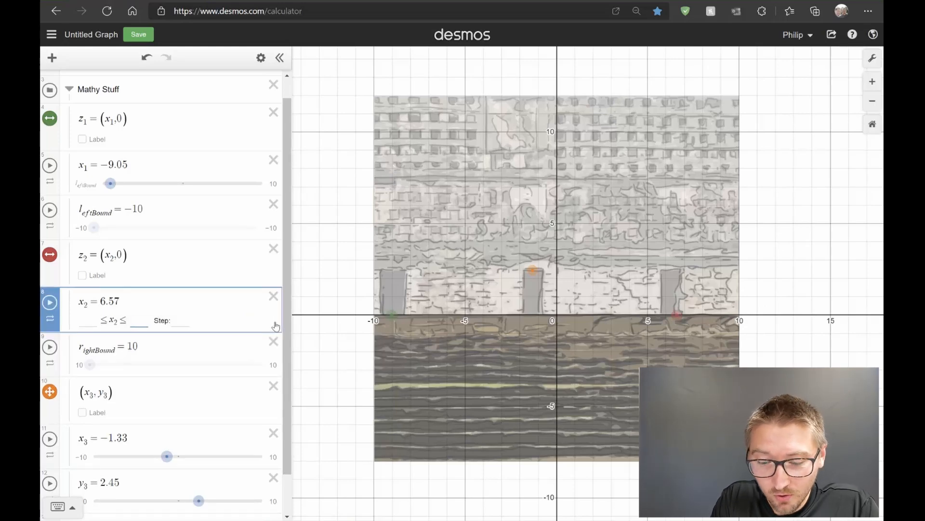
{"action": "type", "text": "r_igh"}
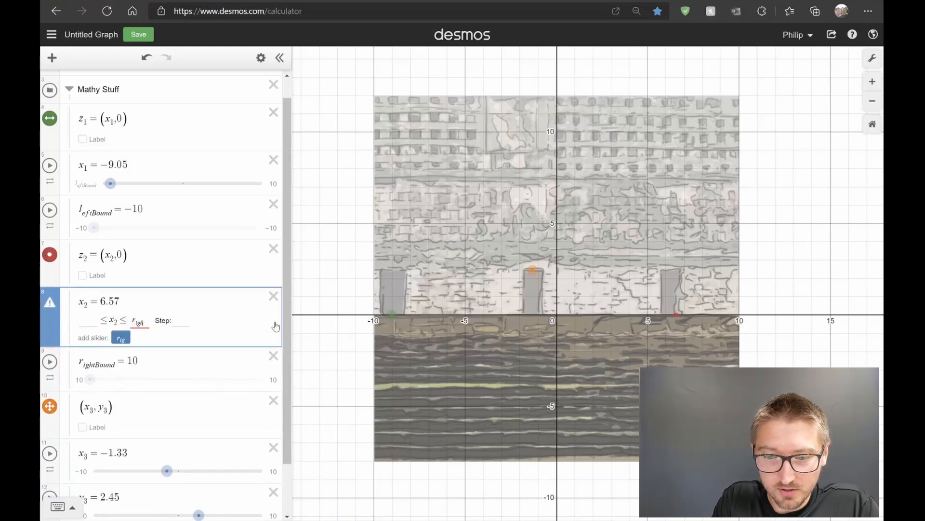
{"action": "type", "text": "tBound"}
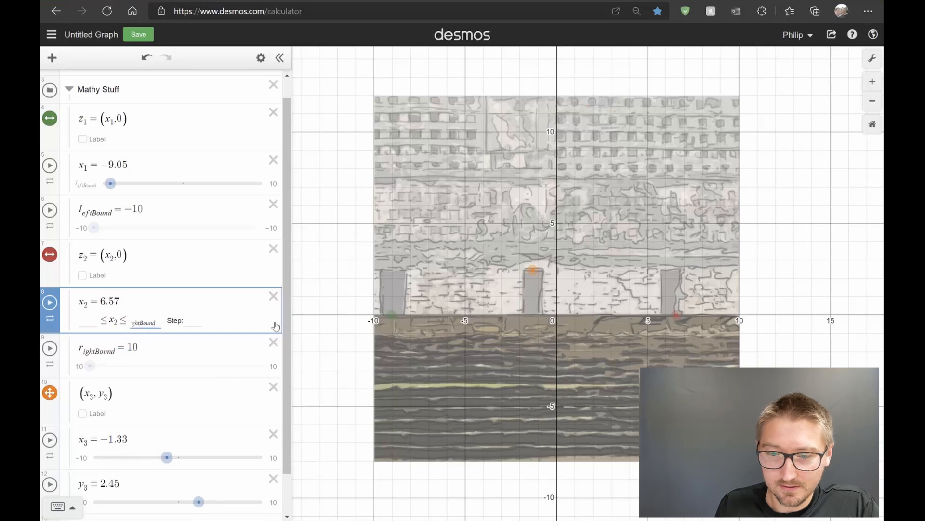
{"action": "key", "text": "Return"}
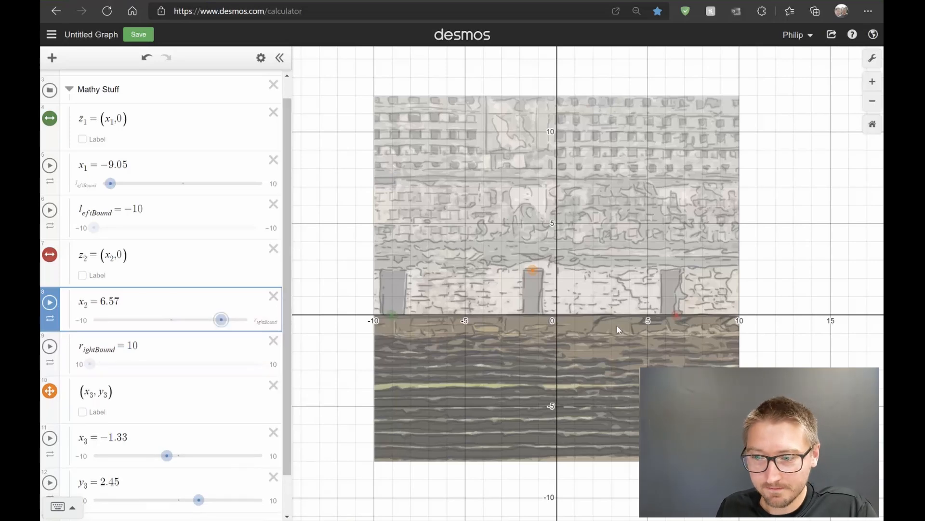
{"action": "mouse_move", "coordinate": [677, 312]}
{"action": "left_mouse_down"}
{"action": "mouse_move", "coordinate": [739, 316]}
{"action": "mouse_move", "coordinate": [682, 316]}
{"action": "left_mouse_up"}
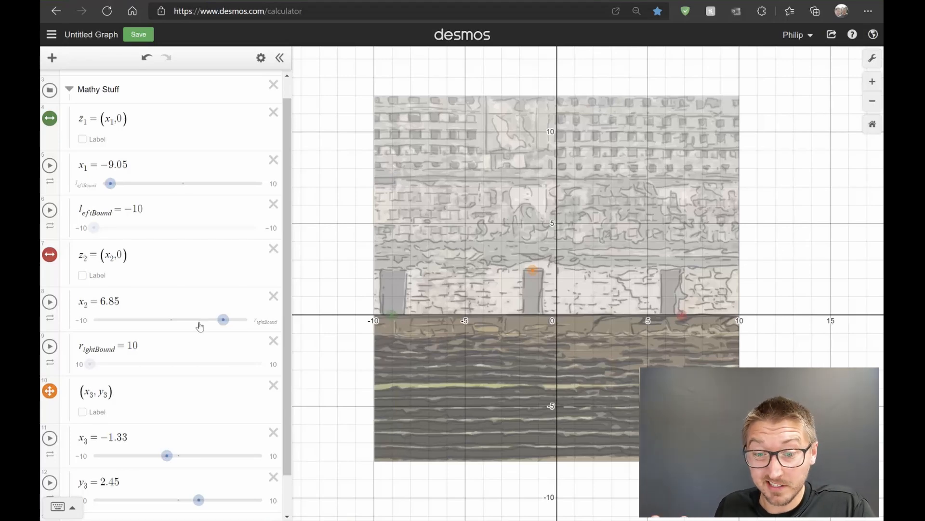
Move z_1 and z_2 past each other along the x-axis, ending with z_1 at about x = -6.12 and z_2 at about x = 2.6.
{"action": "scroll", "coordinate": [191, 326], "scroll_direction": "down", "scroll_amount": 2}
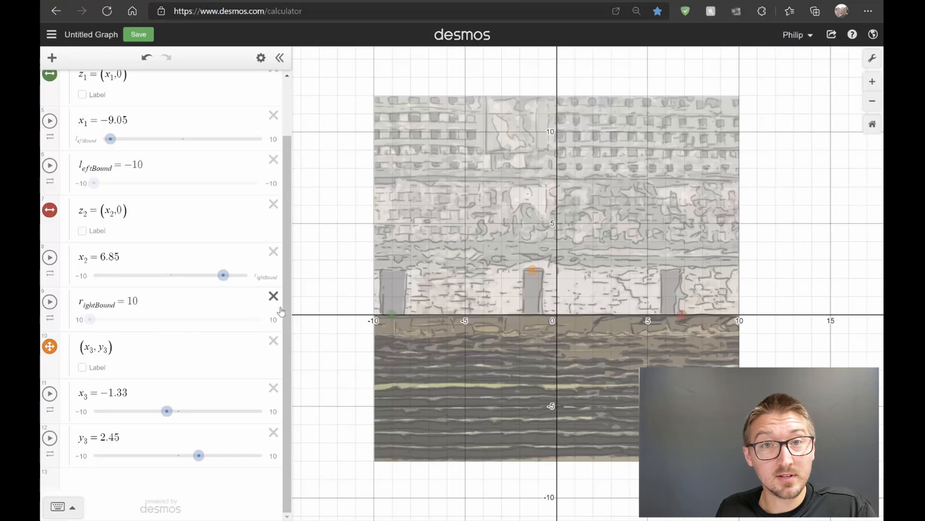
{"action": "left_click_drag", "start_coordinate": [680, 312], "coordinate": [481, 314]}
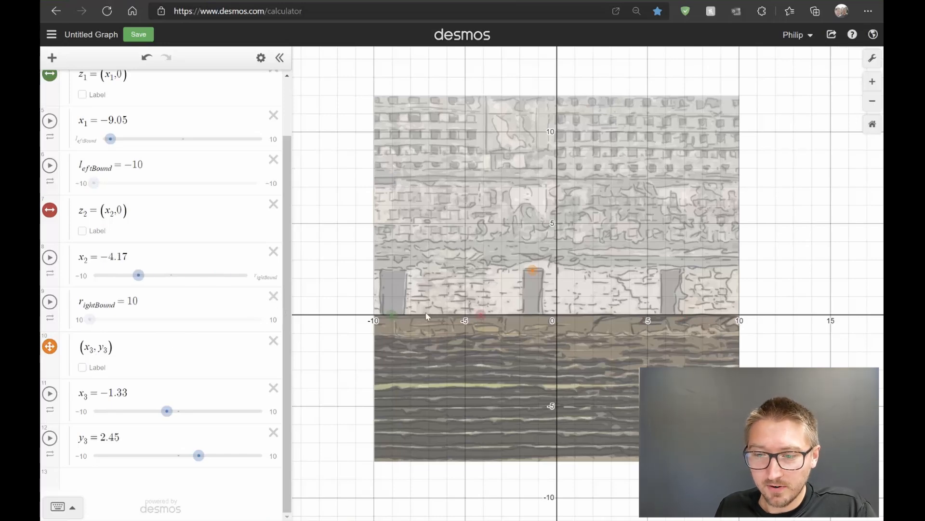
{"action": "left_click_drag", "start_coordinate": [556, 307], "coordinate": [587, 312]}
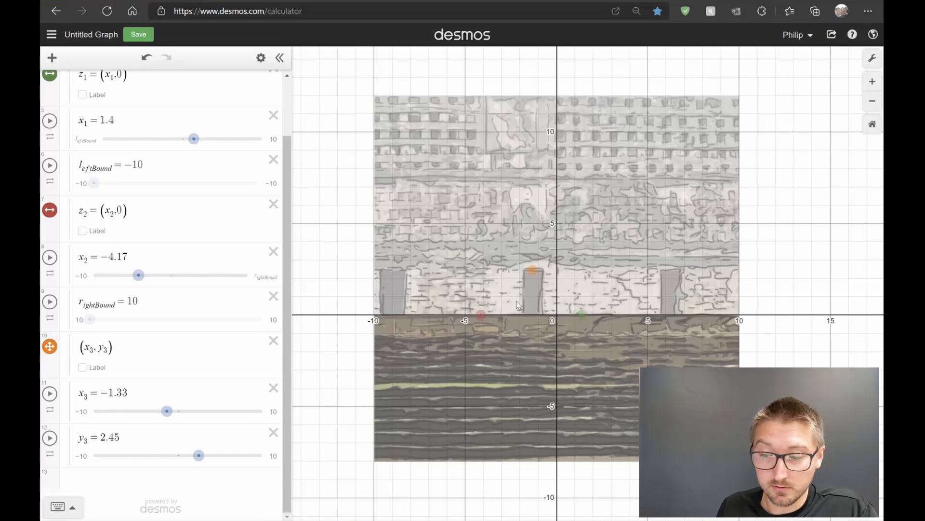
{"action": "left_click_drag", "start_coordinate": [580, 313], "coordinate": [604, 306]}
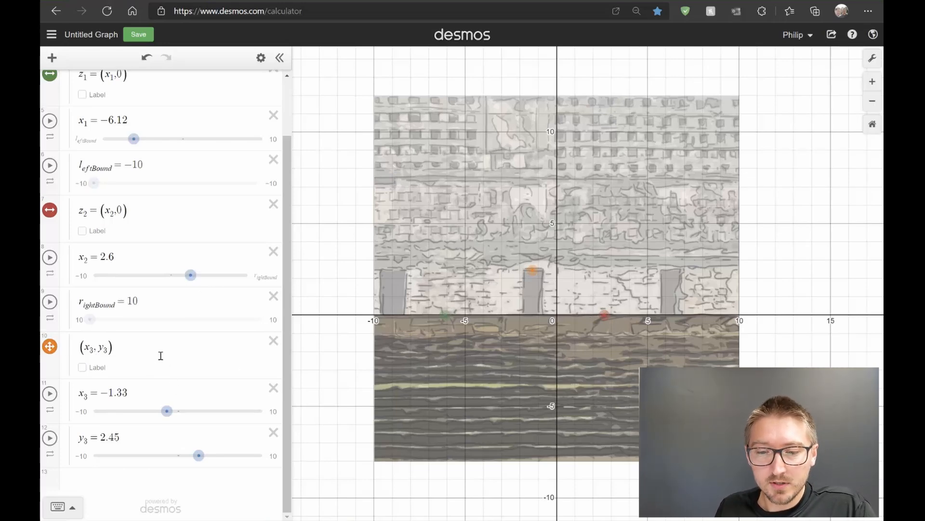
Set the upper limit of the x_1 slider to x_3 - .1.
{"action": "scroll", "coordinate": [164, 313], "scroll_direction": "up", "scroll_amount": 3}
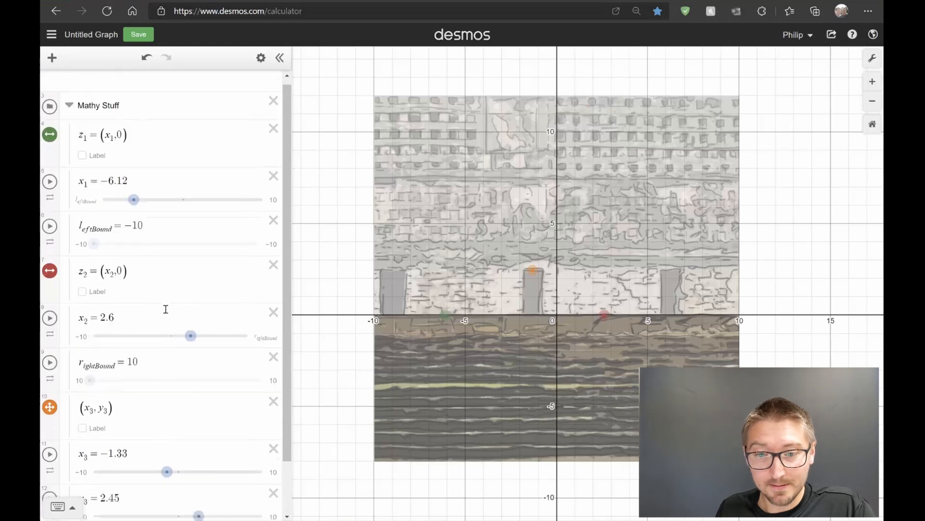
{"action": "left_click", "coordinate": [275, 206]}
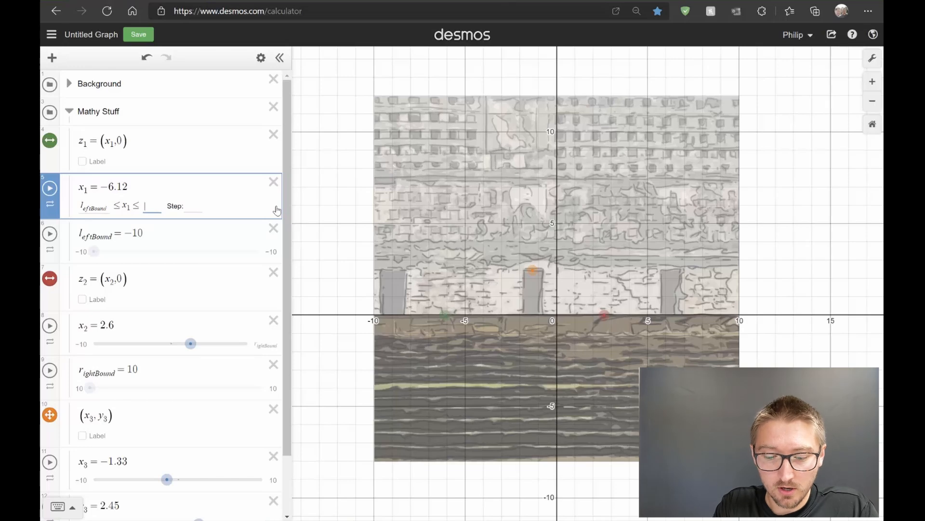
{"action": "type", "text": "x_3"}
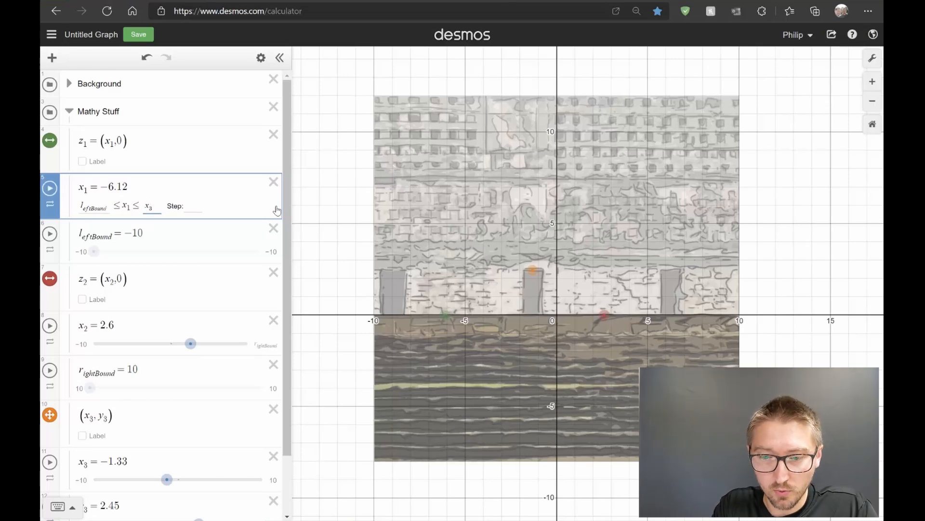
{"action": "type", "text": "-"}
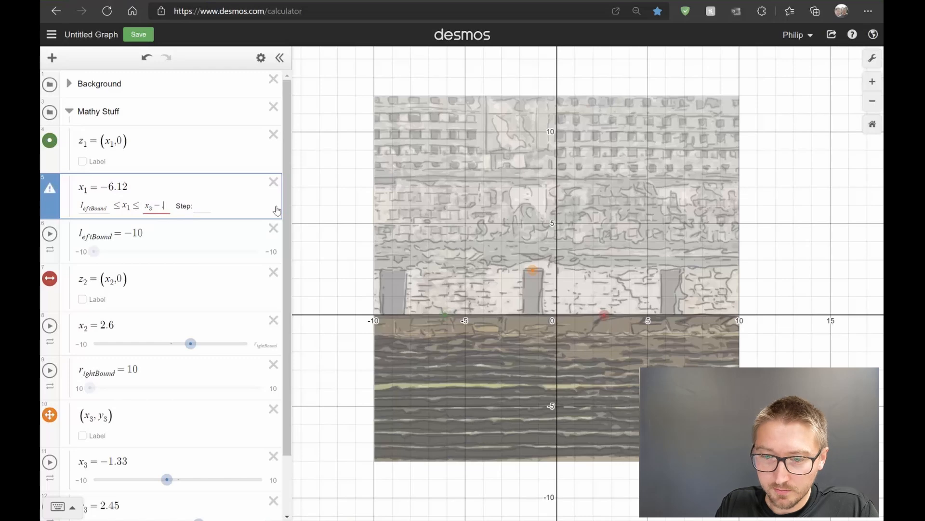
{"action": "type", "text": ".1"}
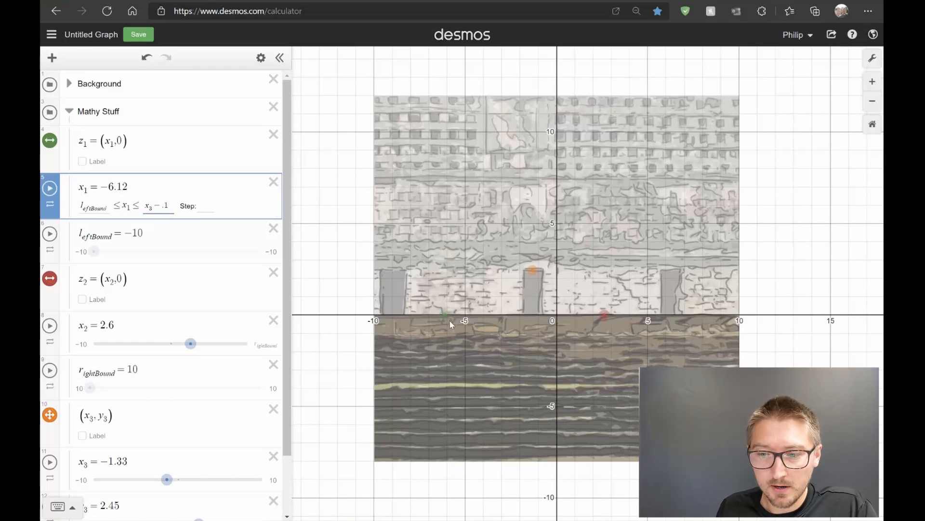
Test the x_1 limit by moving z_1 toward the third point, leaving z_1 at about x = -4.16 and the third point at about (0.55, 2.5).
{"action": "left_click_drag", "start_coordinate": [449, 321], "coordinate": [532, 322]}
{"action": "left_click_drag", "start_coordinate": [533, 272], "coordinate": [567, 269]}
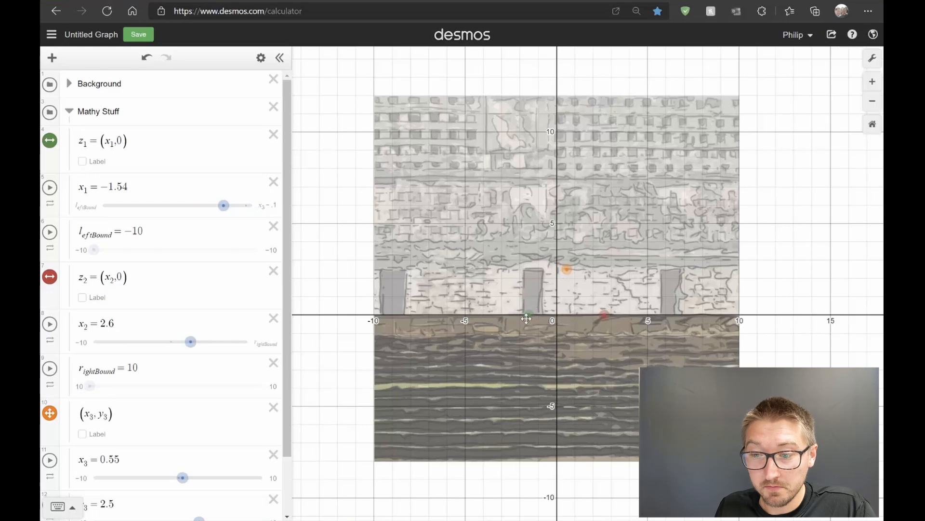
{"action": "left_click_drag", "start_coordinate": [528, 316], "coordinate": [480, 316]}
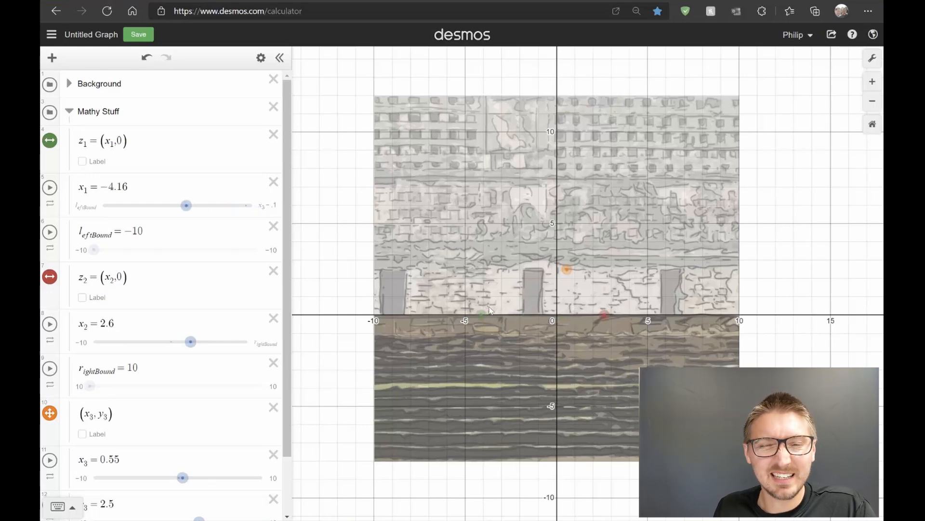
Set the lower limit of the x_2 slider to x_3 + .1.
{"action": "scroll", "coordinate": [210, 202], "scroll_direction": "down", "scroll_amount": 2}
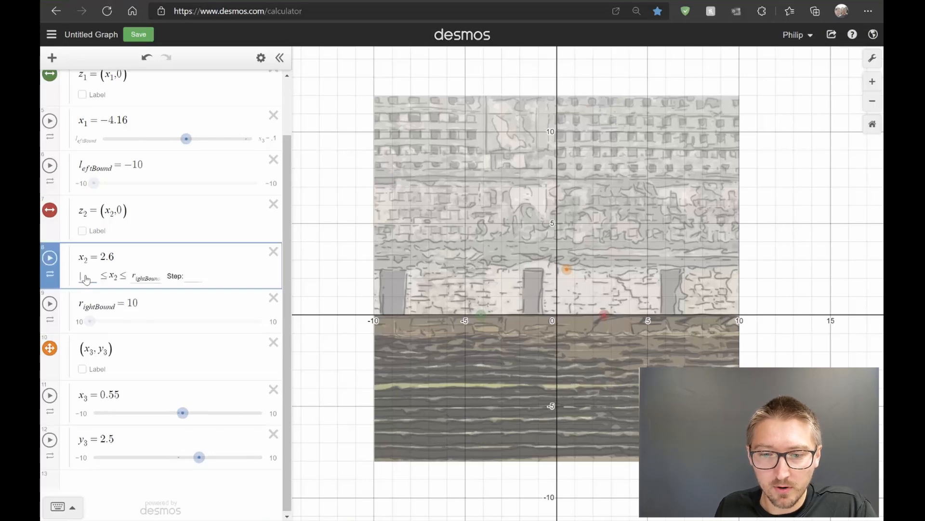
{"action": "left_click", "coordinate": [83, 277]}
{"action": "type", "text": "x_3+"}
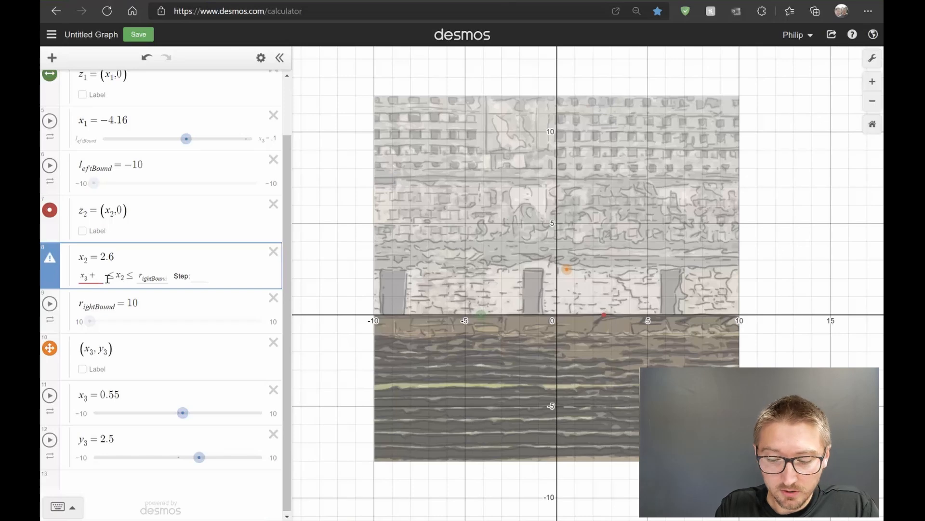
{"action": "type", "text": ".1"}
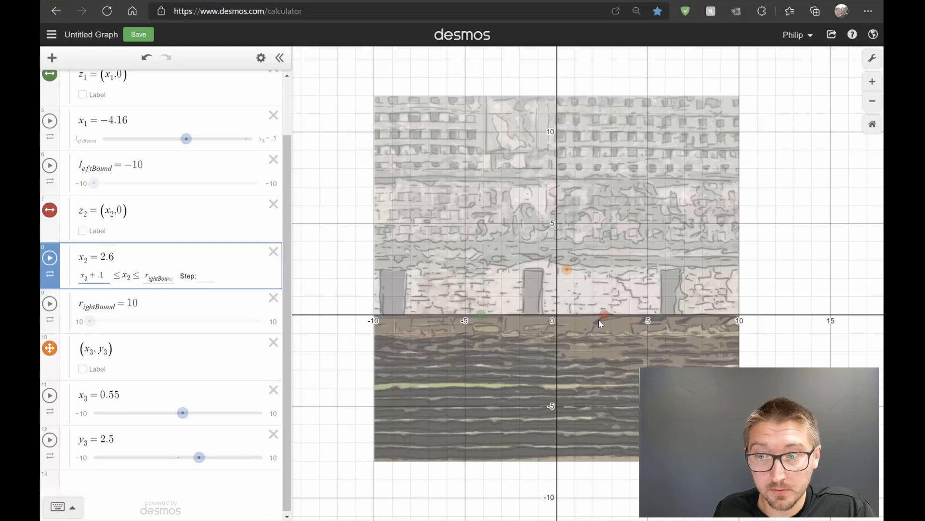
Move z_2 to about x = 4.4 and take the third point beyond the image's right edge and back to about (1.47, 2.78).
{"action": "left_click_drag", "start_coordinate": [603, 315], "coordinate": [637, 315]}
{"action": "left_click_drag", "start_coordinate": [566, 270], "coordinate": [761, 261]}
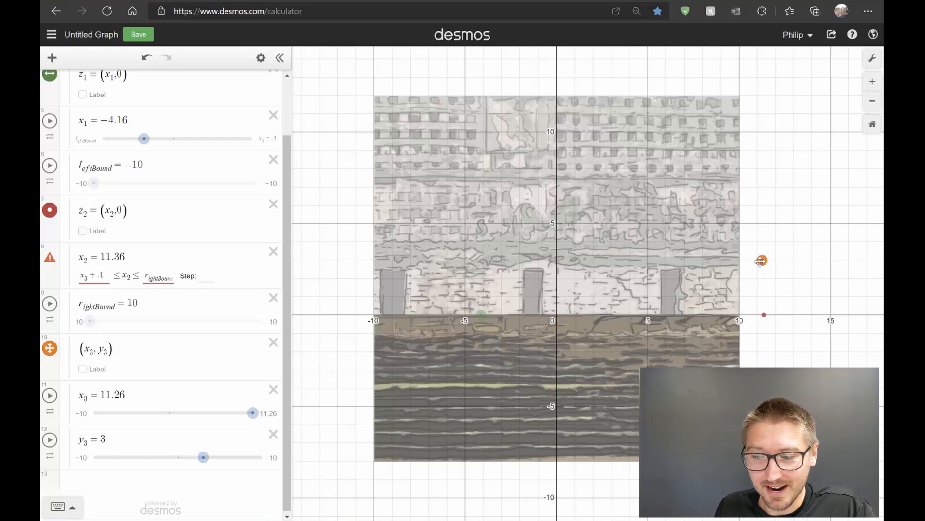
{"action": "left_click_drag", "start_coordinate": [761, 261], "coordinate": [543, 264]}
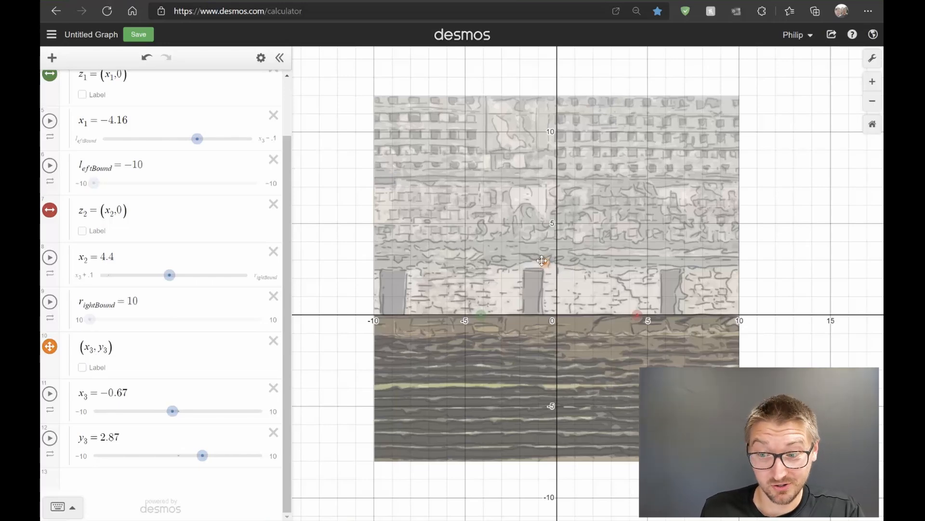
{"action": "left_click_drag", "start_coordinate": [542, 261], "coordinate": [581, 262]}
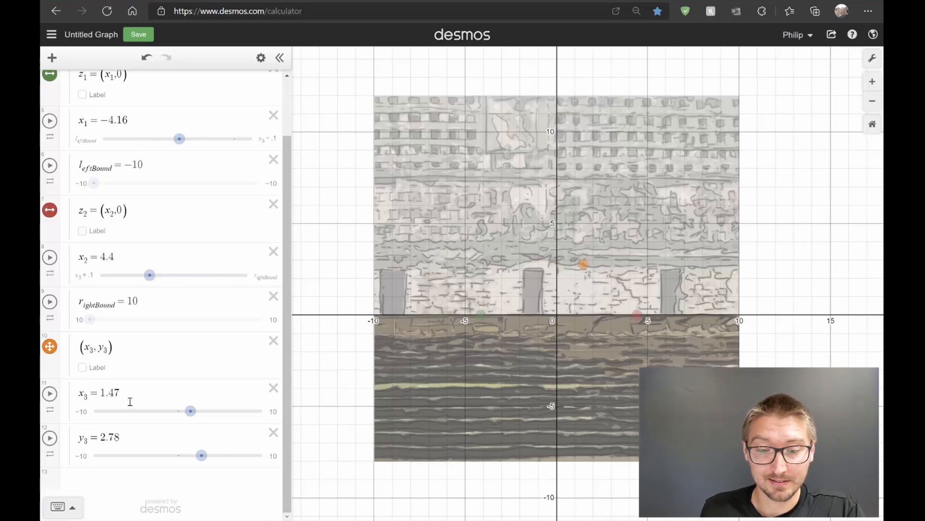
Add a variable c_enterLeftBound = -10 in a new expression below y_3.
{"action": "left_click", "coordinate": [133, 436]}
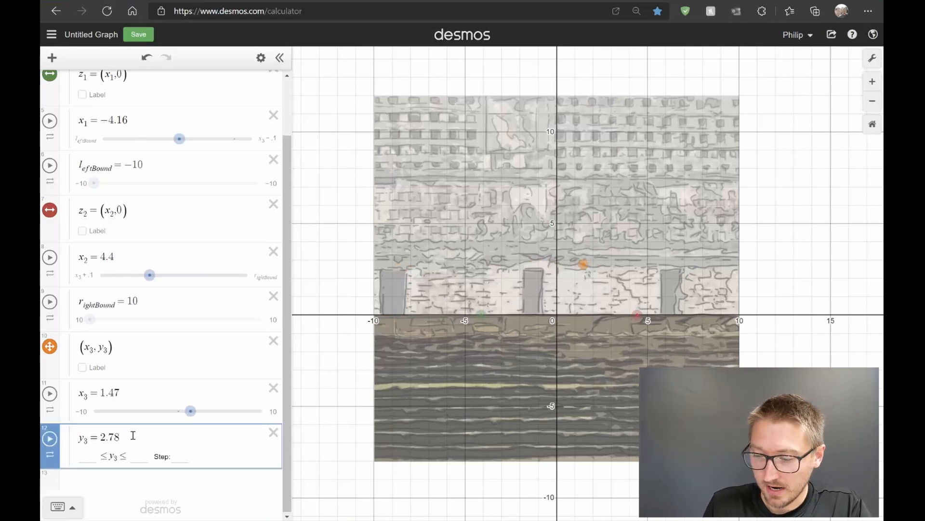
{"action": "key", "text": "Return"}
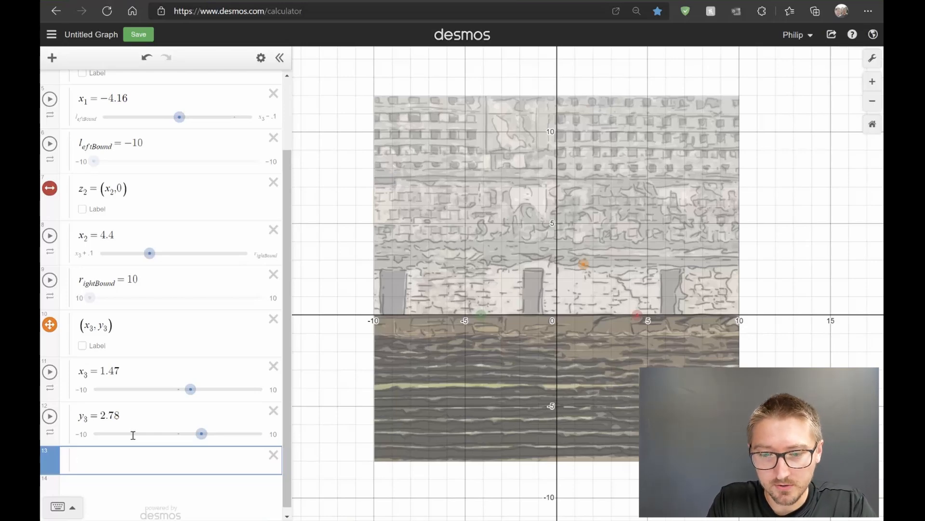
{"action": "type", "text": "enter"}
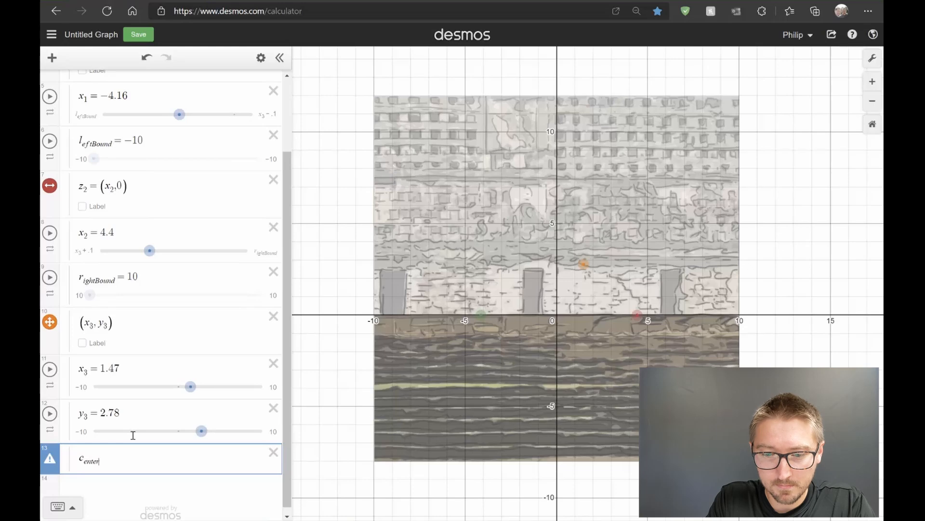
{"action": "type", "text": "LeftBound"}
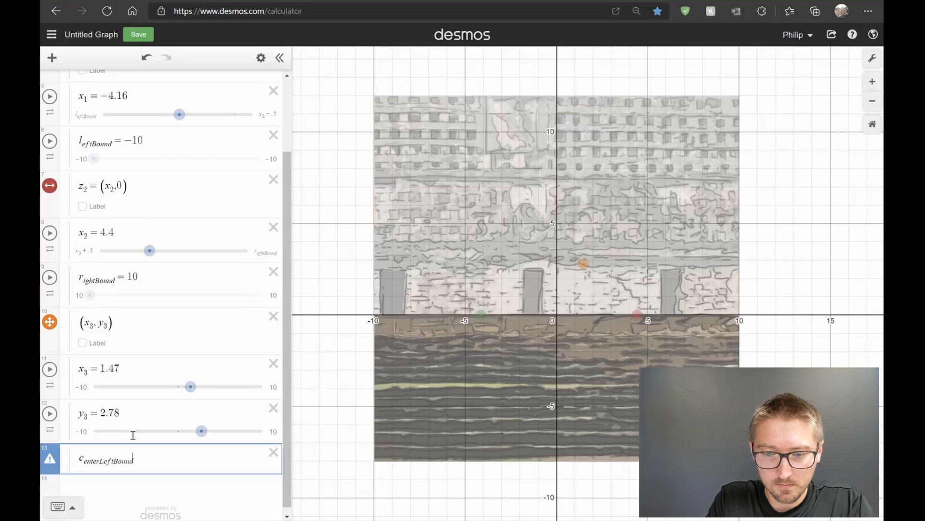
{"action": "type", "text": "="}
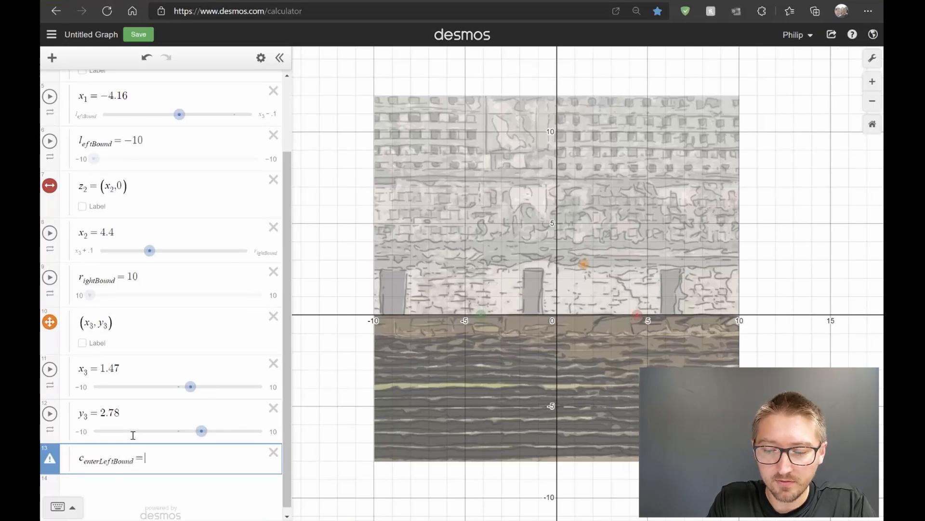
{"action": "type", "text": "-10"}
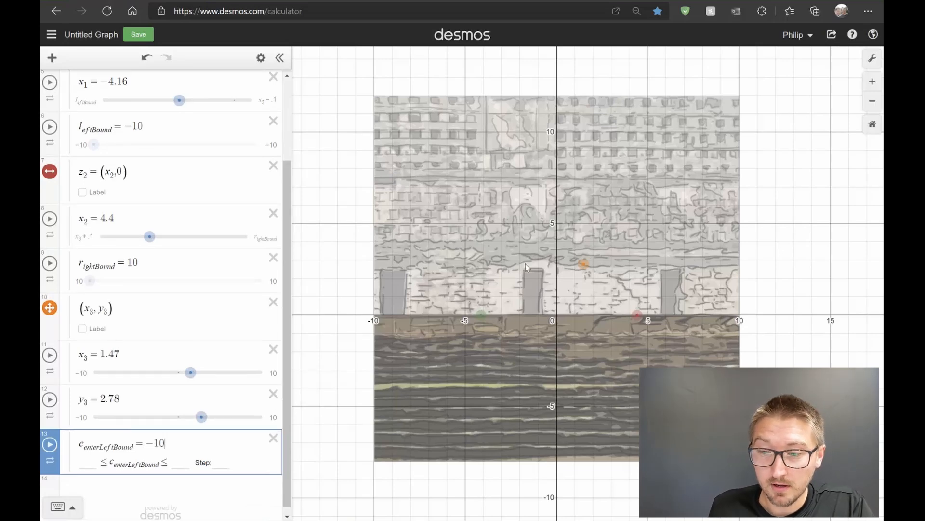
Move the third point to the image's left edge and back to about (-1.38, 2.47).
{"action": "left_click_drag", "start_coordinate": [584, 264], "coordinate": [376, 273]}
{"action": "left_click_drag", "start_coordinate": [371, 273], "coordinate": [531, 269]}
Change c_enterLeftBound to -9.9 and fix its slider by setting both limits to -9.9.
{"action": "left_click", "coordinate": [171, 442]}
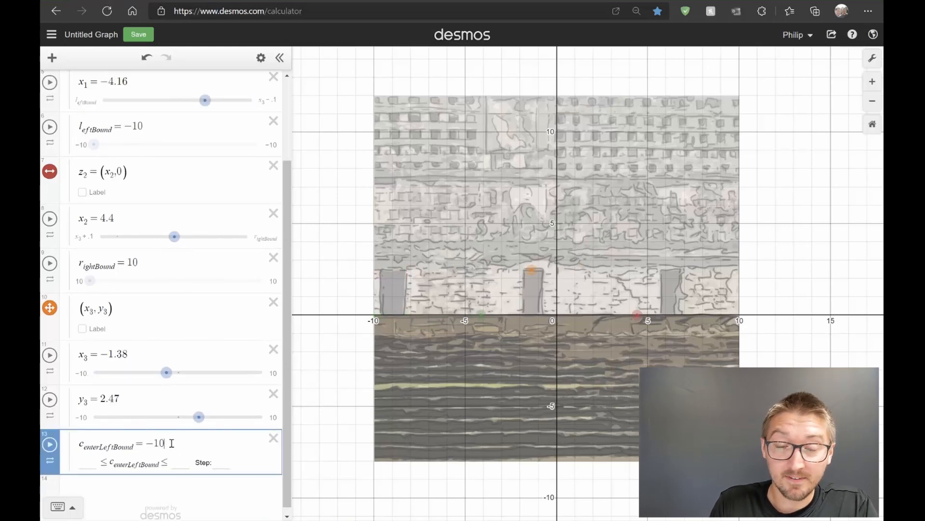
{"action": "key", "text": "BackSpace"}
{"action": "key", "text": "BackSpace"}
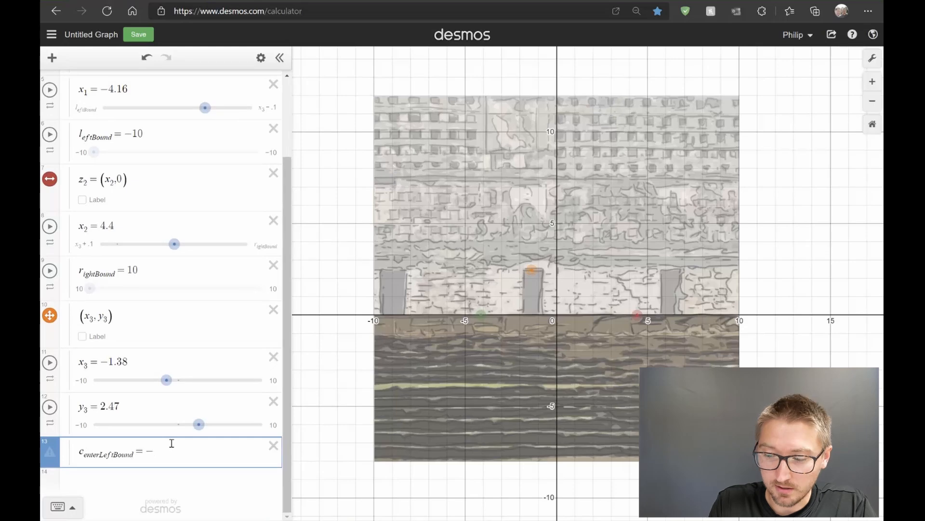
{"action": "type", "text": "9.9"}
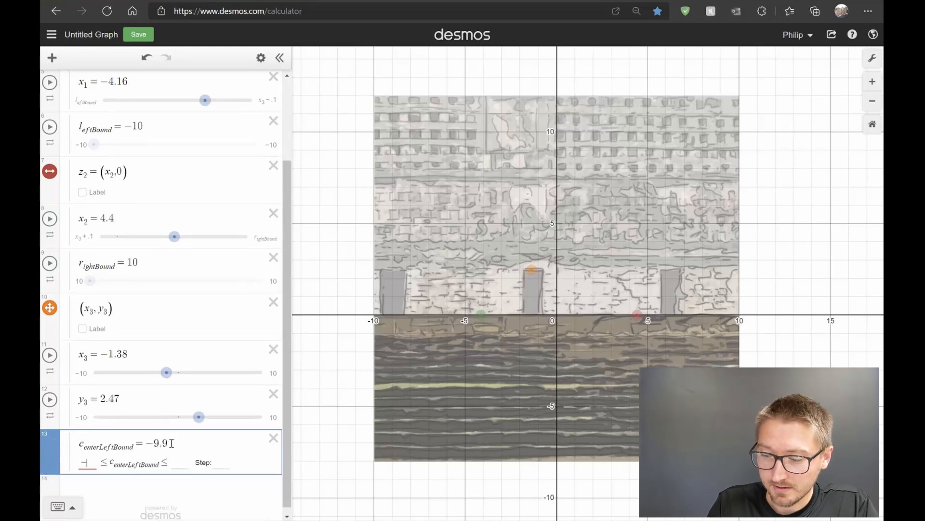
{"action": "type", "text": "-9.9"}
{"action": "key", "text": "Tab"}
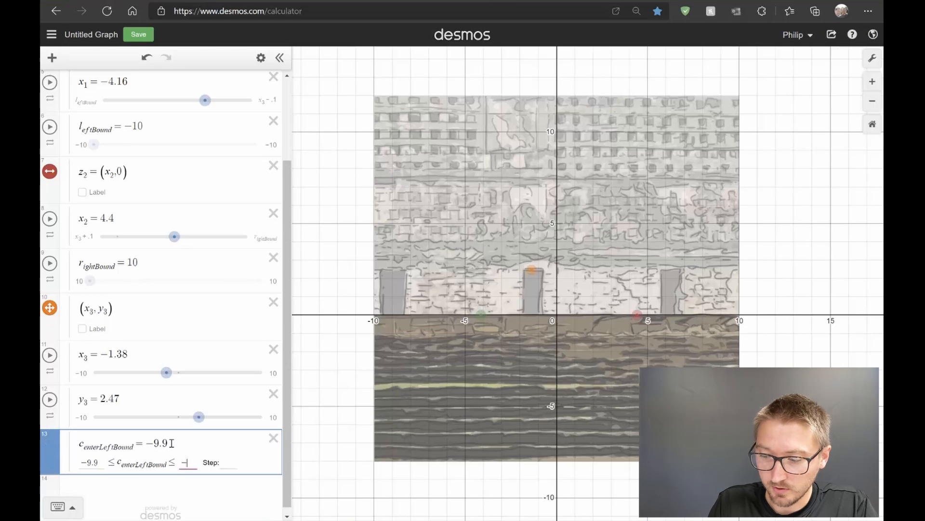
{"action": "type", "text": "-9.9"}
{"action": "key", "text": "Return"}
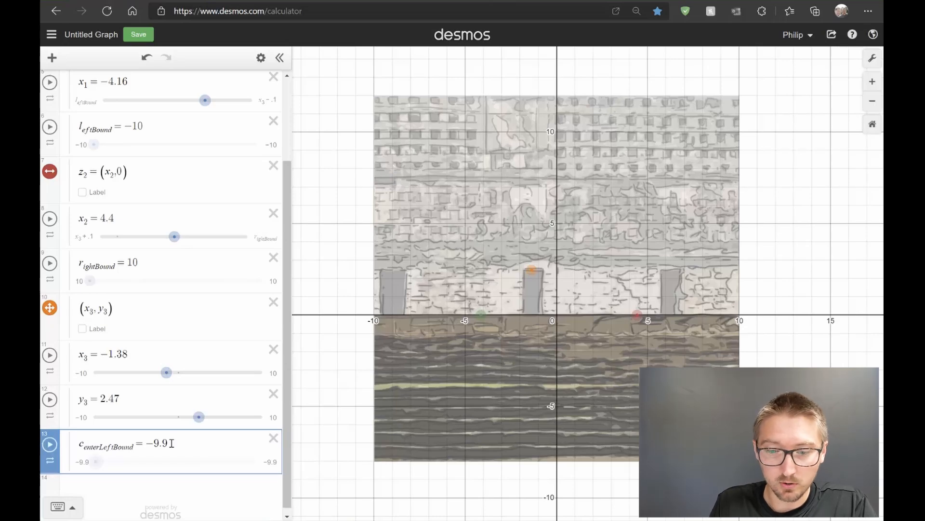
Set the lower limit of the x_3 slider to c_enterLeftBound.
{"action": "left_click", "coordinate": [84, 381]}
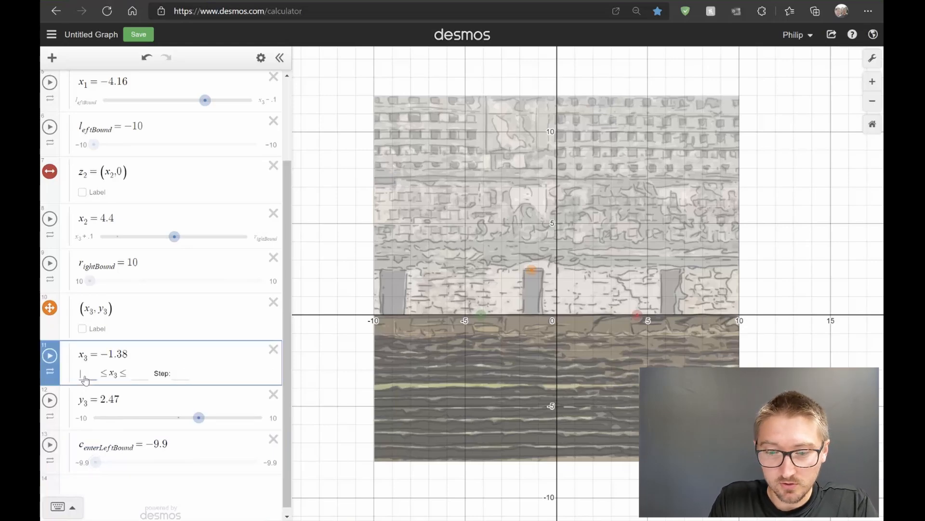
{"action": "type", "text": "c_enterL"}
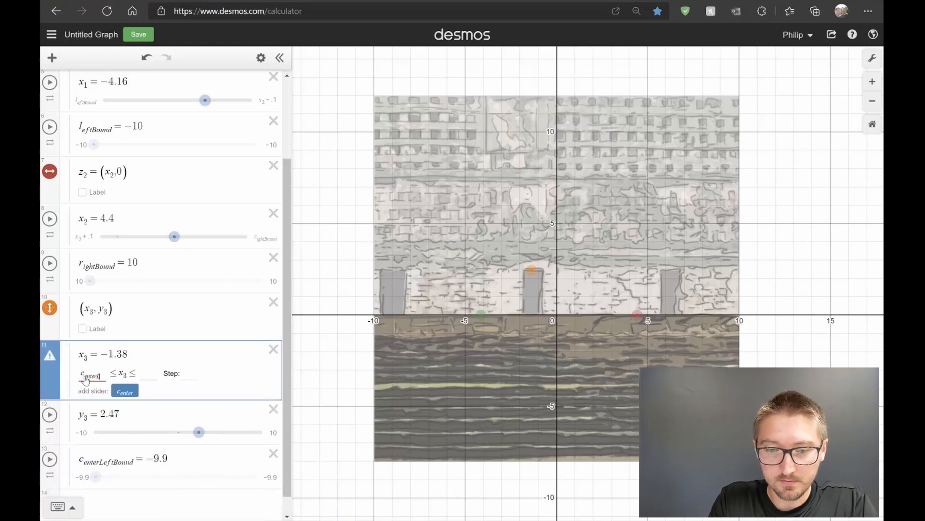
{"action": "type", "text": "eftBound"}
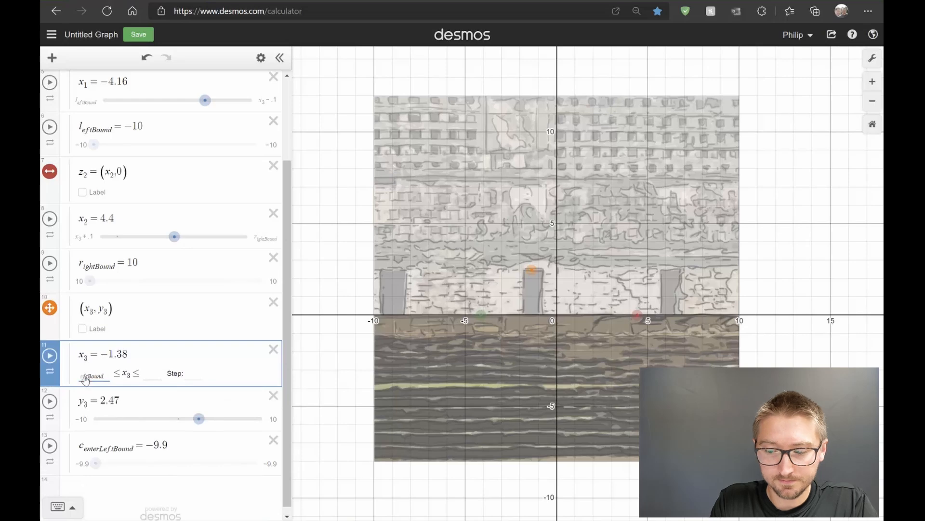
Add a variable c_enterRightBound = 9.9 below c_enterLeftBound, with both slider limits set to 9.9.
{"action": "left_click", "coordinate": [177, 447]}
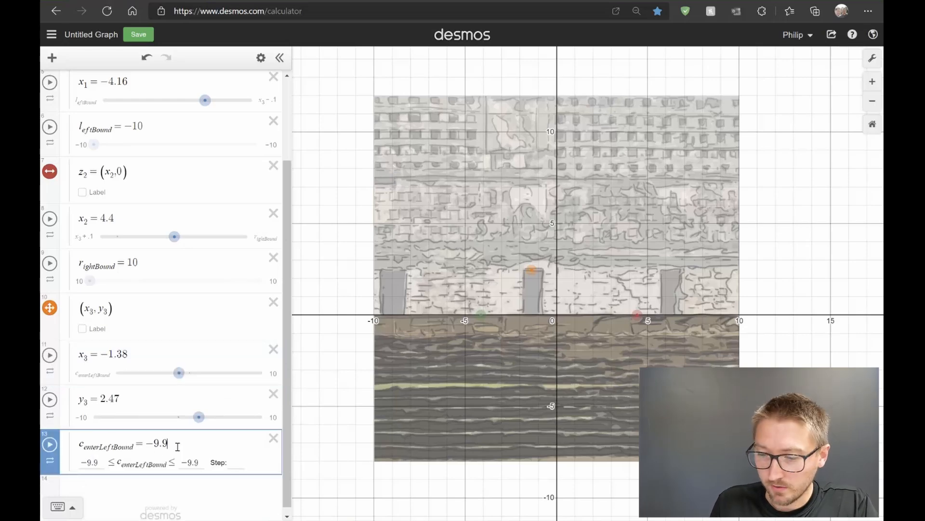
{"action": "key", "text": "Return"}
{"action": "type", "text": "center"}
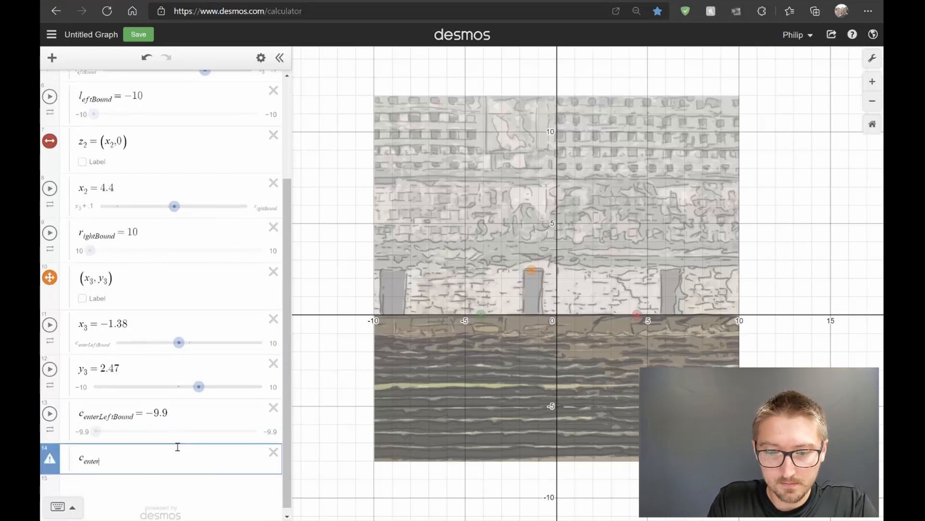
{"action": "type", "text": "RightBound"}
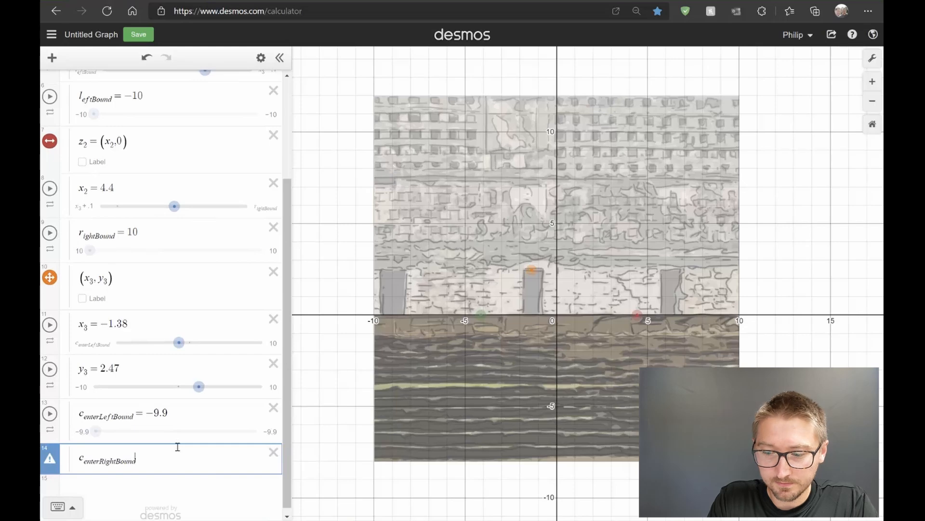
{"action": "type", "text": "=9.9"}
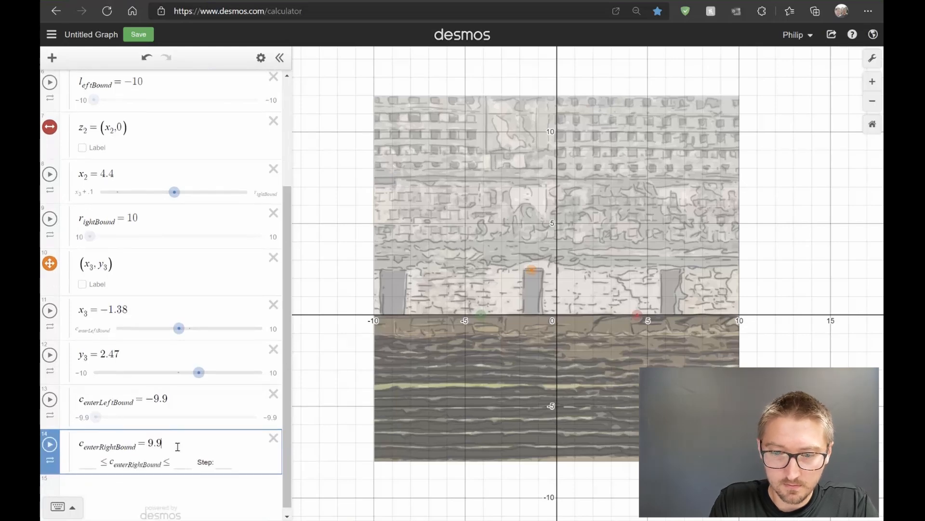
{"action": "type", "text": "9.9"}
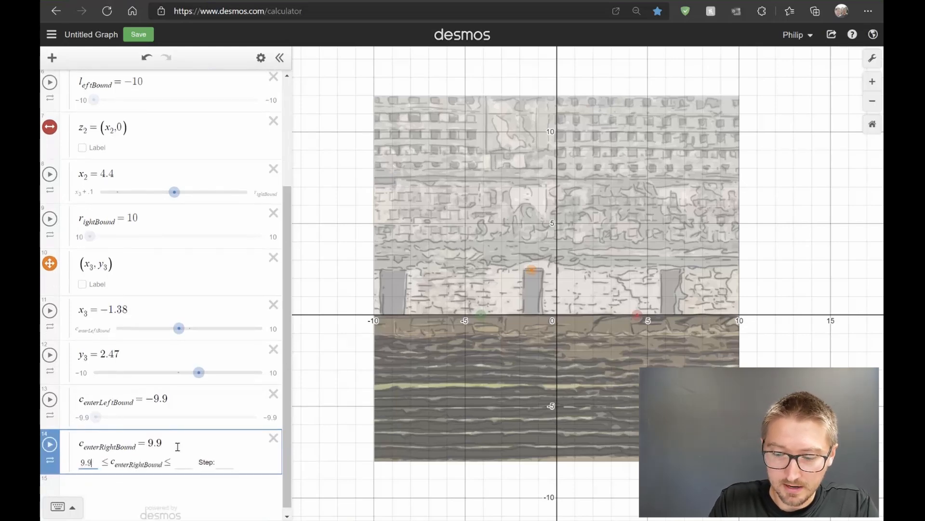
{"action": "key", "text": "Tab"}
{"action": "type", "text": "9.9"}
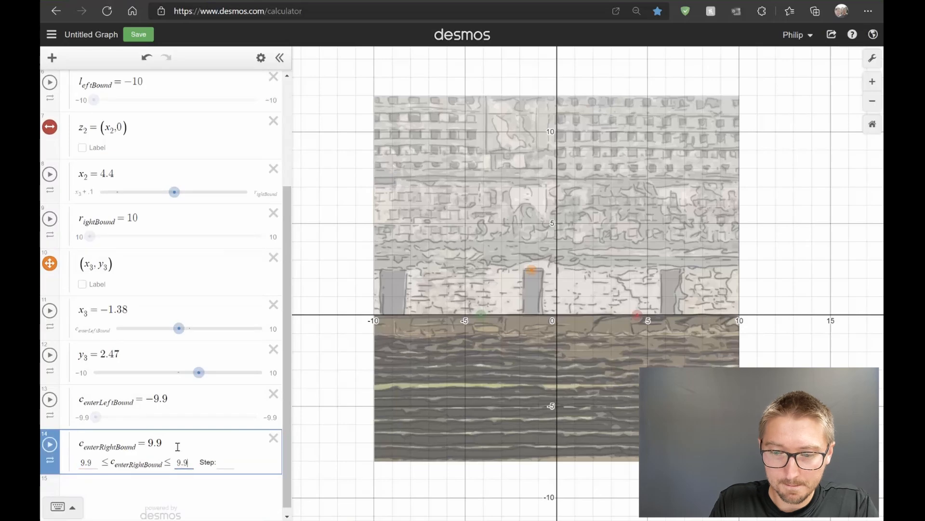
Set the upper limit of the x_3 slider to c_enterRightBound.
{"action": "left_click", "coordinate": [273, 330]}
{"action": "type", "text": "center"}
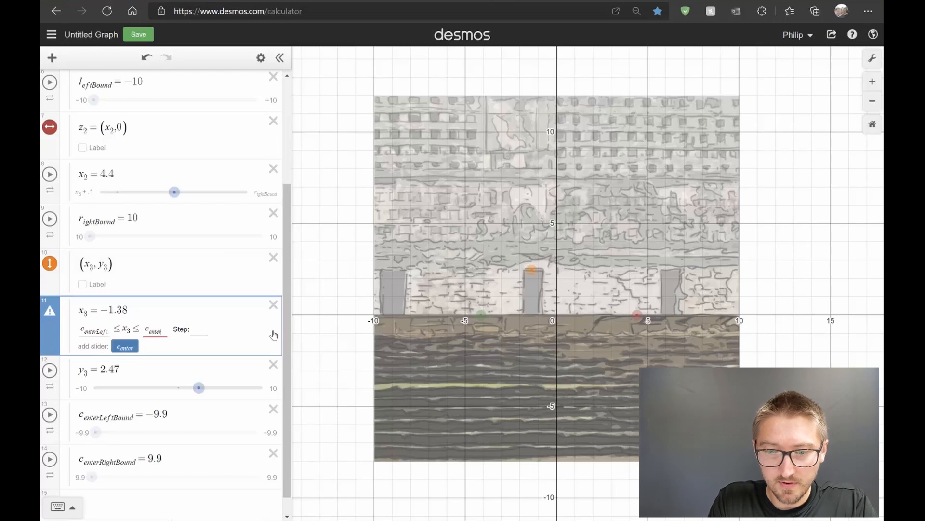
{"action": "type", "text": "RightBound"}
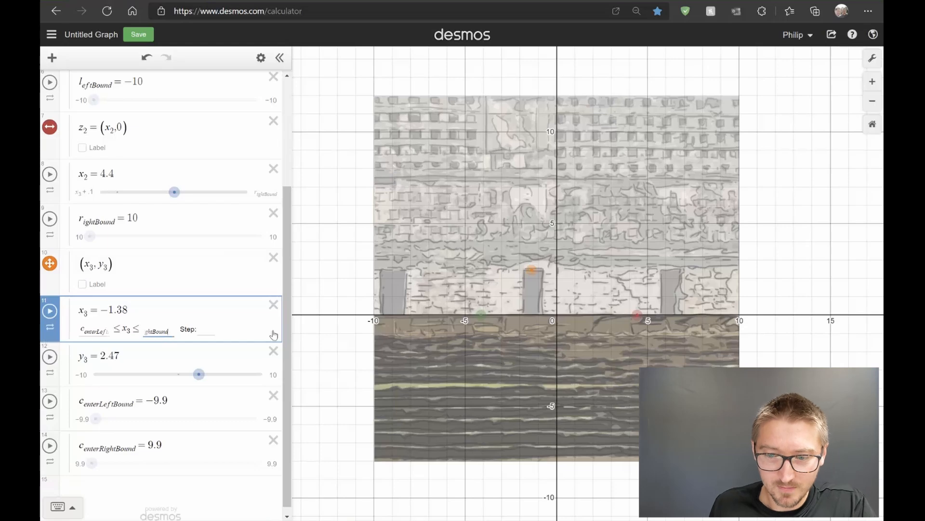
{"action": "left_click", "coordinate": [179, 446]}
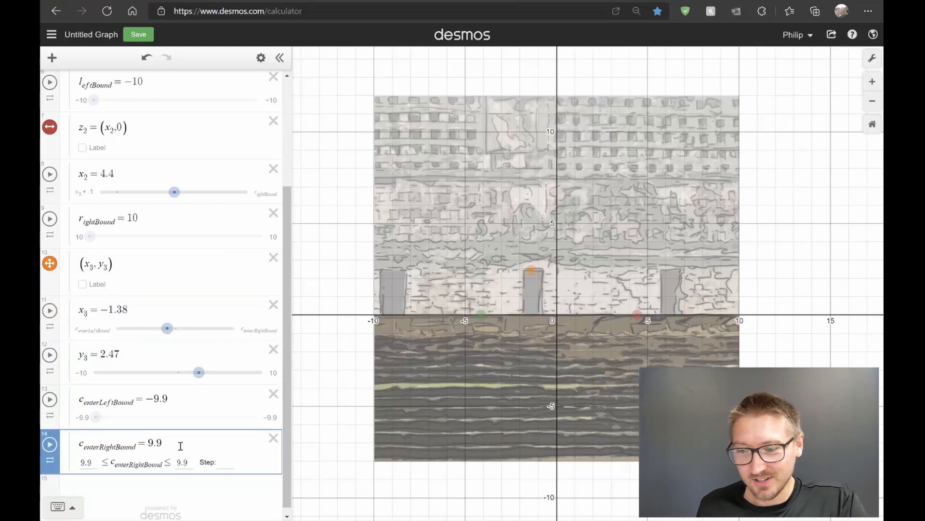
Move the third point above the image's top edge and back down to about (-1.24, 5.55).
{"action": "left_click_drag", "start_coordinate": [531, 270], "coordinate": [564, 84]}
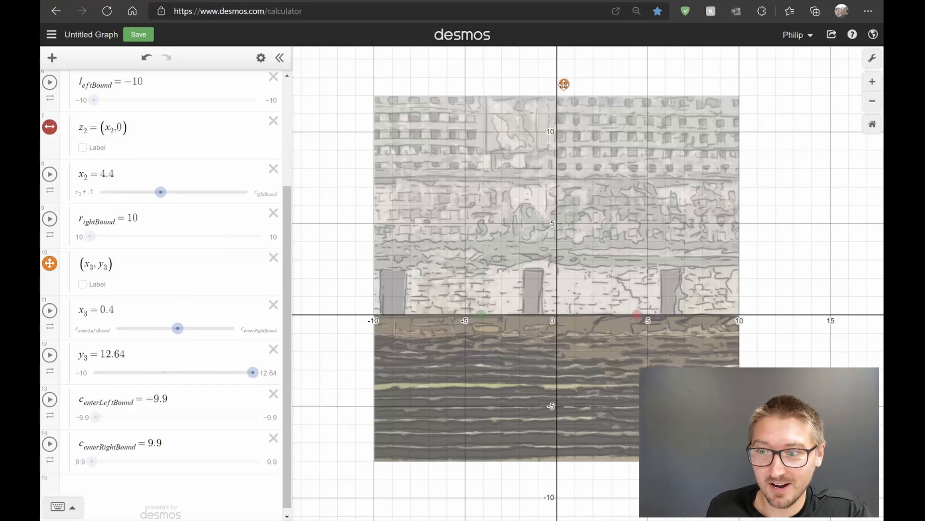
{"action": "left_click_drag", "start_coordinate": [564, 84], "coordinate": [560, 102]}
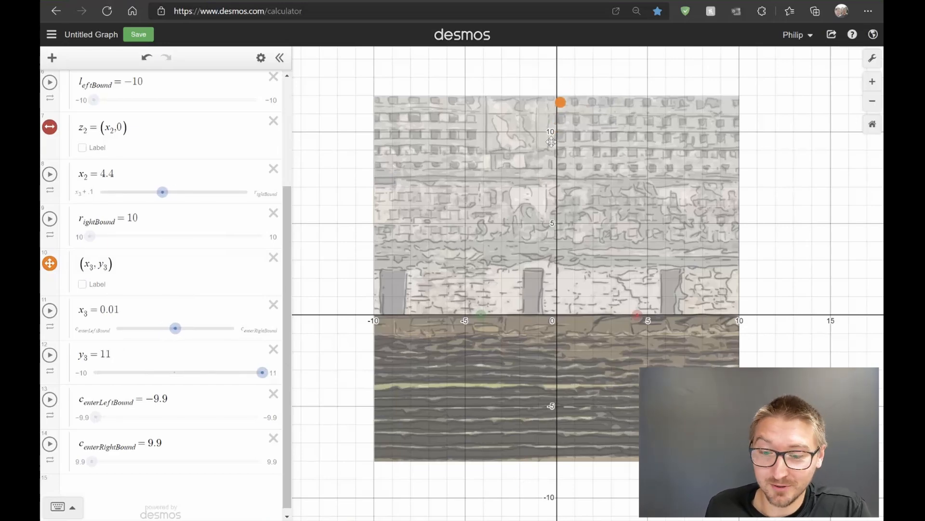
{"action": "left_click_drag", "start_coordinate": [550, 141], "coordinate": [534, 213]}
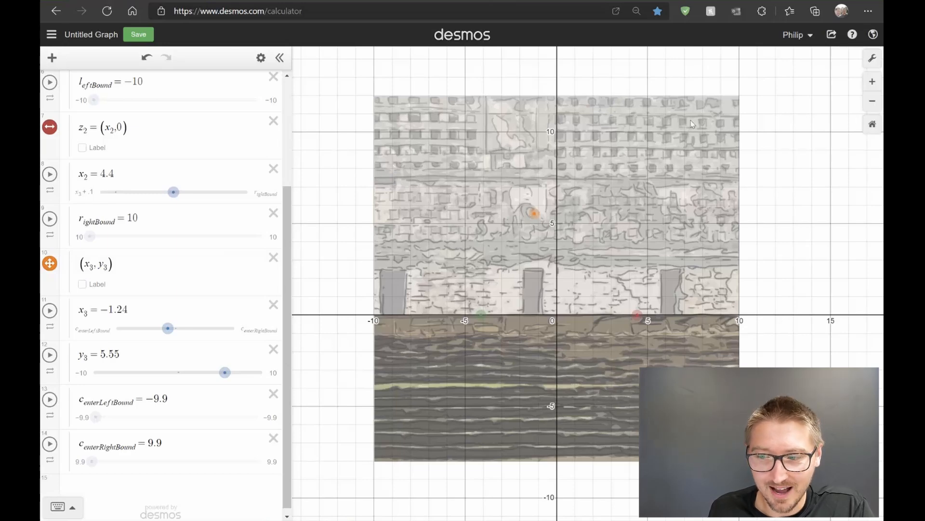
Add a variable c_enterUpBound = 12 below c_enterRightBound, with both slider limits set to 12.
{"action": "left_click", "coordinate": [176, 442]}
{"action": "key", "text": "Return"}
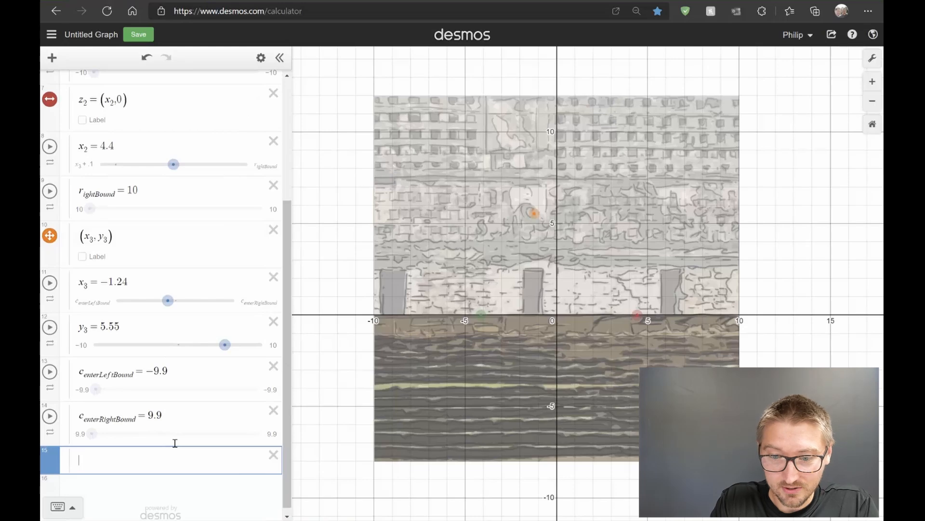
{"action": "type", "text": "c_ent"}
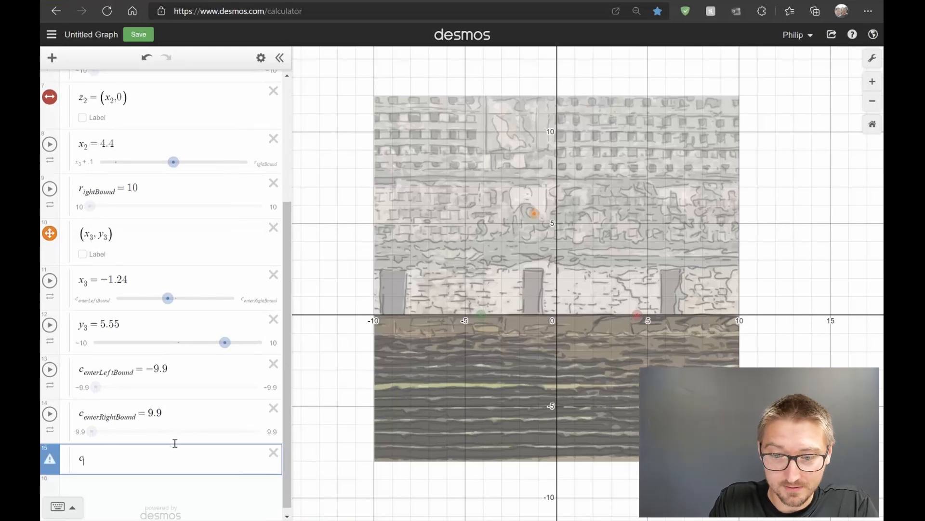
{"action": "type", "text": "er"}
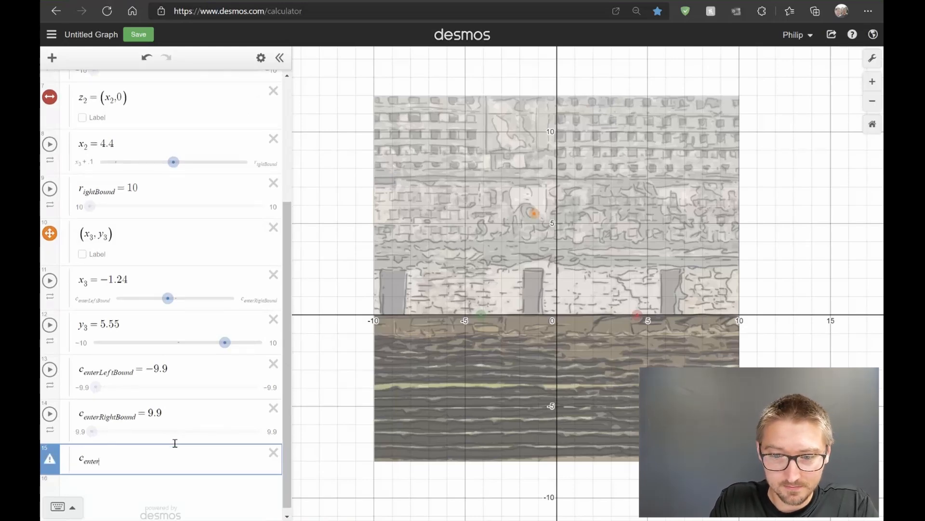
{"action": "type", "text": "UpBound"}
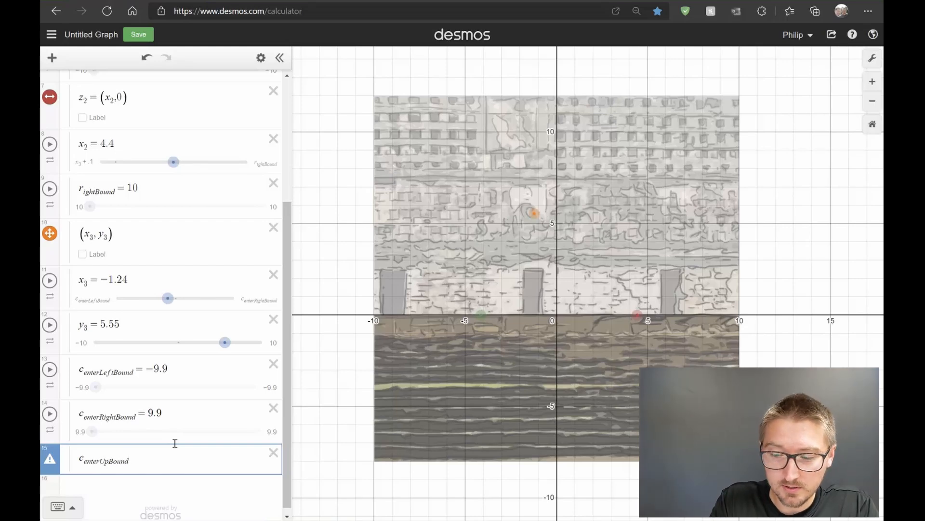
{"action": "type", "text": "=12"}
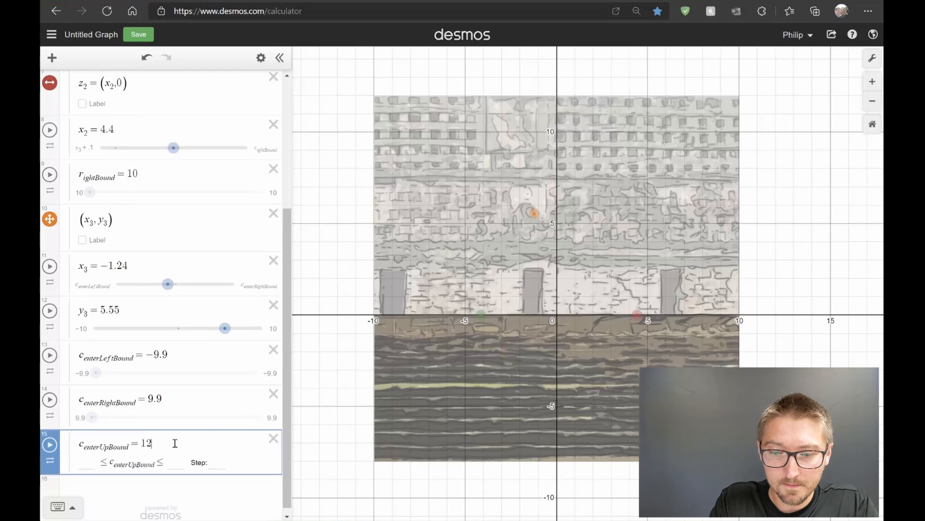
{"action": "key", "text": "Tab"}
{"action": "type", "text": "12"}
{"action": "key", "text": "Tab"}
{"action": "type", "text": "12"}
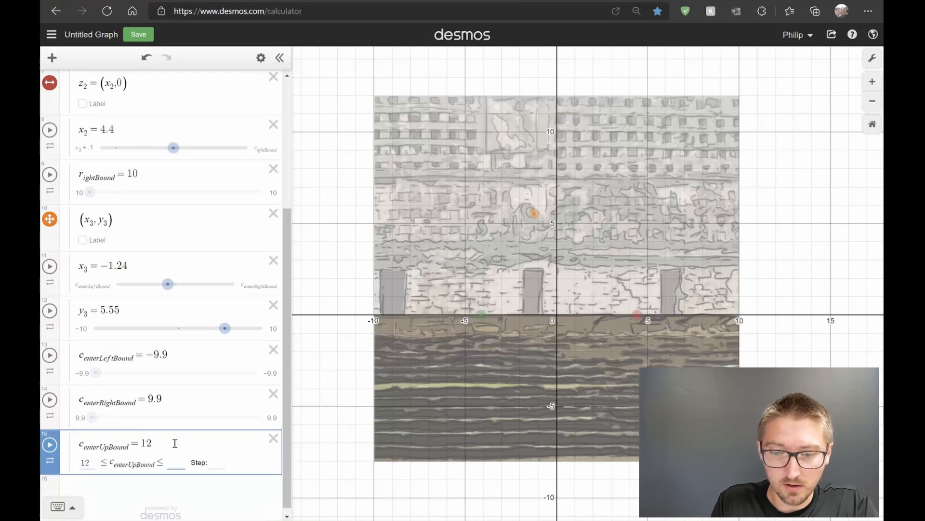
{"action": "key", "text": "Return"}
Add a variable c_enterDownBound = -8 below c_enterUpBound, with both slider limits set to -8.
{"action": "key", "text": "Return"}
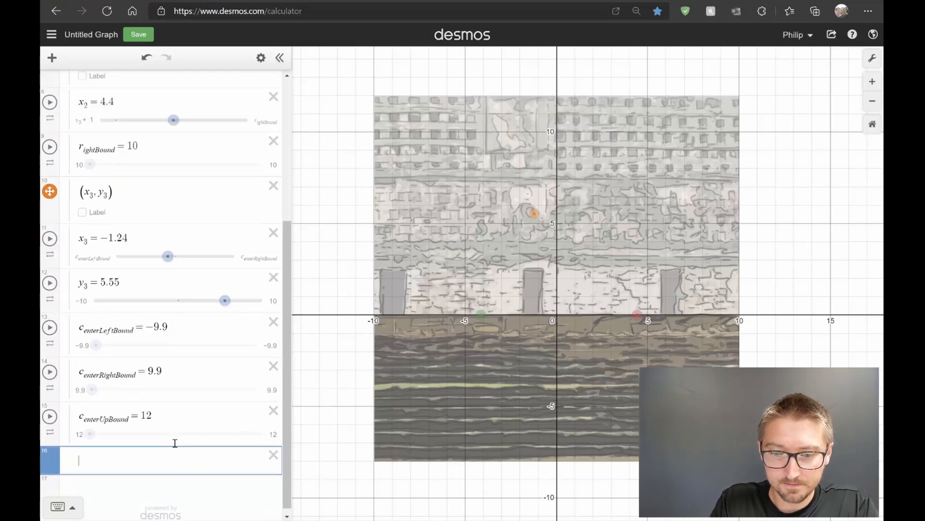
{"action": "type", "text": "c_ent"}
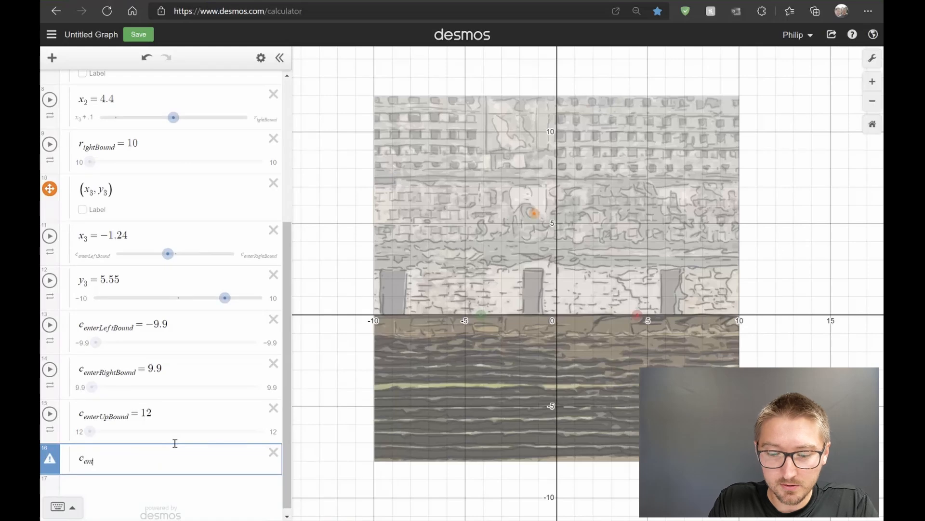
{"action": "type", "text": "erDownBoun"}
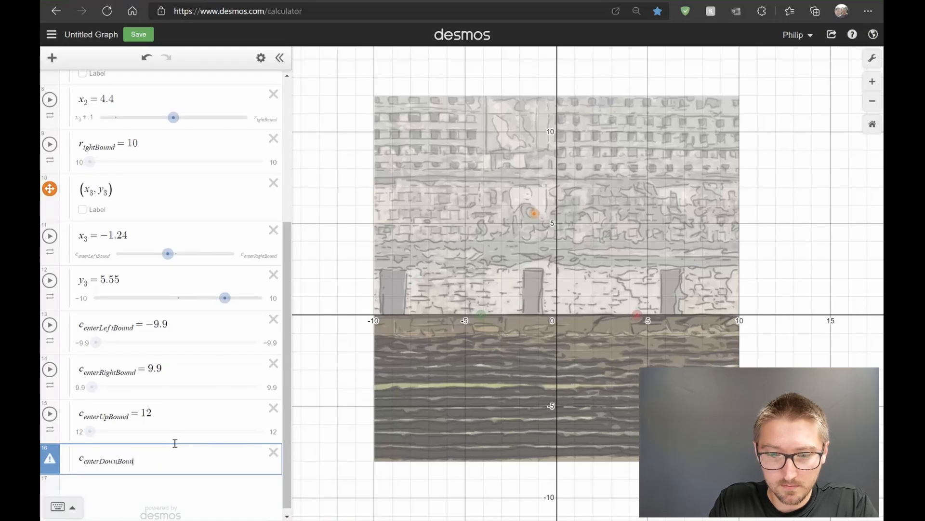
{"action": "type", "text": "d=-8"}
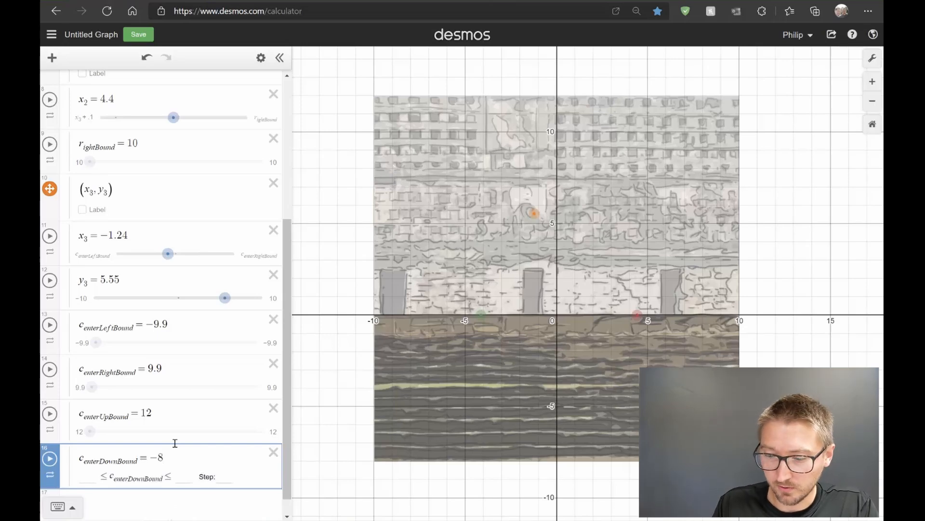
{"action": "key", "text": "Tab"}
{"action": "type", "text": "-8"}
{"action": "key", "text": "Tab"}
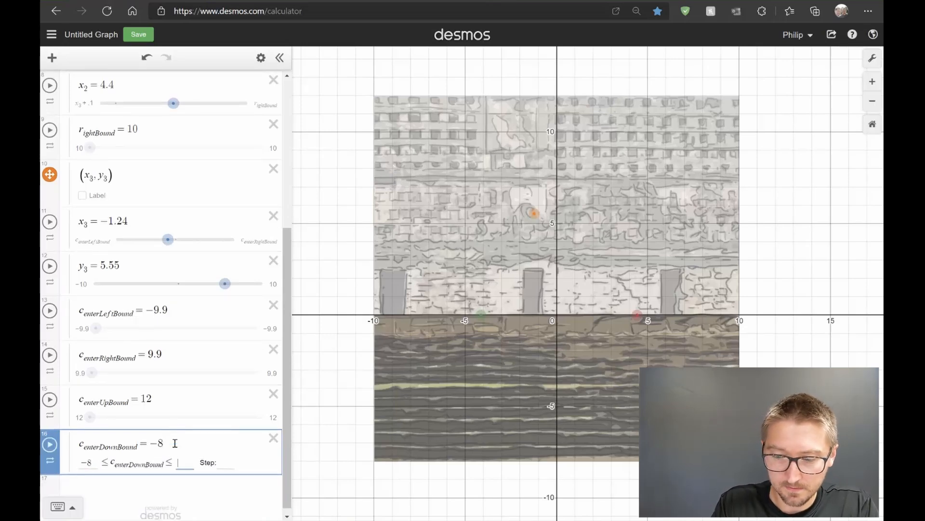
{"action": "type", "text": "-8"}
{"action": "key", "text": "Return"}
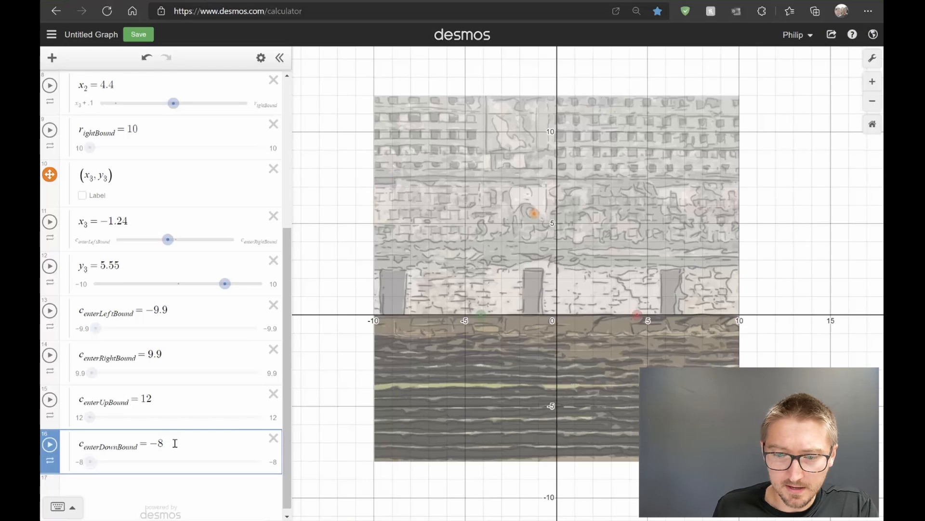
Set the y_3 slider's lower limit to c_enterDownBound and its upper limit to c_enterUpBound.
{"action": "left_click", "coordinate": [85, 284]}
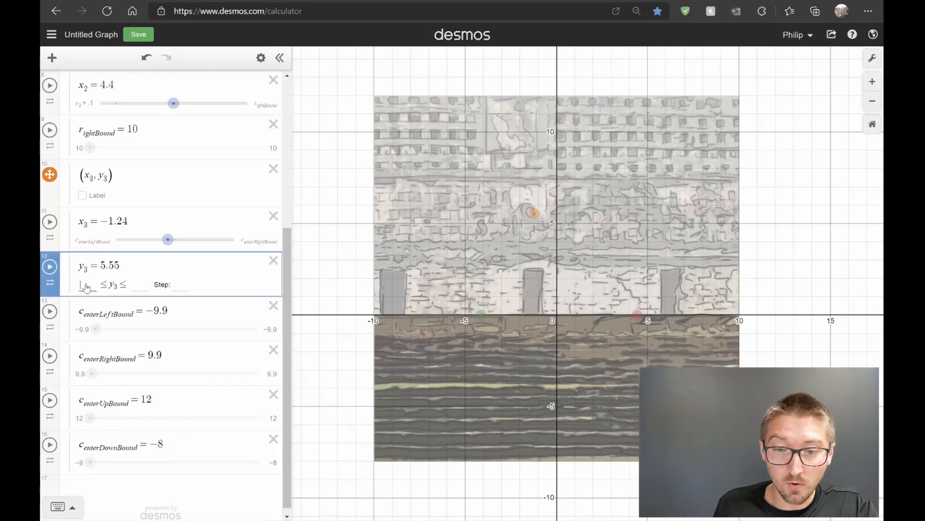
{"action": "type", "text": "c_e"}
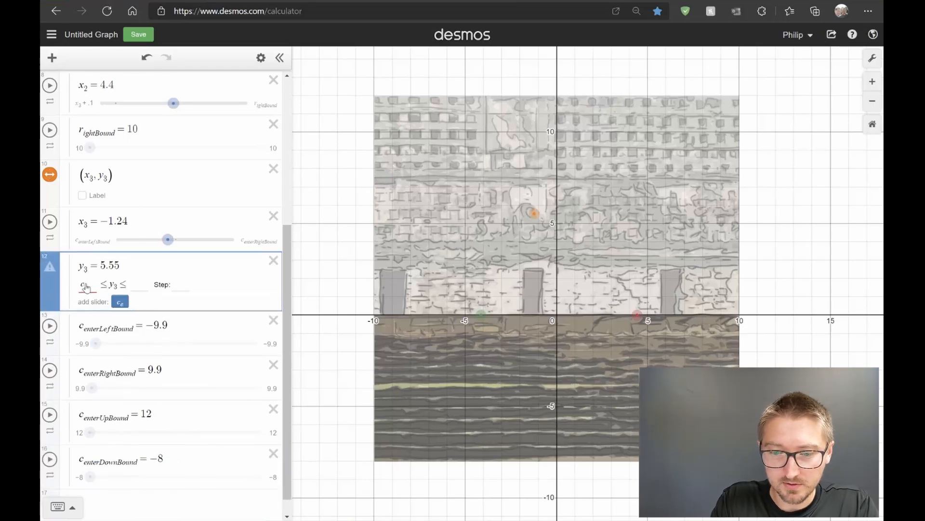
{"action": "type", "text": "nterDownBound"}
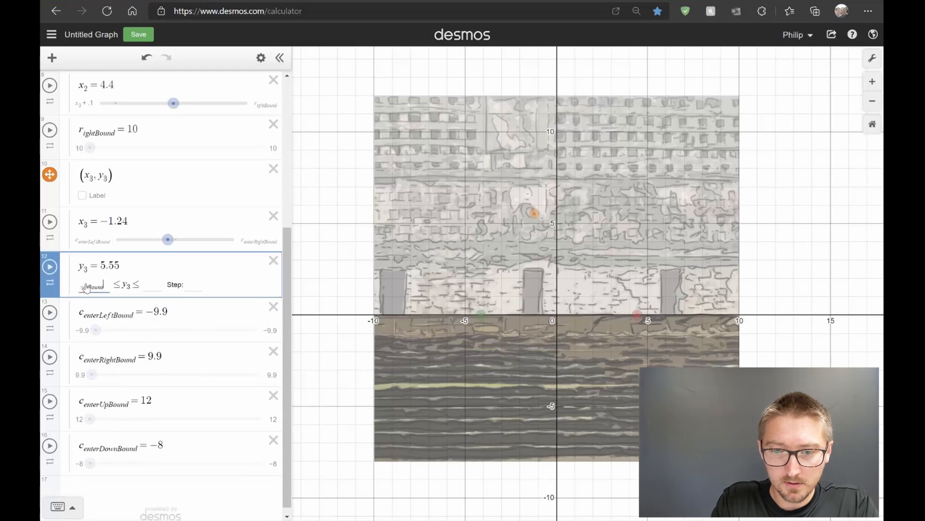
{"action": "key", "text": "Tab"}
{"action": "type", "text": "c"}
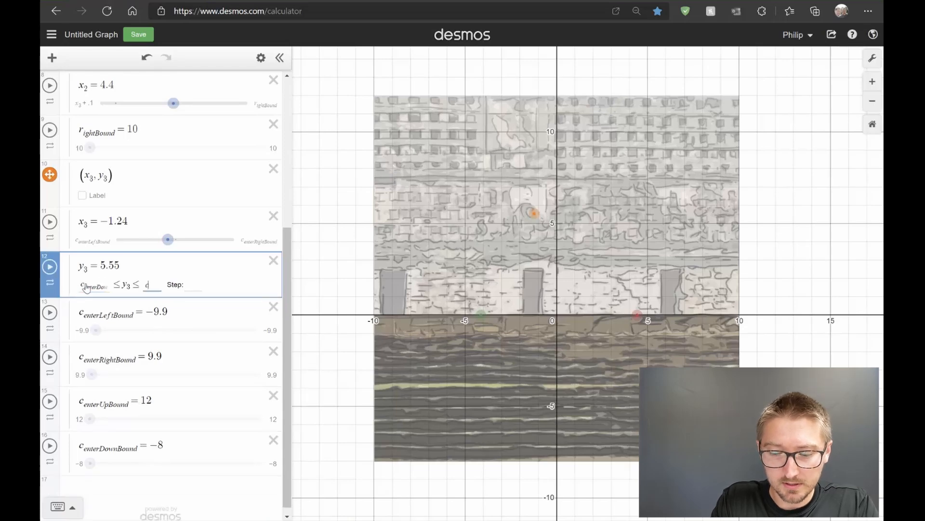
{"action": "type", "text": "_enterUp"}
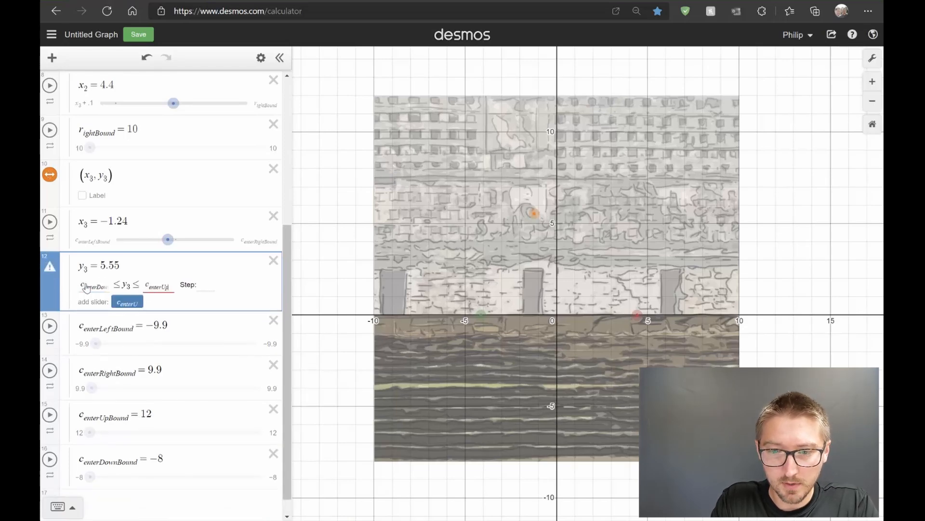
{"action": "type", "text": "Bound"}
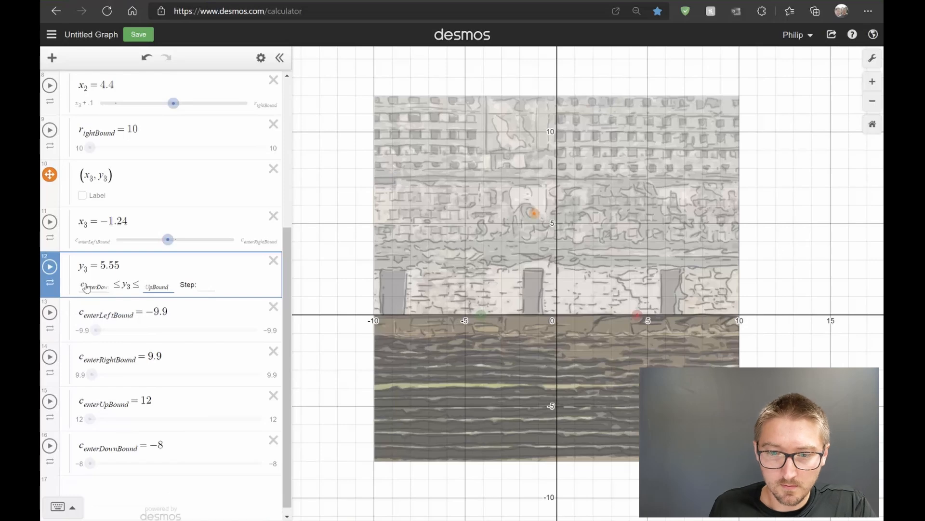
{"action": "key", "text": "Return"}
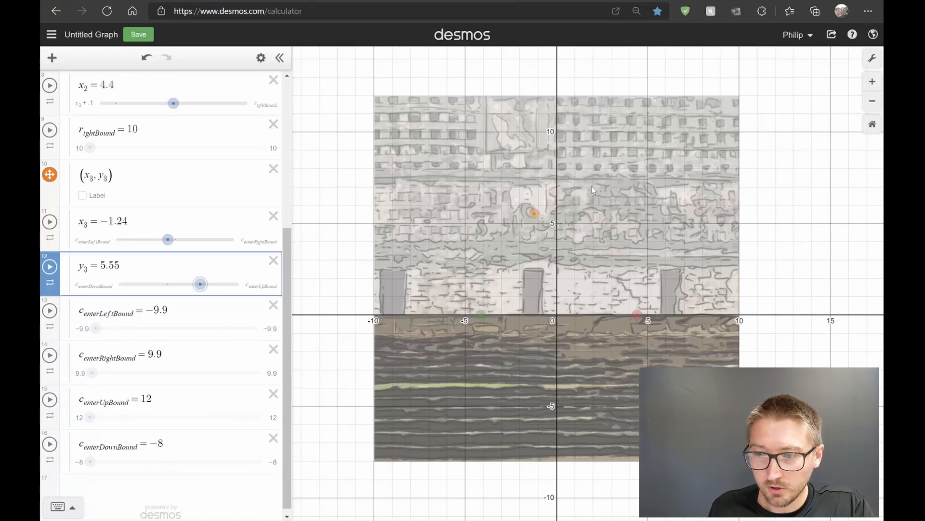
Move the third point within the image to about (-1.5, 4.7) and review the expression list.
{"action": "mouse_move", "coordinate": [536, 214]}
{"action": "left_mouse_down"}
{"action": "mouse_move", "coordinate": [540, 87]}
{"action": "mouse_move", "coordinate": [541, 355]}
{"action": "mouse_move", "coordinate": [549, 466]}
{"action": "mouse_move", "coordinate": [562, 478]}
{"action": "mouse_move", "coordinate": [588, 263]}
{"action": "mouse_move", "coordinate": [554, 232]}
{"action": "mouse_move", "coordinate": [557, 214]}
{"action": "mouse_move", "coordinate": [527, 217]}
{"action": "left_mouse_up"}
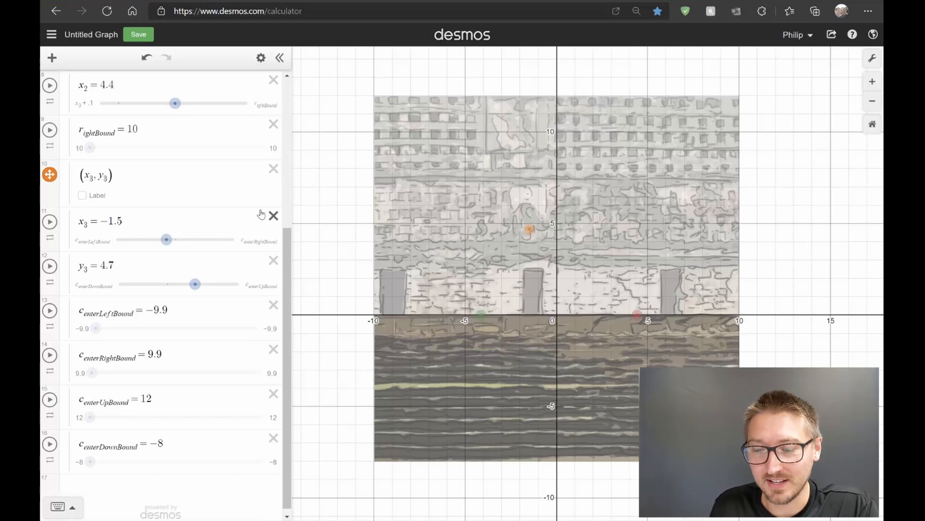
{"action": "scroll", "coordinate": [166, 181], "scroll_direction": "up", "scroll_amount": 5}
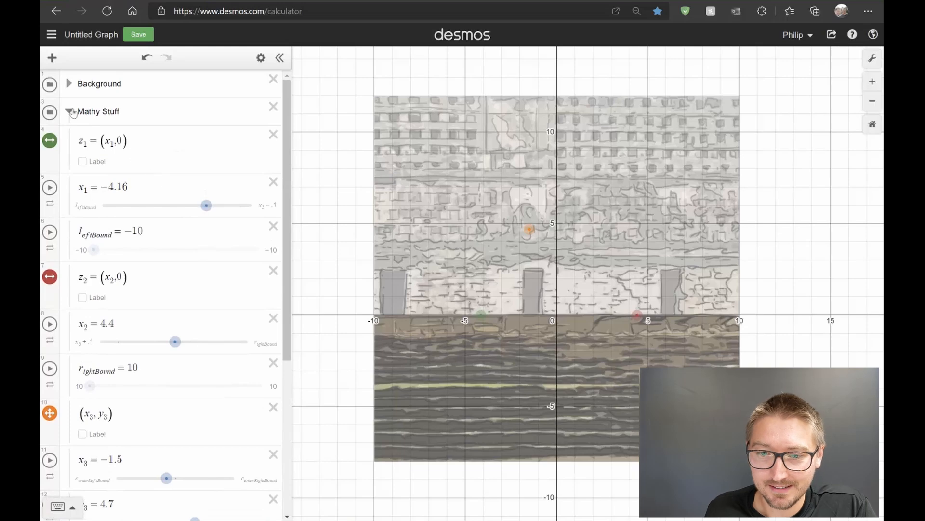
{"action": "scroll", "coordinate": [97, 127], "scroll_direction": "down", "scroll_amount": 4}
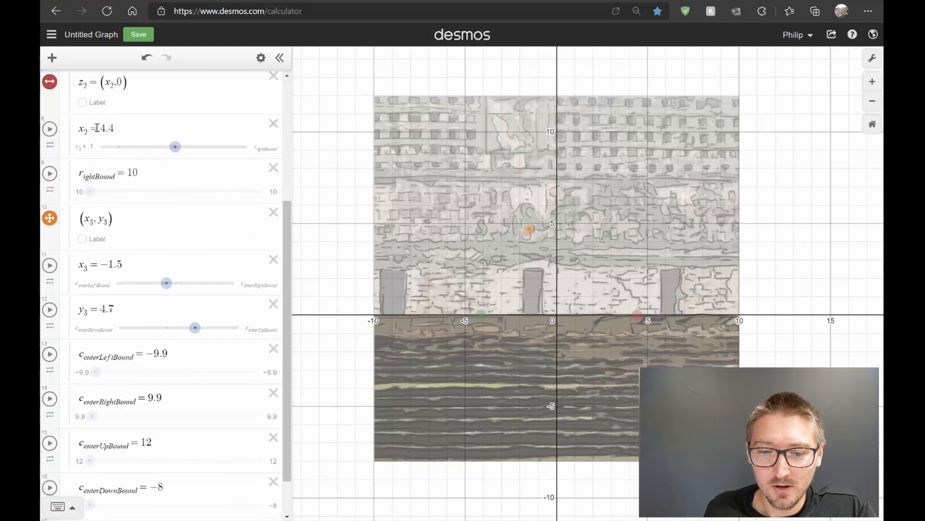
{"action": "scroll", "coordinate": [97, 128], "scroll_direction": "down", "scroll_amount": 1}
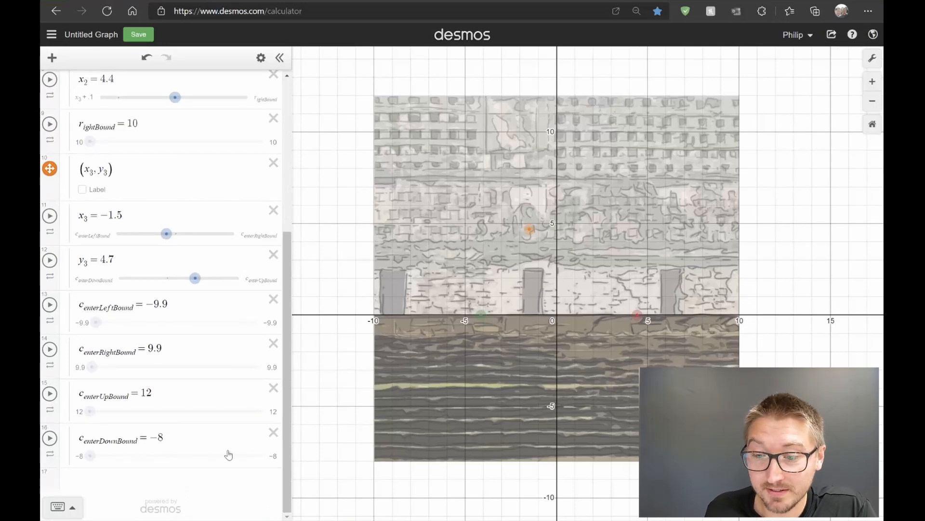
Insert an empty expression below c_enterDownBound, and move z_1 to about x = -6 and z_2 to about x = 4.6.
{"action": "left_click", "coordinate": [172, 439]}
{"action": "key", "text": "Return"}
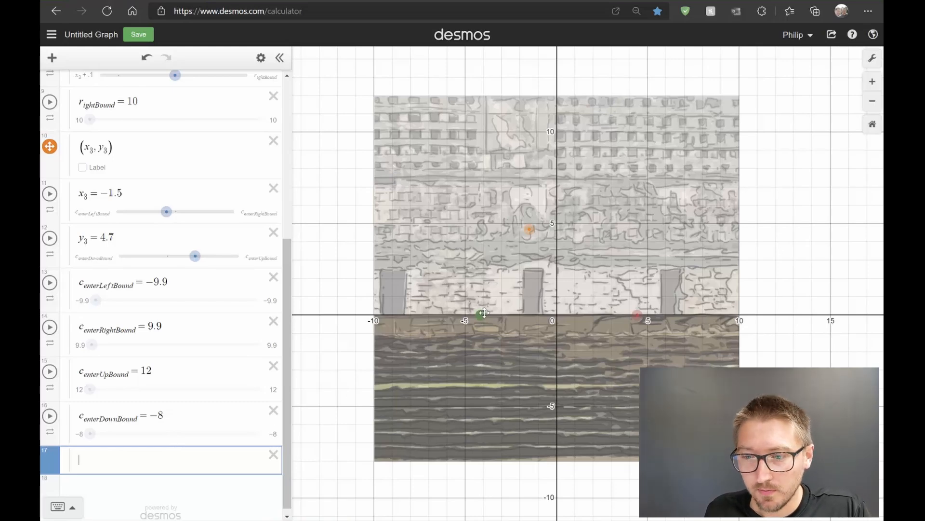
{"action": "left_click_drag", "start_coordinate": [484, 313], "coordinate": [447, 314]}
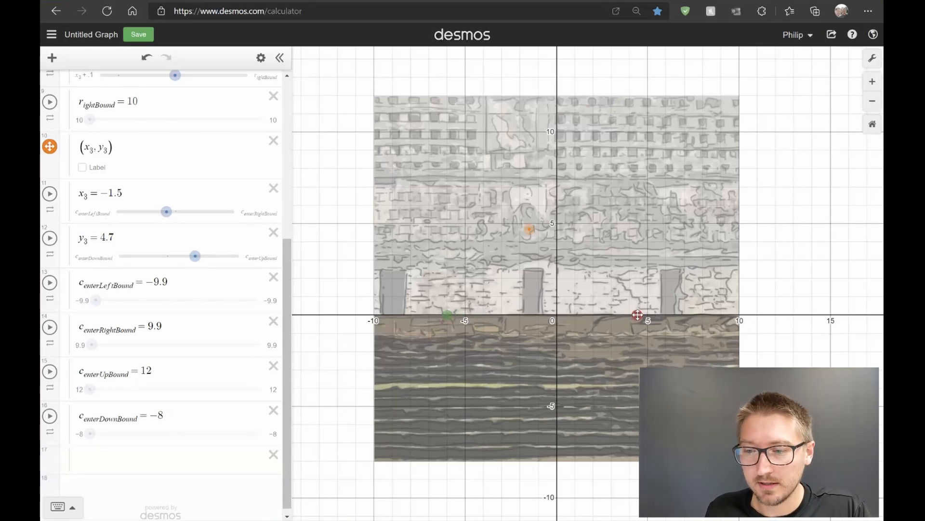
{"action": "left_click_drag", "start_coordinate": [638, 315], "coordinate": [642, 316]}
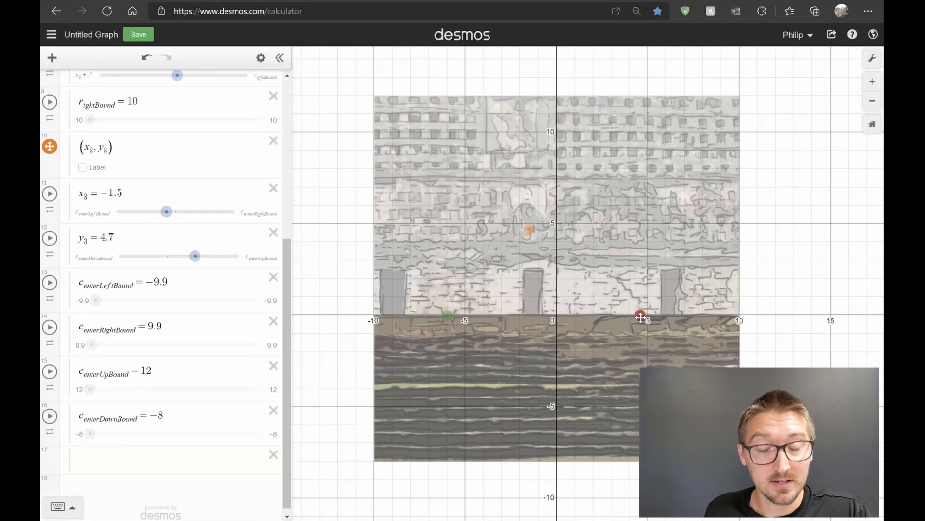
Define the function j_ump(x) = y_3(x - x_1)(x - x_2) in the empty expression below c_enterDownBound.
{"action": "left_click", "coordinate": [121, 464]}
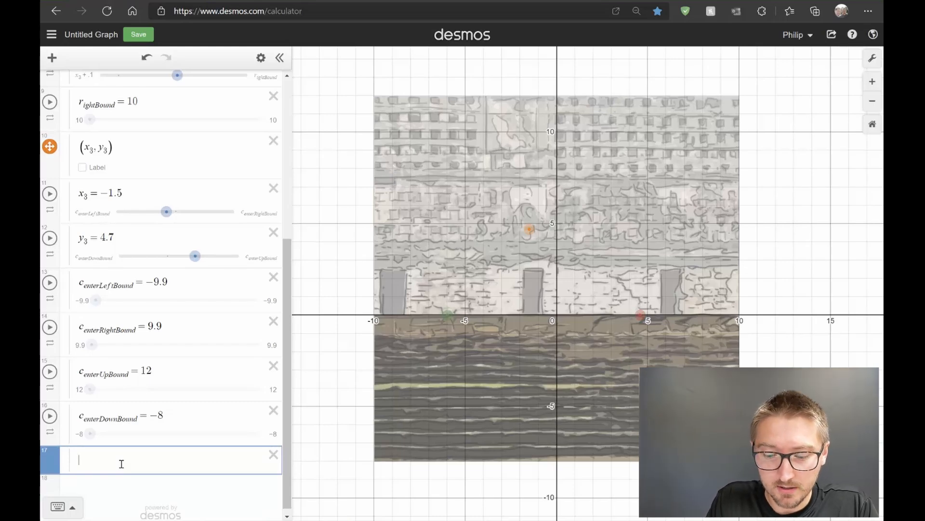
{"action": "type", "text": "j_ump(x) "}
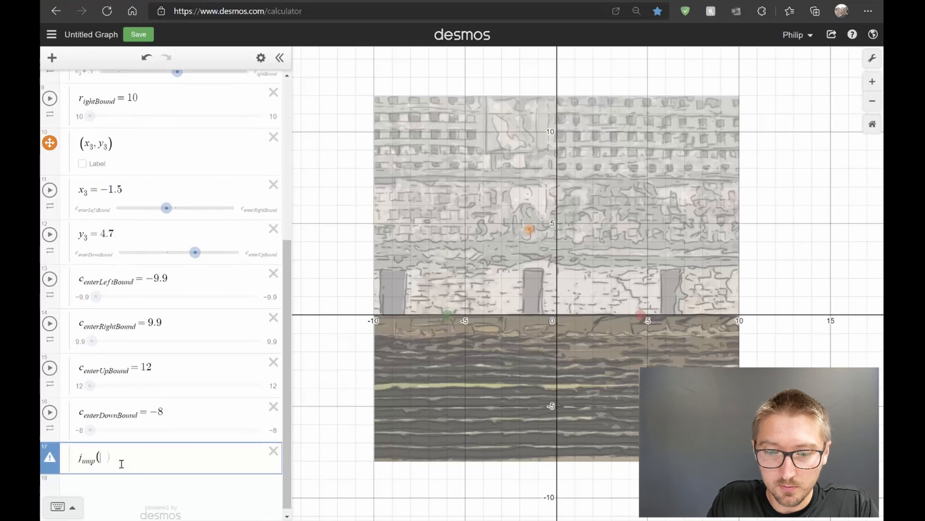
{"action": "type", "text": "= "}
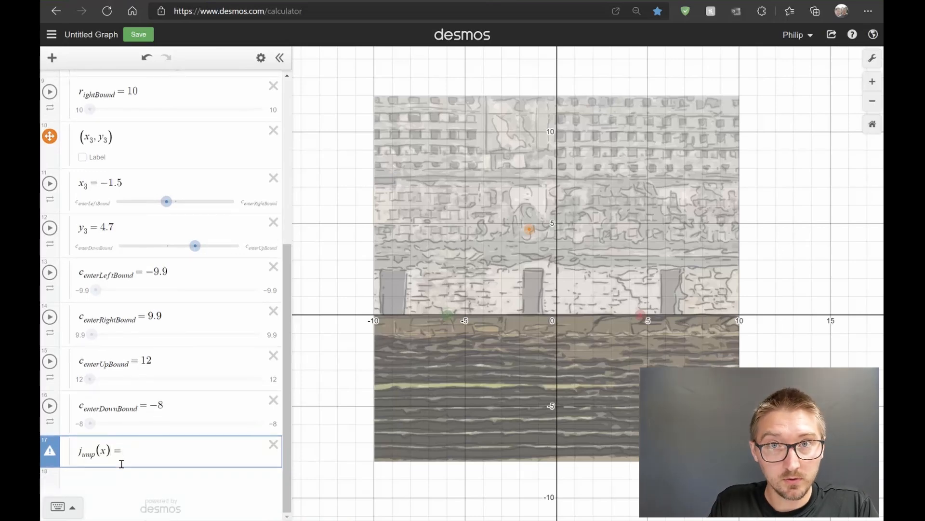
{"action": "type", "text": "y"}
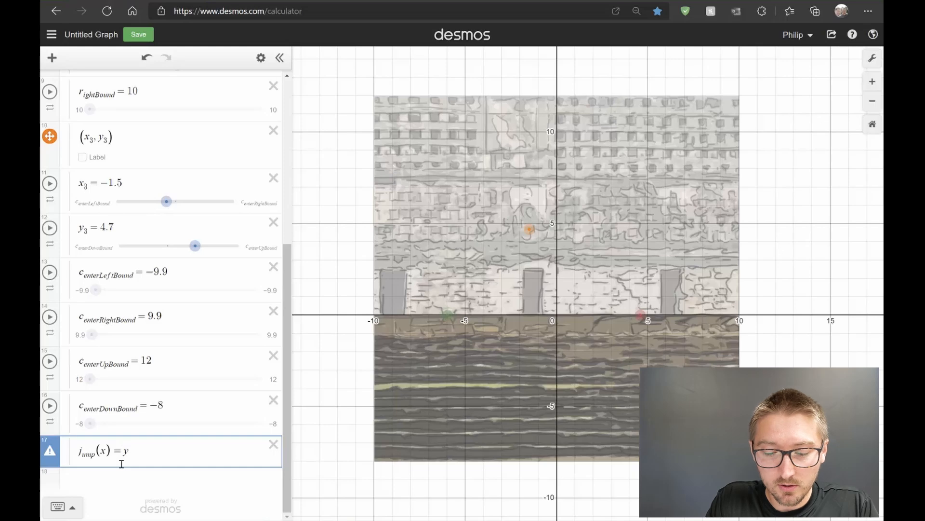
{"action": "type", "text": "3"}
{"action": "type", "text": "("}
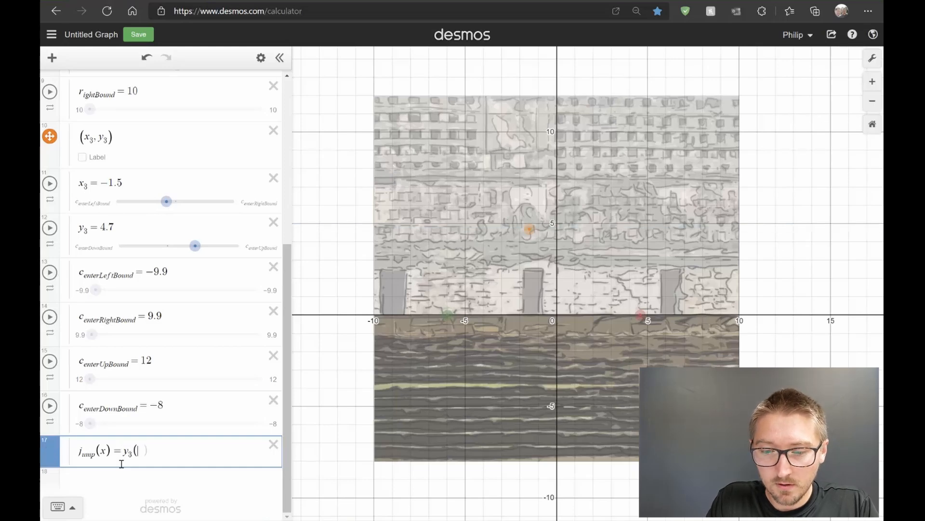
{"action": "type", "text": "x-"}
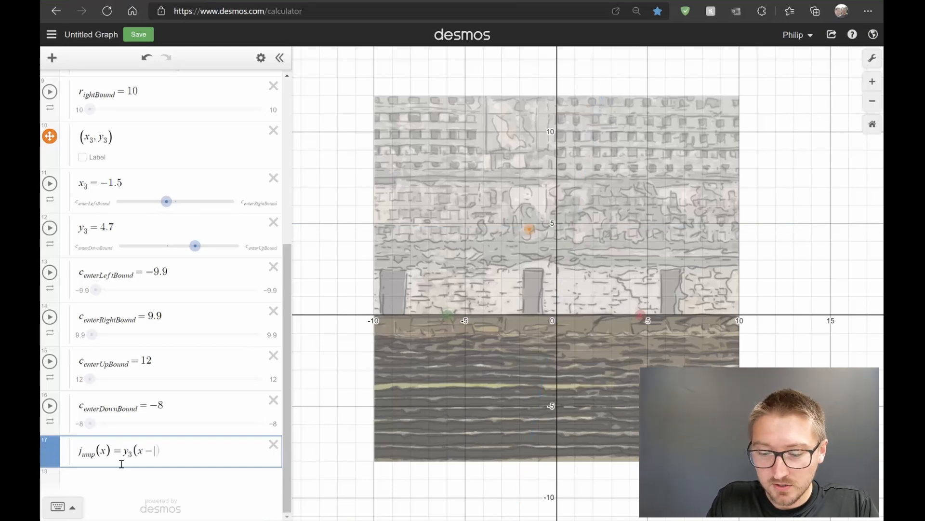
{"action": "type", "text": "x1"}
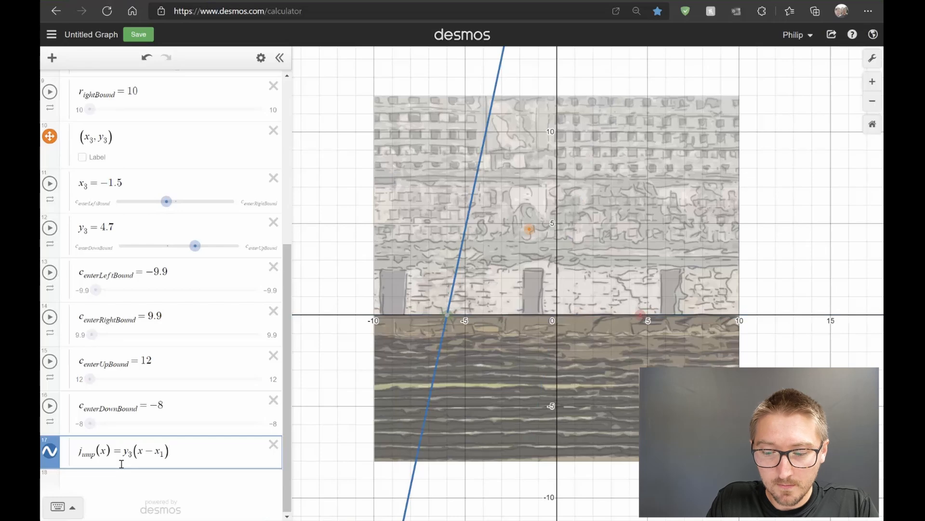
{"action": "type", "text": ")(x-x"}
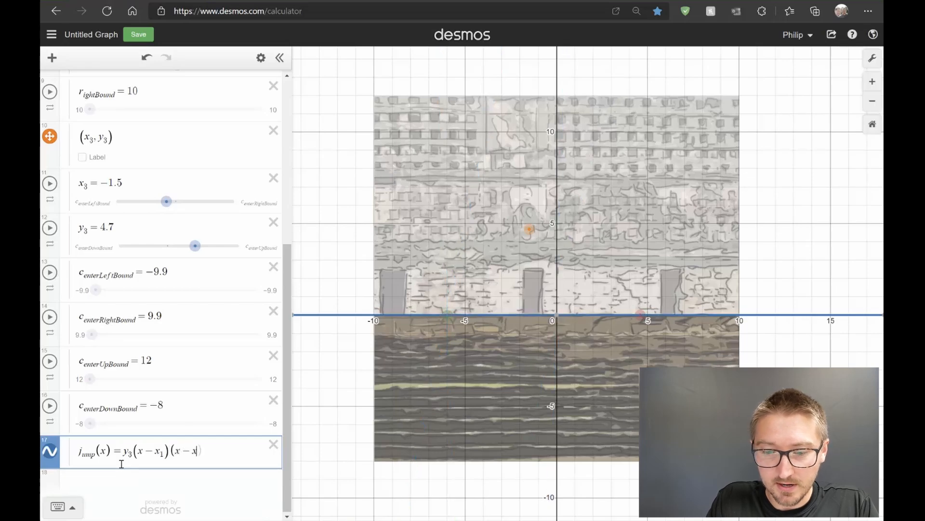
{"action": "type", "text": "2)"}
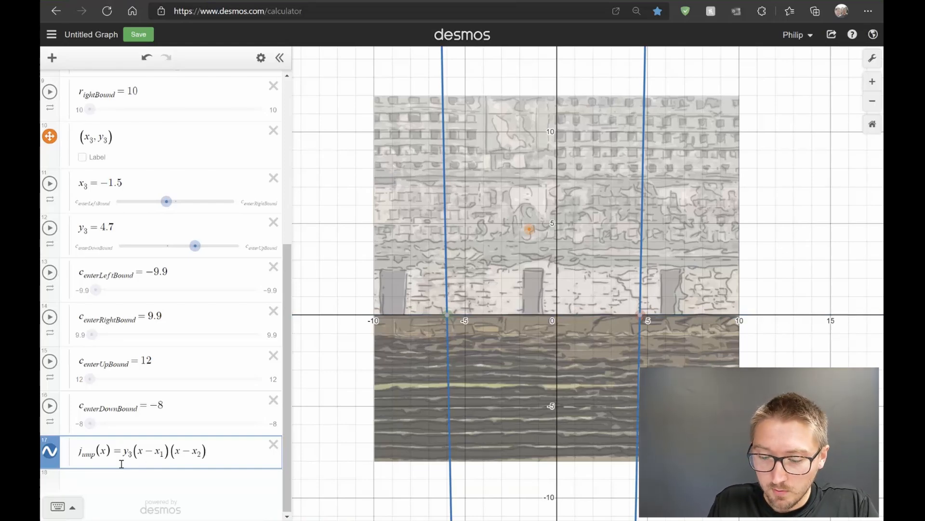
Divide the j_ump(x) expression by (x_3 - x_1)(x_3 - x_2).
{"action": "type", "text": "/"}
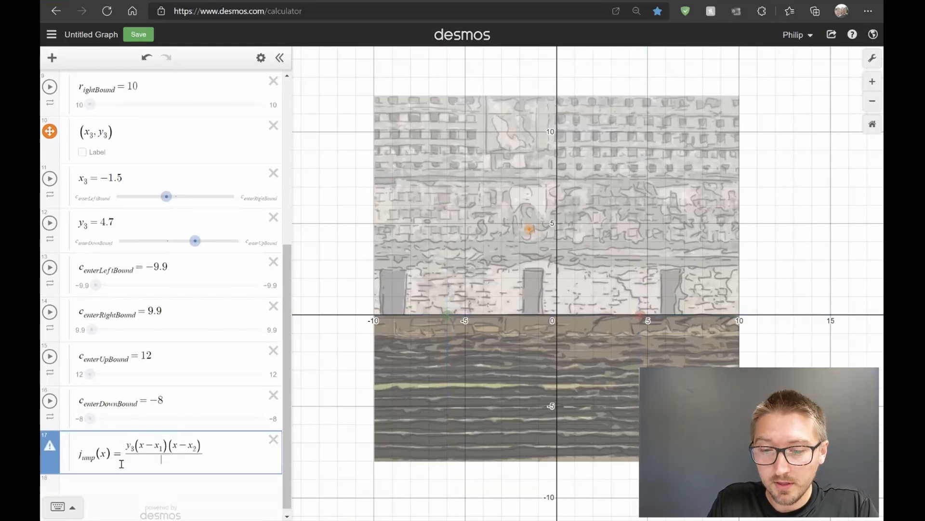
{"action": "type", "text": "(x3"}
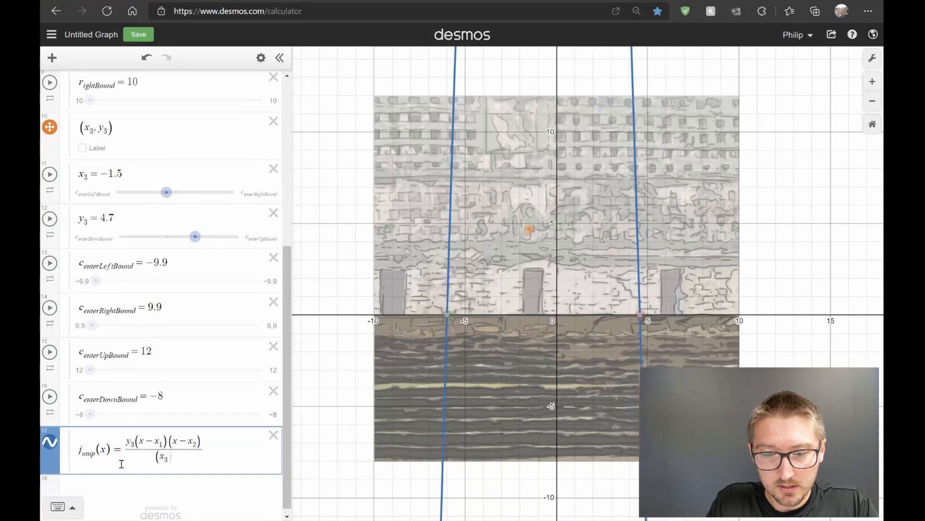
{"action": "type", "text": "-x1"}
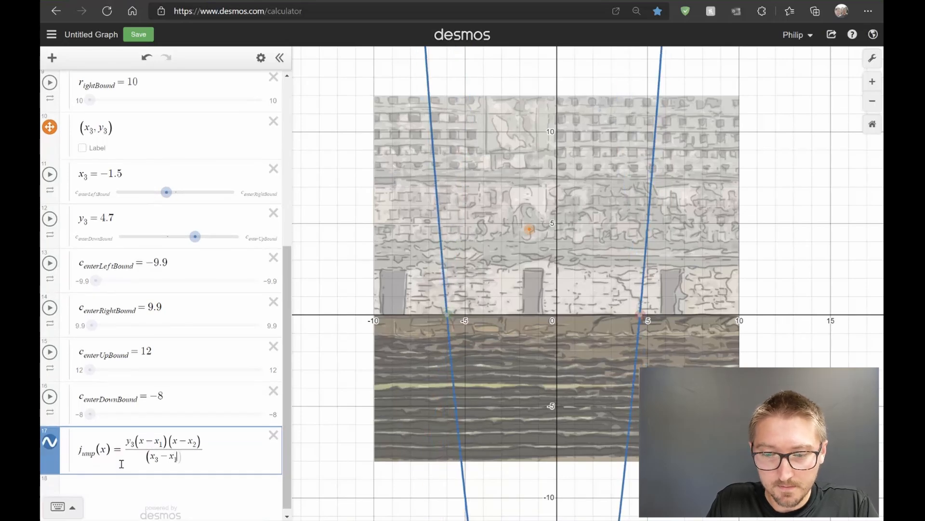
{"action": "type", "text": "(x"}
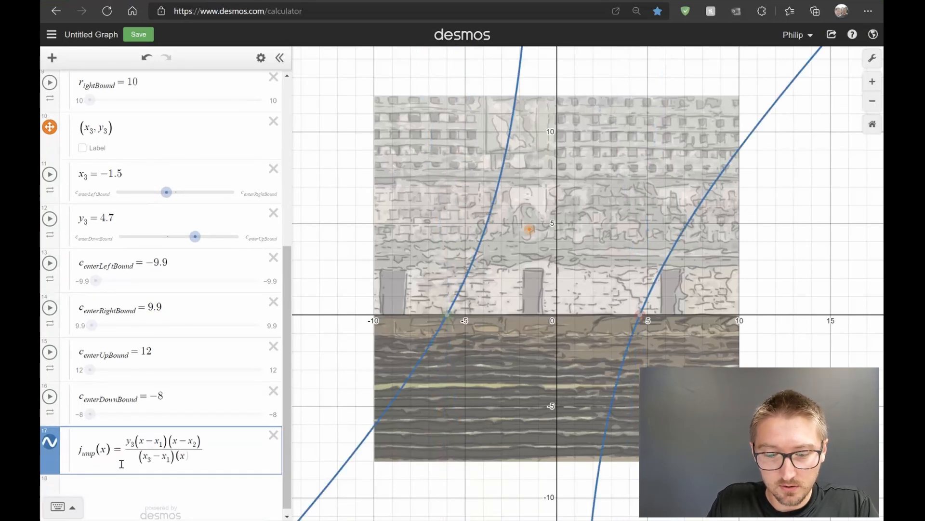
{"action": "type", "text": "3-x"}
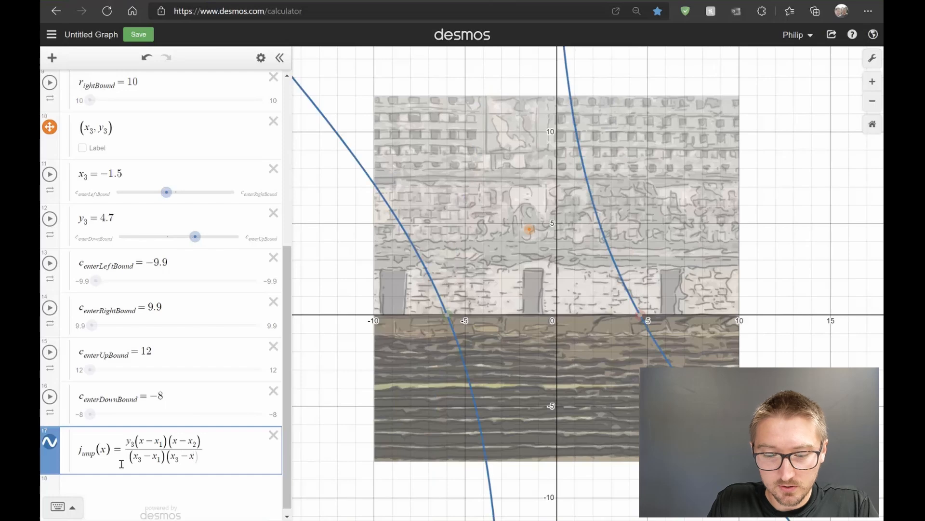
{"action": "type", "text": "2"}
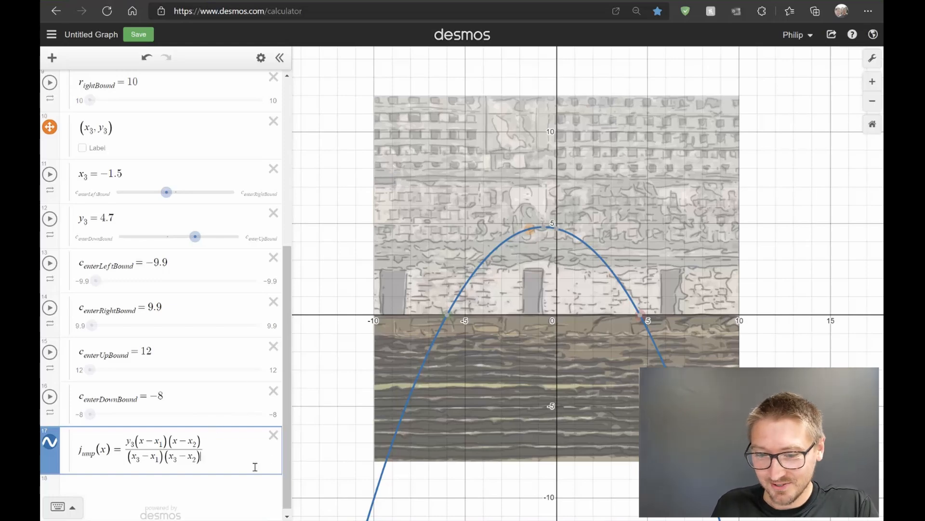
Insert an empty expression below j_ump(x), and move the third point to (-1.1, 4.61) and the red x-axis point to about x = 1.1.
{"action": "key", "text": "Return"}
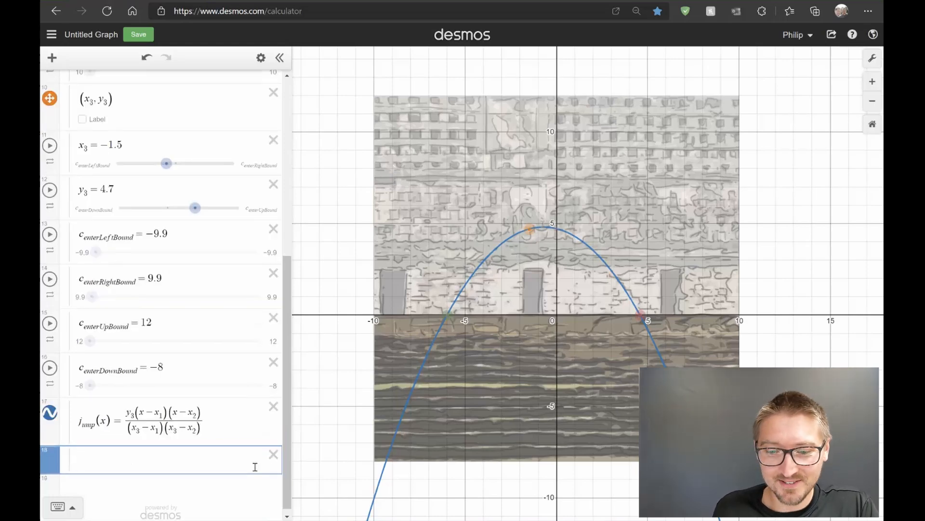
{"action": "mouse_move", "coordinate": [530, 227]}
{"action": "left_mouse_down"}
{"action": "mouse_move", "coordinate": [522, 189]}
{"action": "mouse_move", "coordinate": [520, 200]}
{"action": "mouse_move", "coordinate": [602, 212]}
{"action": "mouse_move", "coordinate": [608, 222]}
{"action": "mouse_move", "coordinate": [524, 221]}
{"action": "left_mouse_up"}
{"action": "left_click", "coordinate": [636, 313]}
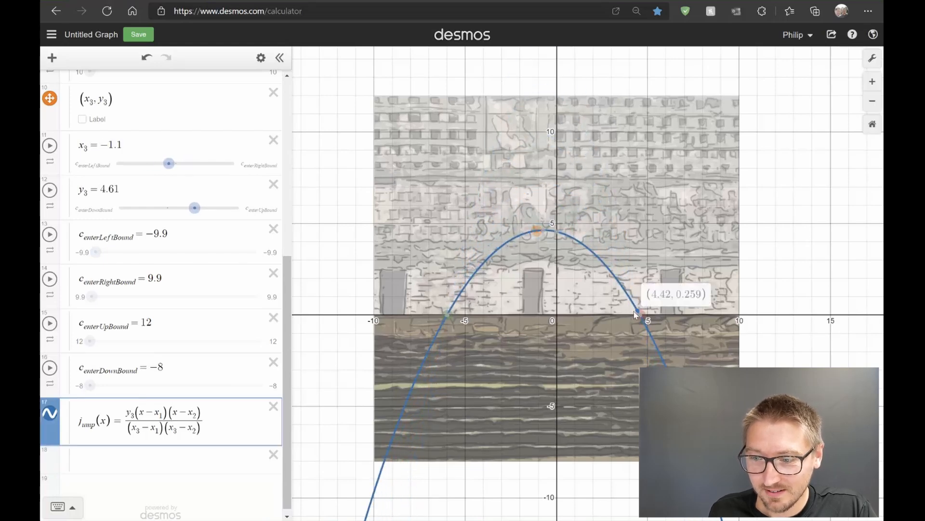
{"action": "left_click_drag", "start_coordinate": [635, 314], "coordinate": [576, 320]}
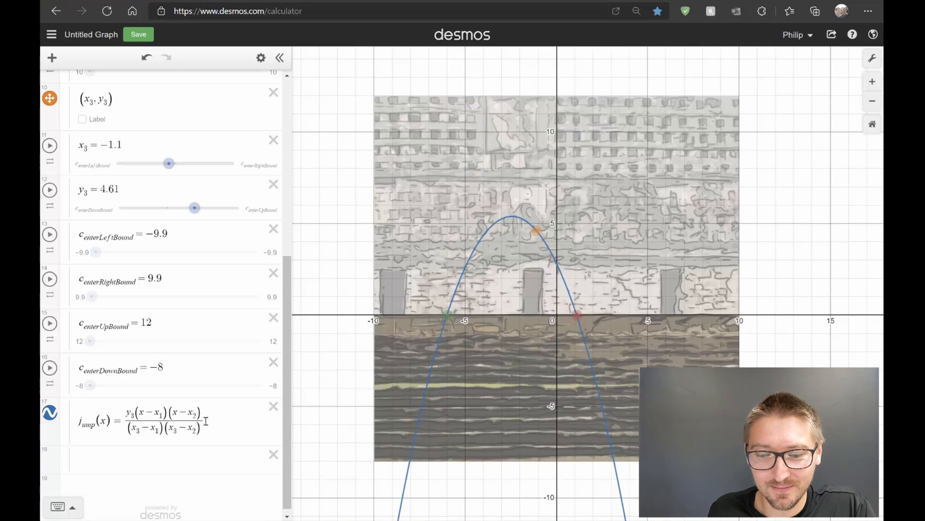
Style the j_ump(x) curve as a black dashed line with a thickness of 1.5.
{"action": "left_click", "coordinate": [50, 412]}
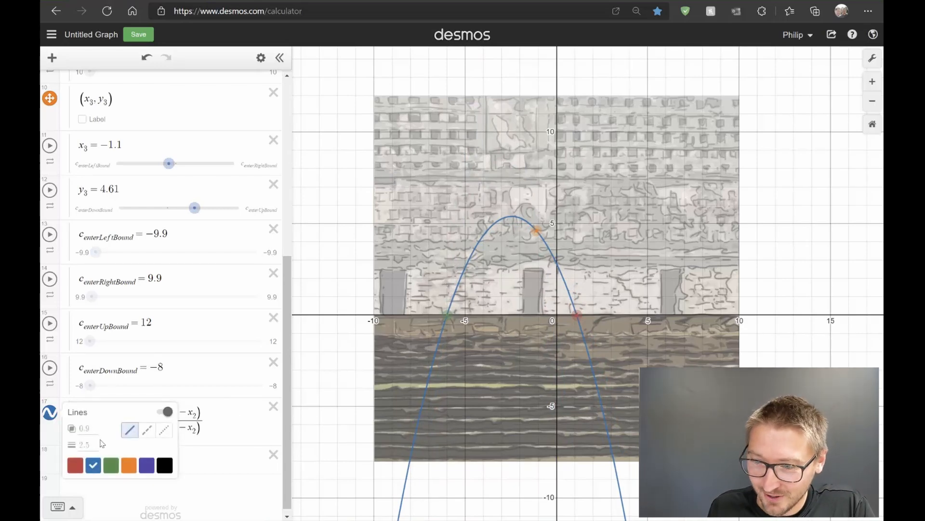
{"action": "left_click", "coordinate": [165, 466]}
{"action": "left_click", "coordinate": [147, 430]}
{"action": "left_click", "coordinate": [92, 445]}
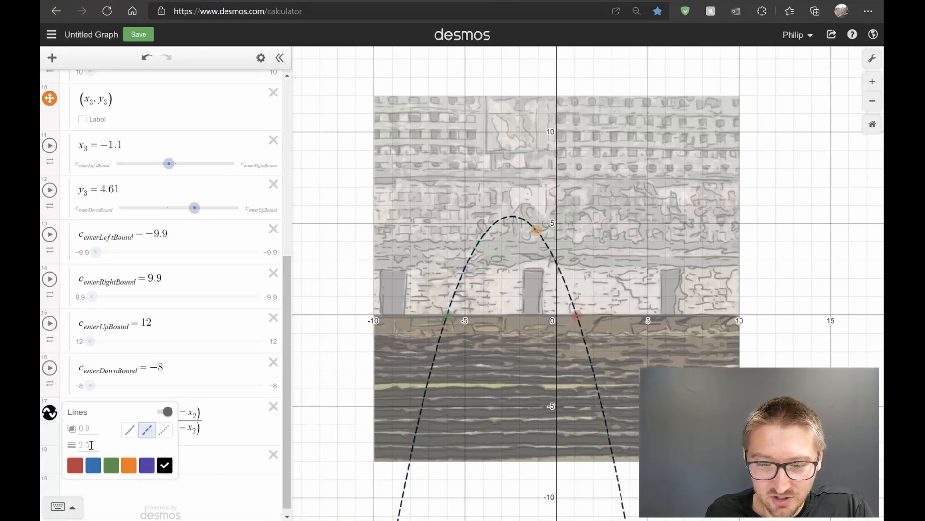
{"action": "key", "text": "BackSpace"}
{"action": "key", "text": "BackSpace"}
{"action": "key", "text": "BackSpace"}
{"action": "type", "text": "1.5"}
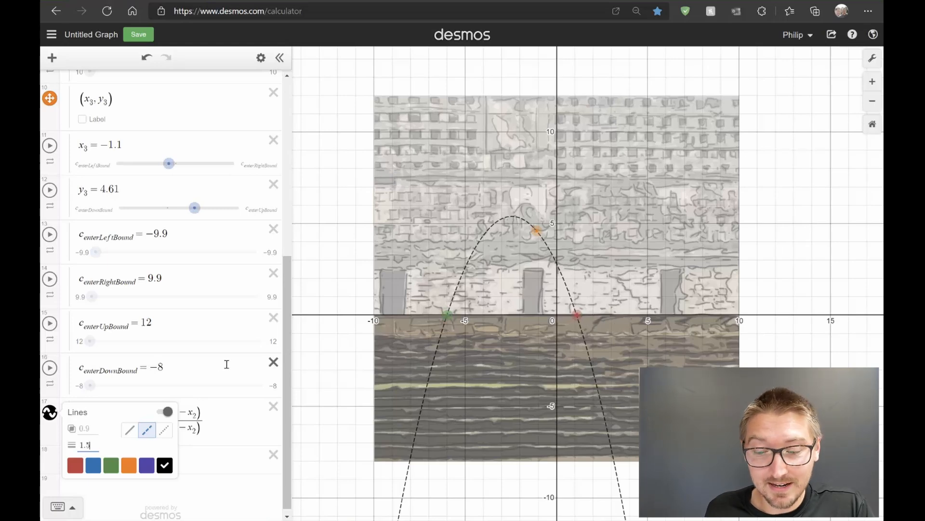
Restrict the j_ump(x) curve to the domain {x_1 ≤ x ≤ x_2}.
{"action": "left_click", "coordinate": [209, 421]}
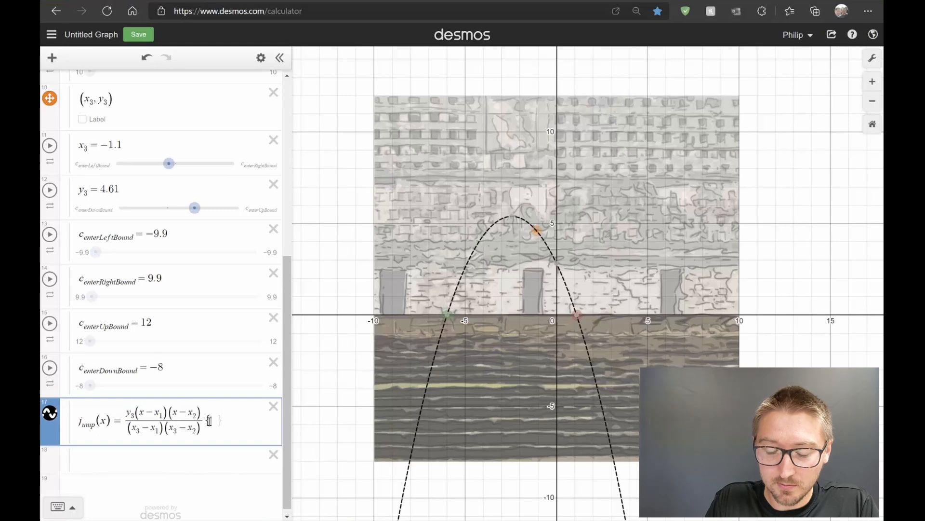
{"action": "type", "text": "{"}
{"action": "type", "text": "x1"}
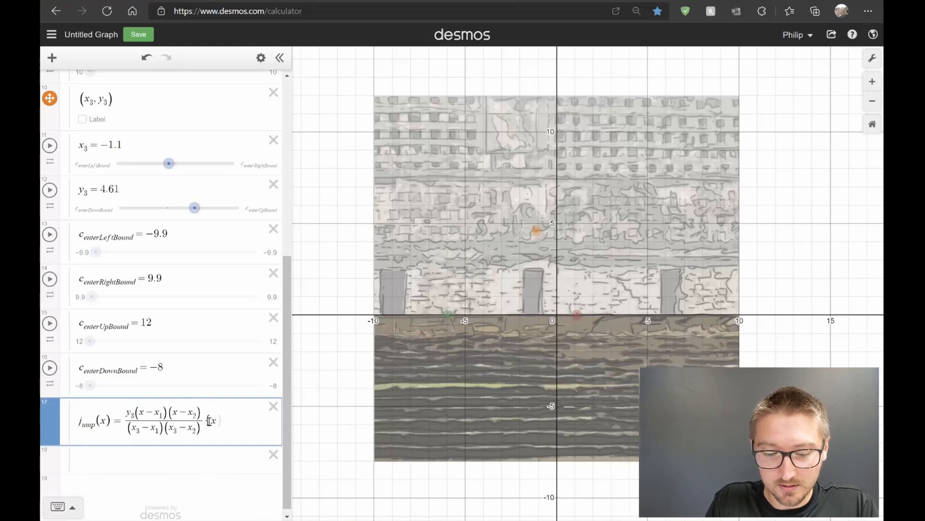
{"action": "type", "text": "<"}
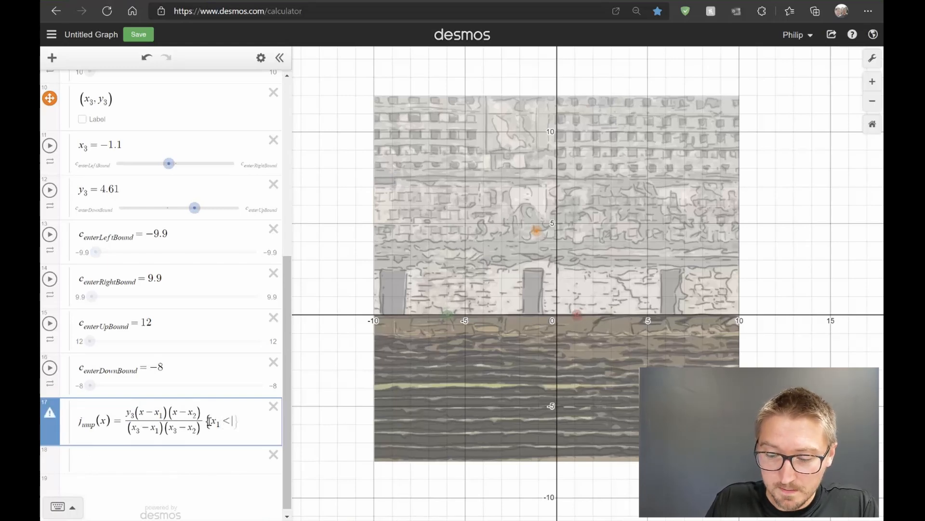
{"action": "type", "text": "x<="}
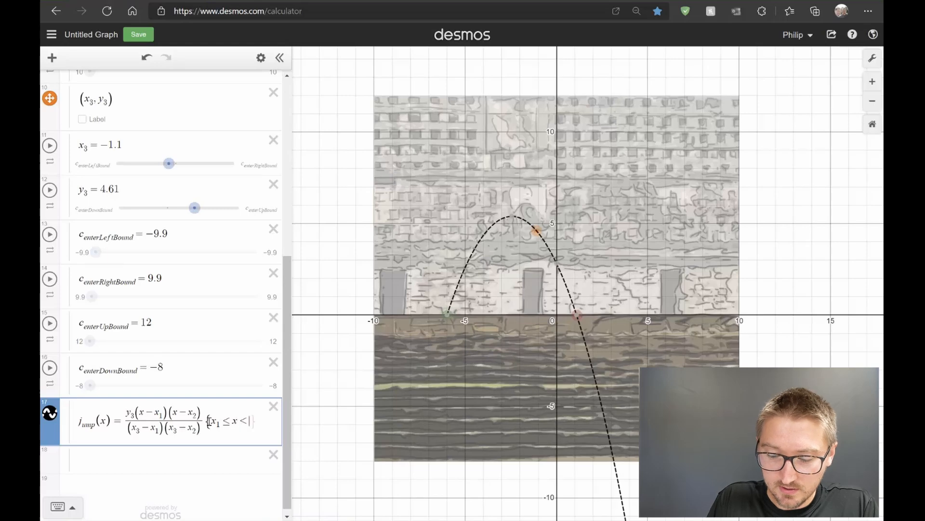
{"action": "type", "text": "x"}
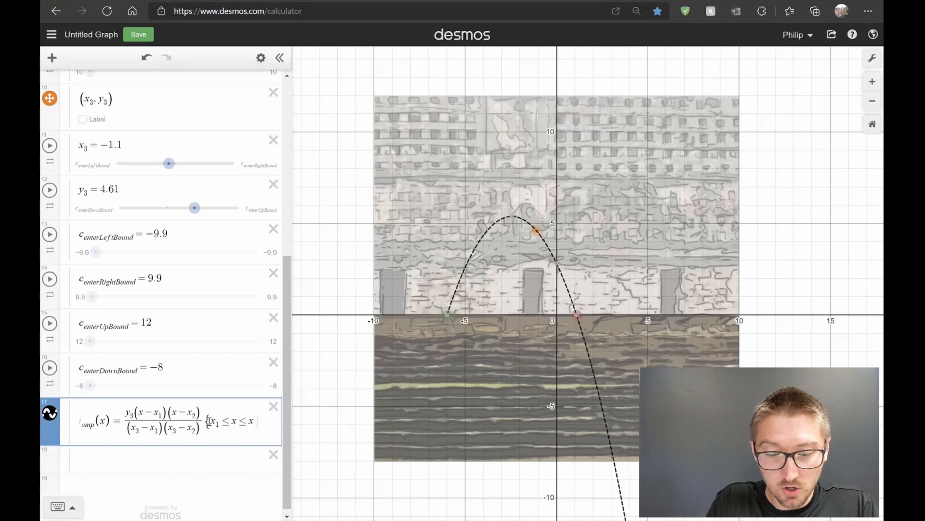
{"action": "type", "text": "2}"}
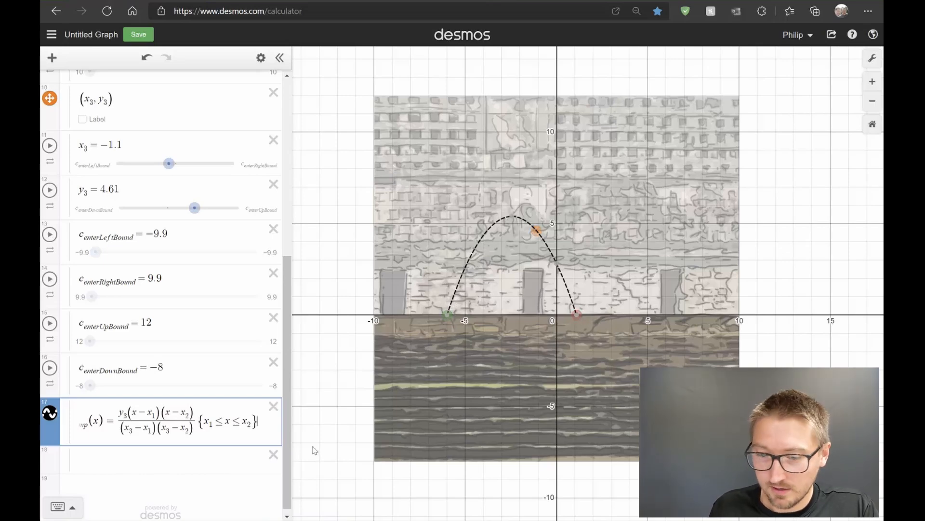
Widen the expression list and define the point c_enter = (x_1, j_ump(x_1)) in the empty expression below j_ump(x).
{"action": "left_click", "coordinate": [176, 470]}
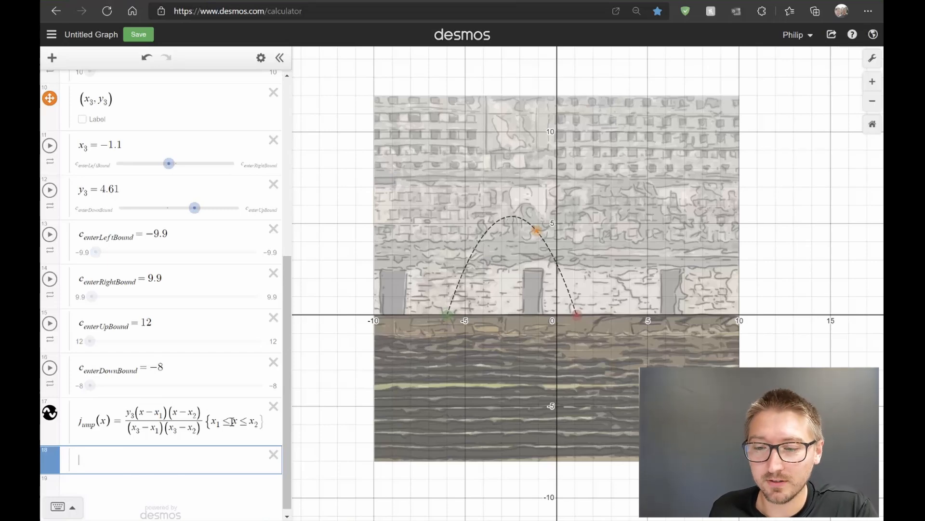
{"action": "left_click_drag", "start_coordinate": [292, 308], "coordinate": [372, 304]}
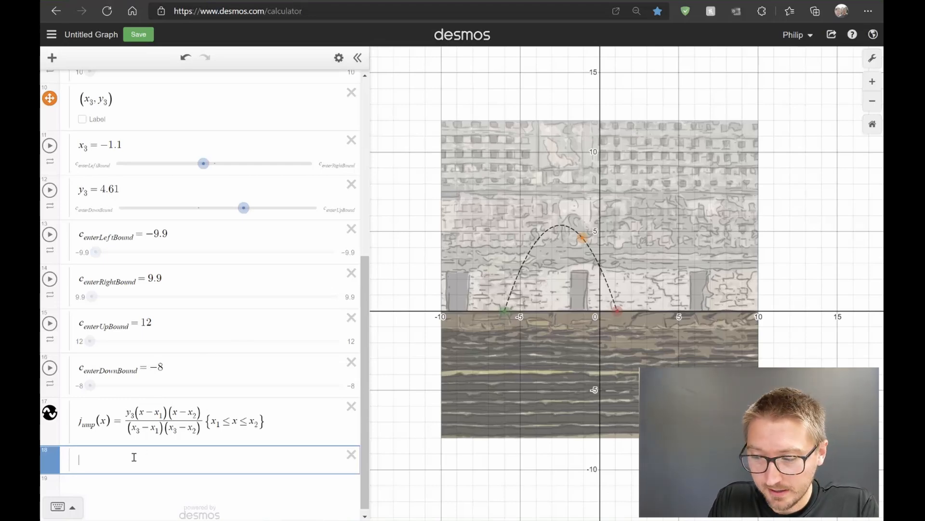
{"action": "type", "text": "c_enter"}
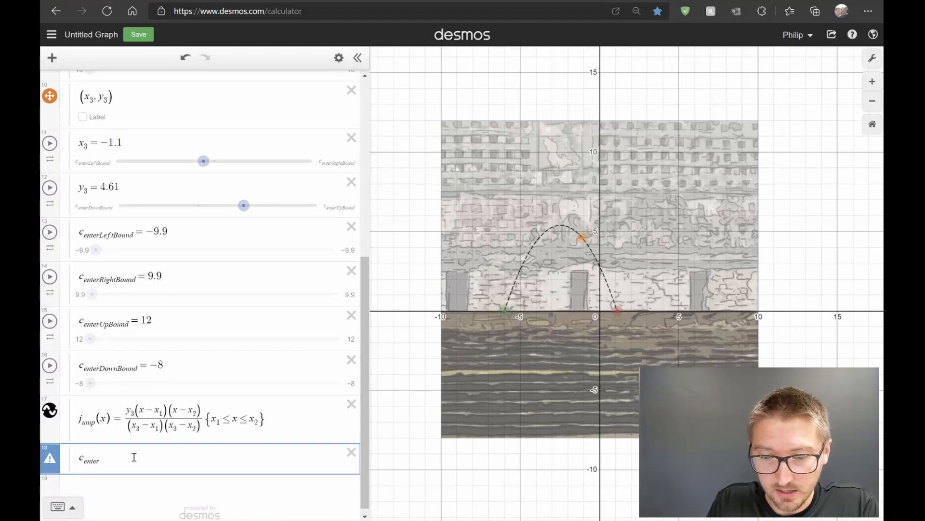
{"action": "type", "text": "=("}
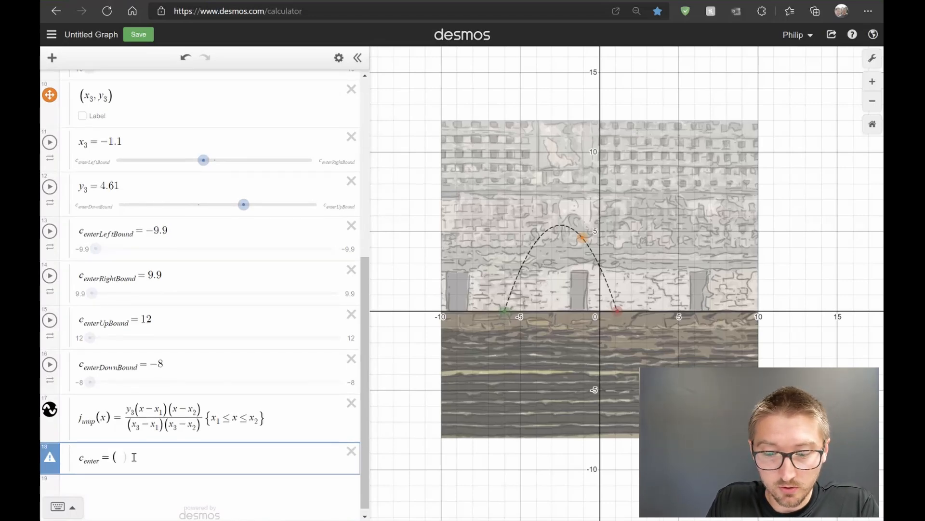
{"action": "type", "text": "x_1"}
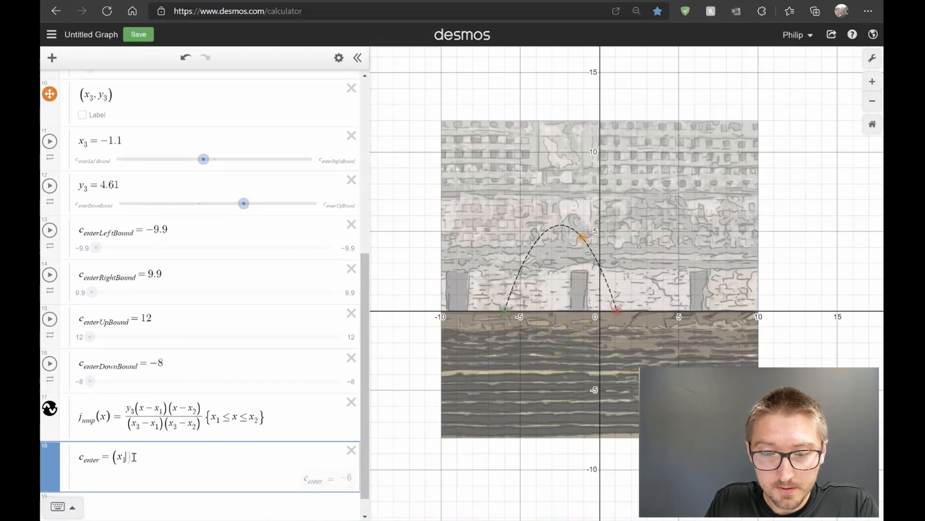
{"action": "type", "text": ",j"}
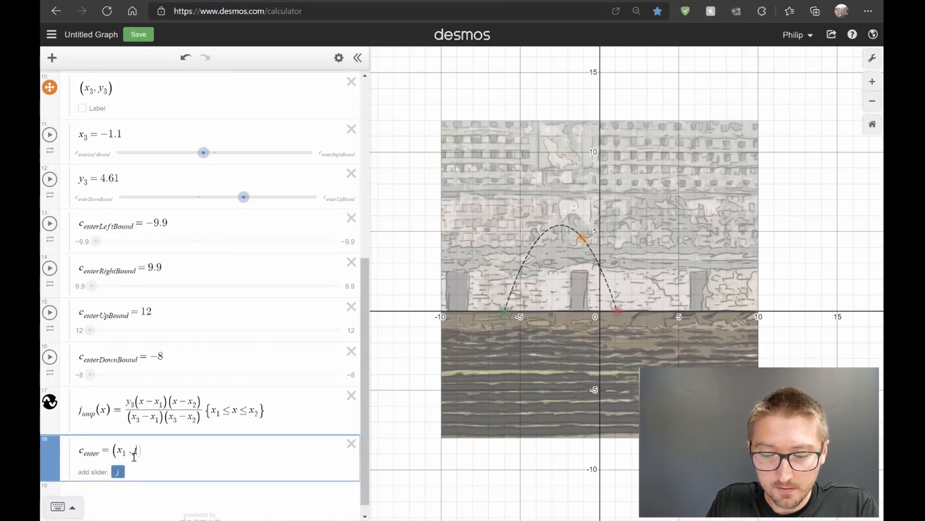
{"action": "type", "text": "_ump"}
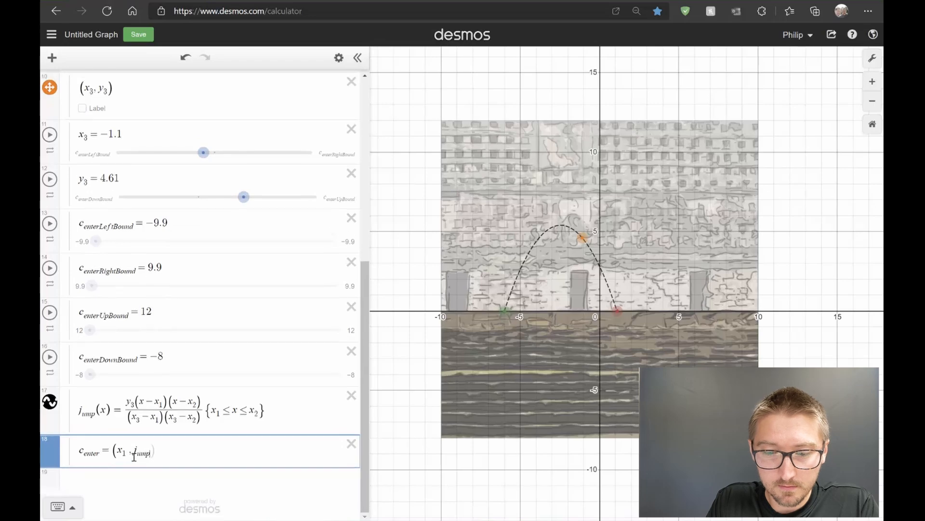
{"action": "type", "text": "(x_1))"}
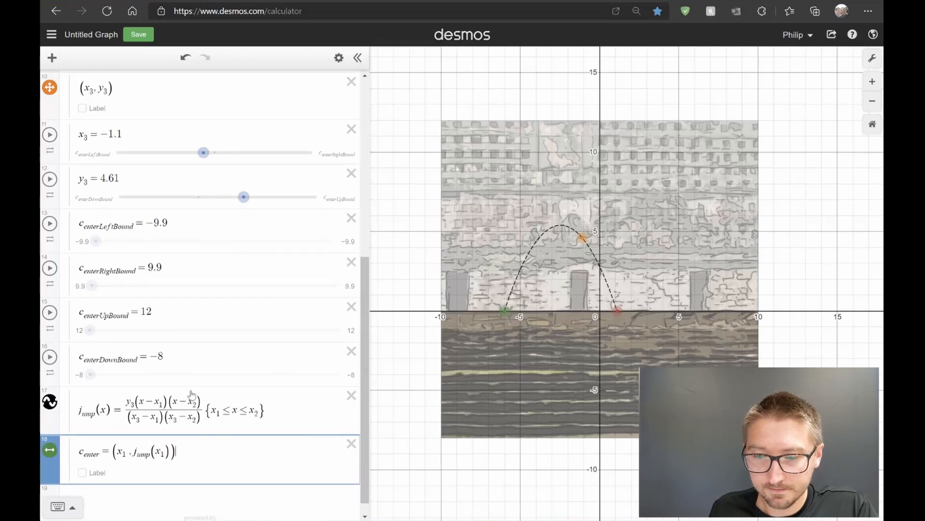
Color the c_enter point purple and move it along the x-axis to about x = -6.6.
{"action": "left_click", "coordinate": [50, 449]}
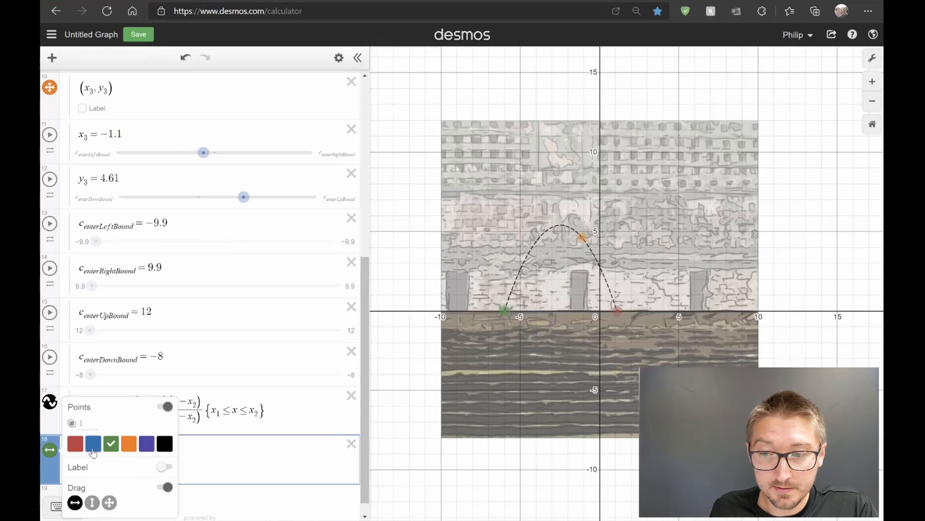
{"action": "left_click", "coordinate": [93, 443]}
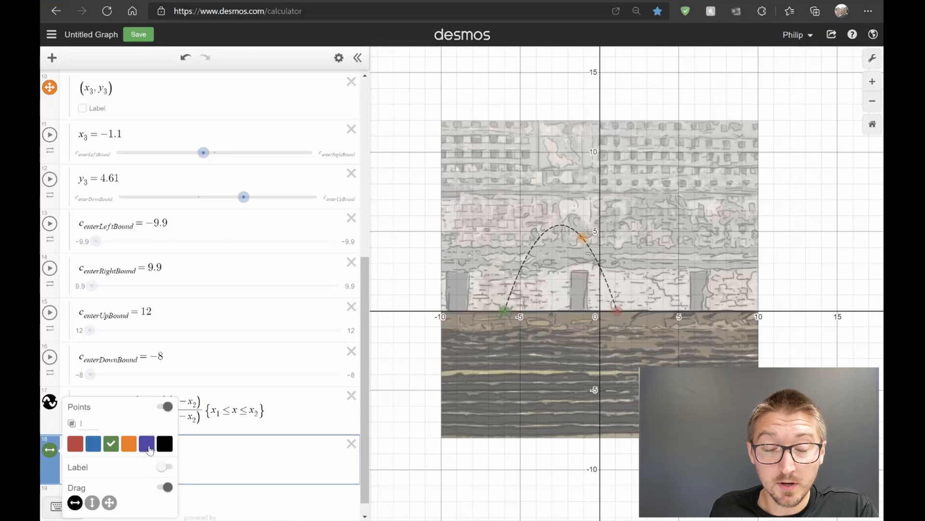
{"action": "left_click", "coordinate": [236, 458]}
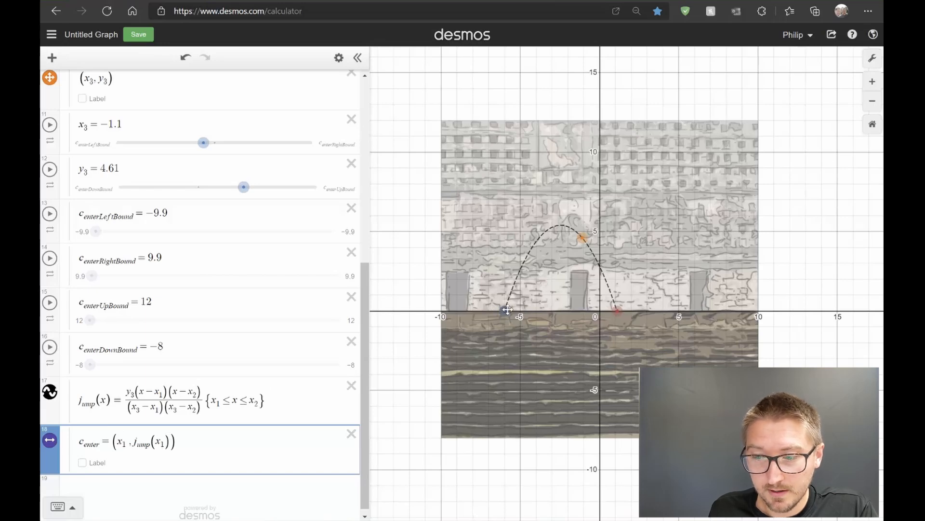
{"action": "left_click_drag", "start_coordinate": [505, 309], "coordinate": [493, 285]}
{"action": "left_click", "coordinate": [187, 442]}
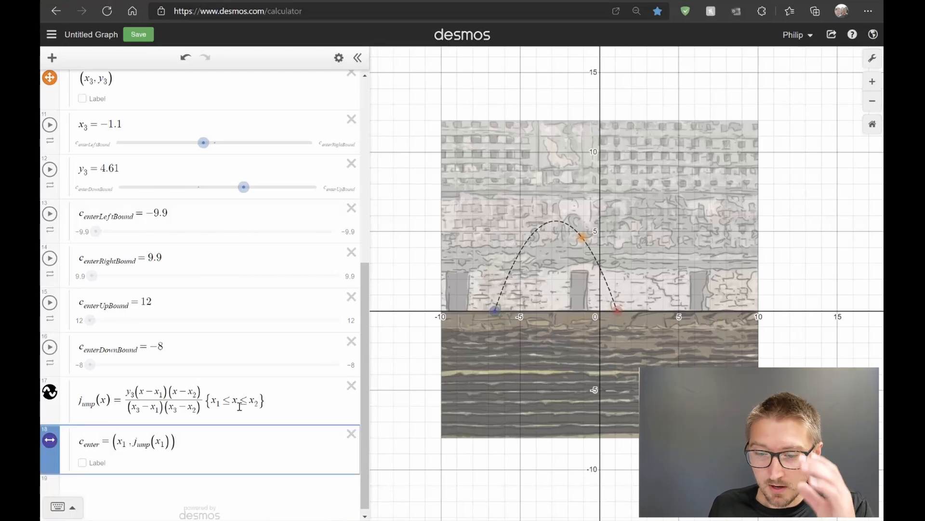
Add a t_ime = 0 slider directly below j_ump(x) with a range from 0 to 20.
{"action": "left_click", "coordinate": [278, 401]}
{"action": "key", "text": "Return"}
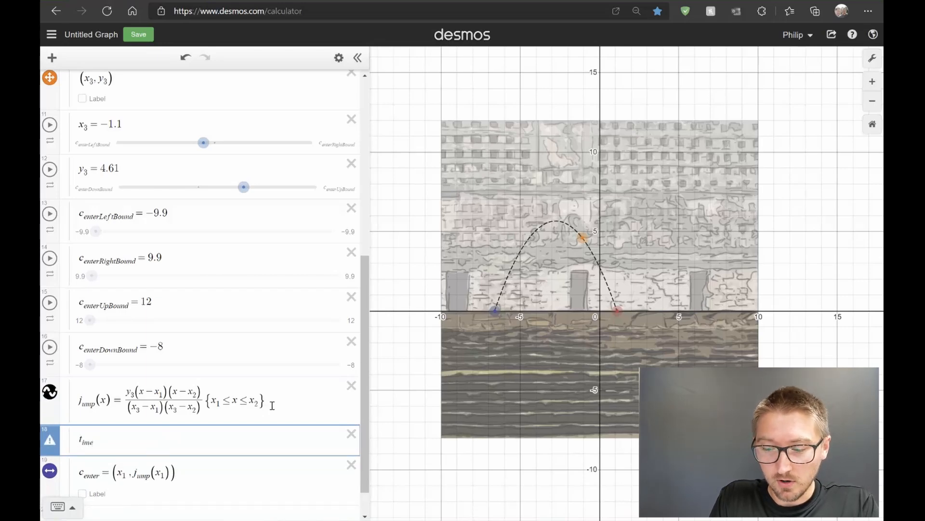
{"action": "type", "text": "t_ime = 0"}
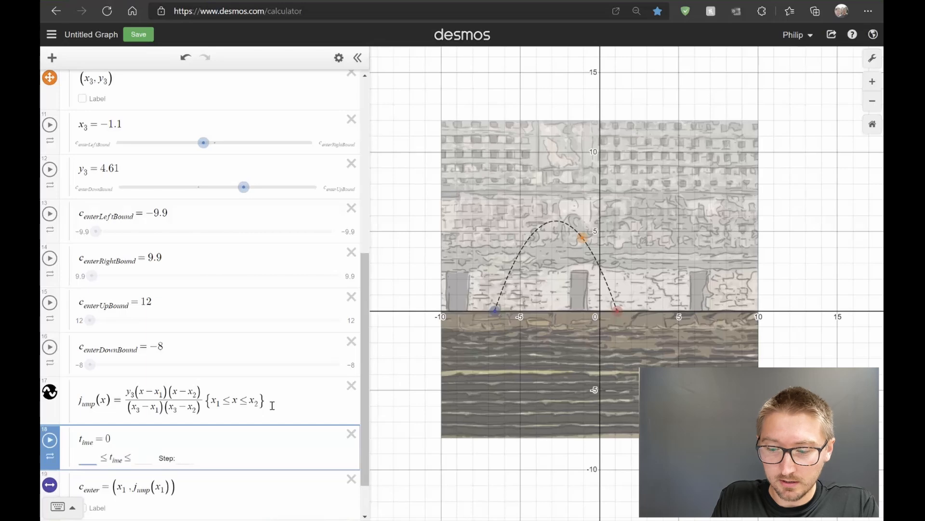
{"action": "key", "text": "Tab"}
{"action": "type", "text": "20"}
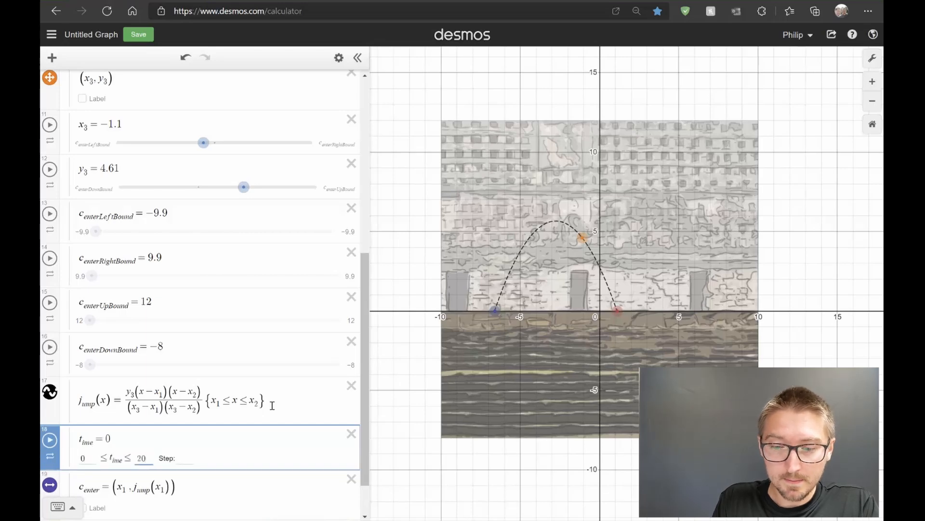
{"action": "key", "text": "Return"}
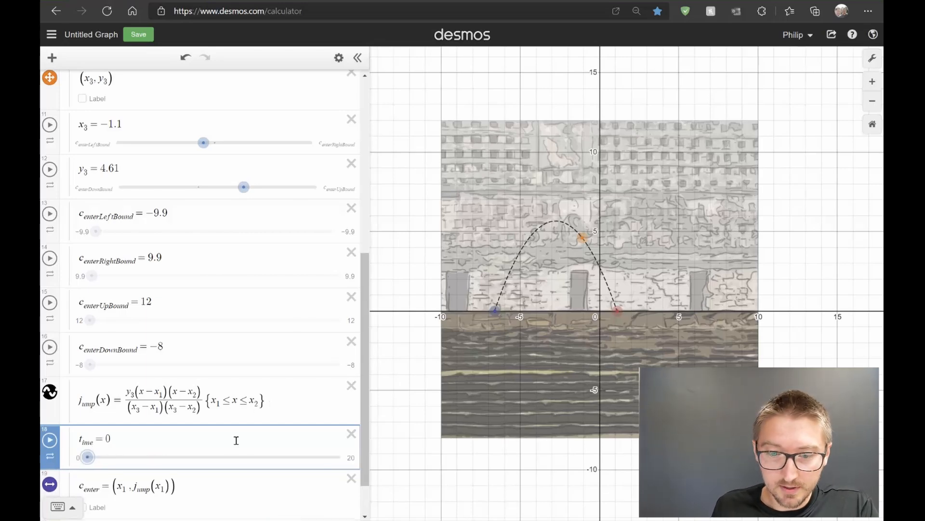
Reduce the t_ime slider's animation speed by one level.
{"action": "left_click", "coordinate": [50, 456]}
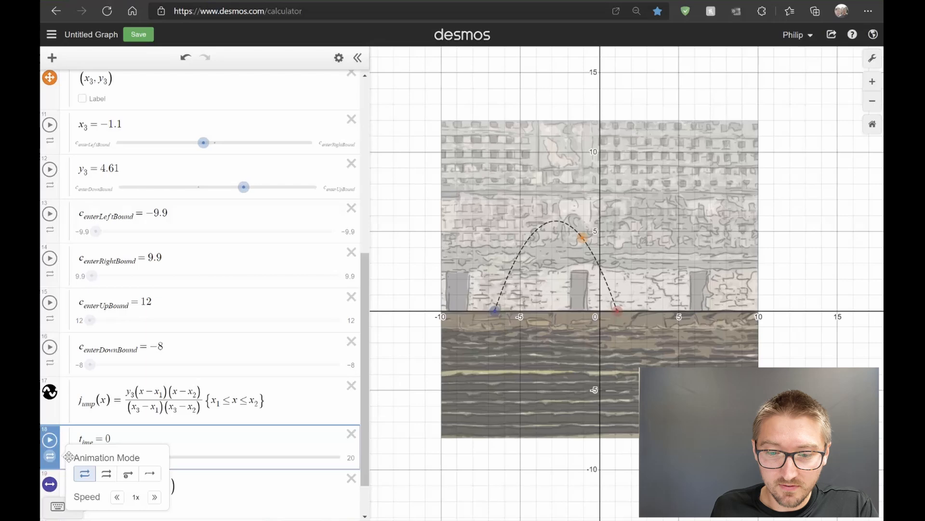
{"action": "left_click", "coordinate": [116, 497]}
{"action": "left_click", "coordinate": [212, 438]}
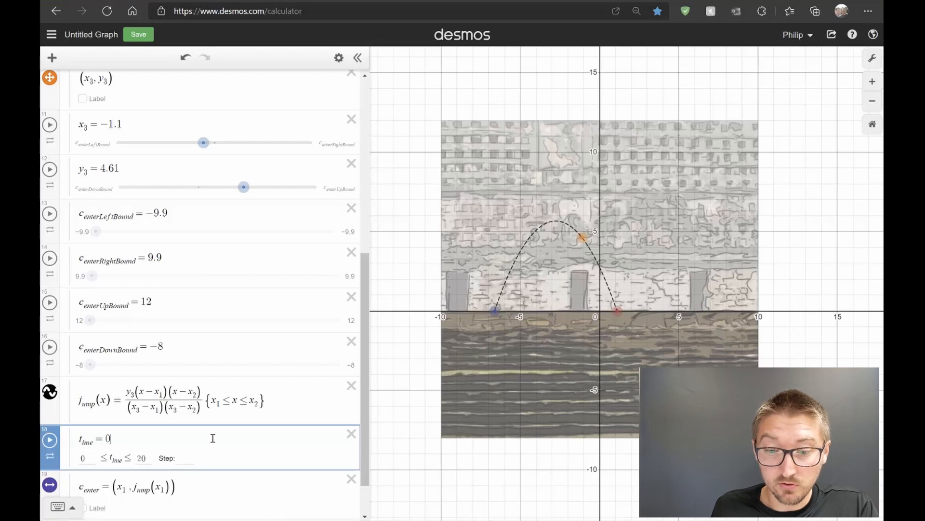
Add an s_peed slider directly below t_ime with a range from 0 to 10 and set it to 7.
{"action": "scroll", "coordinate": [251, 410], "scroll_direction": "down", "scroll_amount": 1}
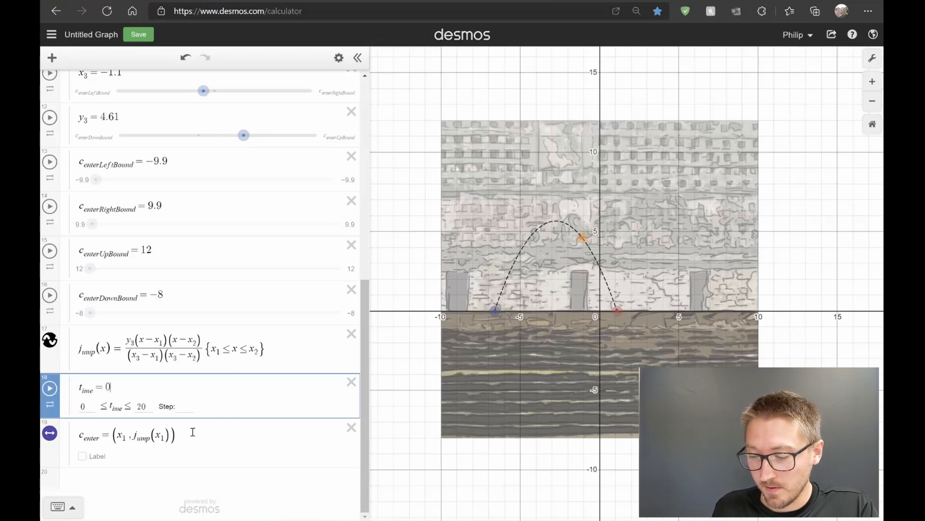
{"action": "key", "text": "Return"}
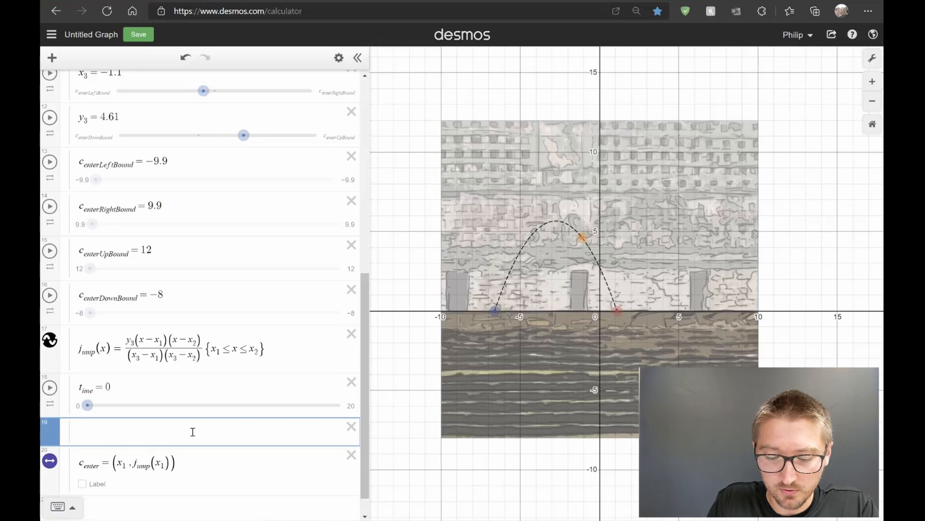
{"action": "type", "text": "peed "}
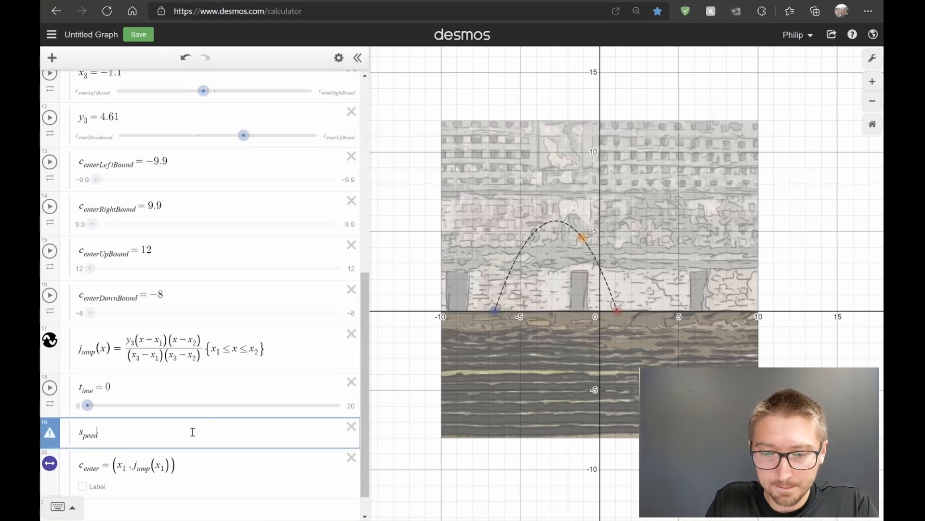
{"action": "type", "text": "= "}
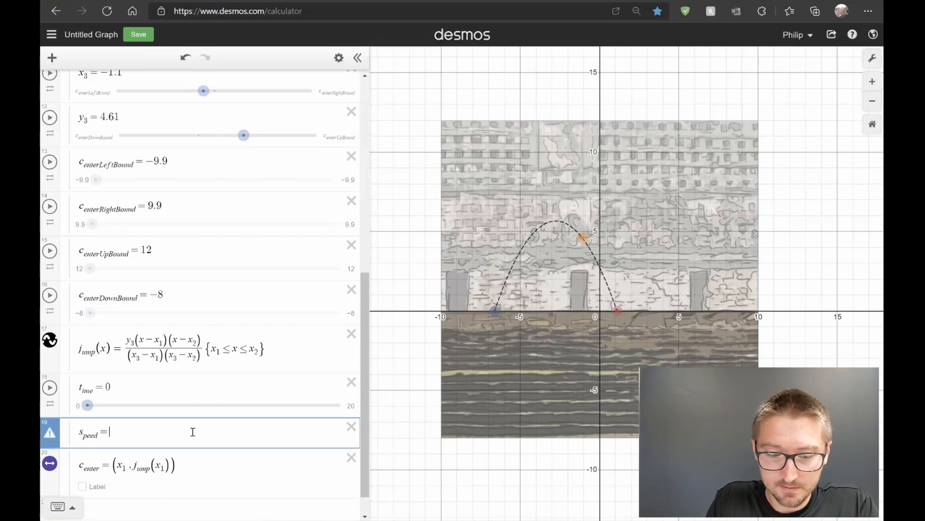
{"action": "type", "text": "0"}
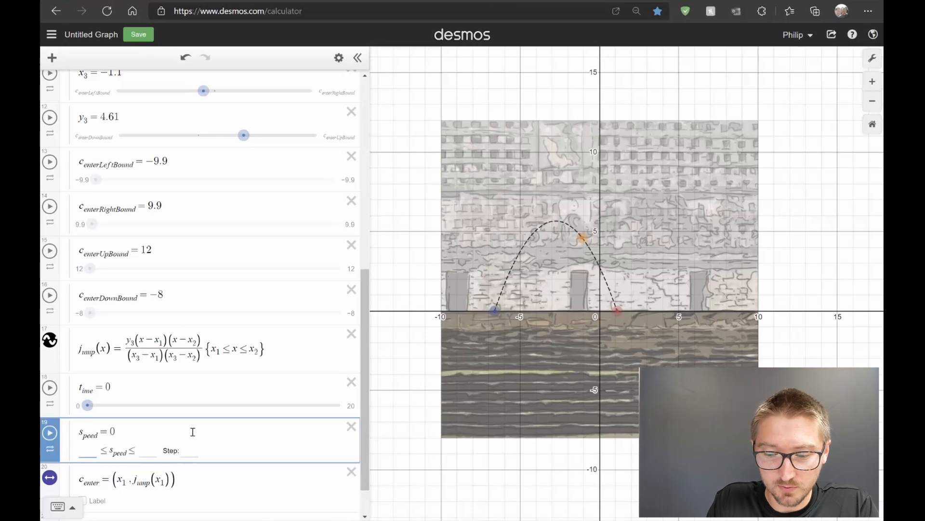
{"action": "key", "text": "Tab"}
{"action": "type", "text": "0"}
{"action": "key", "text": "Tab"}
{"action": "type", "text": "10"}
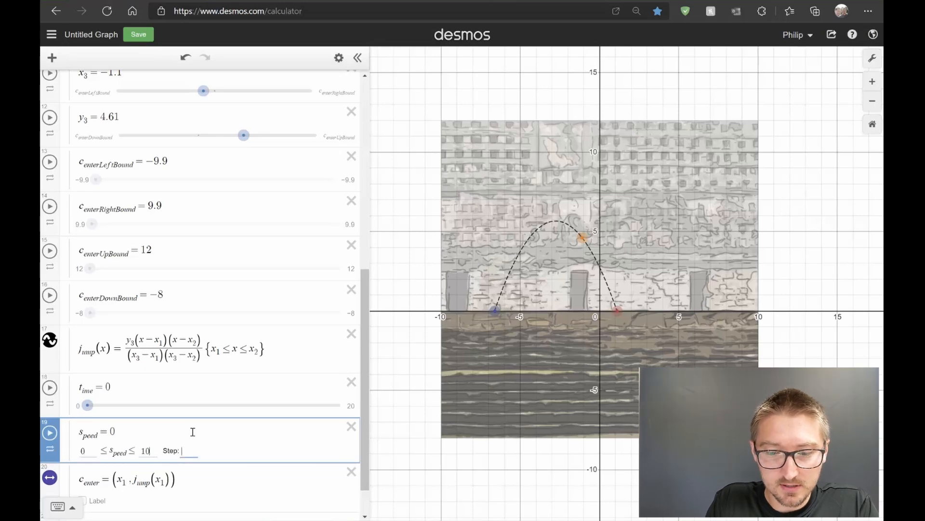
{"action": "key", "text": "Return"}
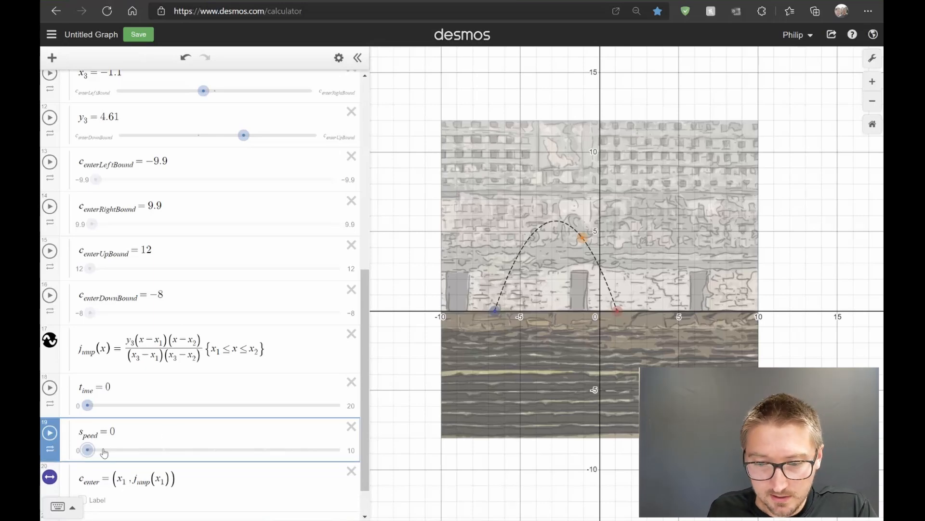
{"action": "left_click_drag", "start_coordinate": [89, 450], "coordinate": [269, 452]}
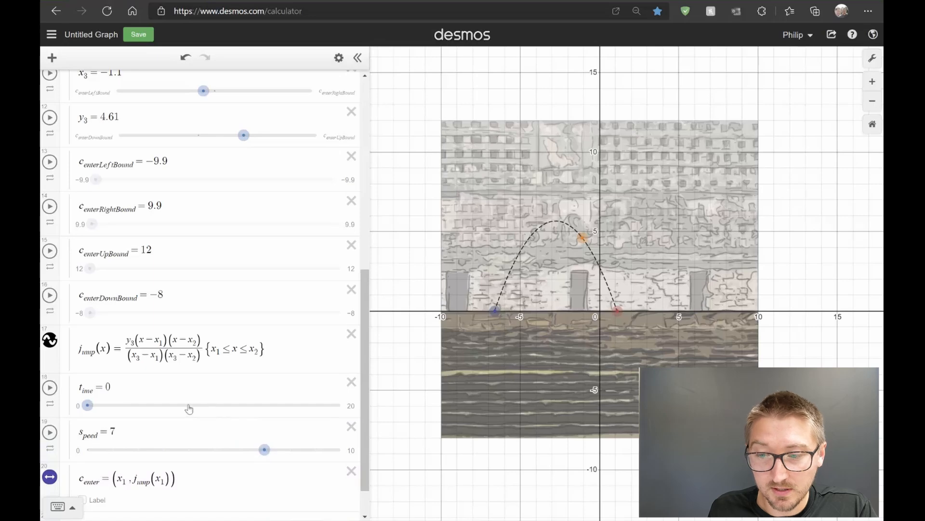
Add an empty expression below c_enter and change the x-coordinate of c_enter to x_1 + s_peed·t_ime.
{"action": "scroll", "coordinate": [193, 405], "scroll_direction": "down", "scroll_amount": 2}
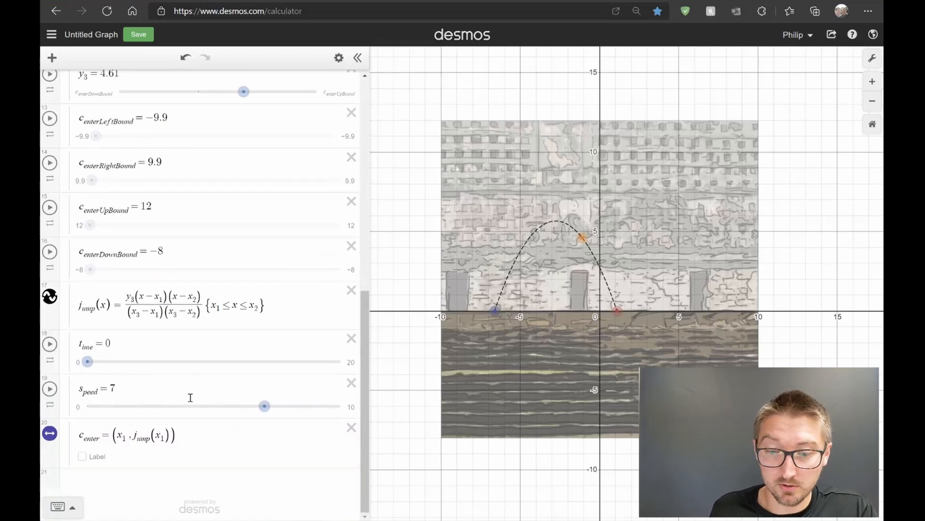
{"action": "left_click", "coordinate": [193, 442]}
{"action": "key", "text": "Return"}
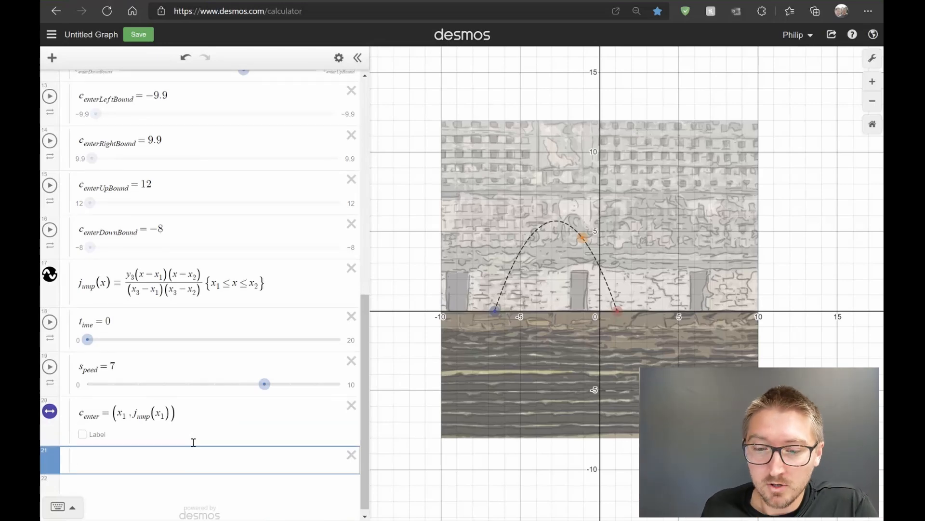
{"action": "left_click", "coordinate": [129, 413]}
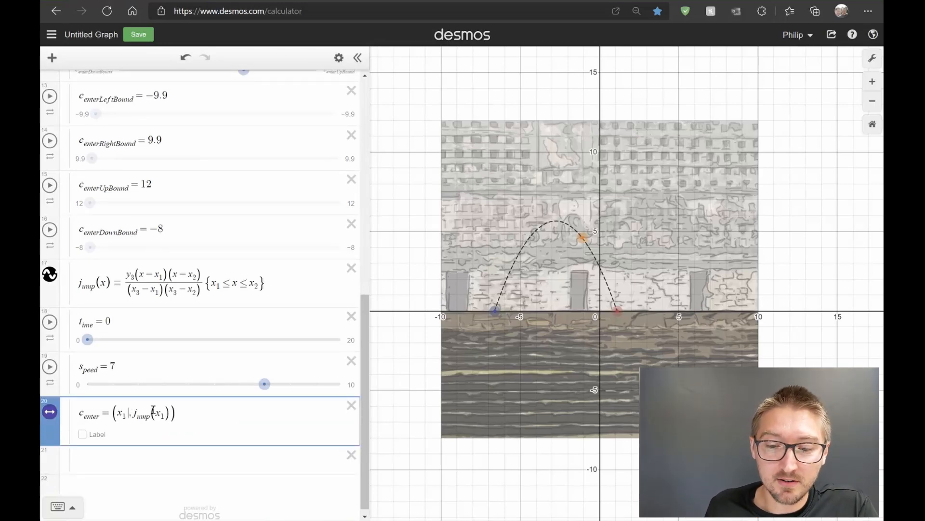
{"action": "type", "text": "+"}
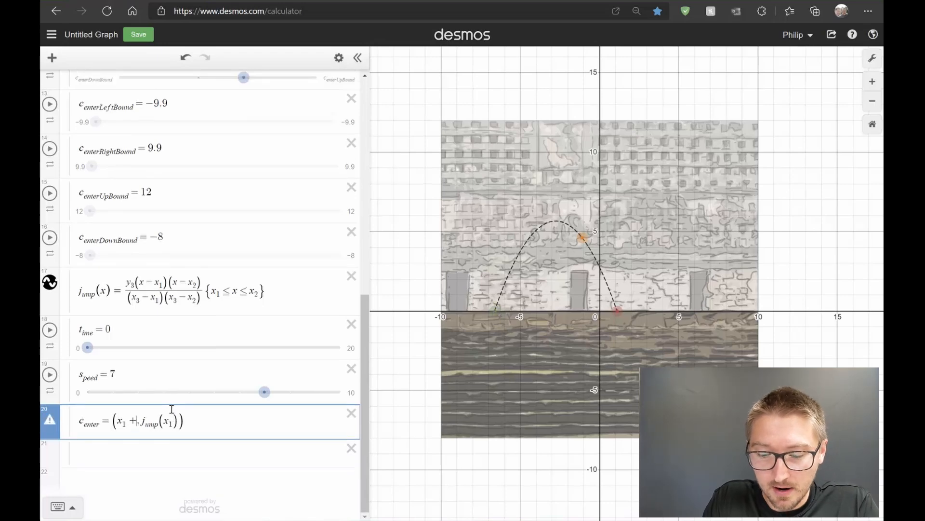
{"action": "type", "text": "s_peed "}
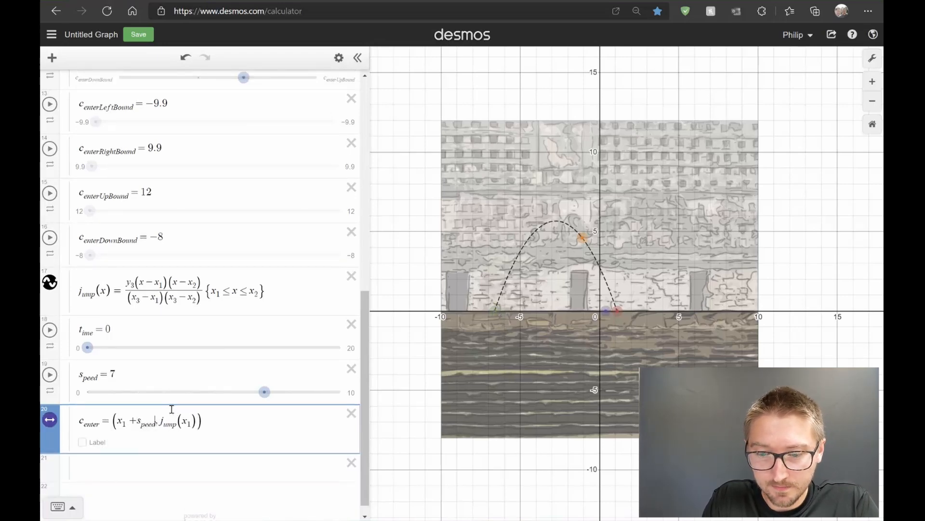
{"action": "type", "text": "* "}
{"action": "type", "text": "t_ime·"}
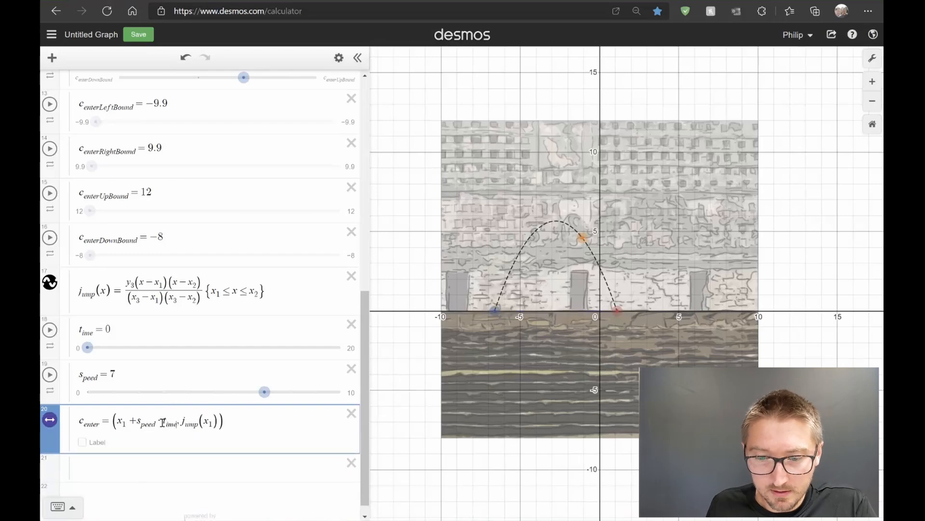
Change the j_ump argument in c_enter to x_1 + s_peed·t_ime, keeping the comma between the two coordinates.
{"action": "left_click_drag", "start_coordinate": [177, 423], "coordinate": [132, 427]}
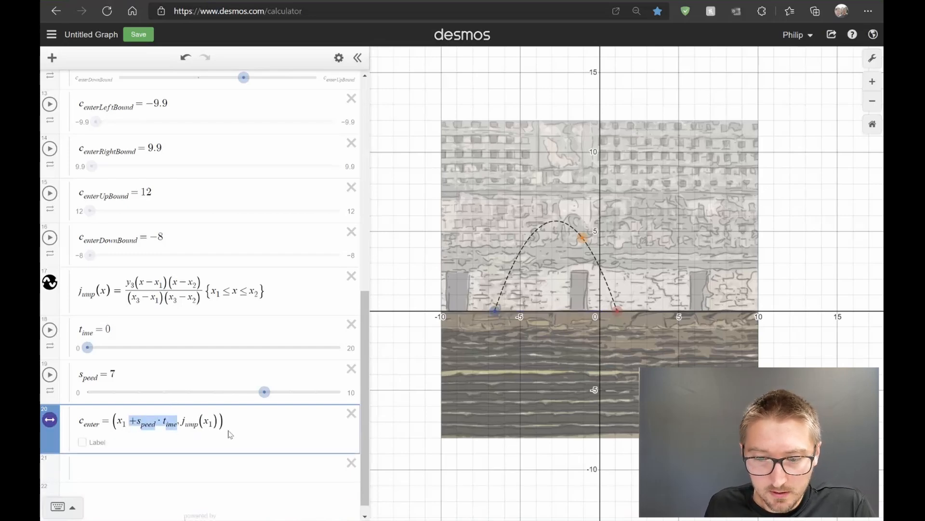
{"action": "left_click", "coordinate": [215, 421]}
{"action": "type", "text": "+s_peed·t_ime"}
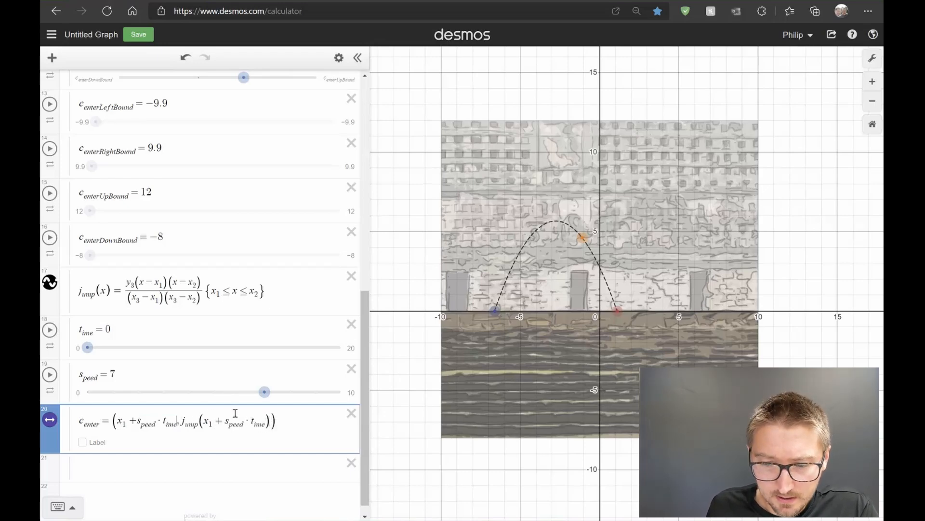
{"action": "type", "text": ","}
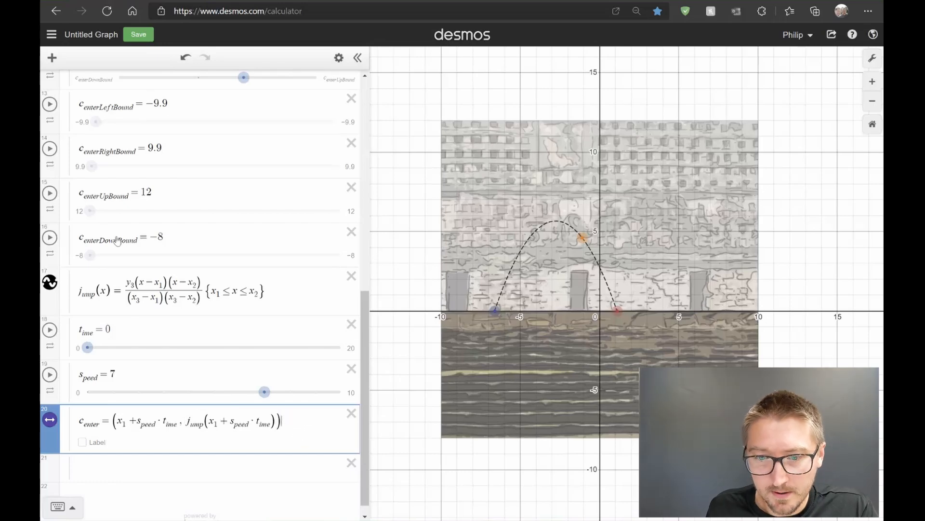
Play the t_ime animation from 0, and step through t_ime values up to 1.2 to examine c_enter's motion along the curve.
{"action": "left_click", "coordinate": [49, 330]}
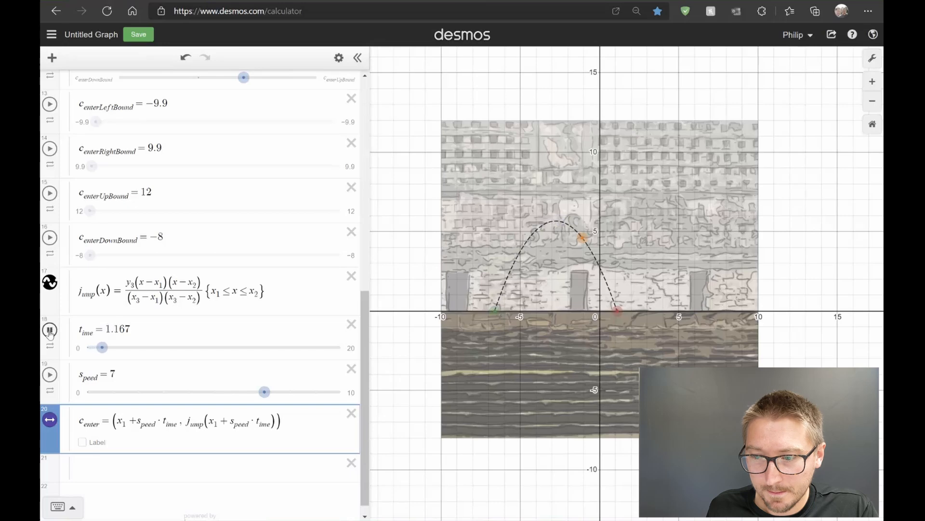
{"action": "left_click", "coordinate": [51, 331]}
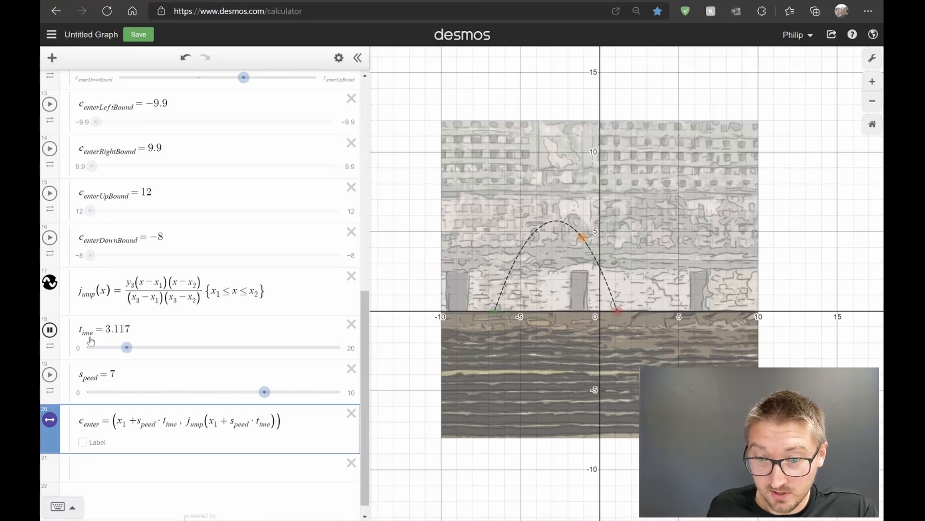
{"action": "left_click_drag", "start_coordinate": [131, 352], "coordinate": [76, 351]}
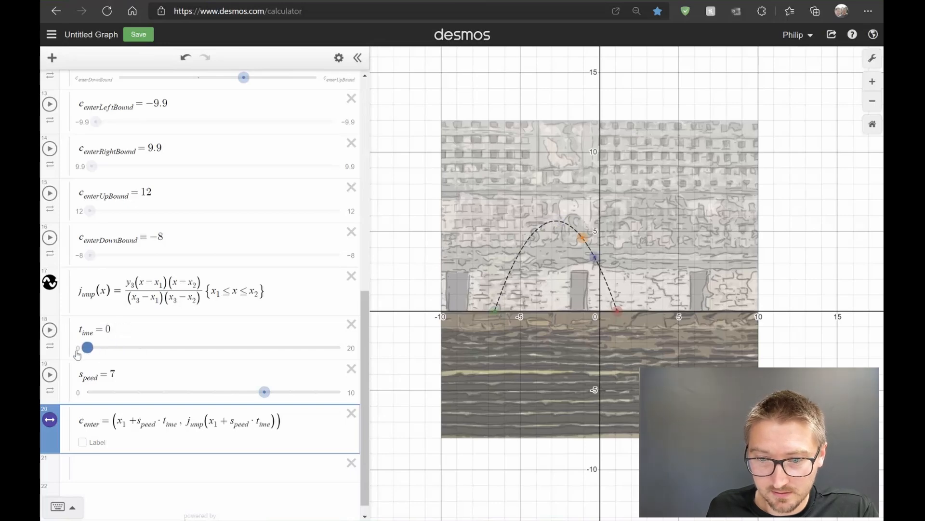
{"action": "left_click", "coordinate": [52, 335]}
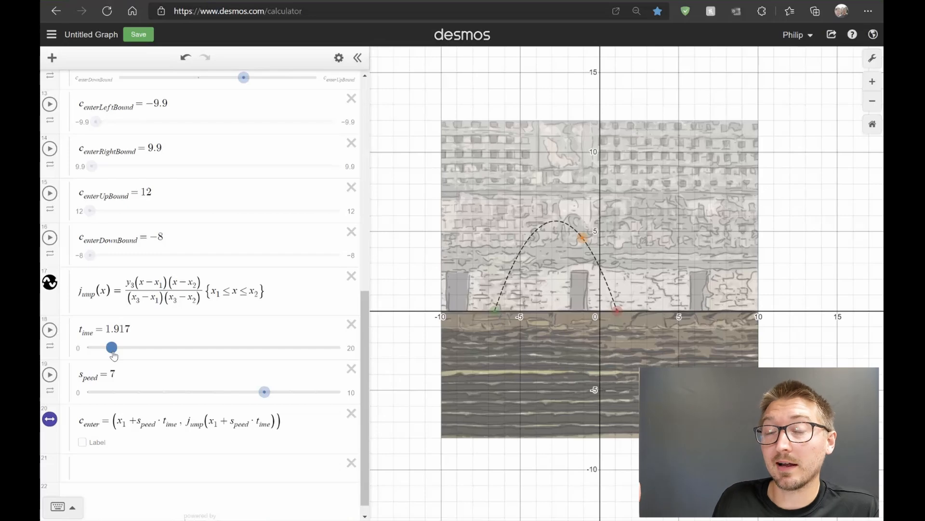
{"action": "left_click_drag", "start_coordinate": [112, 353], "coordinate": [99, 354]}
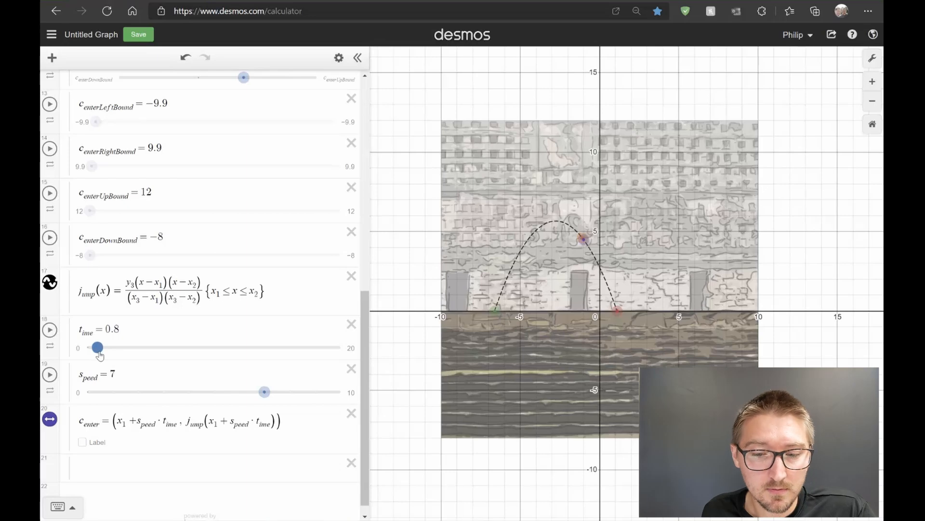
{"action": "left_click_drag", "start_coordinate": [99, 356], "coordinate": [105, 355]}
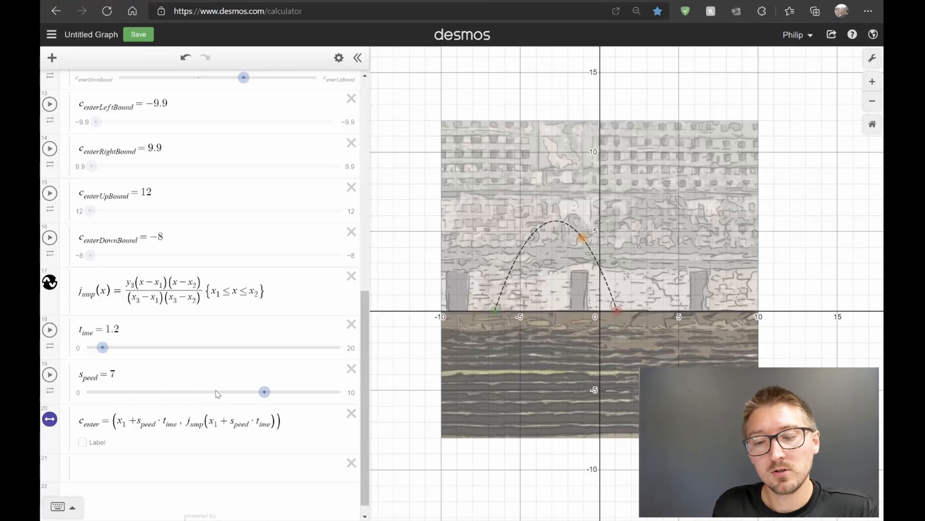
Define e_ndTime = (x_2 - x_1)/s_peed in the empty expression below c_enter.
{"action": "left_click", "coordinate": [118, 465]}
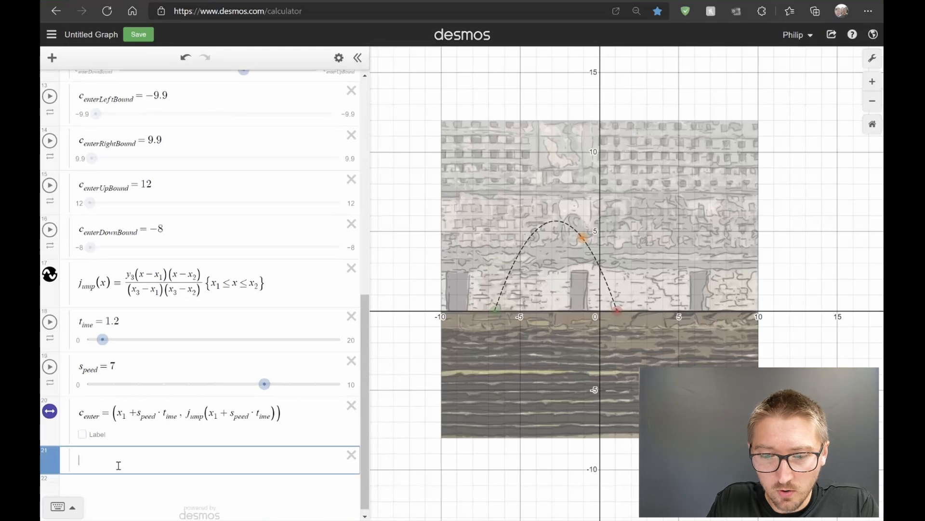
{"action": "type", "text": "e_nd"}
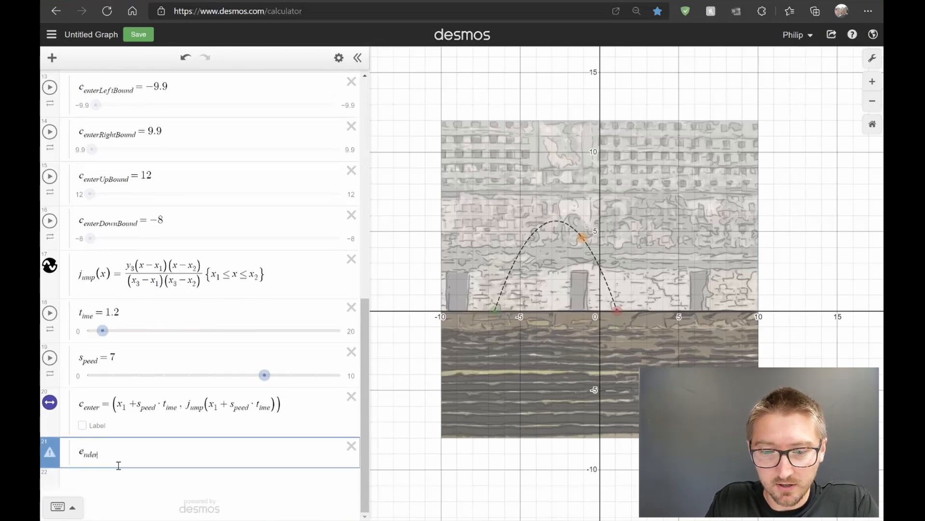
{"action": "type", "text": "Time"}
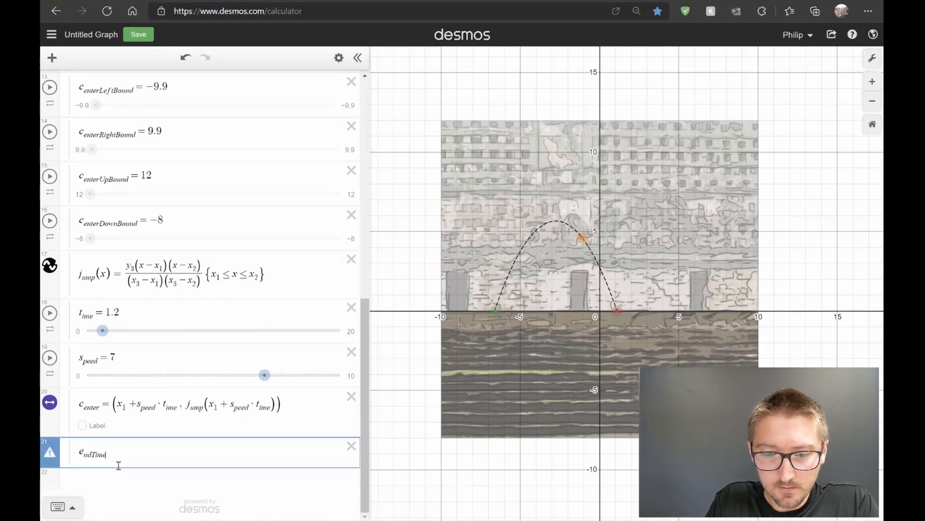
{"action": "type", "text": "="}
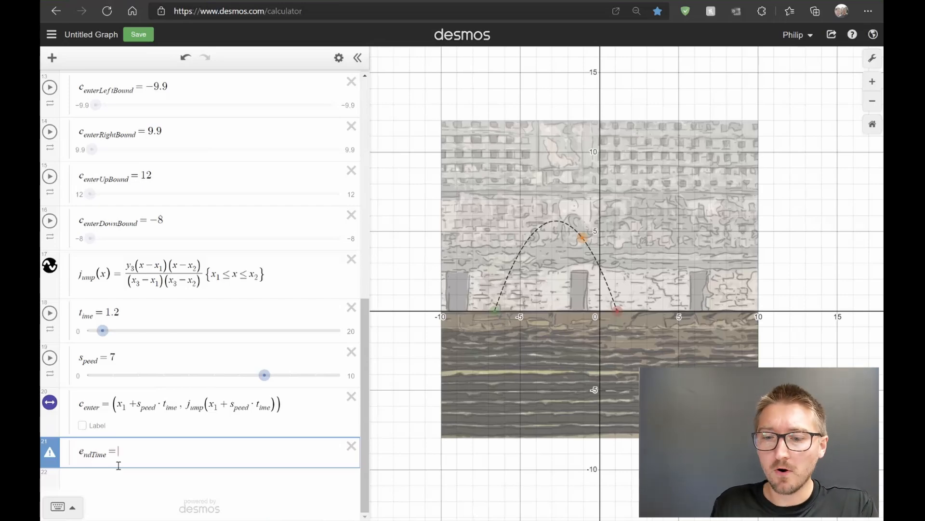
{"action": "type", "text": "("}
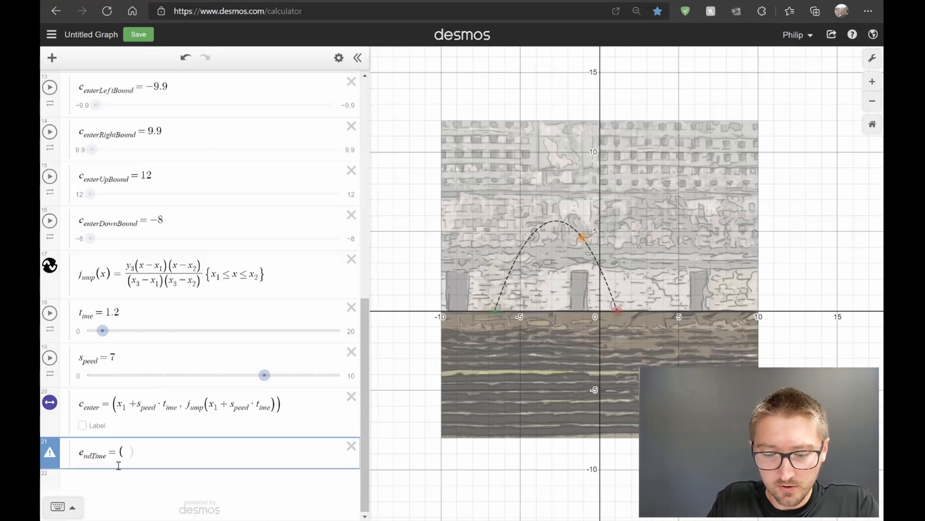
{"action": "type", "text": "x_2-x_1"}
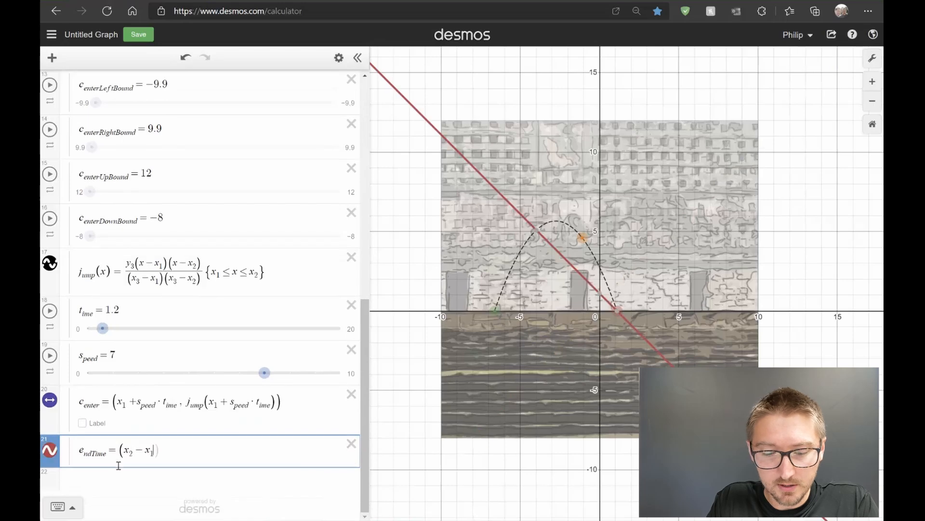
{"action": "type", "text": ")"}
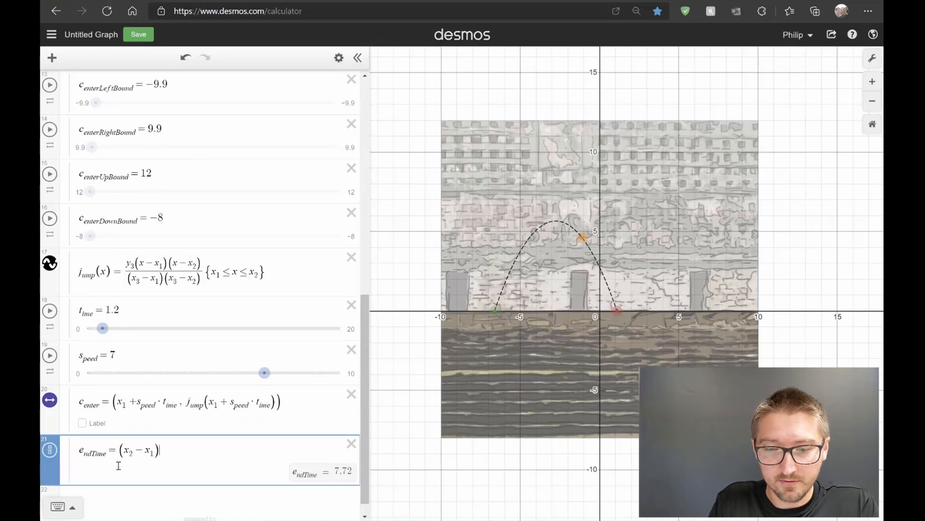
{"action": "type", "text": "/"}
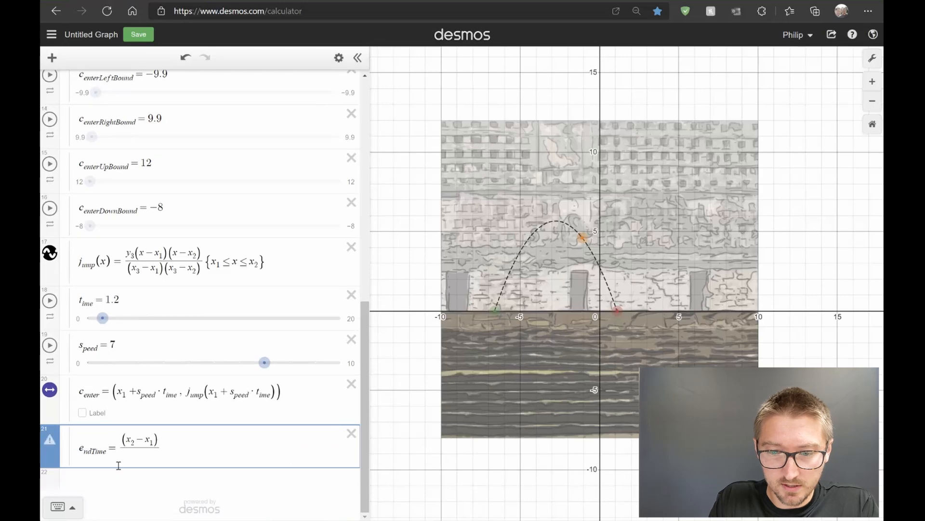
{"action": "type", "text": "s_peed"}
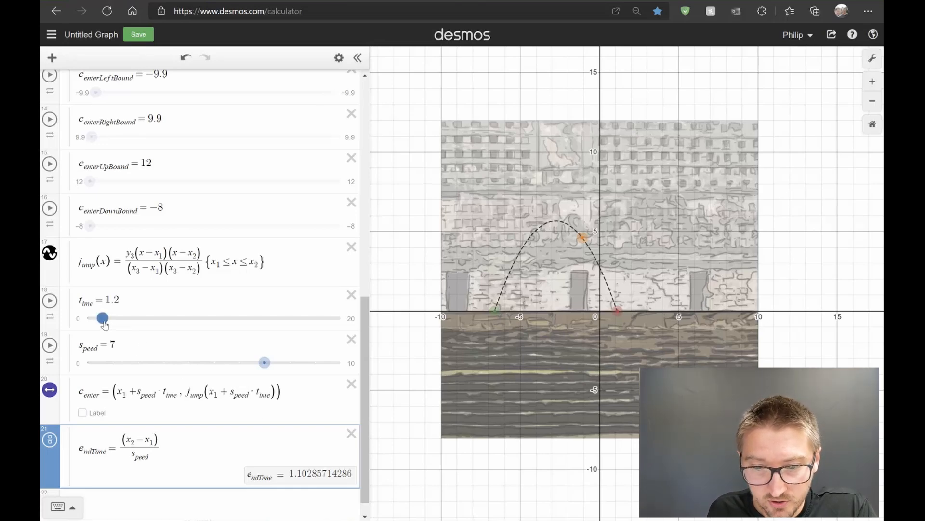
Move t_ime to 1.1 to check c_enter's position at the end of the jump, and reset t_ime to 0.
{"action": "left_click_drag", "start_coordinate": [103, 324], "coordinate": [102, 324]}
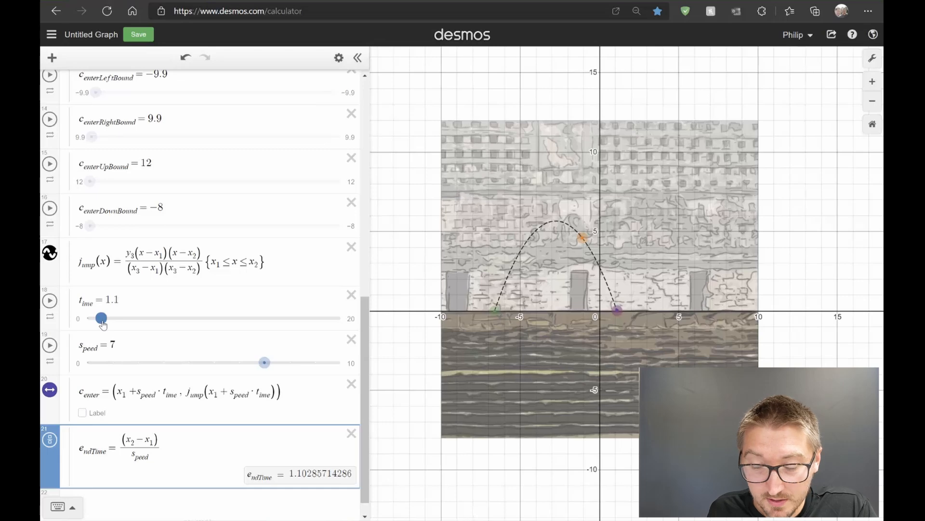
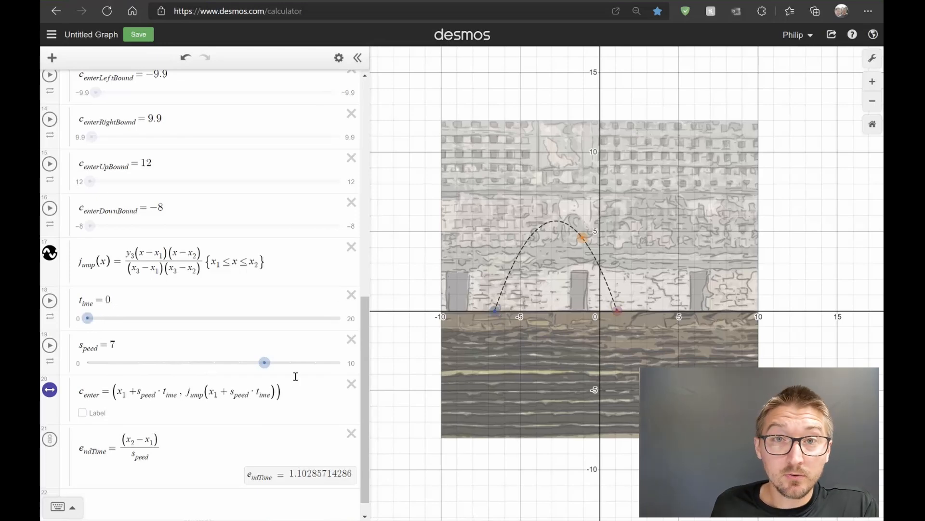
{"action": "scroll", "coordinate": [266, 337], "scroll_direction": "up", "scroll_amount": 5}
{"action": "scroll", "coordinate": [266, 337], "scroll_direction": "up", "scroll_amount": 5}
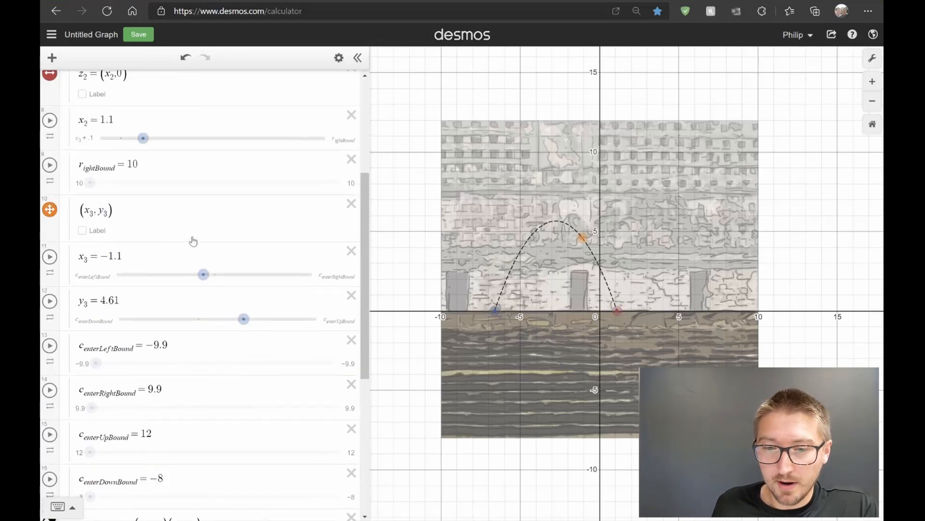
Collapse the Mathy Stuff folder, and create a Character folder below it containing the image Your Character (Right).png.
{"action": "left_click", "coordinate": [70, 115]}
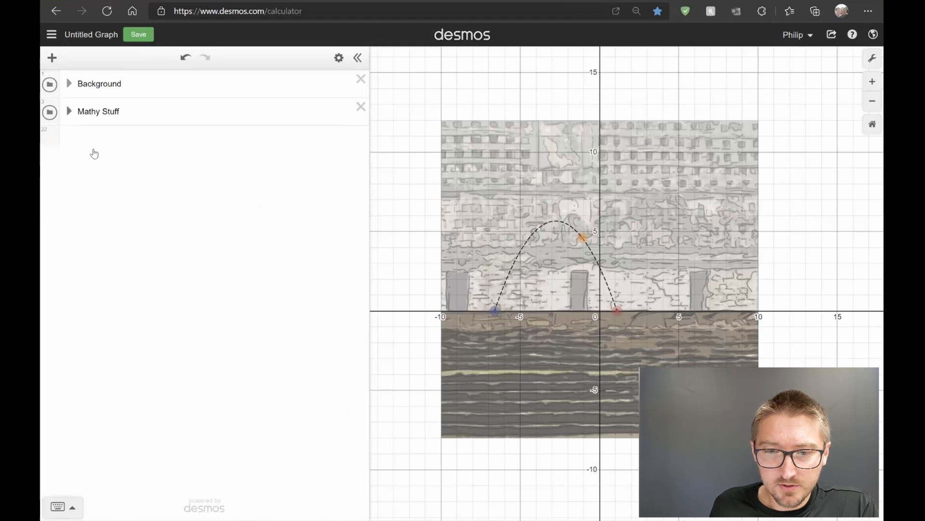
{"action": "left_click", "coordinate": [98, 142]}
{"action": "type", "text": "f"}
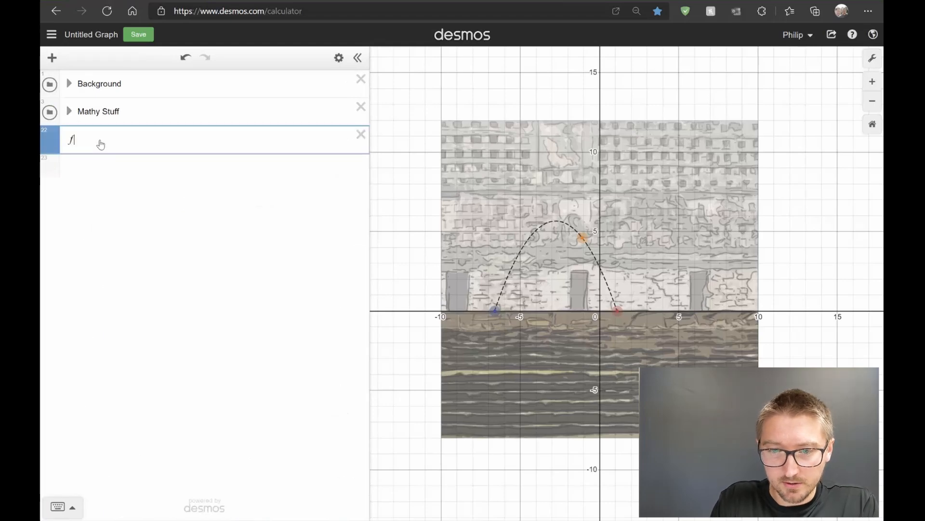
{"action": "type", "text": "olderCharacter"}
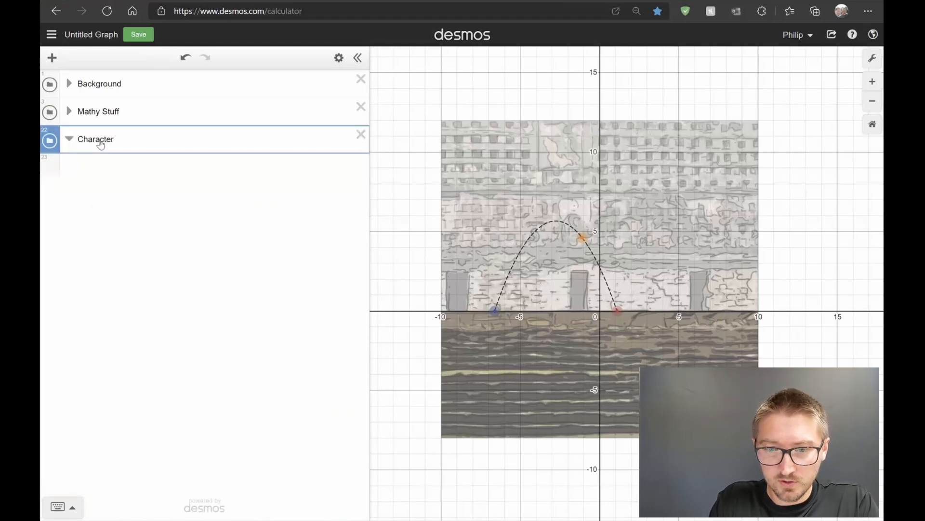
{"action": "key", "text": "Return"}
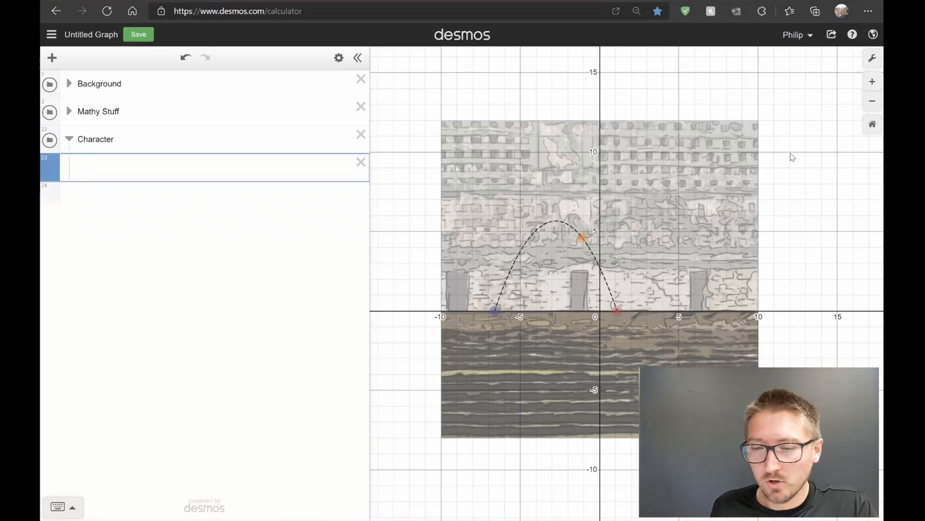
{"action": "mouse_move", "coordinate": [793, 158]}
{"action": "left_mouse_down"}
{"action": "mouse_move", "coordinate": [97, 210]}
{"action": "mouse_move", "coordinate": [114, 167]}
{"action": "left_mouse_up"}
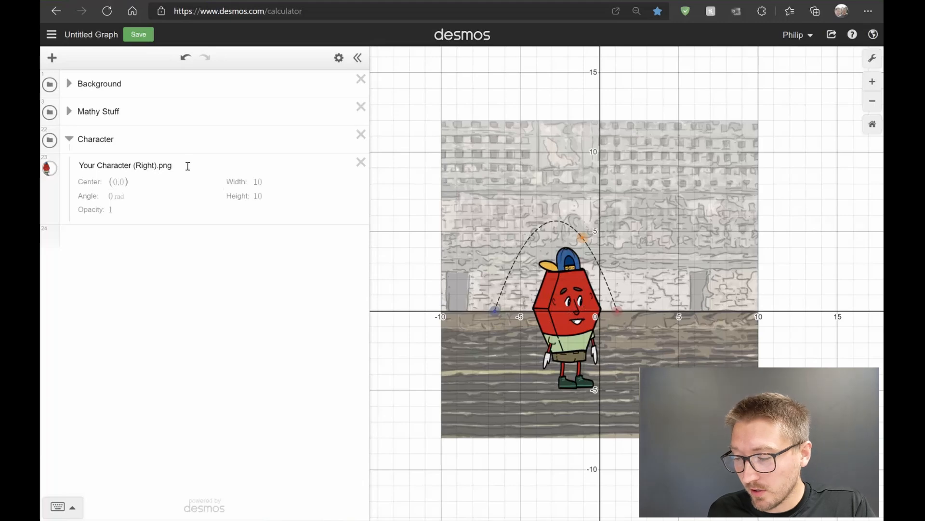
Define s_ize = 1 above the image in the Character folder, with a slider range from 0 to 10.
{"action": "left_click", "coordinate": [145, 134]}
{"action": "key", "text": "Return"}
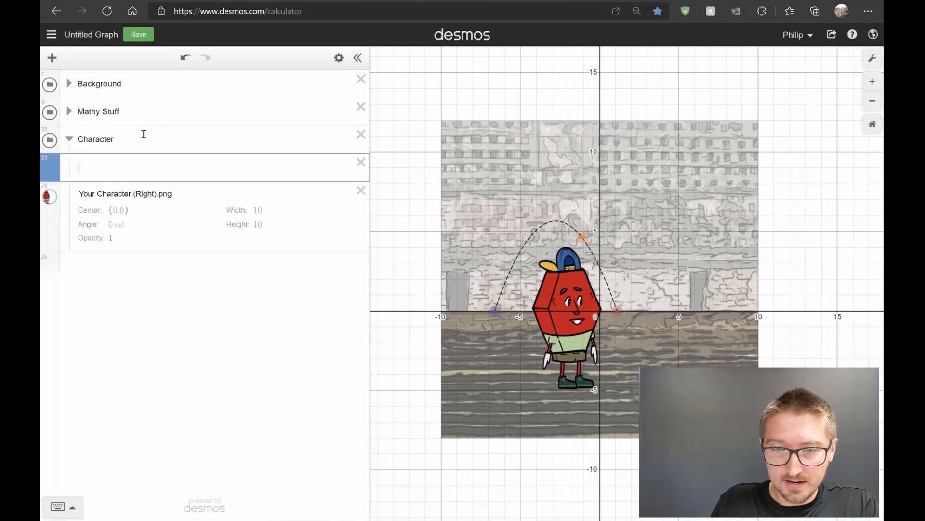
{"action": "type", "text": "z_i"}
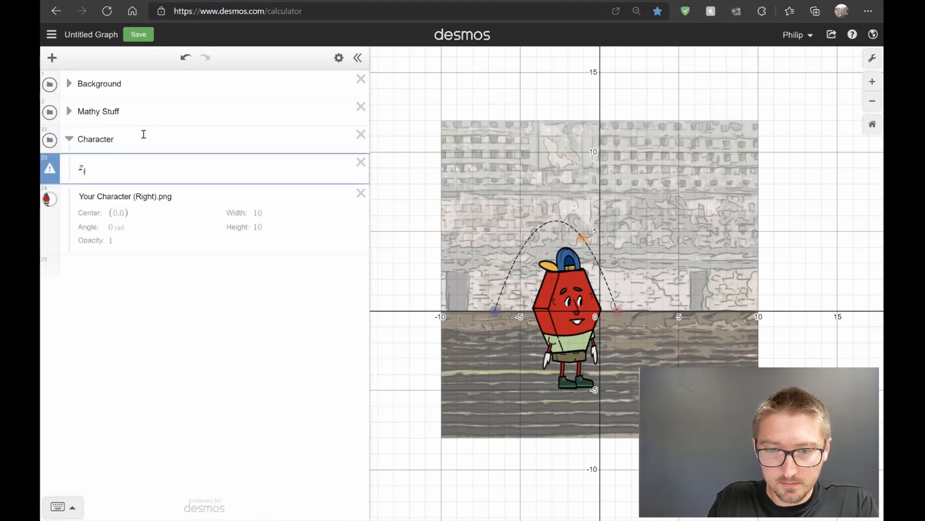
{"action": "key", "text": "BackSpace"}
{"action": "key", "text": "BackSpace"}
{"action": "key", "text": "BackSpace"}
{"action": "type", "text": "s_iz"}
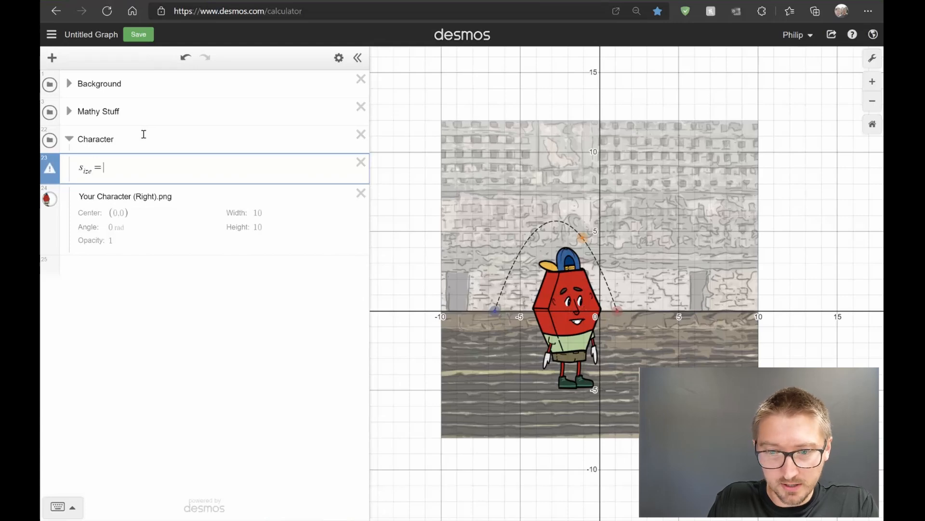
{"action": "type", "text": "e=1"}
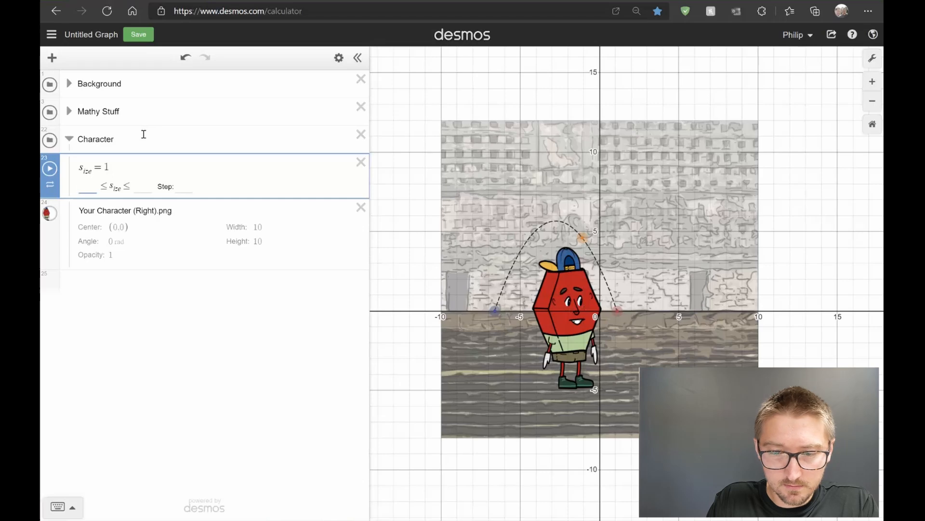
{"action": "key", "text": "Tab"}
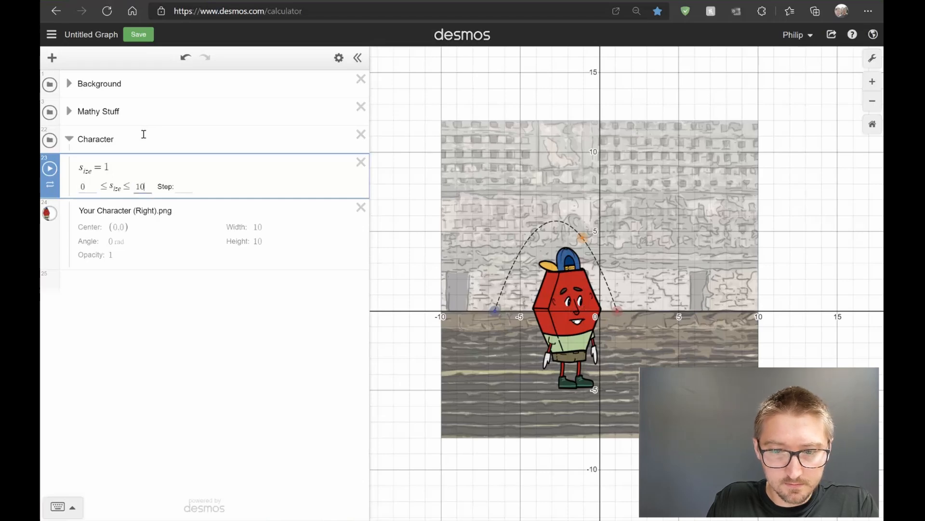
{"action": "key", "text": "Return"}
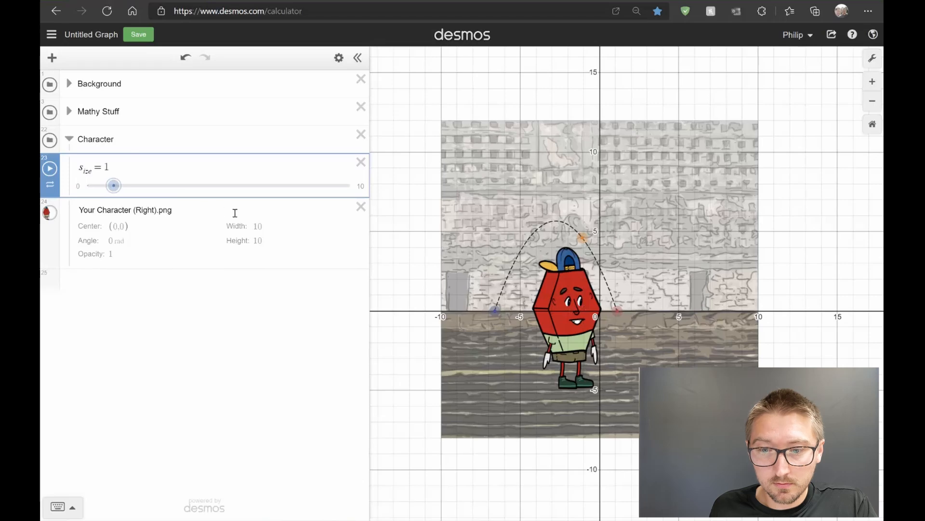
Set both the width and height of the character image to s_ize, and set the s_ize slider to about 3.63.
{"action": "left_click", "coordinate": [266, 225]}
{"action": "key", "text": "BackSpace"}
{"action": "key", "text": "BackSpace"}
{"action": "type", "text": "s_"}
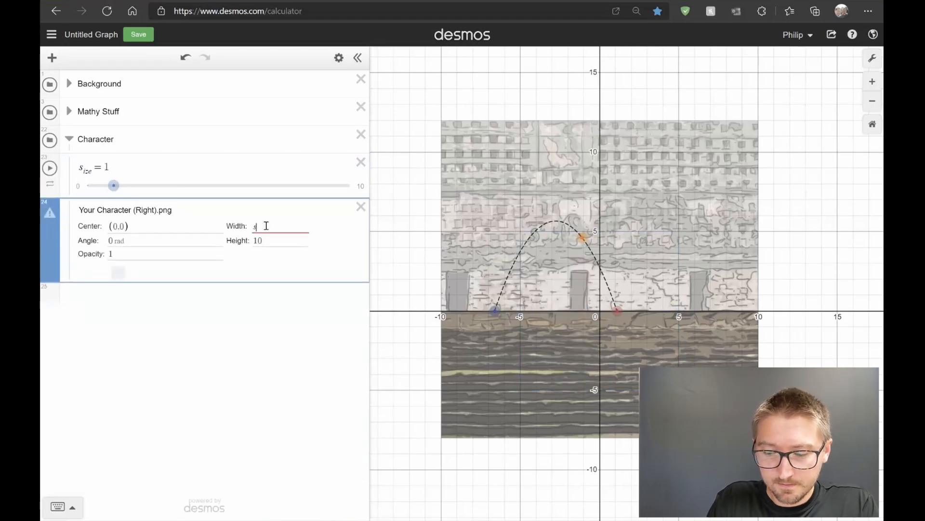
{"action": "type", "text": "ize"}
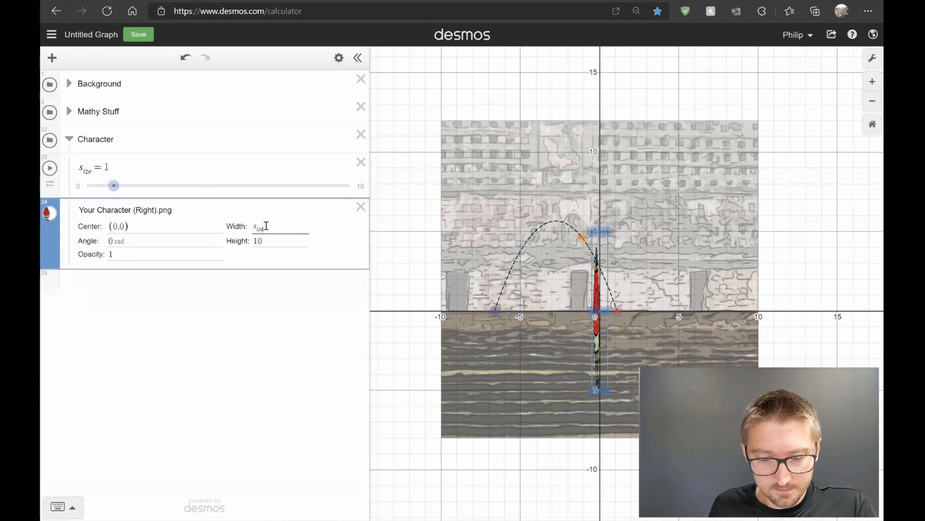
{"action": "key", "text": "ctrl+a"}
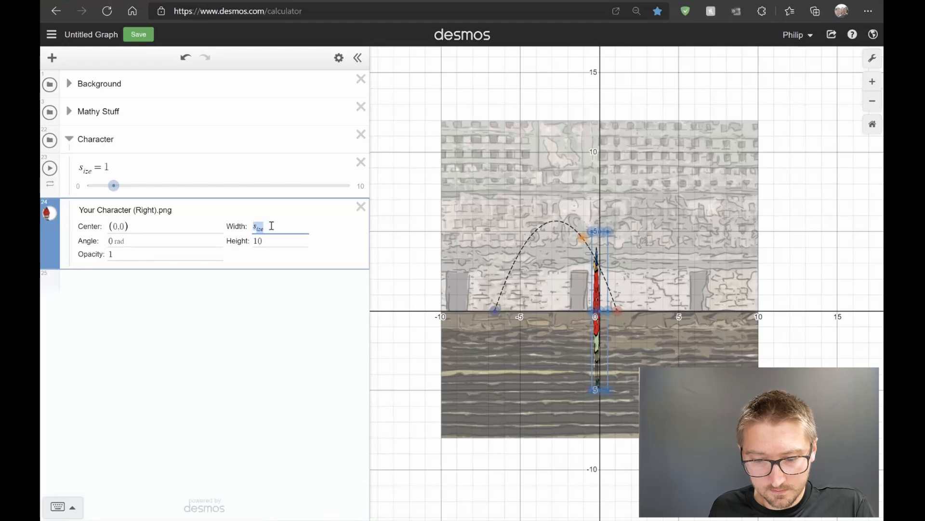
{"action": "left_click", "coordinate": [283, 241]}
{"action": "key", "text": "BackSpace"}
{"action": "key", "text": "BackSpace"}
{"action": "type", "text": "s_ize"}
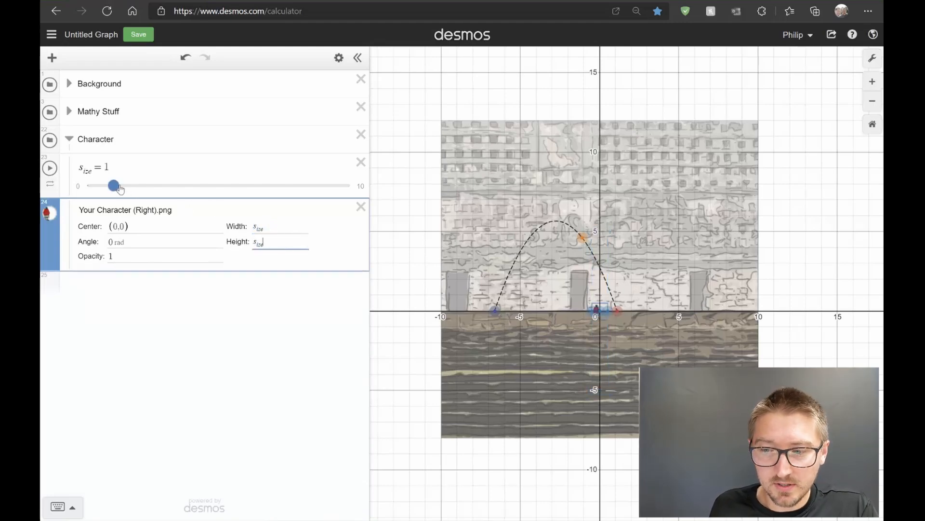
{"action": "left_click_drag", "start_coordinate": [114, 188], "coordinate": [183, 192]}
{"action": "left_click", "coordinate": [395, 263]}
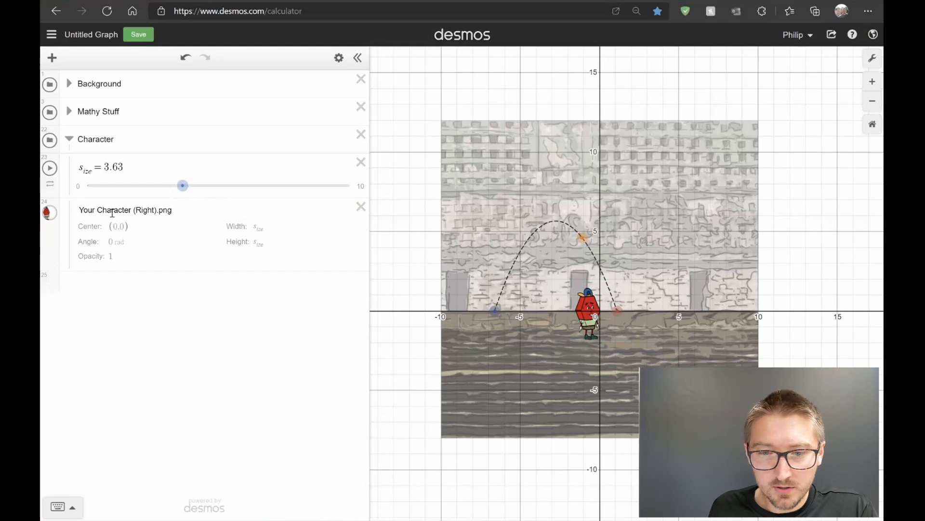
Replace the character image's center coordinates with the c_enter point.
{"action": "left_click", "coordinate": [129, 227]}
{"action": "key", "text": "BackSpace"}
{"action": "key", "text": "BackSpace"}
{"action": "key", "text": "BackSpace"}
{"action": "key", "text": "BackSpace"}
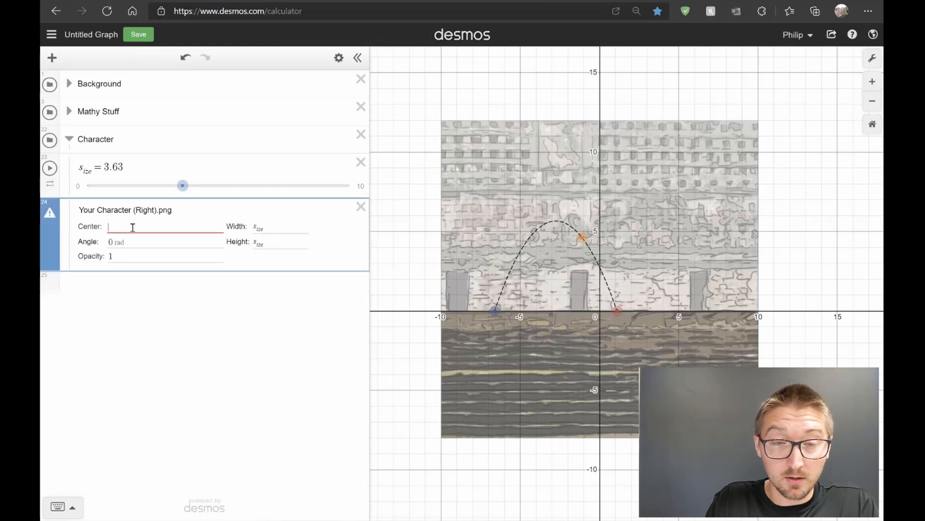
{"action": "type", "text": "c"}
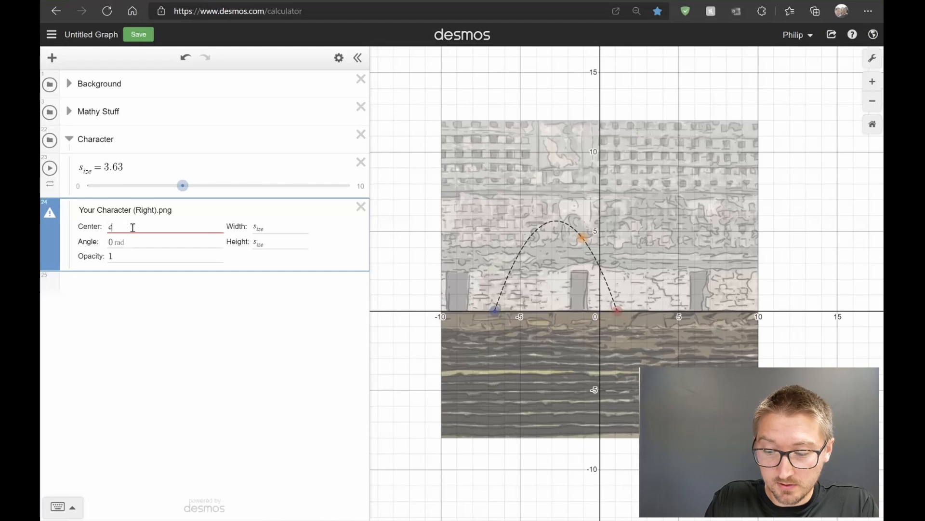
Set the character image's center to c_enter and hide the c_enter point in the Mathy Stuff folder.
{"action": "type", "text": "_dnter"}
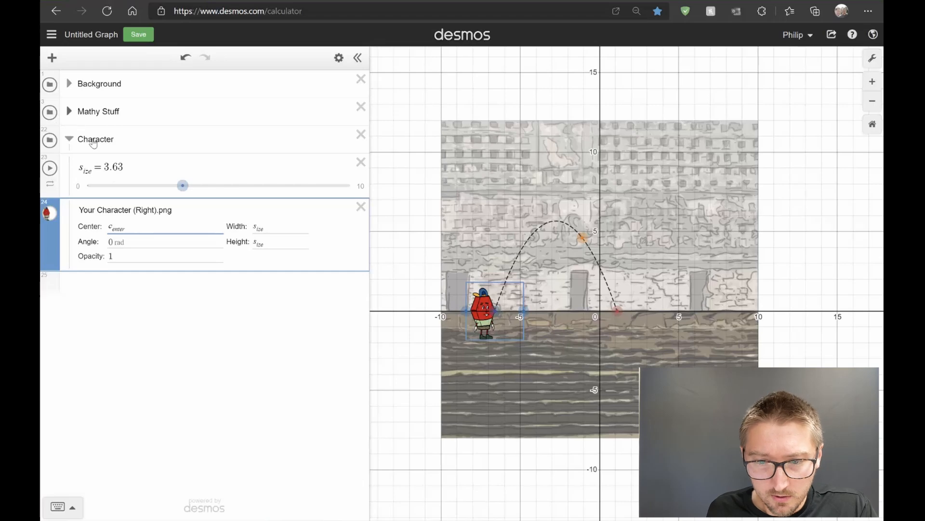
{"action": "left_click", "coordinate": [68, 112]}
{"action": "scroll", "coordinate": [124, 188], "scroll_direction": "down", "scroll_amount": 15}
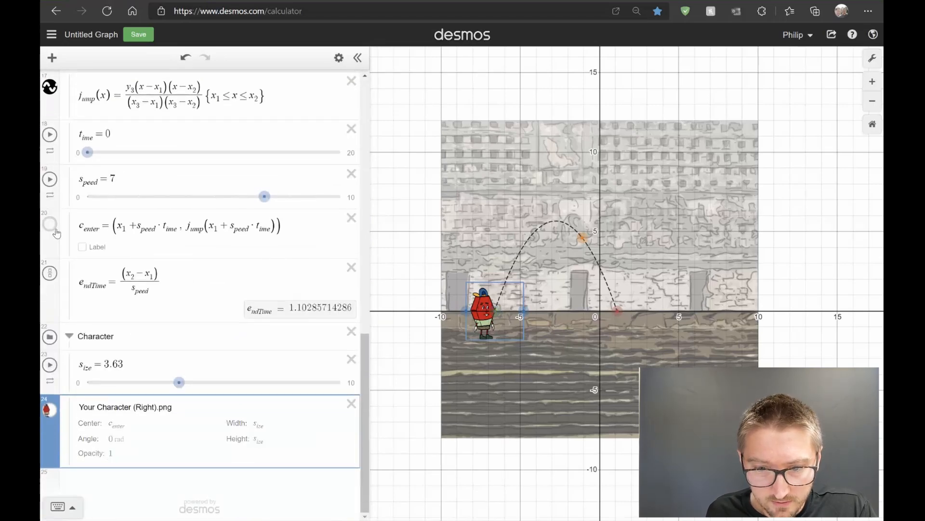
{"action": "scroll", "coordinate": [140, 236], "scroll_direction": "up", "scroll_amount": 15}
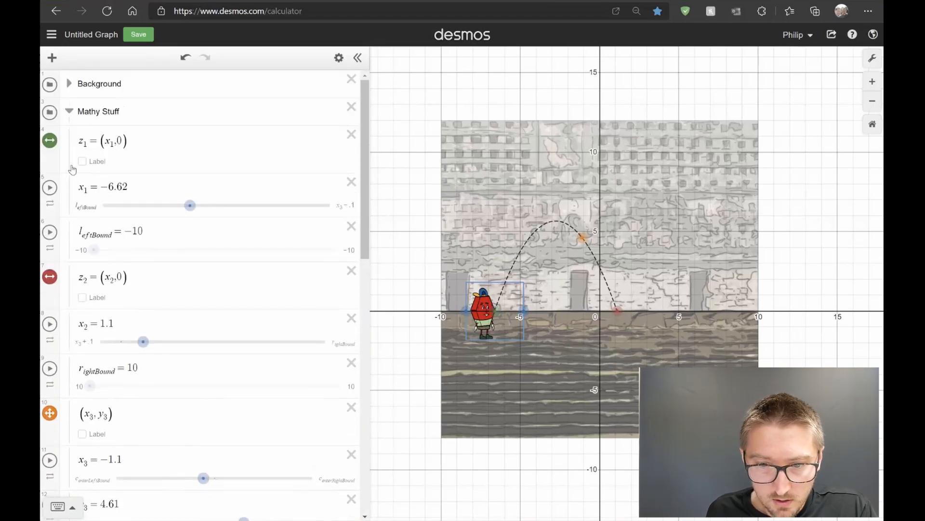
{"action": "left_click", "coordinate": [69, 112]}
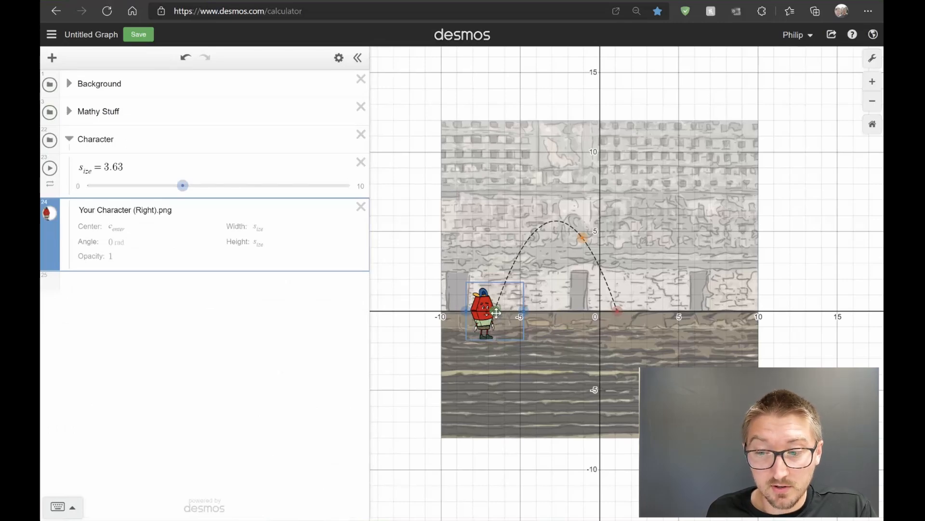
Rewrite the character image's center as the coordinate pair (c_enter.x, c_enter.y + 1.9).
{"action": "left_click", "coordinate": [109, 226]}
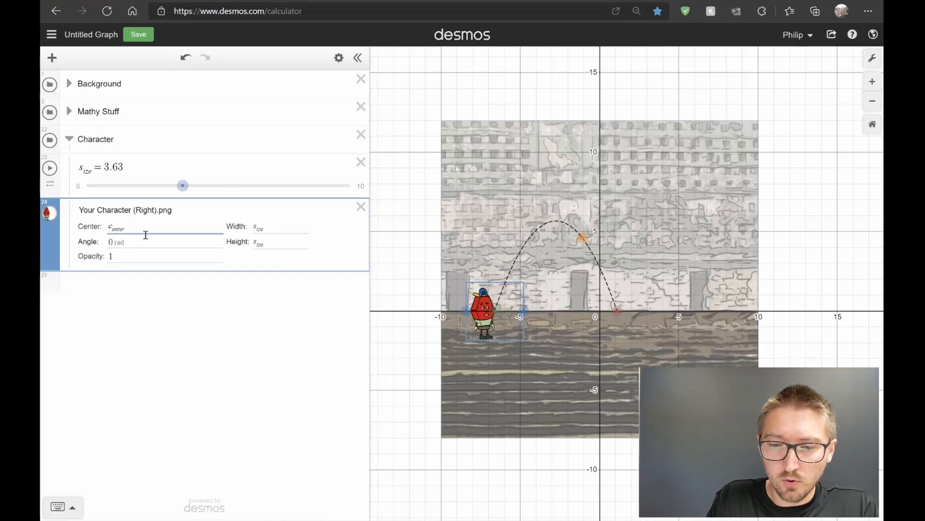
{"action": "type", "text": "(center"}
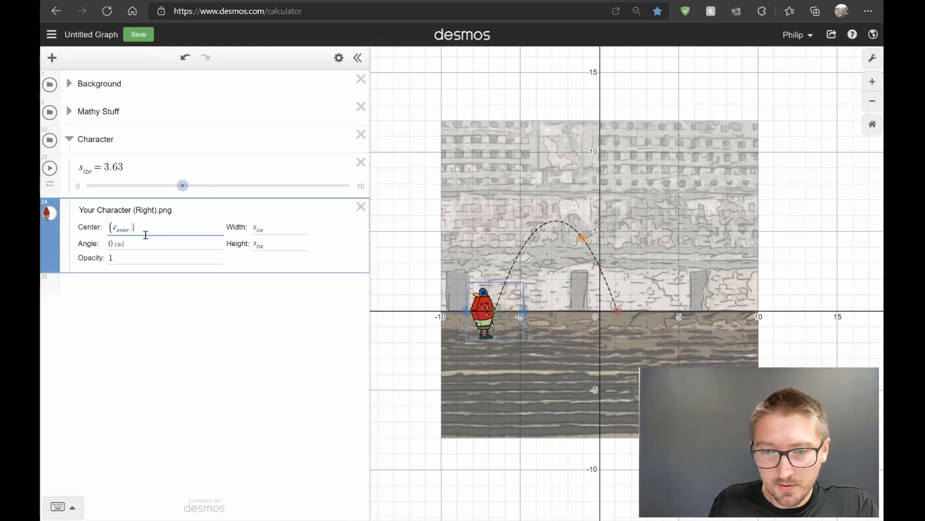
{"action": "type", "text": "."}
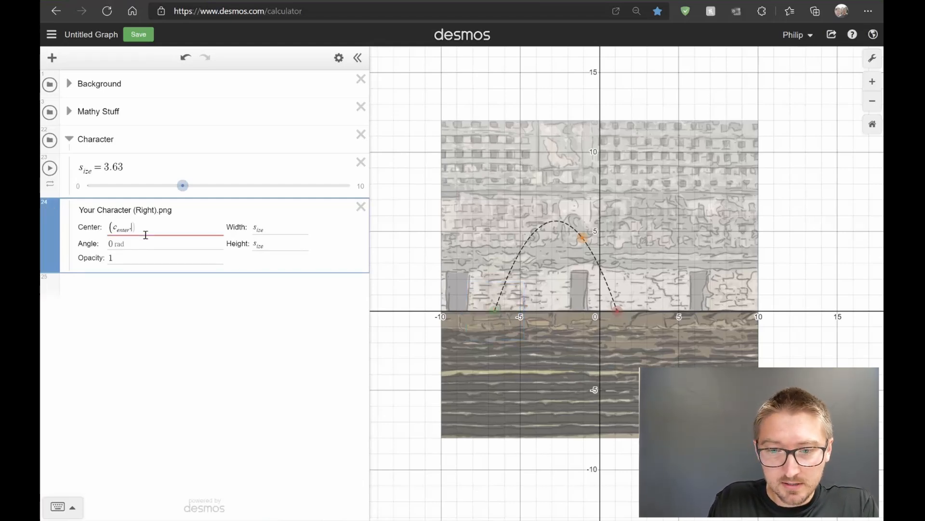
{"action": "type", "text": "x,"}
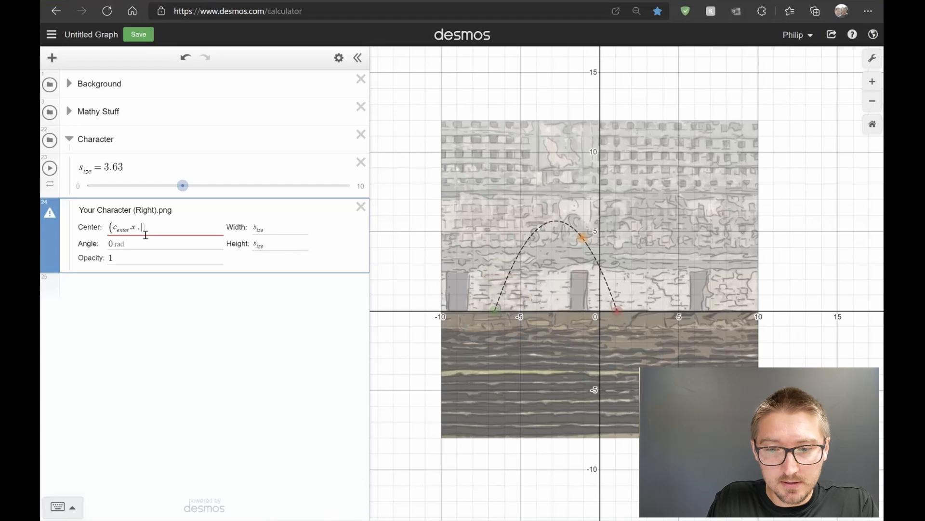
{"action": "type", "text": "cente"}
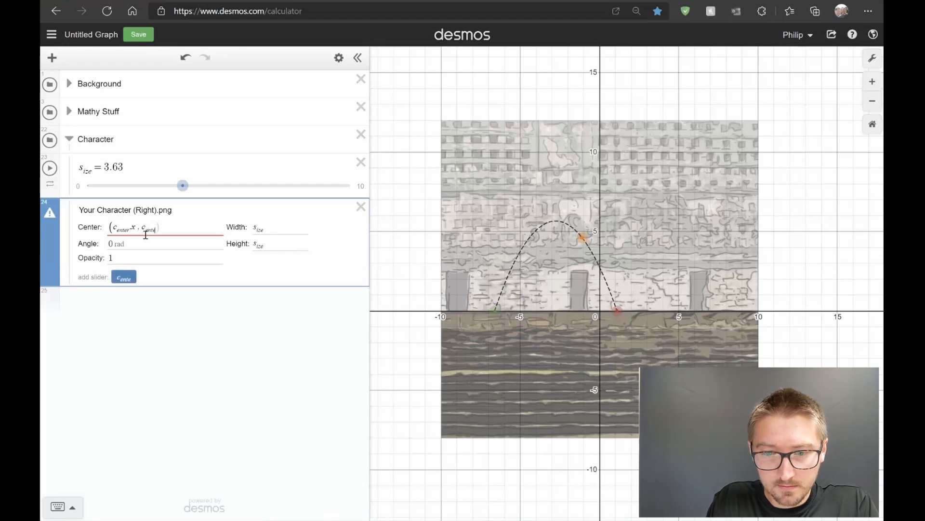
{"action": "type", "text": "r.y"}
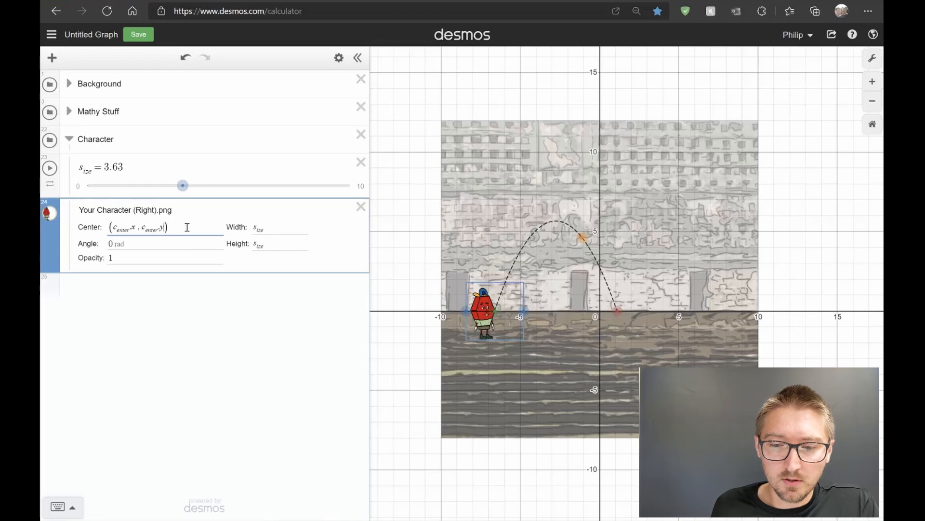
{"action": "type", "text": "+2"}
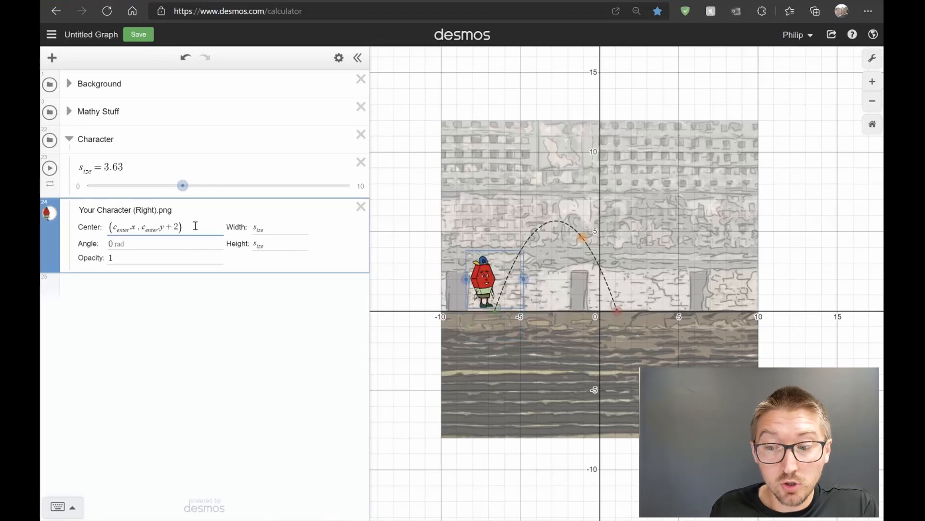
{"action": "key", "text": "BackSpace"}
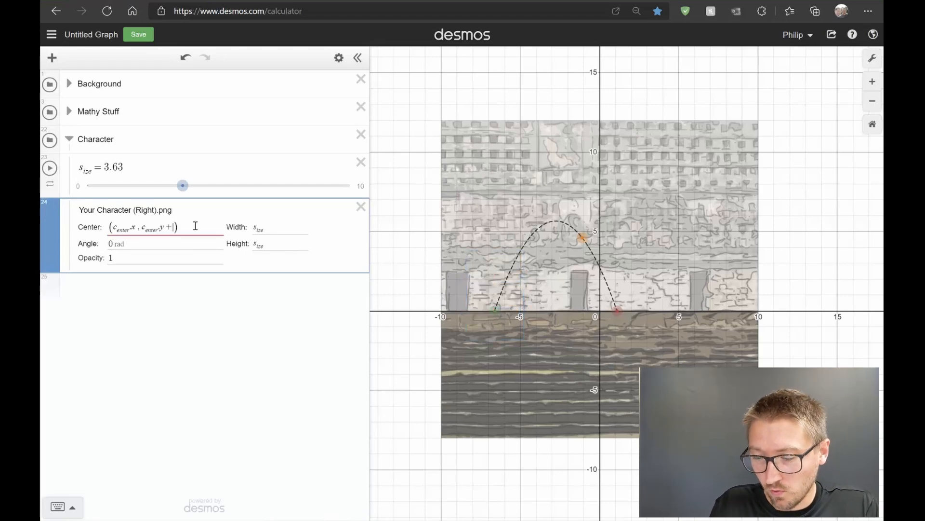
{"action": "type", "text": "1.9"}
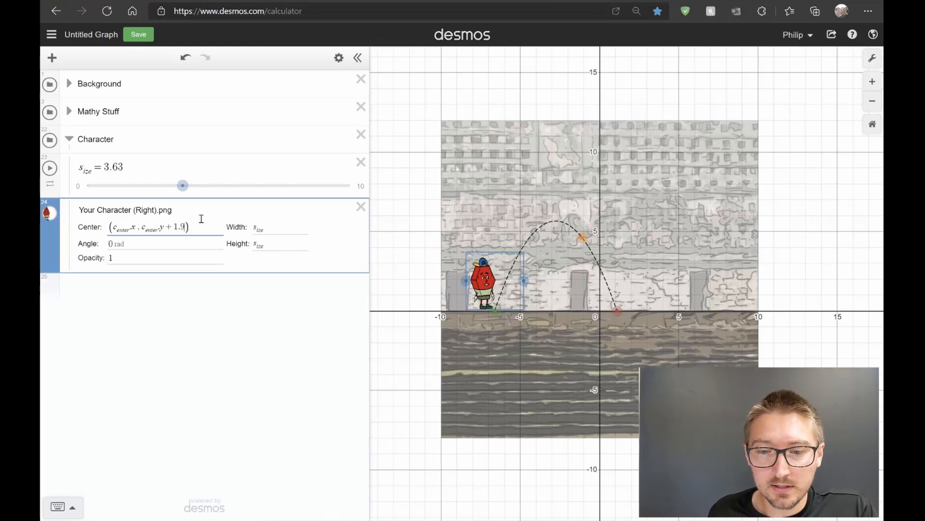
Enlarge s_ize to 5.23 and replace the fixed vertical offset in the character's center with s_ize/2.1.
{"action": "left_click_drag", "start_coordinate": [182, 186], "coordinate": [230, 189]}
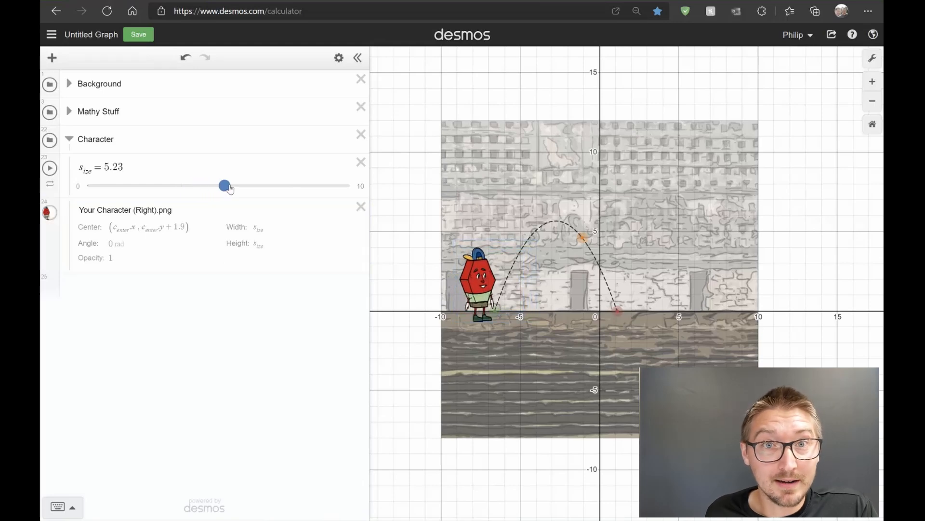
{"action": "left_click", "coordinate": [191, 226]}
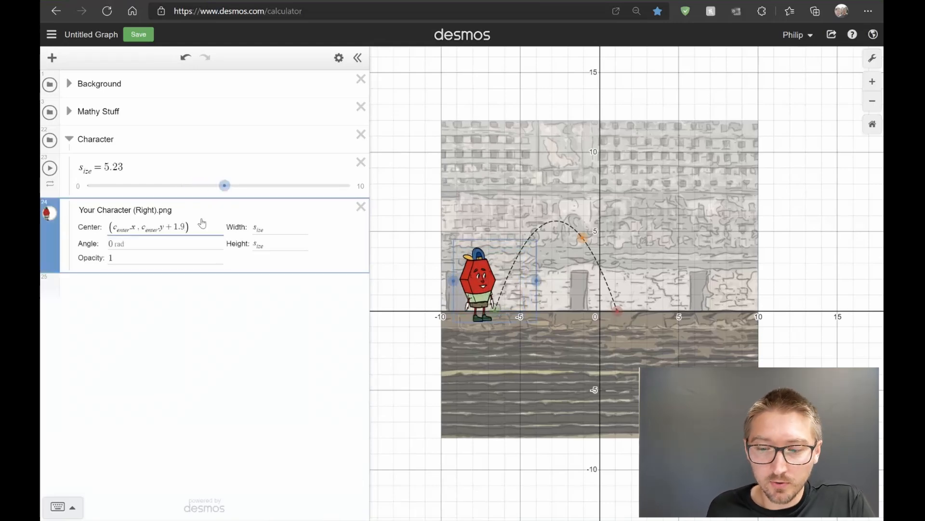
{"action": "key", "text": "BackSpace"}
{"action": "key", "text": "BackSpace"}
{"action": "key", "text": "BackSpace"}
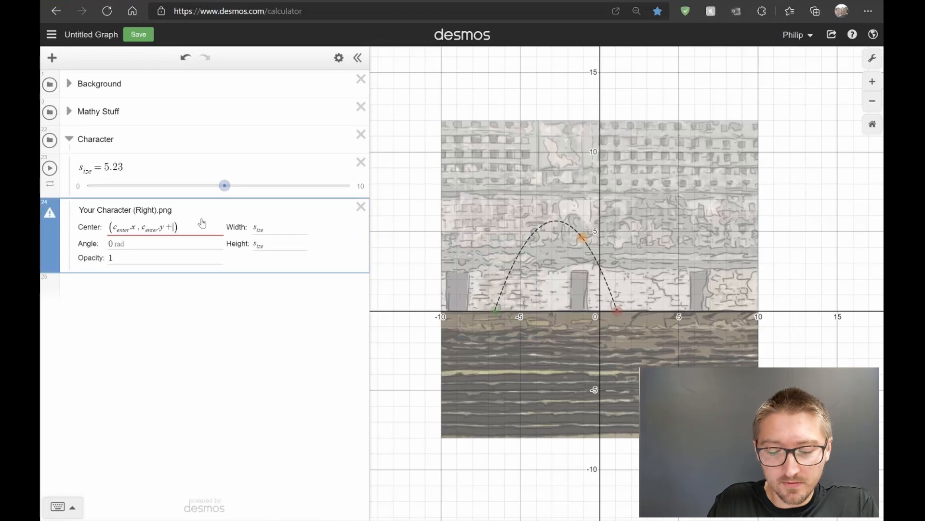
{"action": "type", "text": "s"}
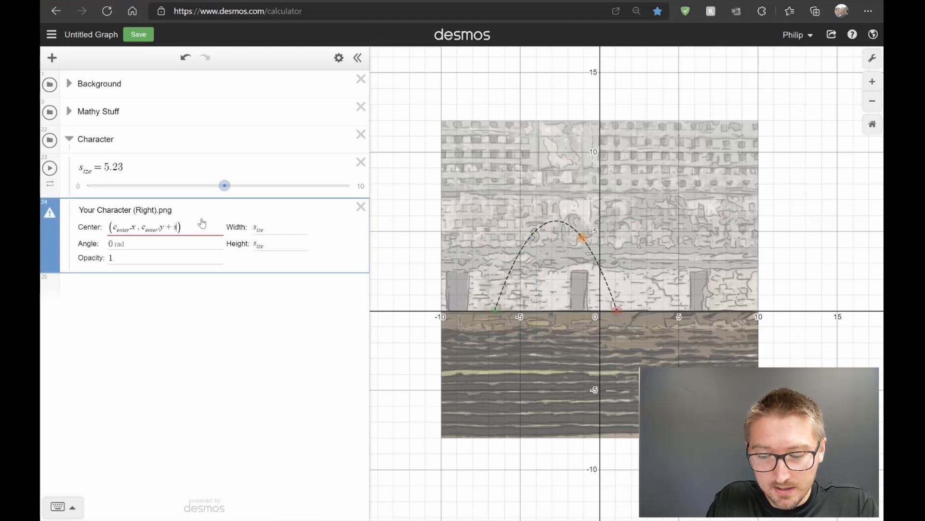
{"action": "type", "text": "_ize"}
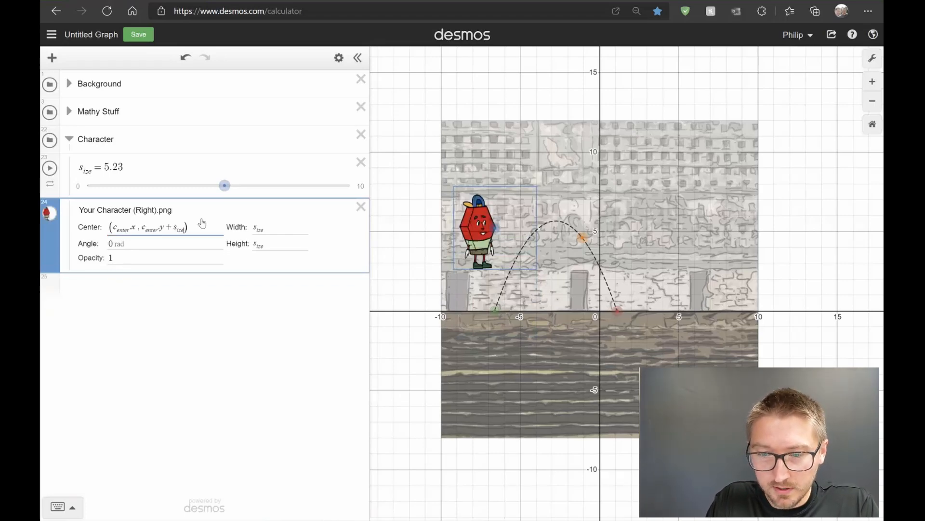
{"action": "type", "text": "/2"}
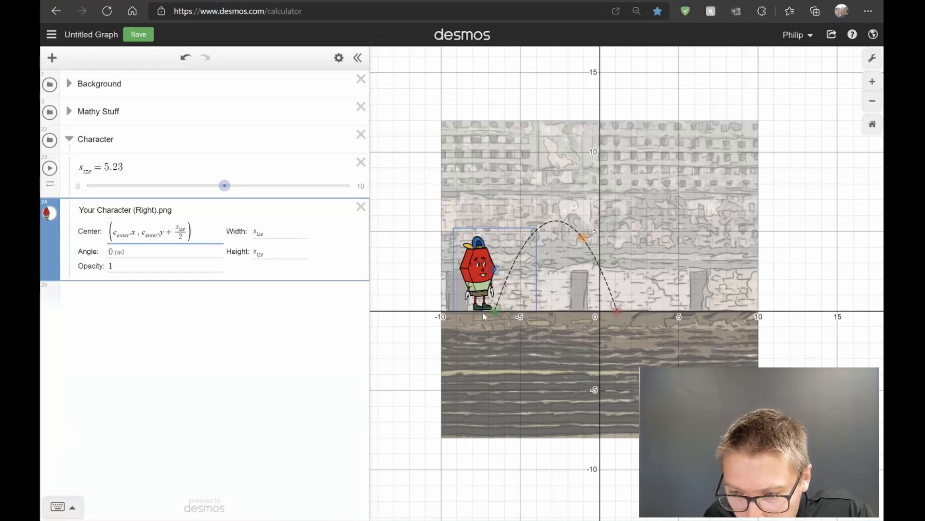
{"action": "type", "text": ".1"}
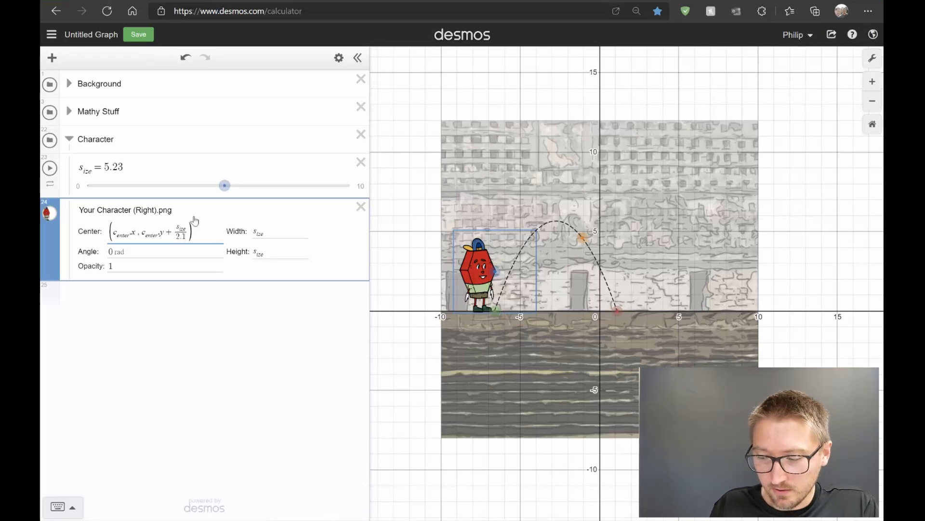
Add a horizontal offset of s_ize/5.5 to the x-coordinate of the character's center.
{"action": "type", "text": "+ "}
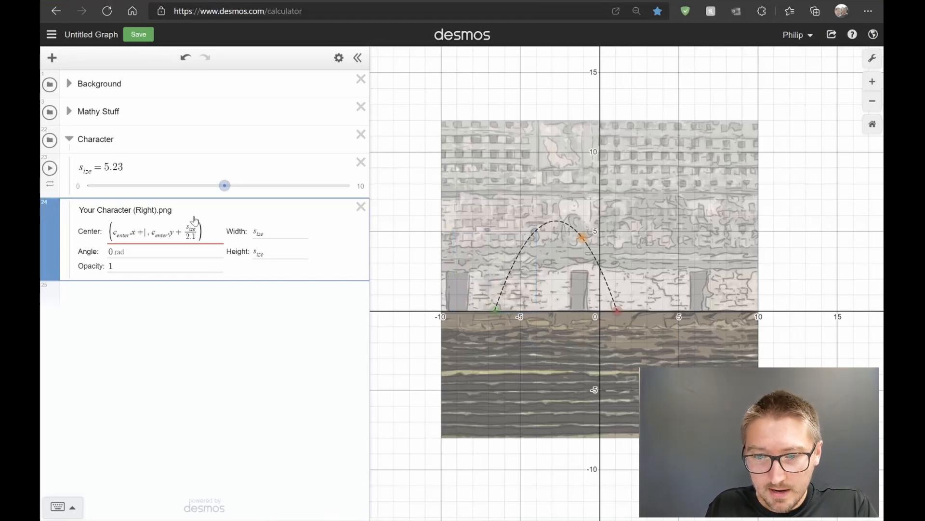
{"action": "type", "text": "s_ize"}
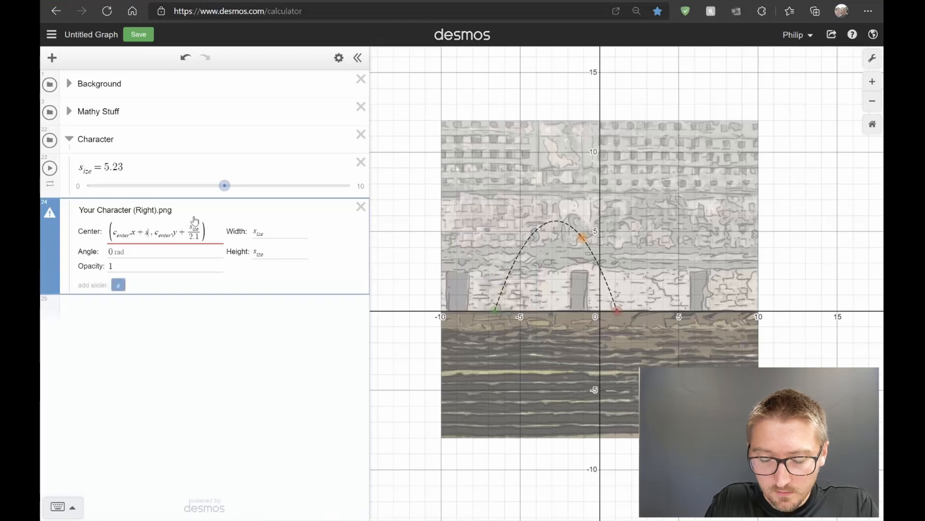
{"action": "type", "text": "/5"}
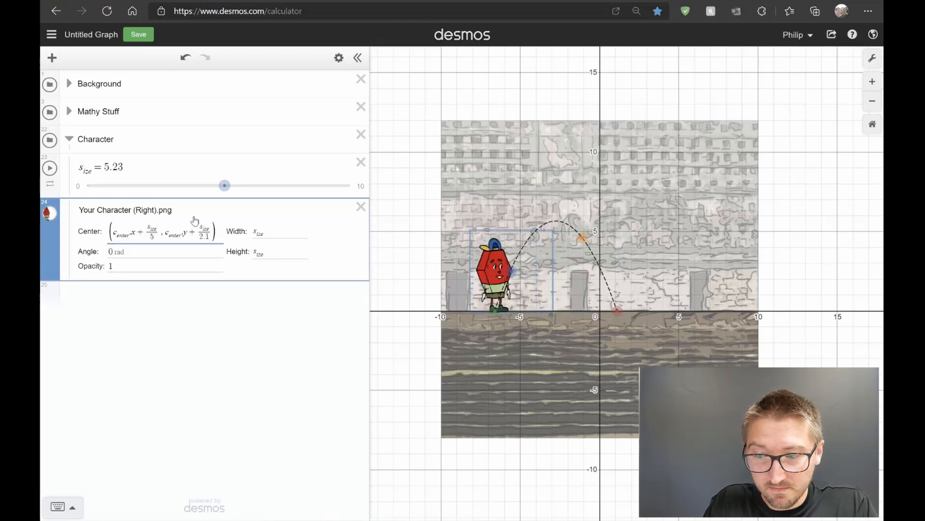
{"action": "type", "text": ".5"}
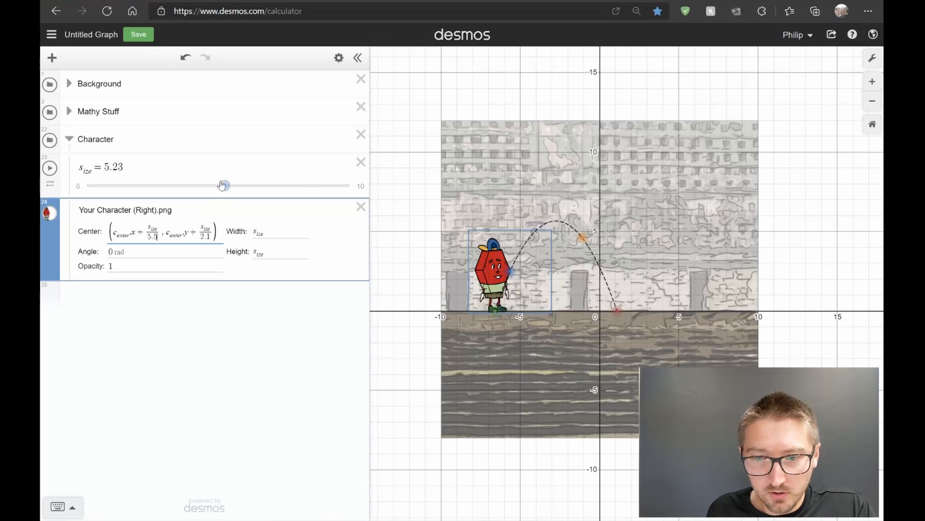
Reduce the character's s_ize value to 2.86.
{"action": "left_click_drag", "start_coordinate": [224, 188], "coordinate": [178, 198]}
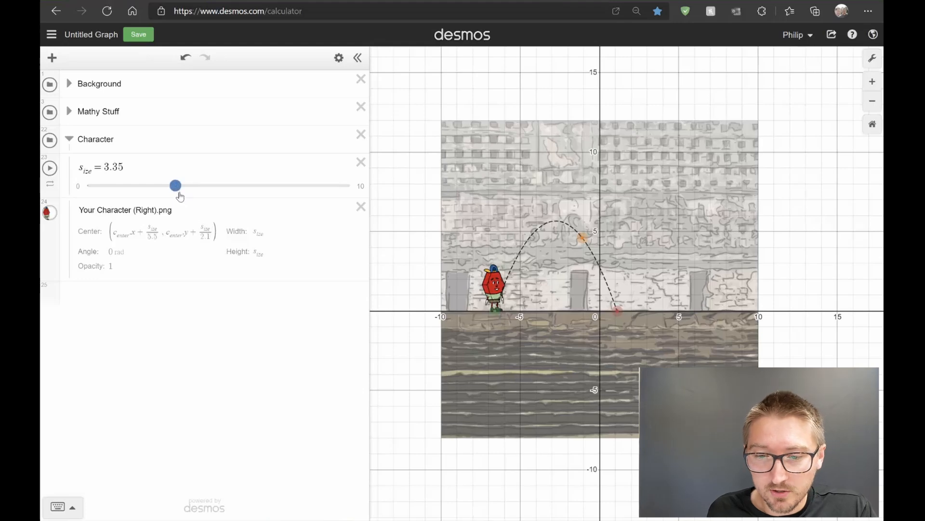
{"action": "left_click_drag", "start_coordinate": [175, 187], "coordinate": [165, 192]}
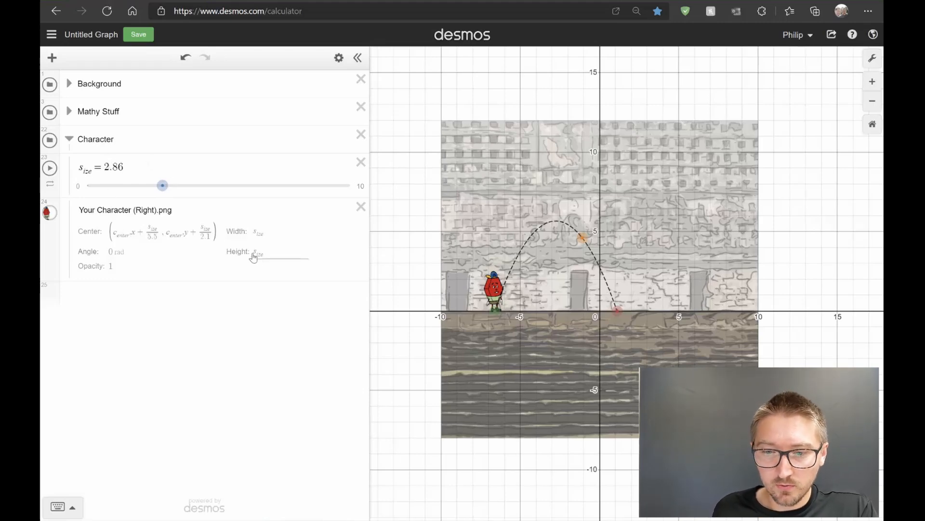
{"action": "left_click", "coordinate": [75, 138]}
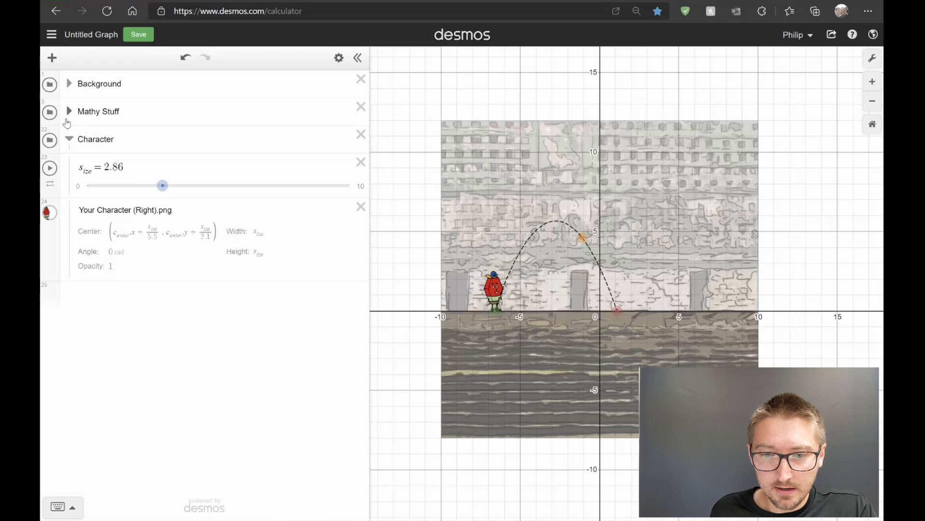
Move the t_ime slider out of the Mathy Stuff folder to the start of the expression list and collapse that folder.
{"action": "left_click", "coordinate": [69, 112]}
{"action": "scroll", "coordinate": [119, 309], "scroll_direction": "down", "scroll_amount": 8}
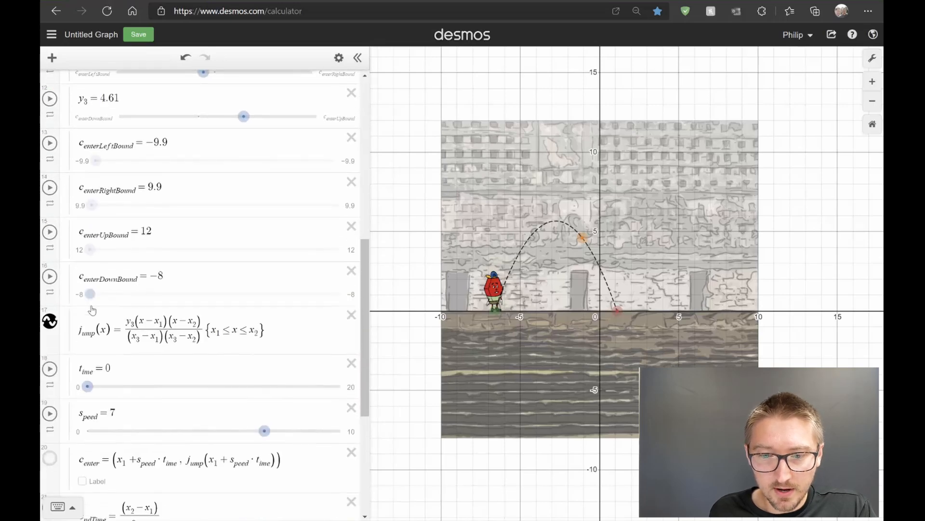
{"action": "scroll", "coordinate": [118, 308], "scroll_direction": "down", "scroll_amount": 5}
{"action": "left_click_drag", "start_coordinate": [52, 152], "coordinate": [71, 85]}
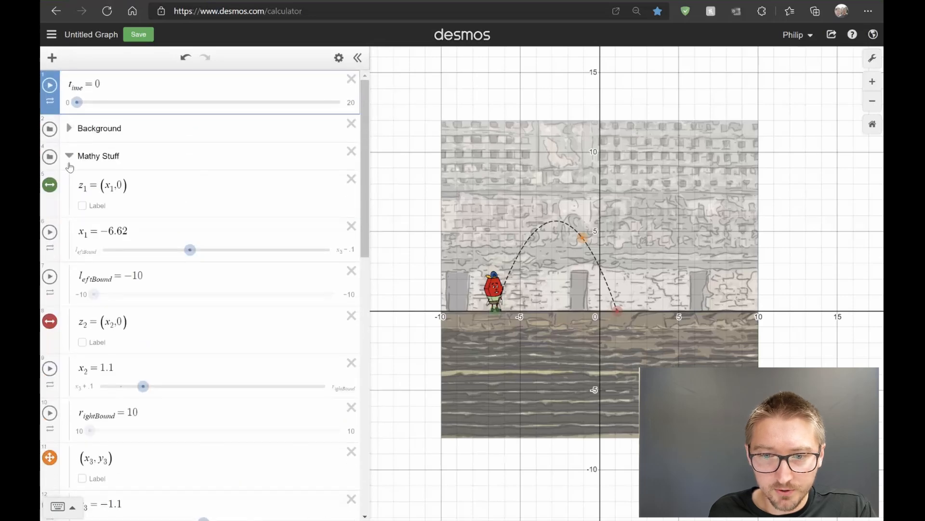
{"action": "left_click", "coordinate": [69, 156]}
Play the t_ime slider to preview the character's jump, and reset t_ime to 0.
{"action": "left_click", "coordinate": [51, 85]}
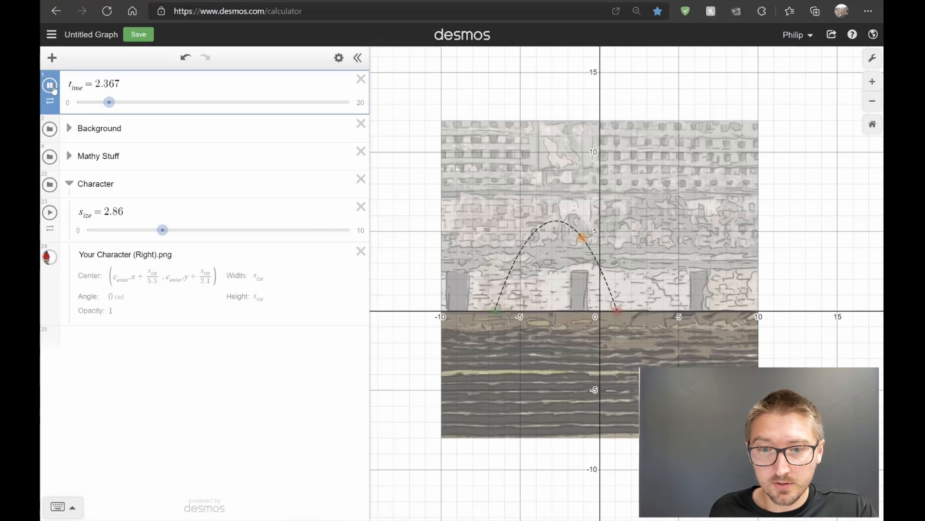
{"action": "left_click", "coordinate": [50, 85]}
{"action": "left_click", "coordinate": [49, 86]}
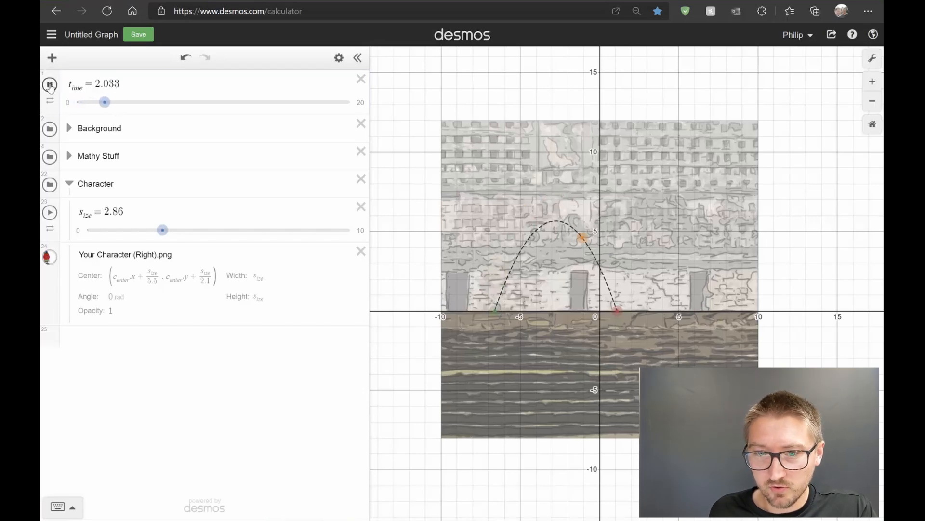
{"action": "left_click_drag", "start_coordinate": [104, 102], "coordinate": [74, 107]}
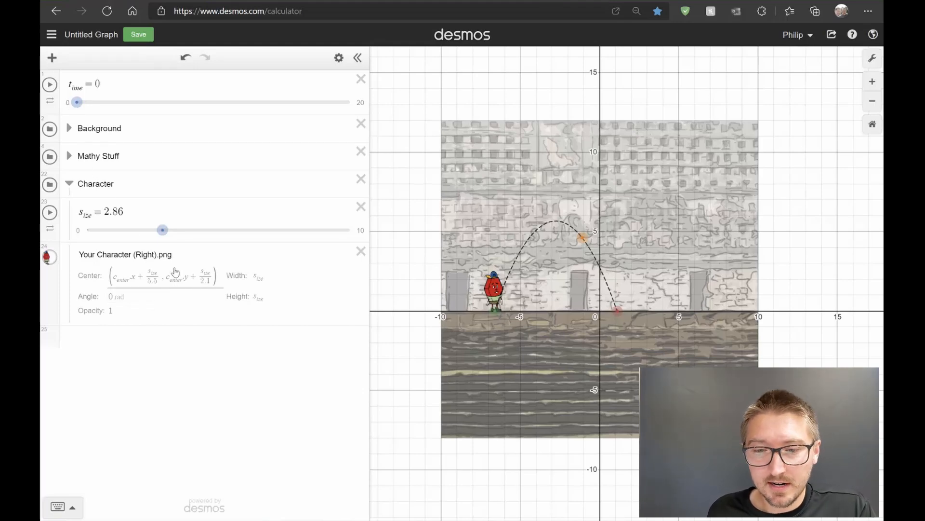
Collapse the Character folder and add a new folder named Boulder below it.
{"action": "left_click", "coordinate": [69, 185]}
{"action": "left_click", "coordinate": [84, 207]}
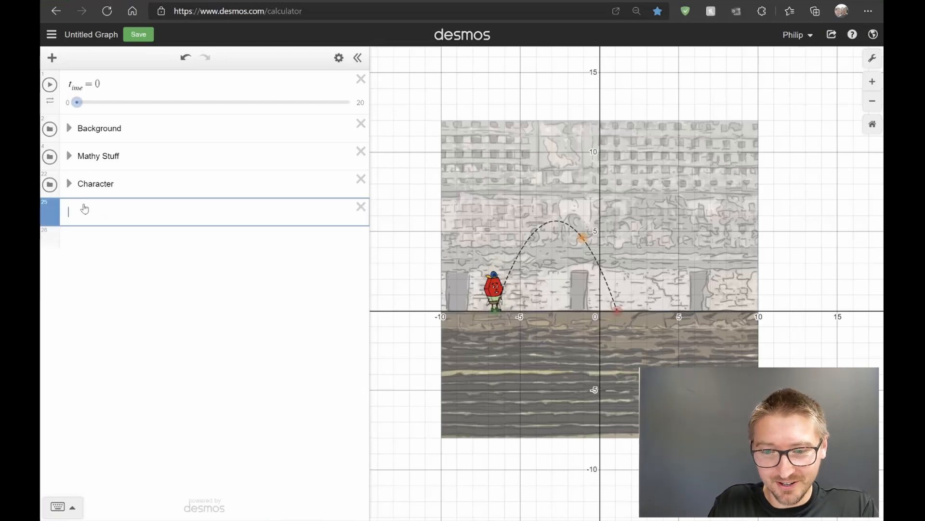
{"action": "type", "text": "folder"}
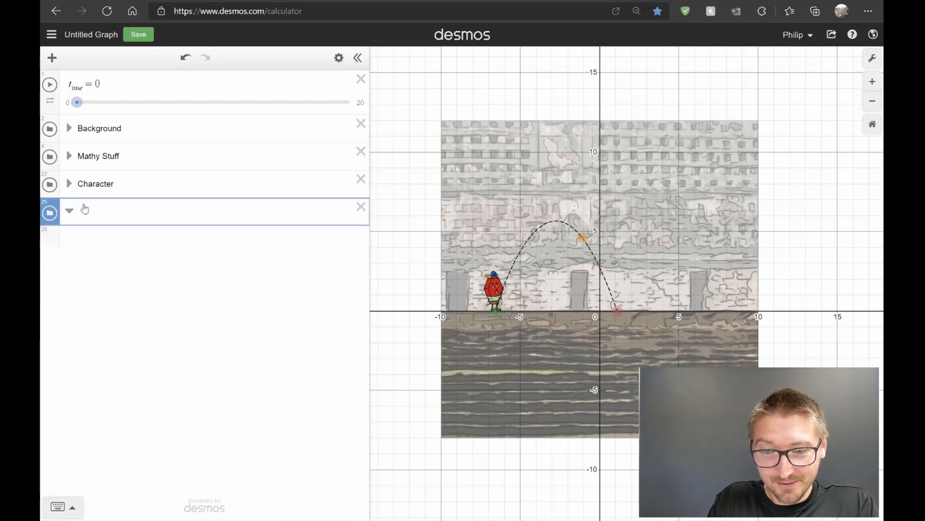
{"action": "type", "text": "Boulder"}
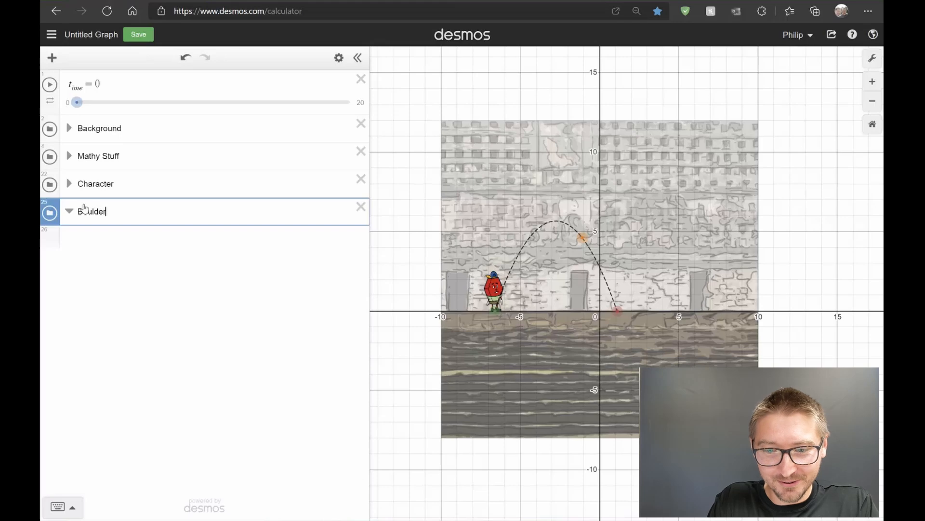
Insert the boulder image Slide 14b.png into the Boulder folder and set its width and height to 7.
{"action": "key", "text": "Return"}
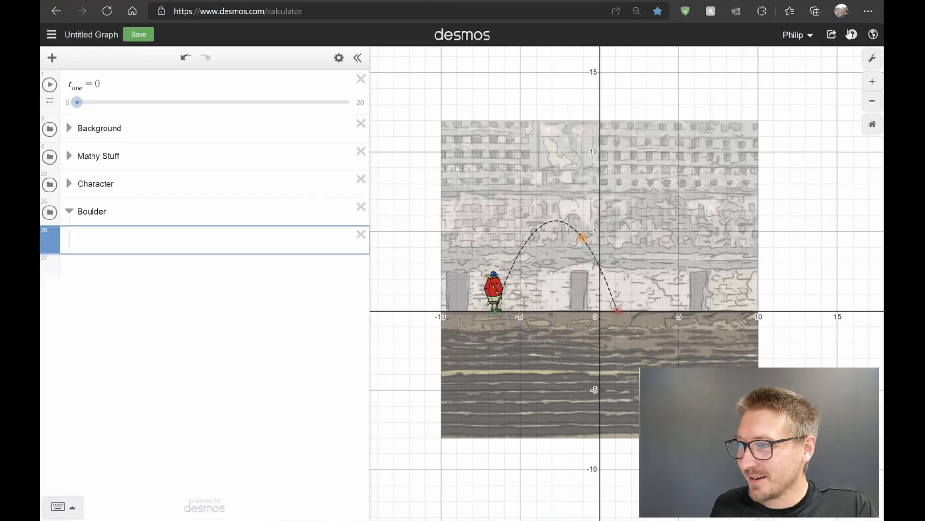
{"action": "left_click_drag", "start_coordinate": [752, 235], "coordinate": [197, 235]}
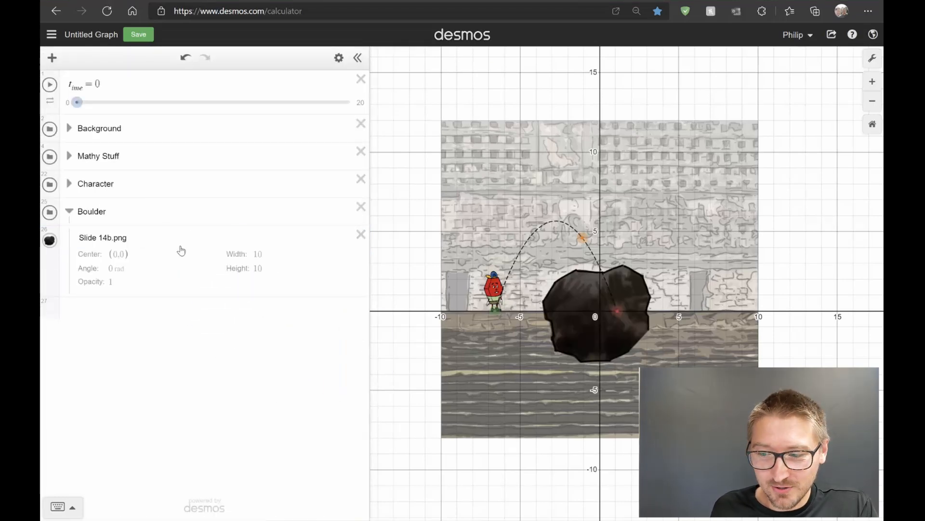
{"action": "left_click", "coordinate": [265, 251]}
{"action": "key", "text": "BackSpace"}
{"action": "key", "text": "BackSpace"}
{"action": "type", "text": "7"}
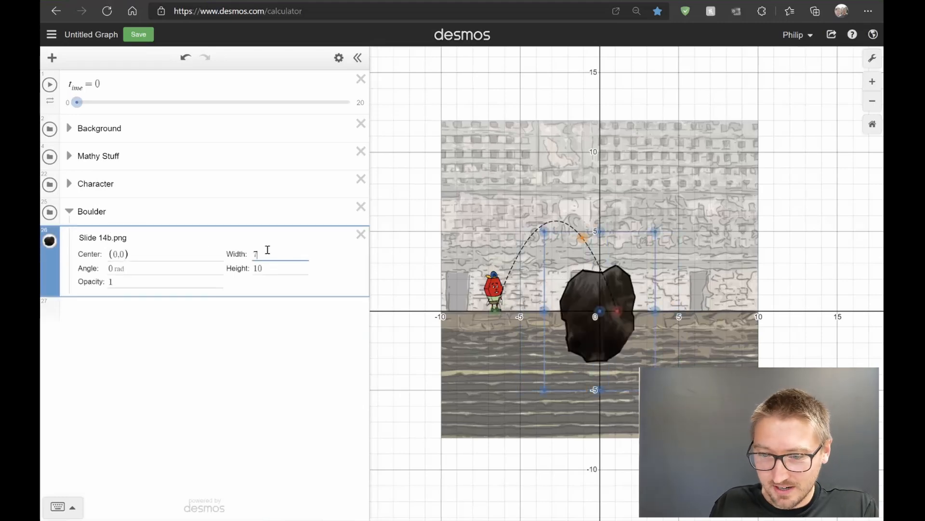
{"action": "key", "text": "Tab"}
{"action": "key", "text": "Tab"}
{"action": "type", "text": "7"}
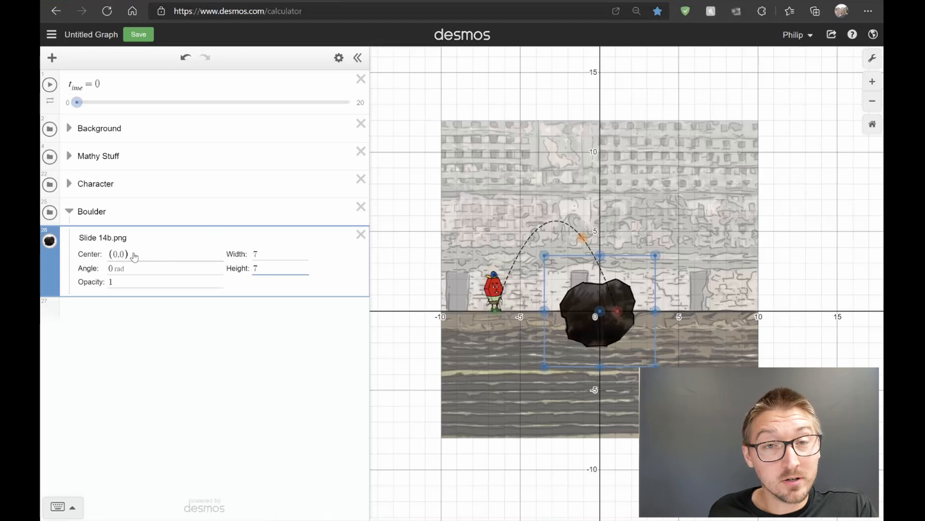
Define the point b_oulderCenter = (12, 0) below the boulder image in the Boulder folder.
{"action": "left_click", "coordinate": [128, 283]}
{"action": "key", "text": "Return"}
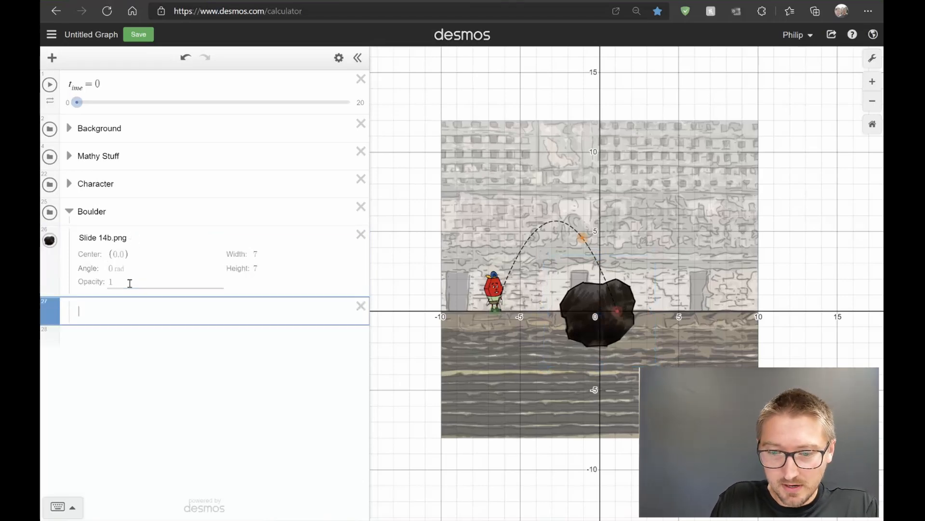
{"action": "type", "text": "b"}
{"action": "key", "text": "BackSpace"}
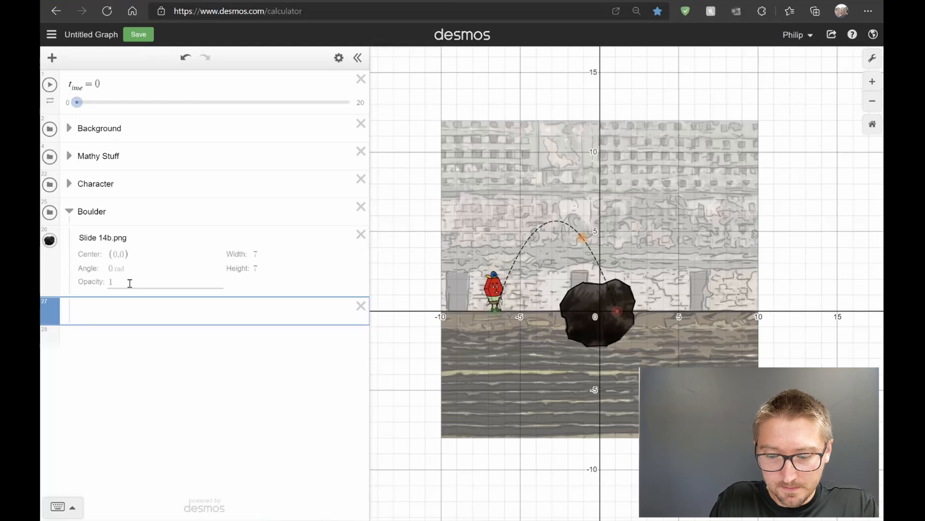
{"action": "type", "text": "boulde"}
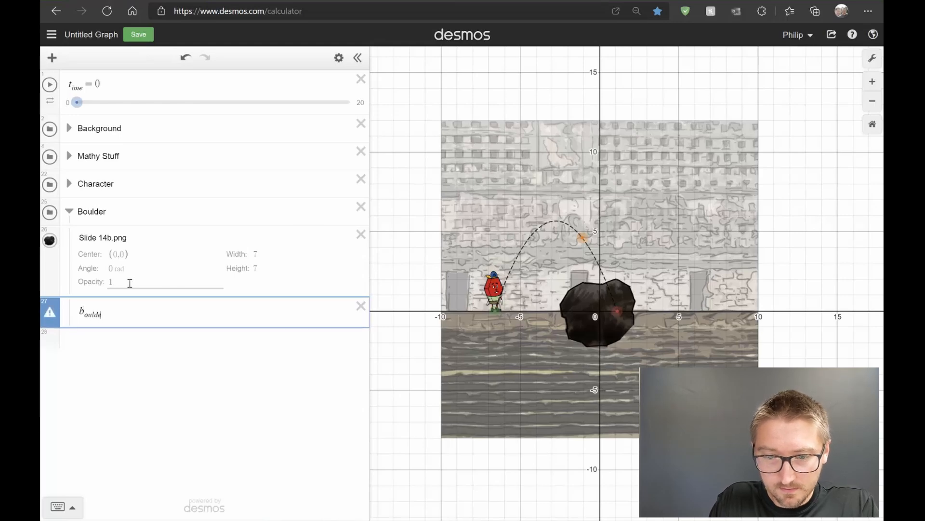
{"action": "type", "text": "rCenter "}
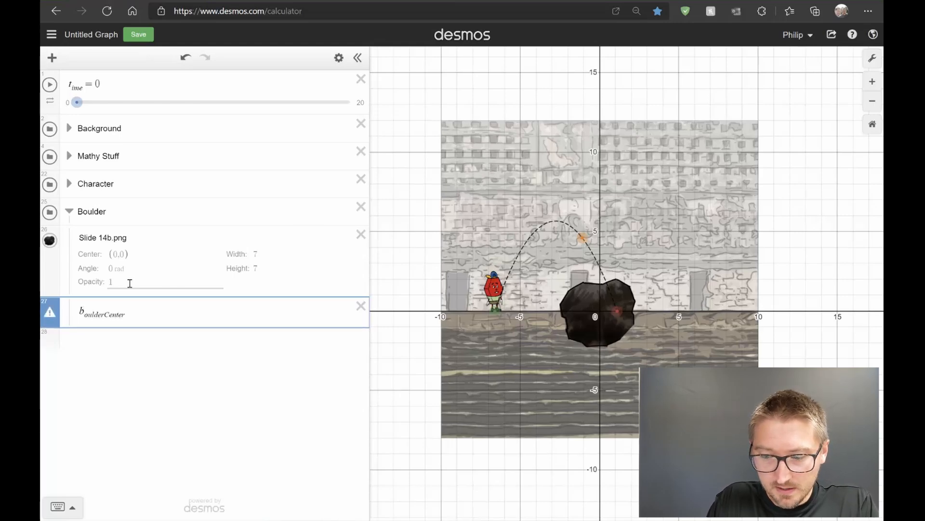
{"action": "type", "text": "= "}
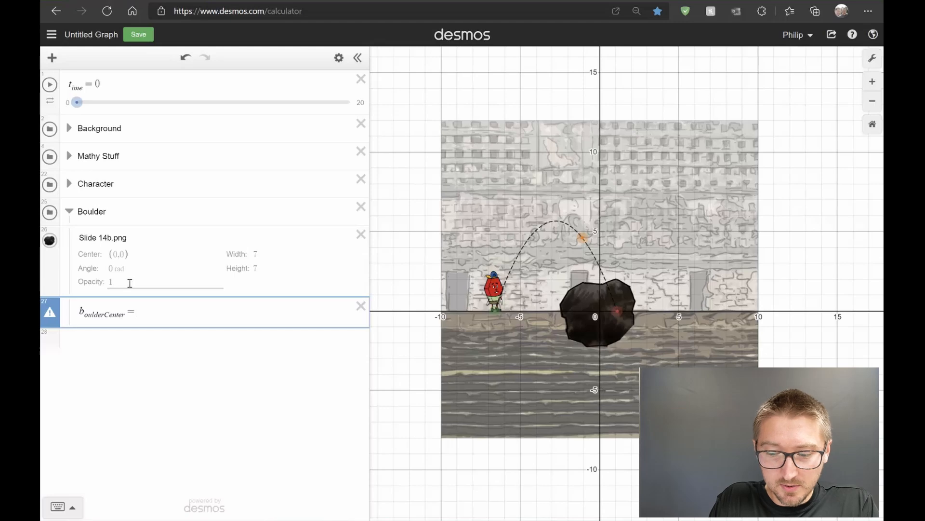
{"action": "type", "text": "(12"}
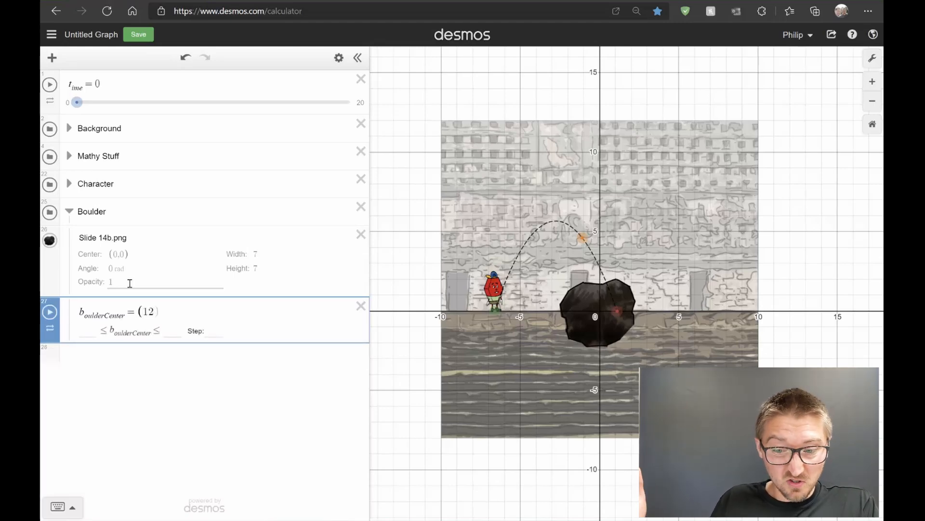
{"action": "type", "text": ", "}
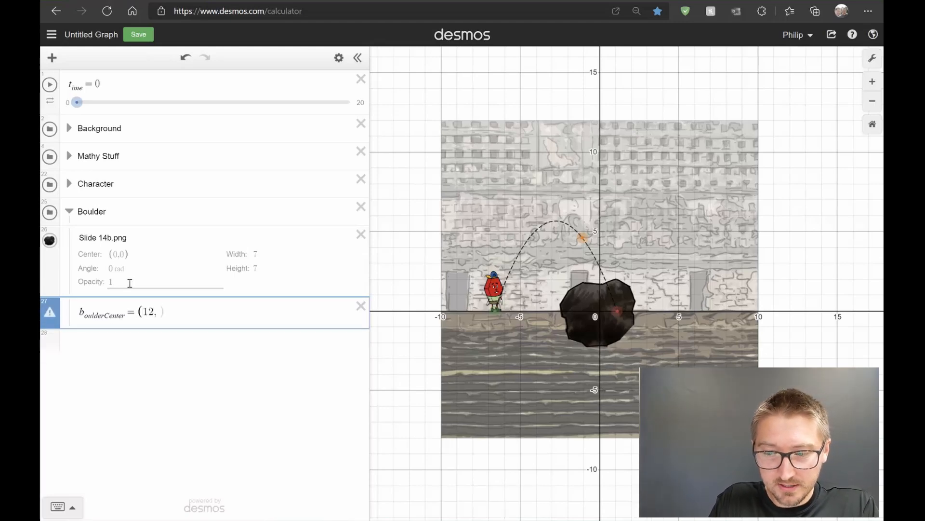
{"action": "type", "text": "0"}
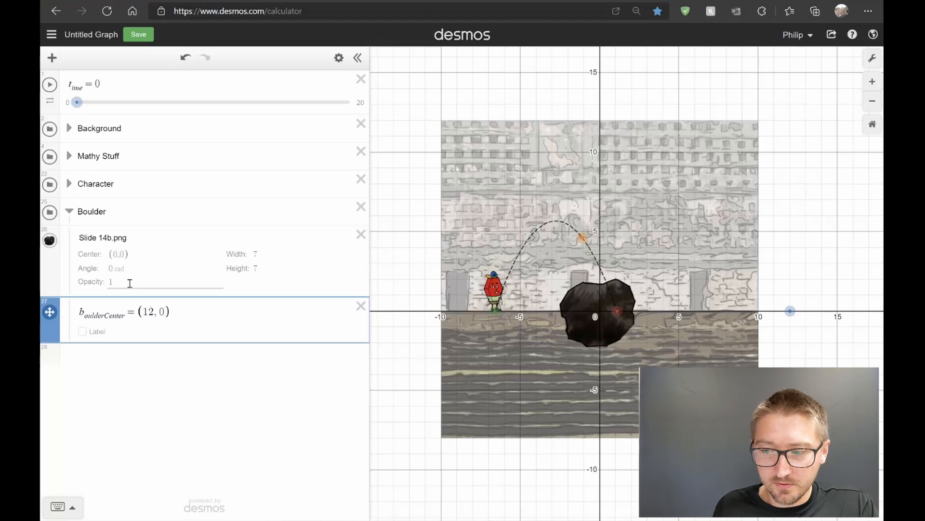
Set the boulder image's center to b_oulderCenter.
{"action": "left_click", "coordinate": [124, 257]}
{"action": "left_click_drag", "start_coordinate": [124, 258], "coordinate": [83, 263]}
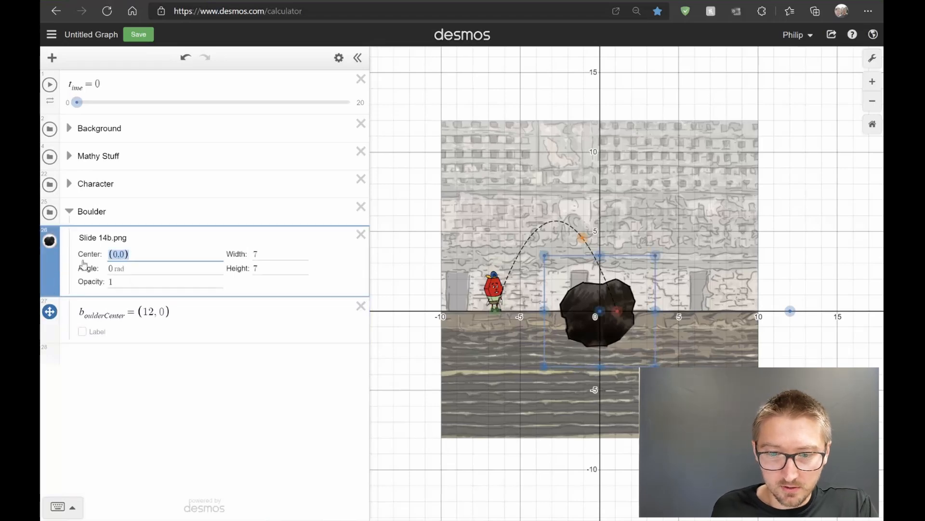
{"action": "type", "text": "b_oulder"}
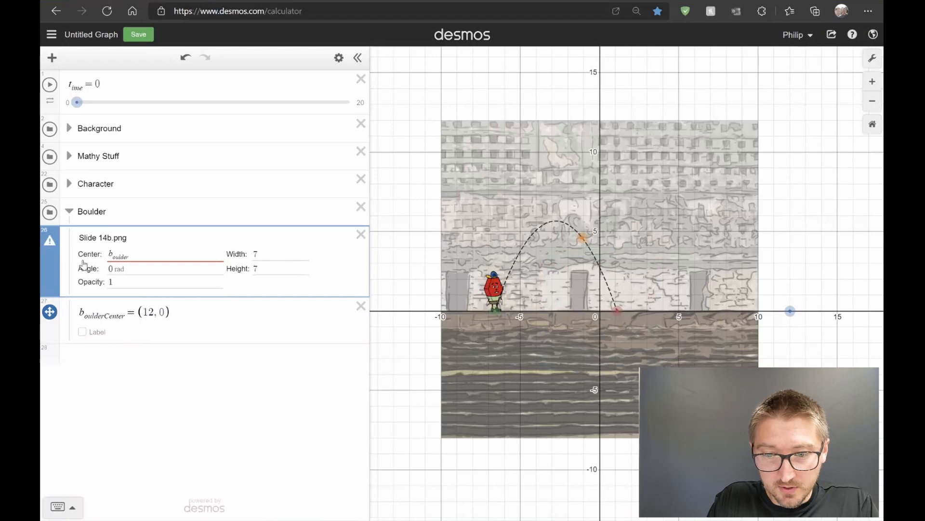
{"action": "type", "text": "Center"}
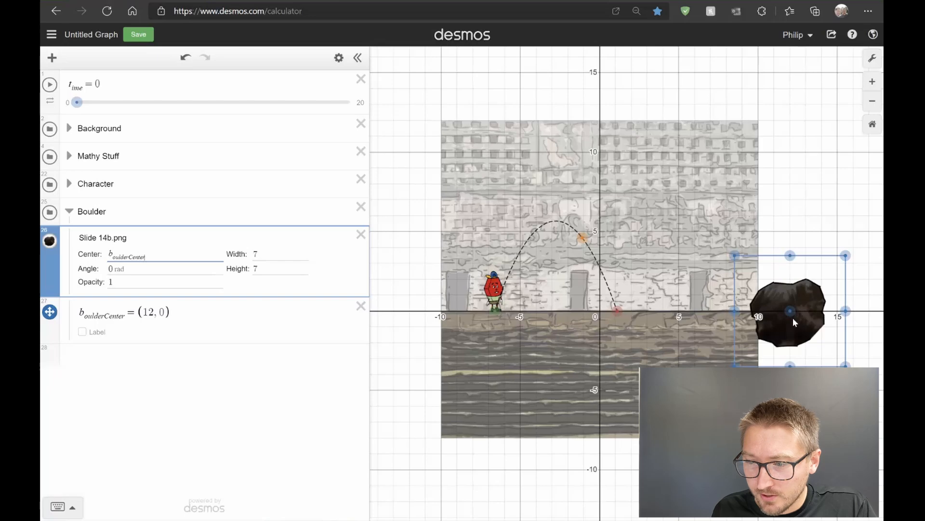
Set the y-coordinate of b_oulderCenter to 1.8 so the boulder rests on the ground.
{"action": "left_click", "coordinate": [164, 311]}
{"action": "key", "text": "BackSpace"}
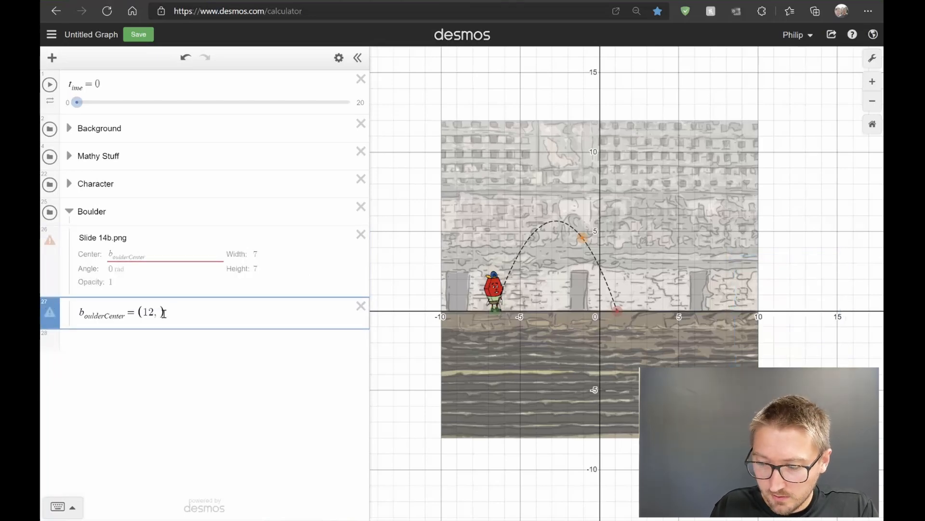
{"action": "type", "text": "1.8"}
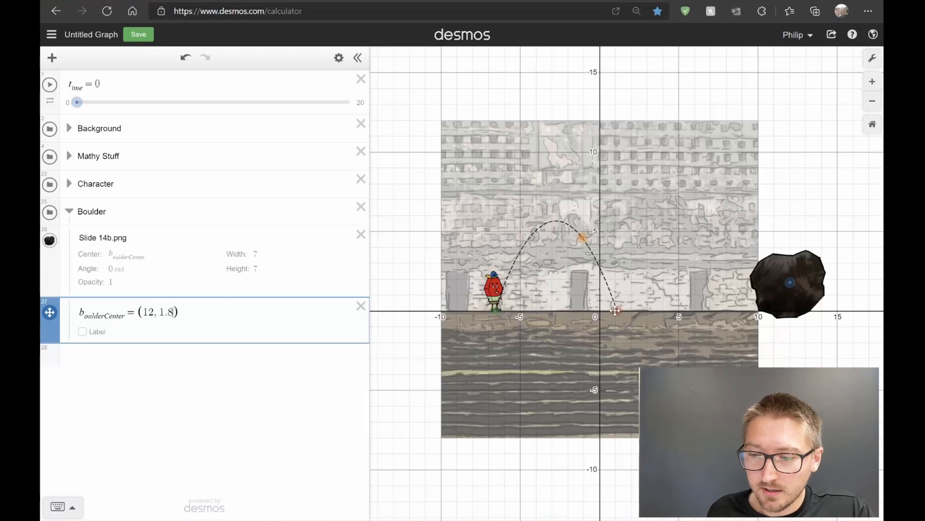
Reshape the jump parabola by raising its orange point to about (-1.2, 5.5) and moving the red landing point to about x = 2.9.
{"action": "mouse_move", "coordinate": [615, 311]}
{"action": "left_mouse_down"}
{"action": "mouse_move", "coordinate": [596, 309]}
{"action": "mouse_move", "coordinate": [609, 294]}
{"action": "left_mouse_up"}
{"action": "mouse_move", "coordinate": [582, 238]}
{"action": "left_mouse_down"}
{"action": "mouse_move", "coordinate": [566, 245]}
{"action": "mouse_move", "coordinate": [581, 224]}
{"action": "left_mouse_up"}
{"action": "left_click_drag", "start_coordinate": [609, 311], "coordinate": [645, 310]}
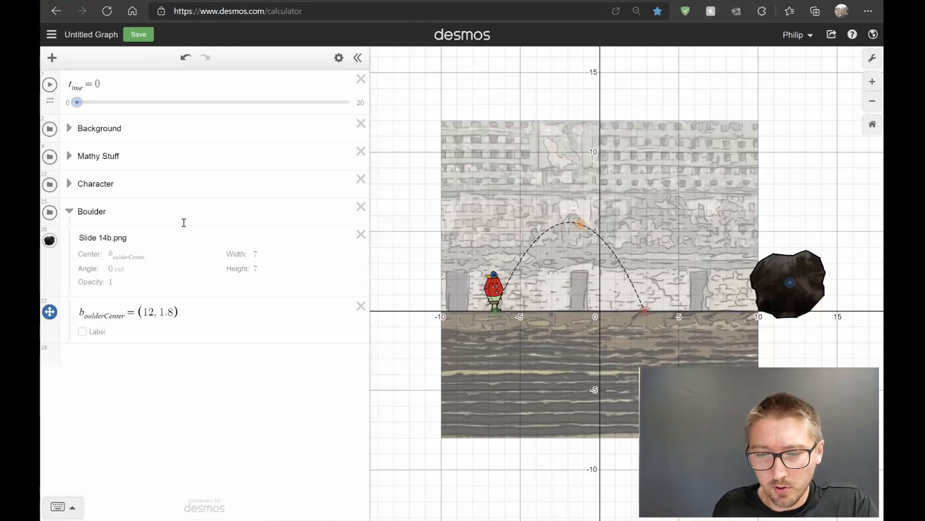
Add a slider b_oulderTime = 0 below the center point, with limits from 0 to 20.
{"action": "left_click", "coordinate": [188, 311]}
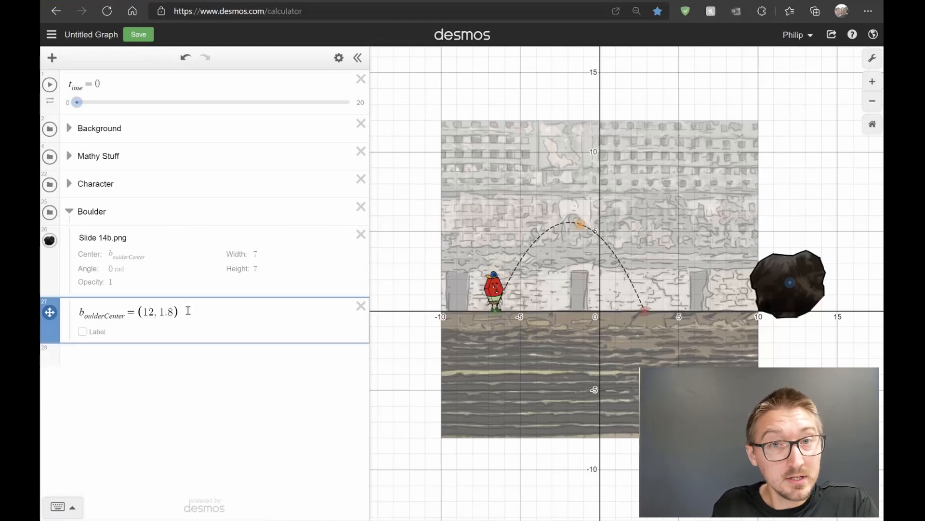
{"action": "key", "text": "Return"}
{"action": "type", "text": "b"}
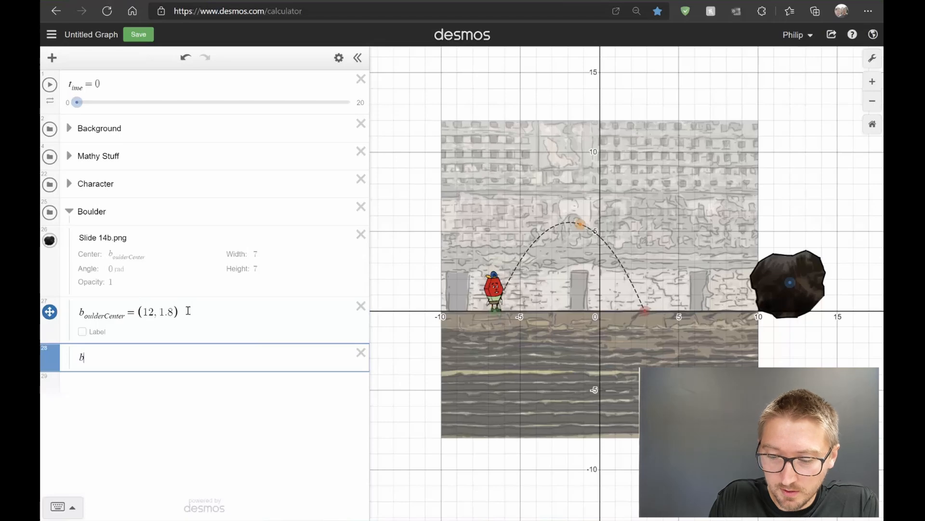
{"action": "type", "text": "_oulderT"}
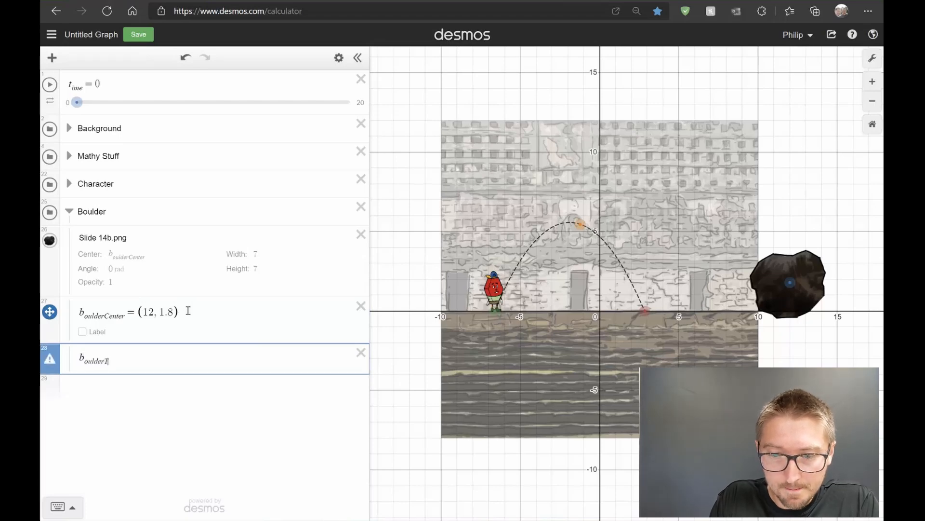
{"action": "type", "text": "ime"}
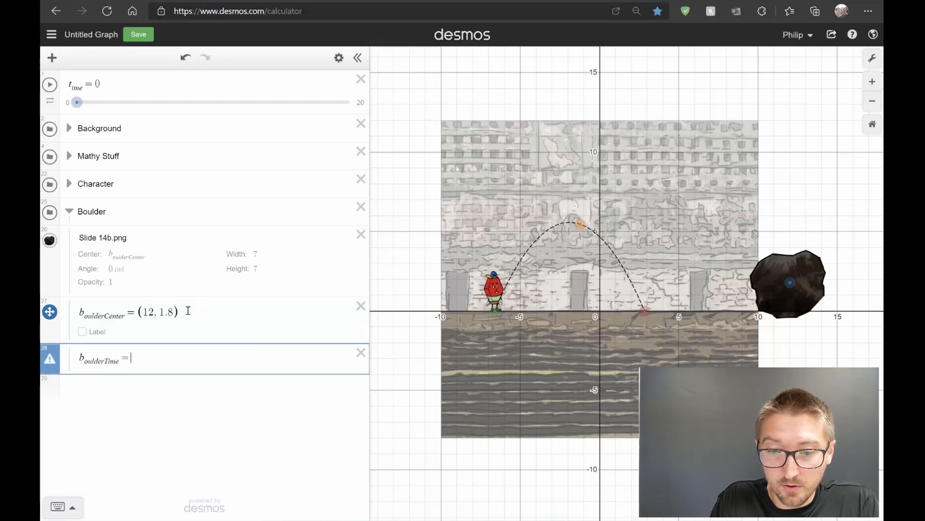
{"action": "type", "text": "=0"}
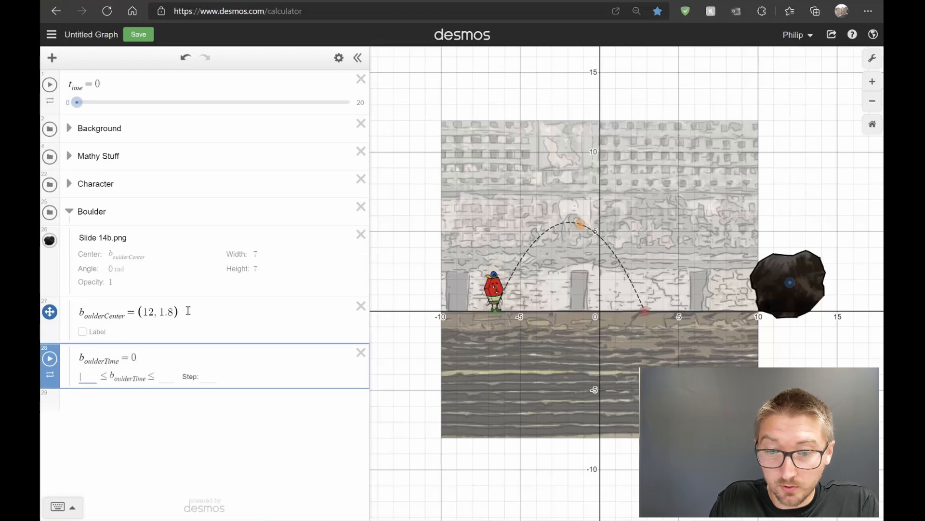
{"action": "key", "text": "Tab"}
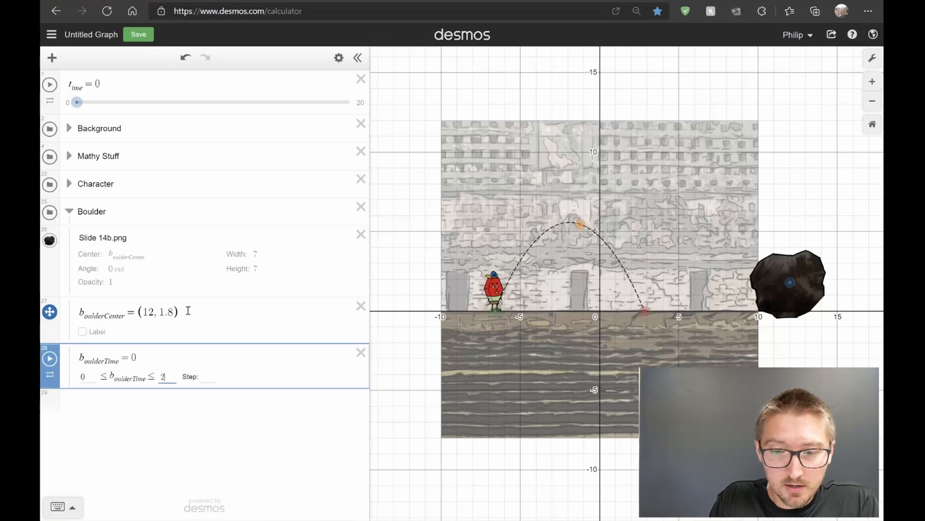
{"action": "key", "text": "Return"}
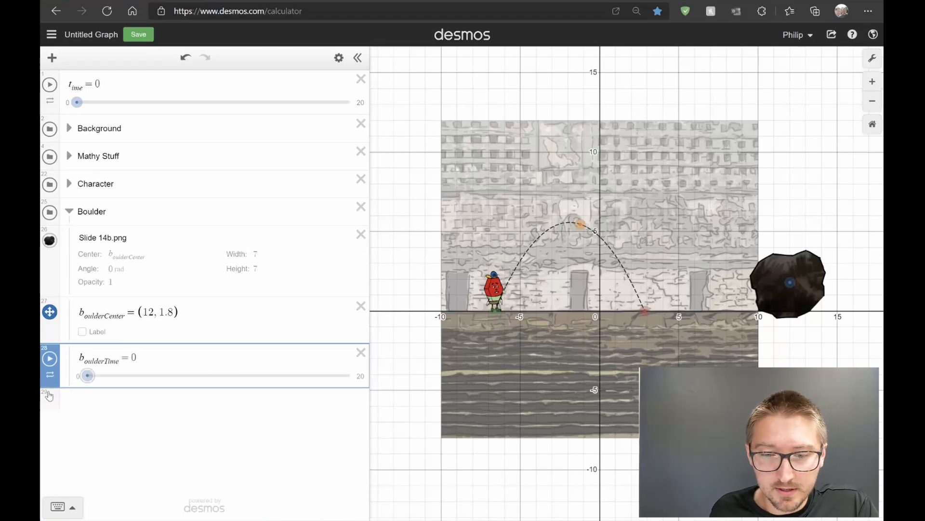
Slow down the animation speed of the b_oulderTime slider.
{"action": "left_click", "coordinate": [50, 374]}
{"action": "left_click", "coordinate": [115, 415]}
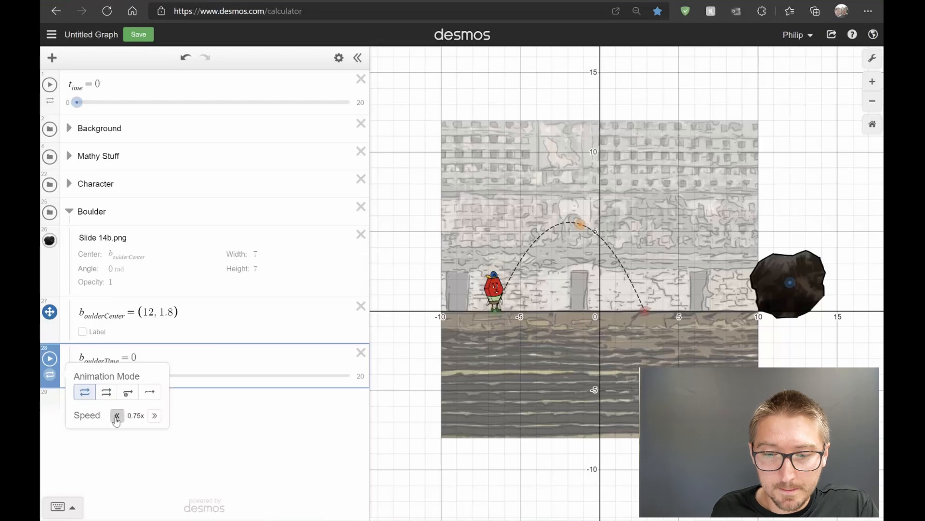
{"action": "left_click", "coordinate": [117, 420]}
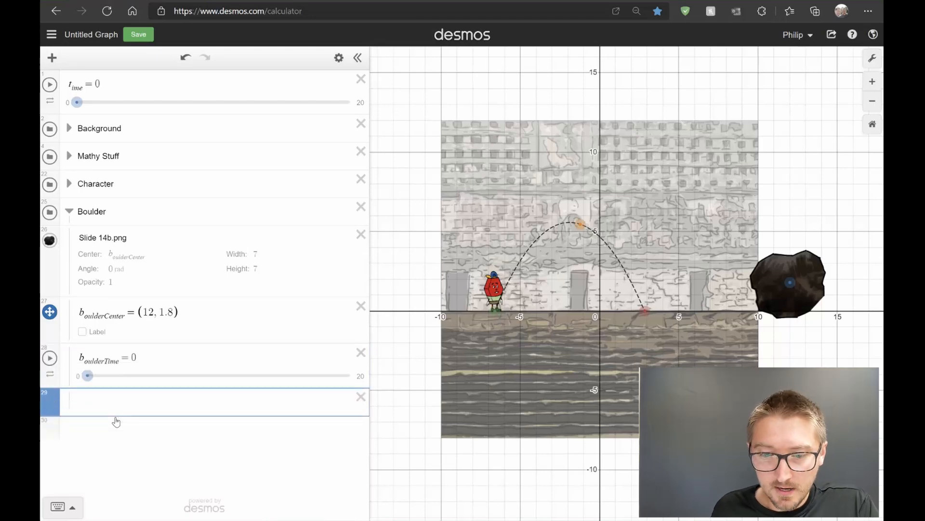
Add the expression b_oulderSpeed = 4 below the b_oulderTime slider.
{"action": "type", "text": "b"}
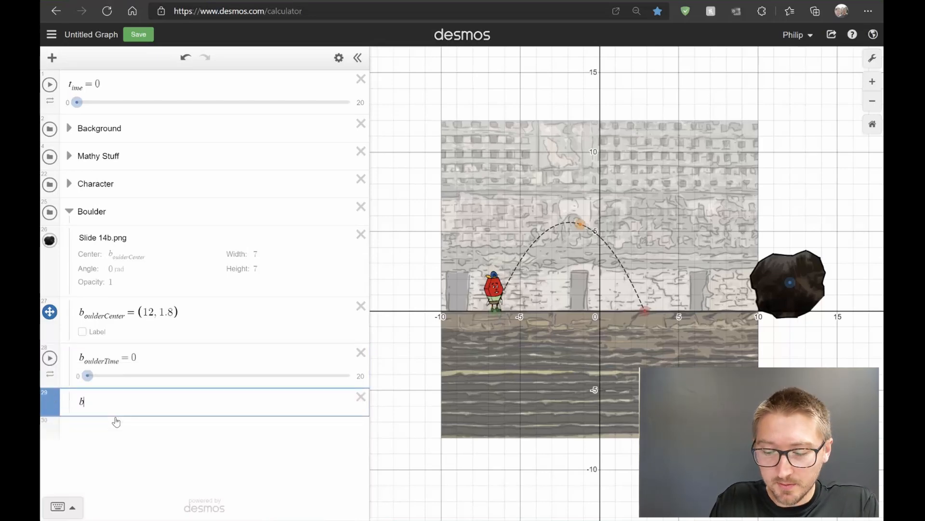
{"action": "type", "text": "_oulderS"}
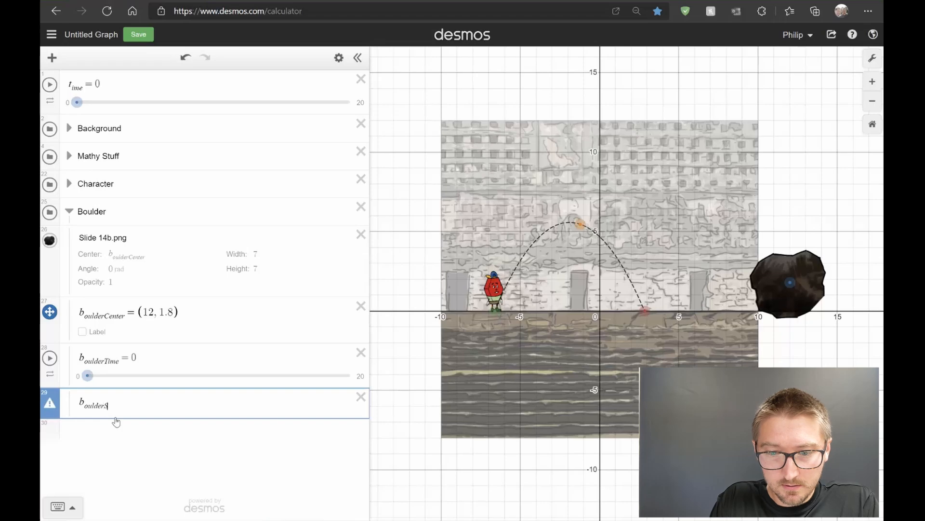
{"action": "type", "text": "peed="}
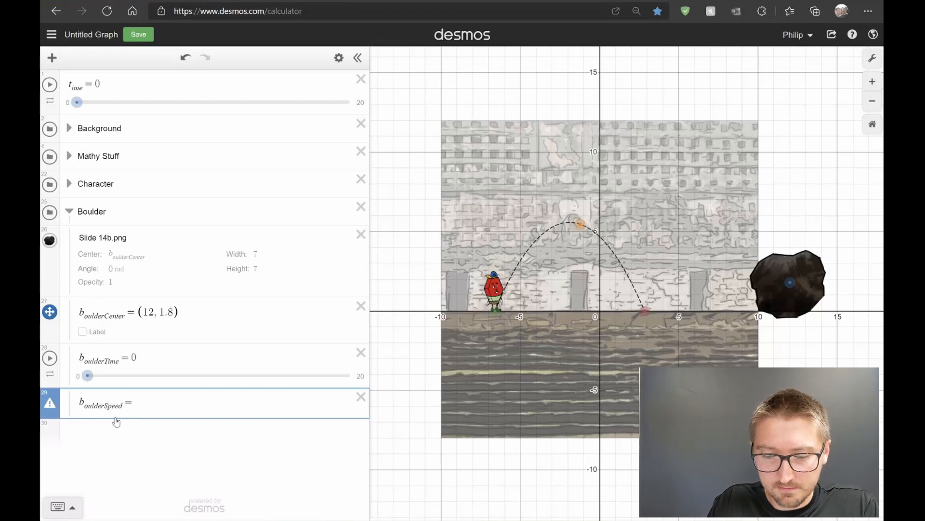
{"action": "type", "text": "8"}
{"action": "key", "text": "BackSpace"}
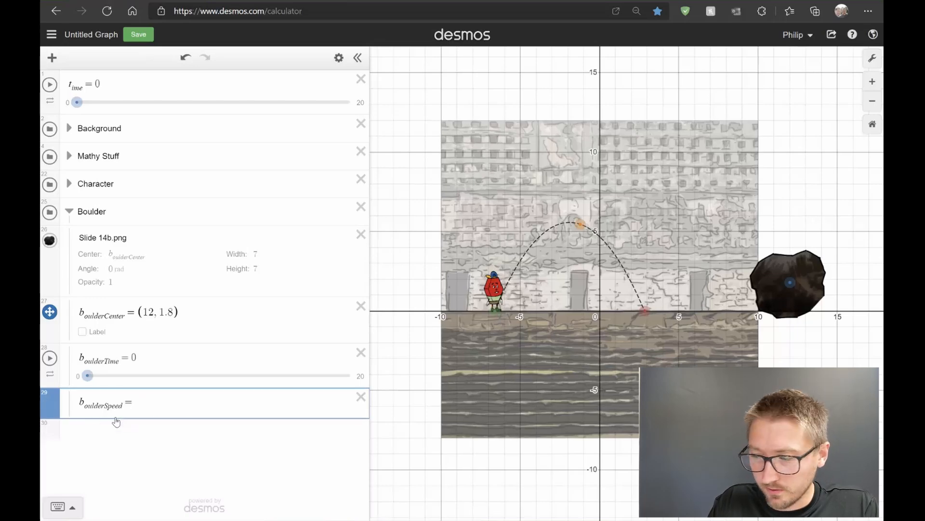
{"action": "type", "text": "4"}
Set the b_oulderSpeed slider's limits from 0 to 10.
{"action": "left_click", "coordinate": [115, 422]}
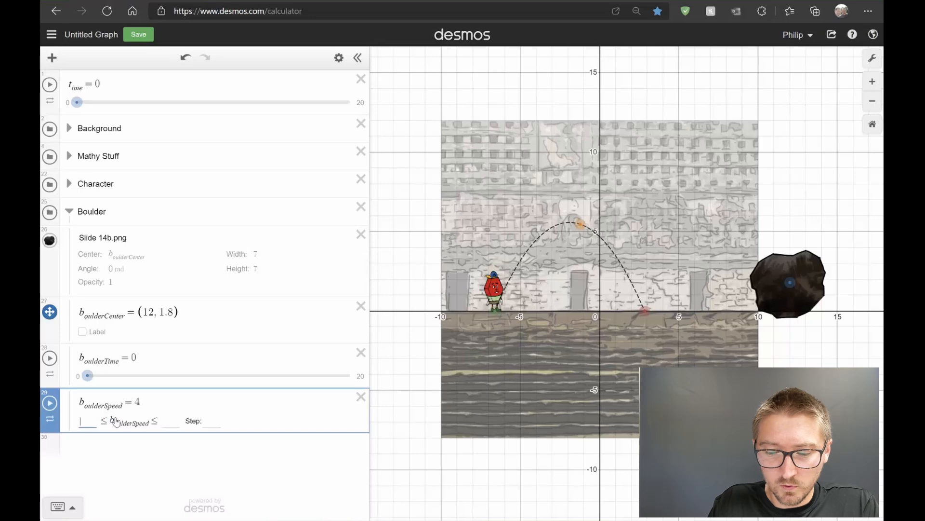
{"action": "type", "text": "0"}
{"action": "key", "text": "Tab"}
{"action": "type", "text": "101"}
{"action": "key", "text": "BackSpace"}
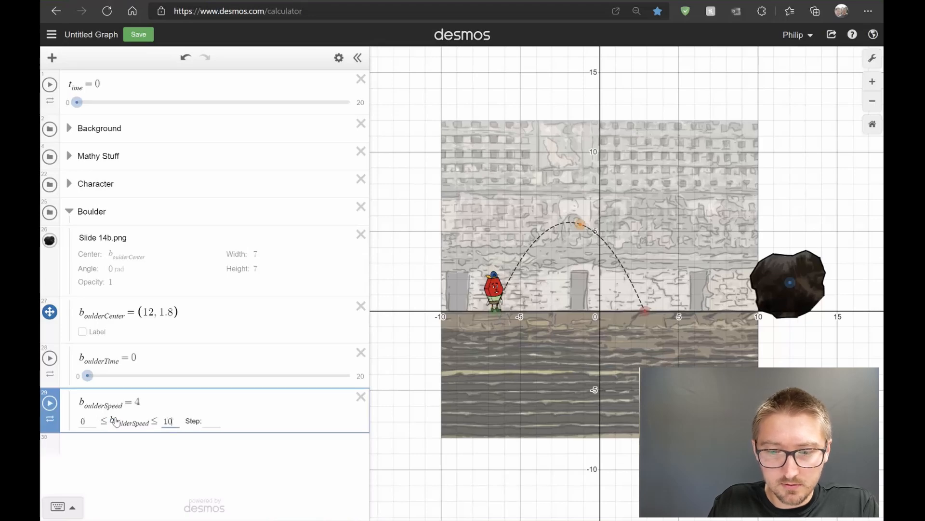
{"action": "key", "text": "Tab"}
{"action": "key", "text": "Return"}
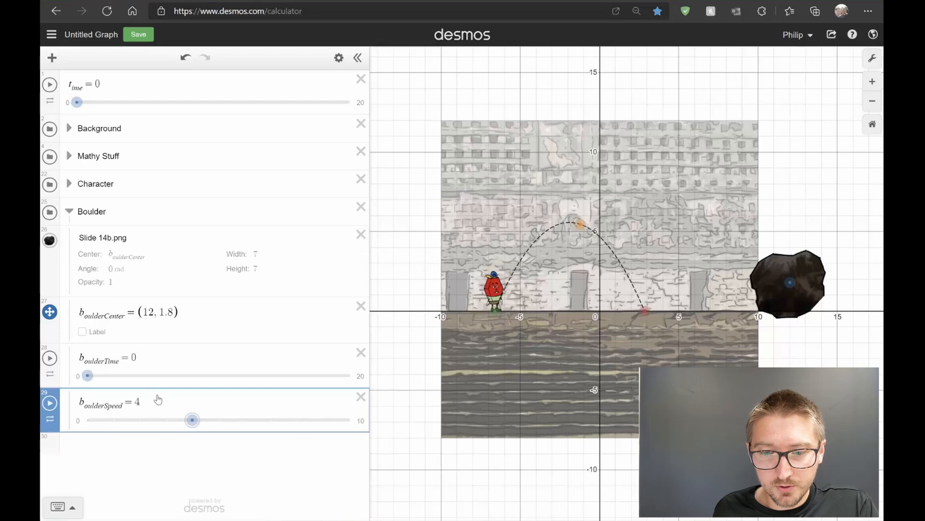
Extend the x-coordinate of b_oulderCenter to 12 - b_oulderSpeed · b_oulderTime, keeping 1.8 as the y-coordinate.
{"action": "left_click", "coordinate": [155, 313]}
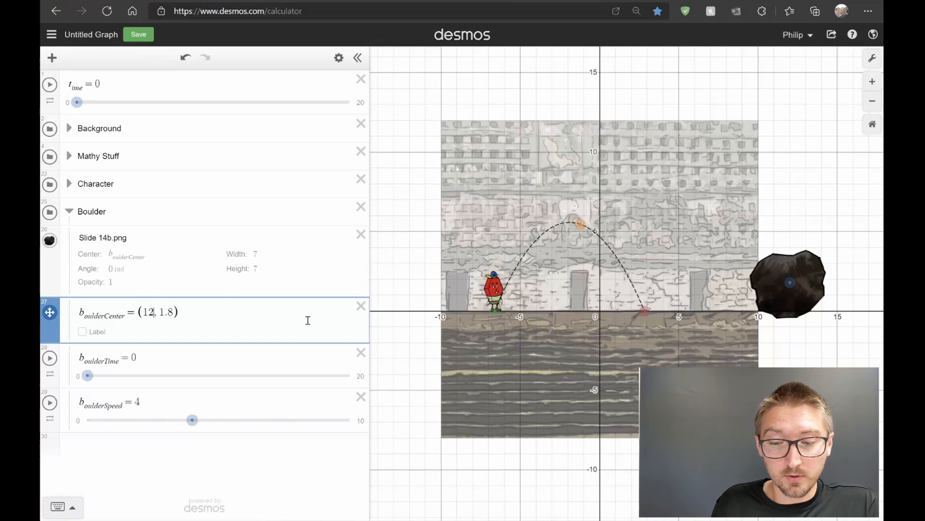
{"action": "type", "text": "-"}
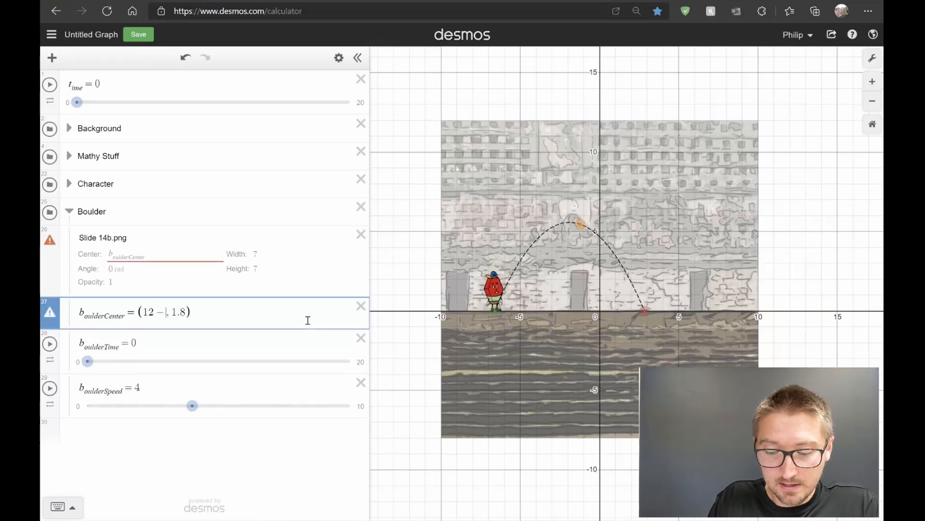
{"action": "type", "text": "b_oulder"}
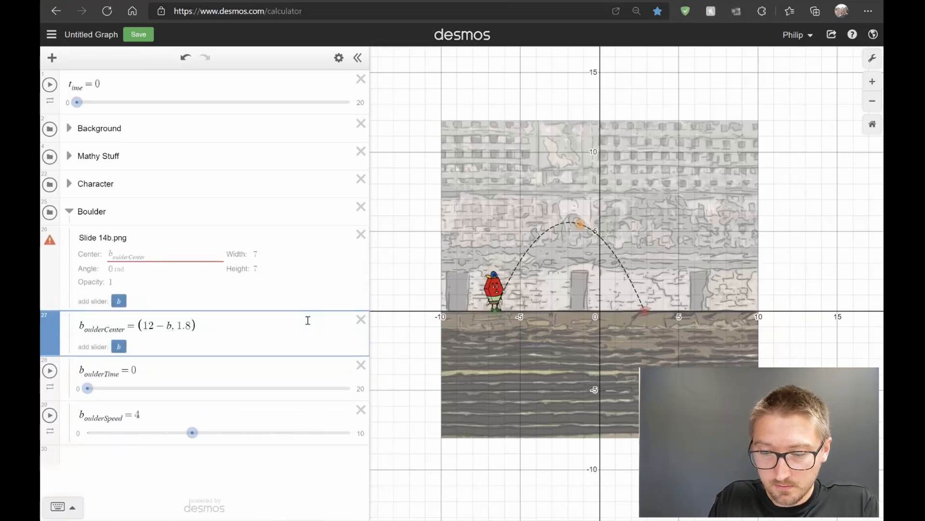
{"action": "type", "text": "Speed"}
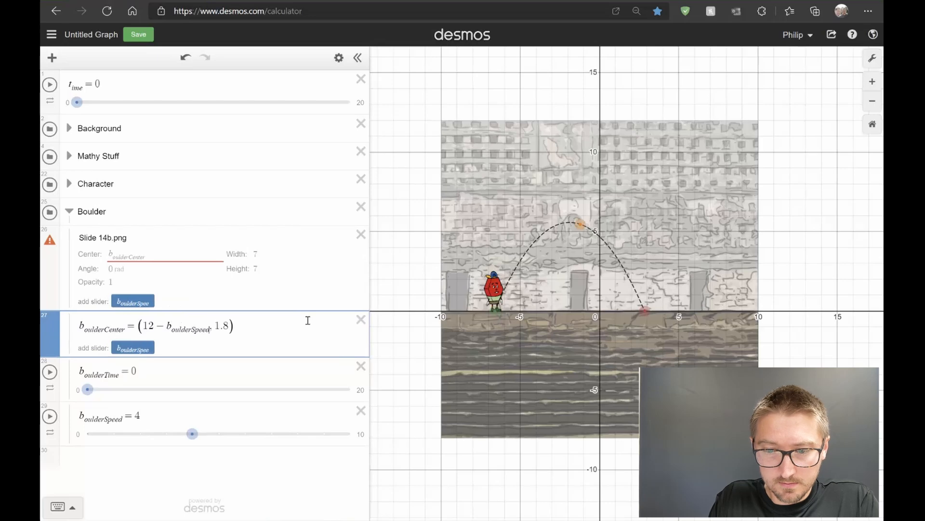
{"action": "type", "text": "*b_o"}
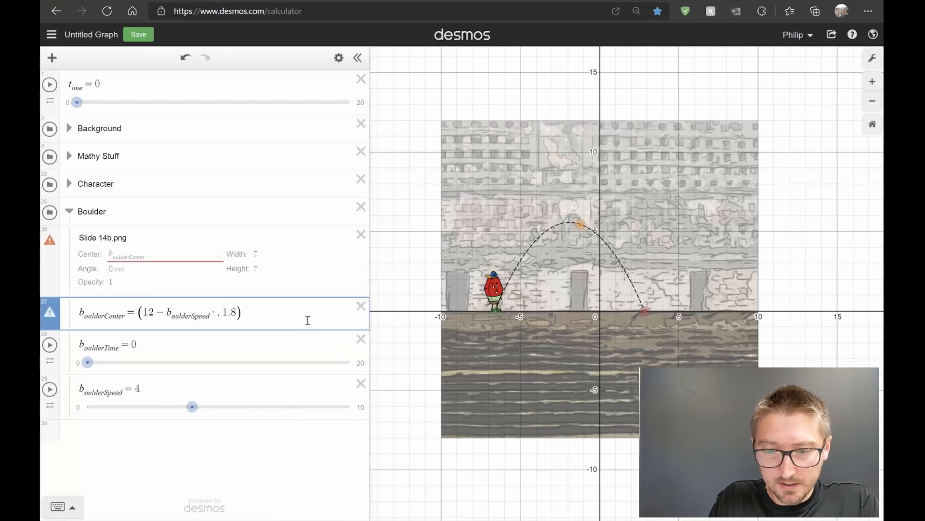
{"action": "type", "text": "ulderTim"}
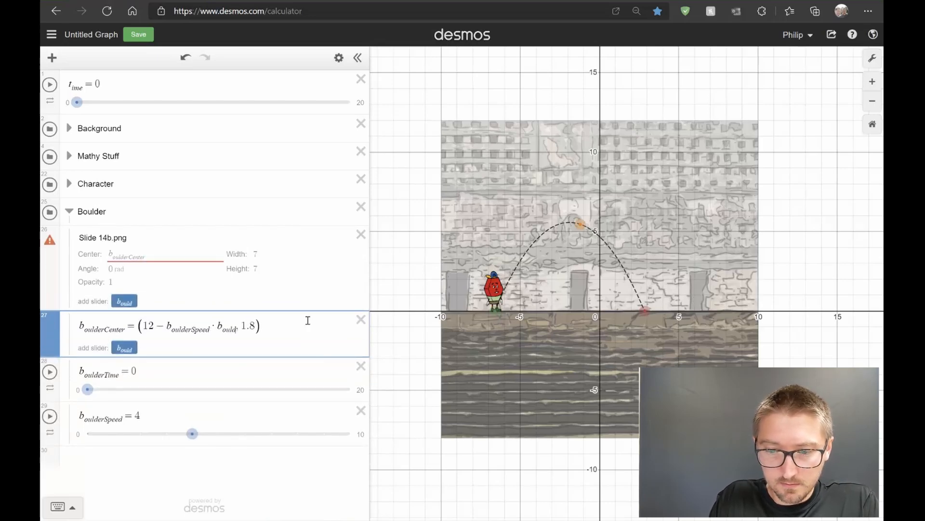
{"action": "type", "text": "e"}
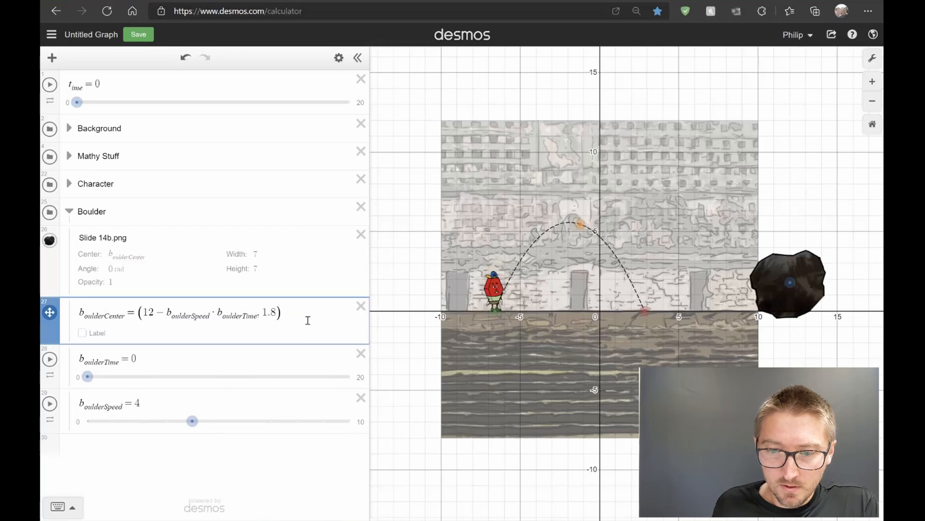
Play the b_oulderTime slider to preview the boulder rolling toward the character, and pause it just before they meet.
{"action": "left_click_drag", "start_coordinate": [257, 314], "coordinate": [164, 315]}
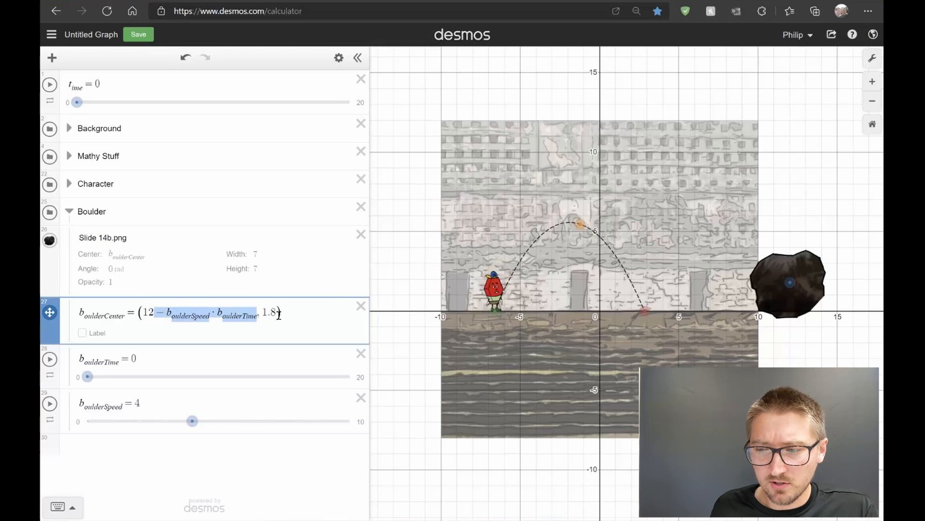
{"action": "left_click", "coordinate": [279, 313]}
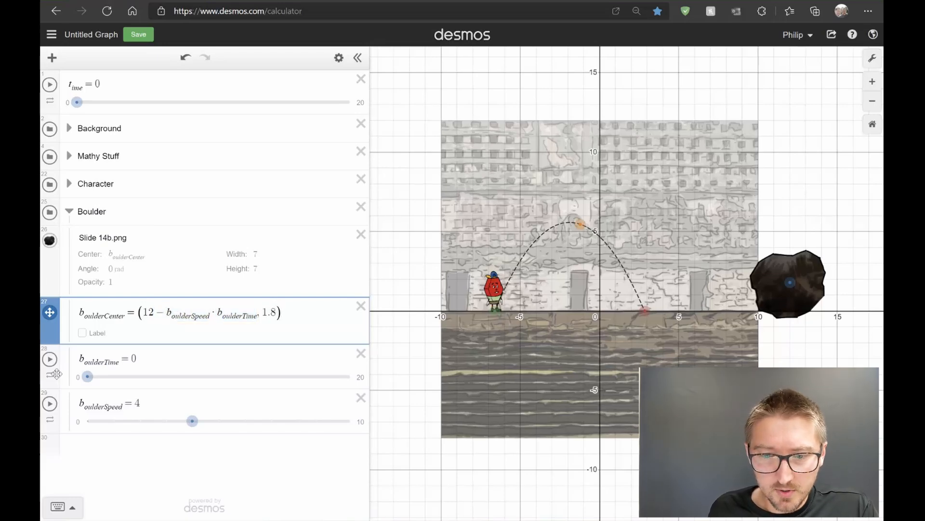
{"action": "left_click", "coordinate": [49, 359]}
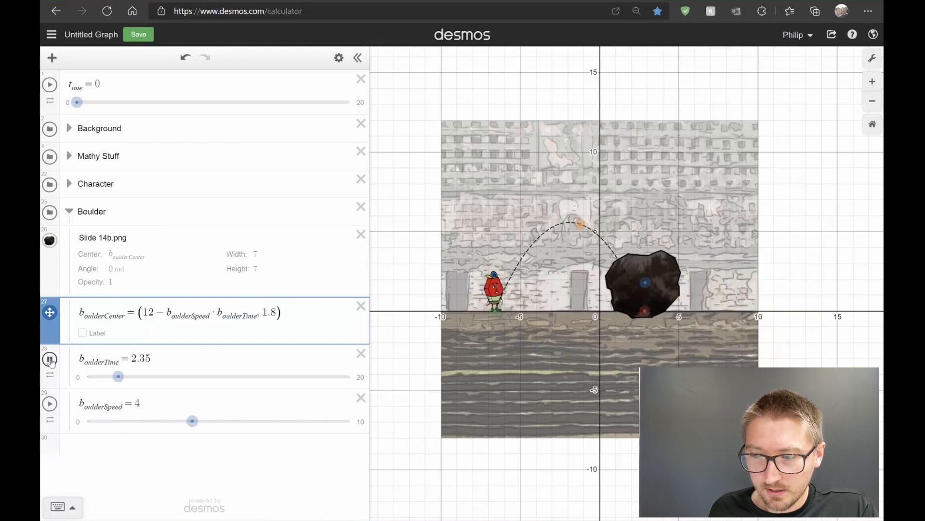
{"action": "left_click", "coordinate": [50, 360]}
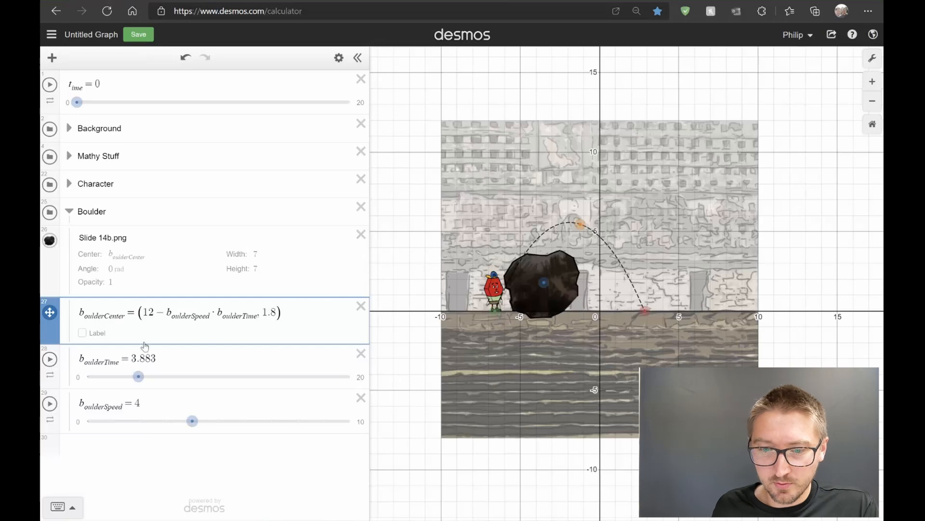
Add the expression b_oulderEndTime = (12 - 0)/b_oulderTime below the b_oulderSpeed slider.
{"action": "left_click", "coordinate": [148, 404]}
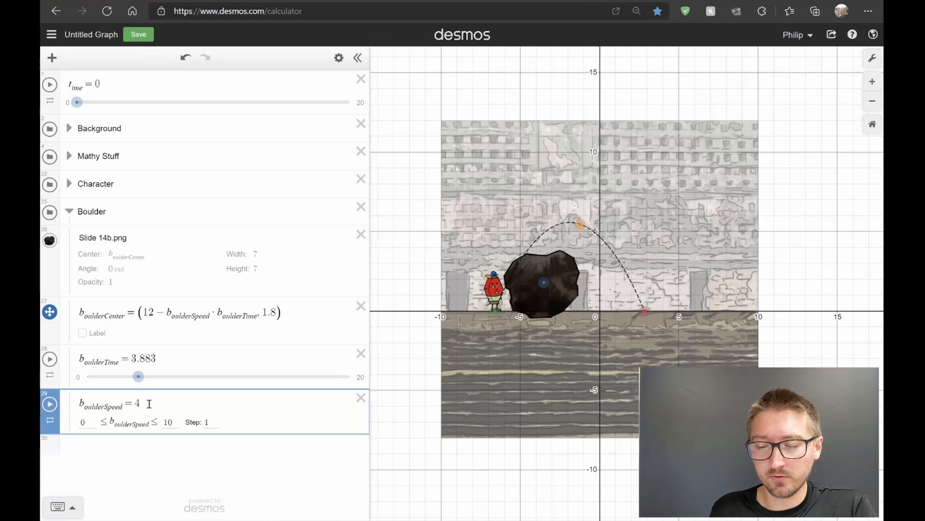
{"action": "key", "text": "Return"}
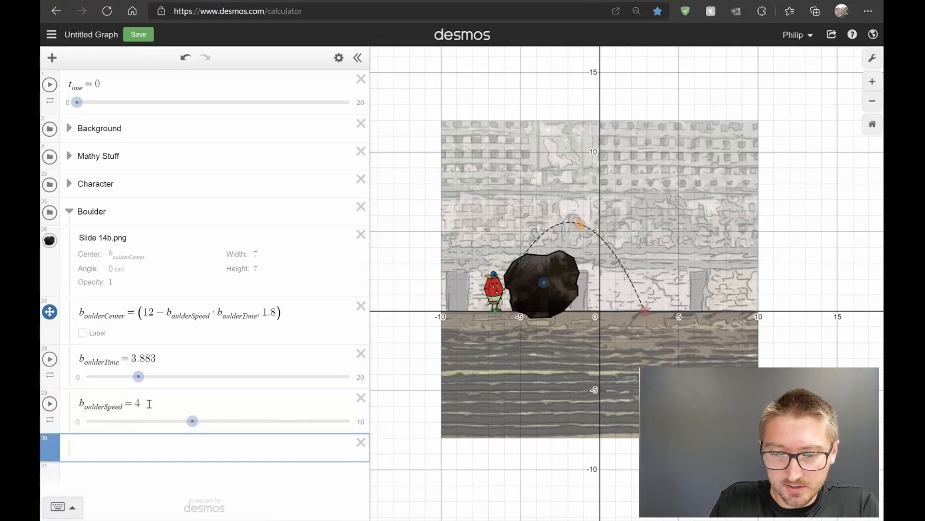
{"action": "type", "text": "b_ouldewr"}
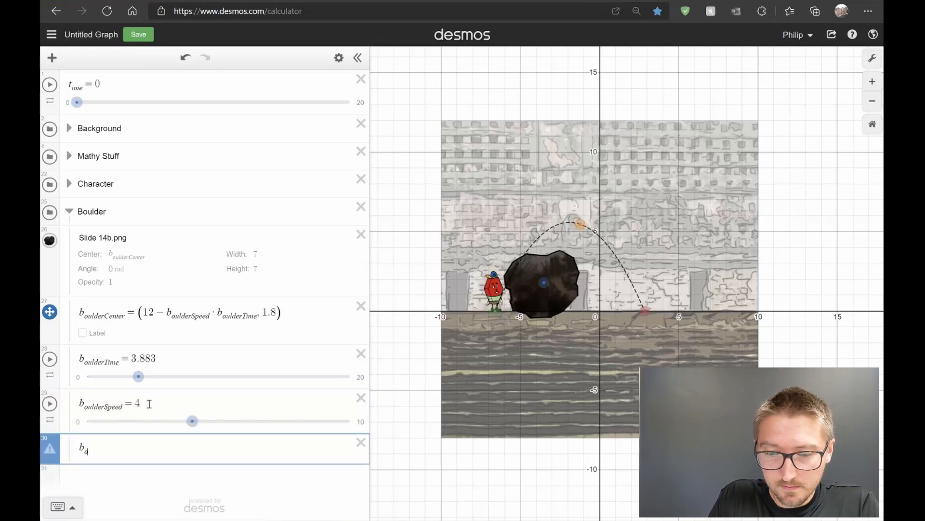
{"action": "key", "text": "BackSpace"}
{"action": "key", "text": "BackSpace"}
{"action": "key", "text": "BackSpace"}
{"action": "type", "text": "er"}
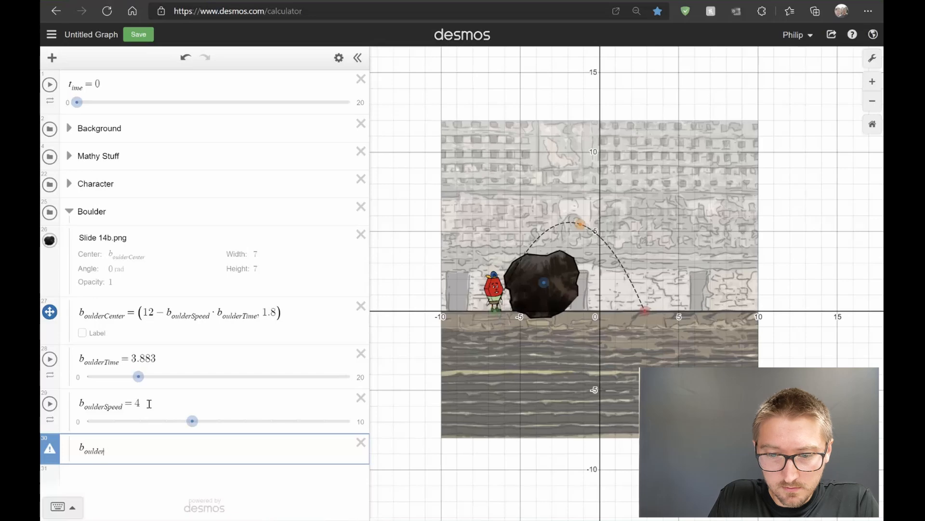
{"action": "type", "text": "EndTime "}
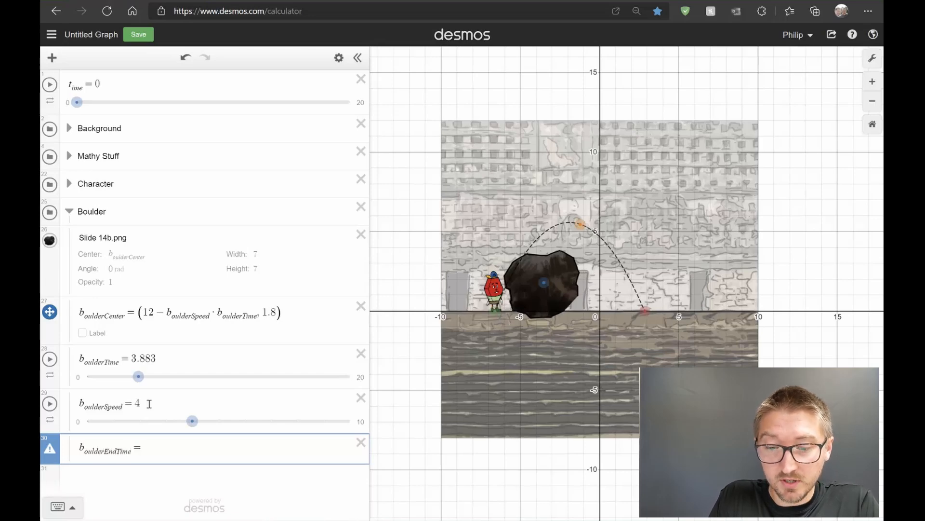
{"action": "type", "text": "= 12"}
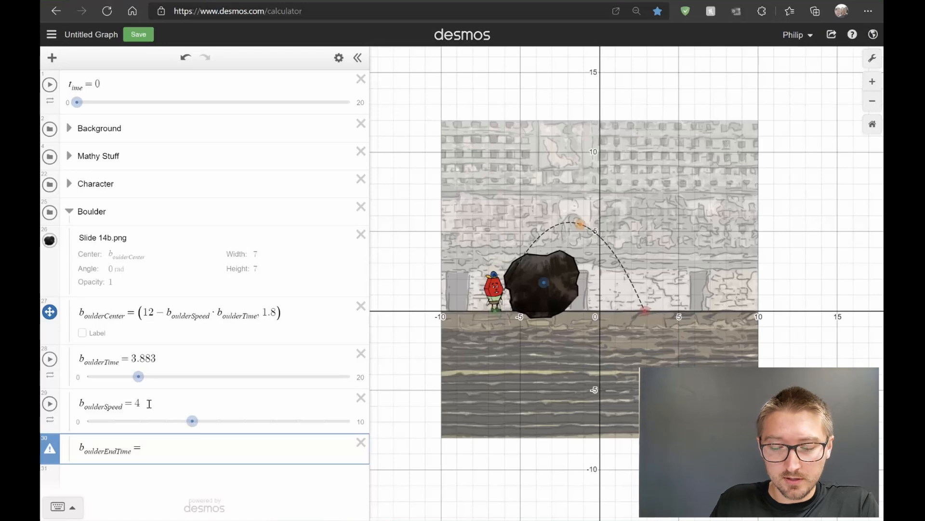
{"action": "key", "text": "BackSpace"}
{"action": "key", "text": "BackSpace"}
{"action": "type", "text": "(12"}
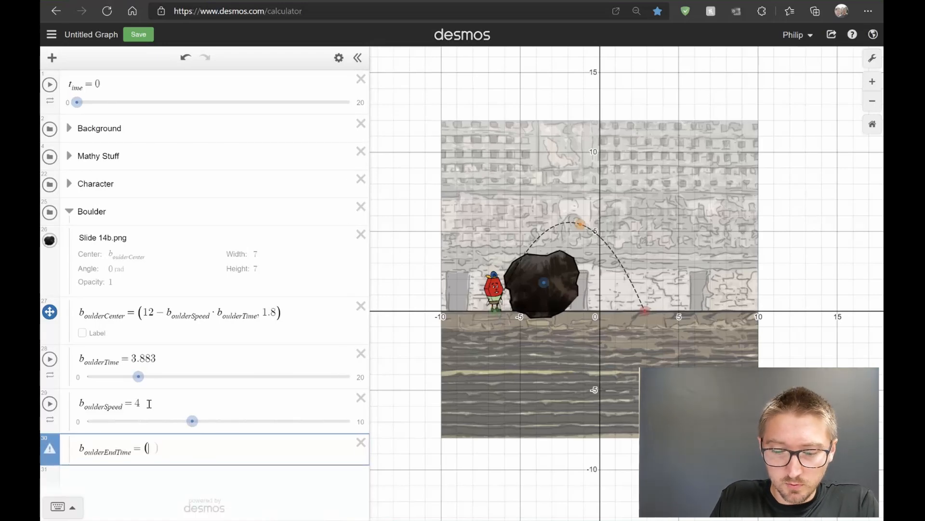
{"action": "type", "text": "-0"}
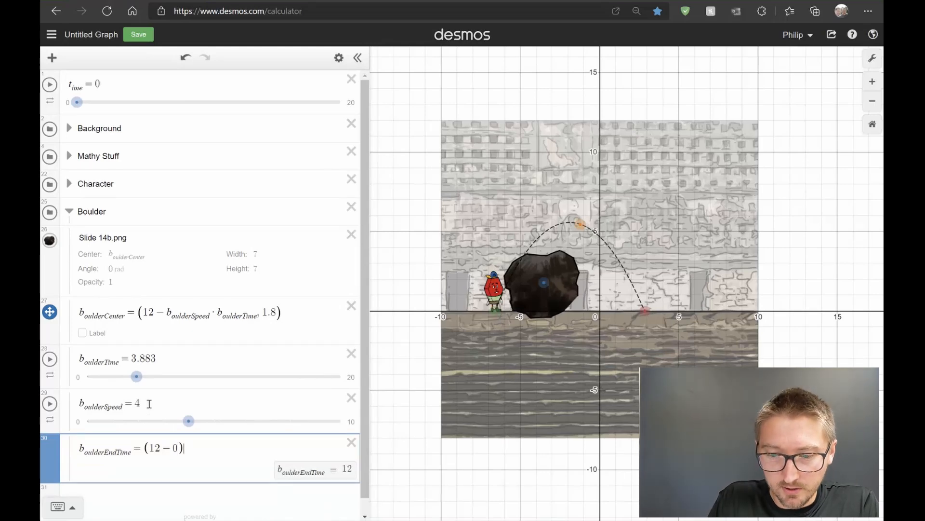
{"action": "type", "text": "/b"}
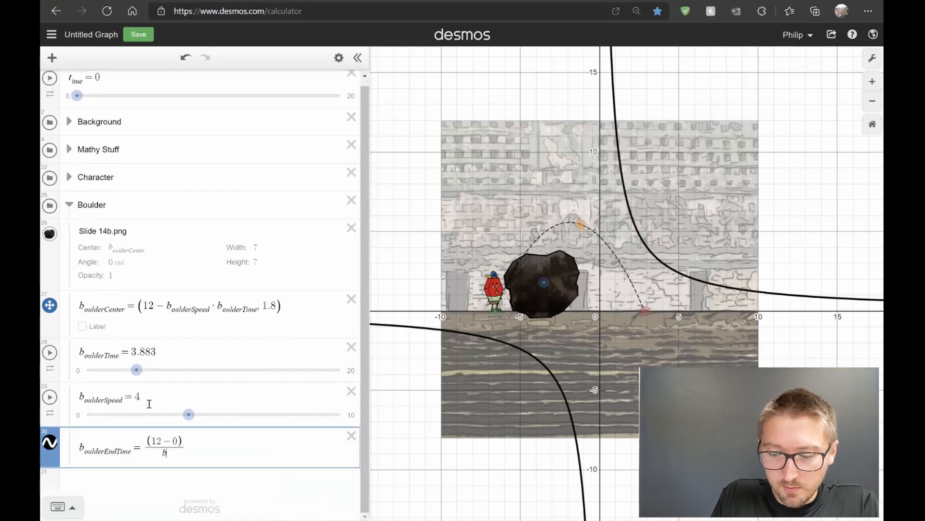
{"action": "type", "text": "_oulderTime"}
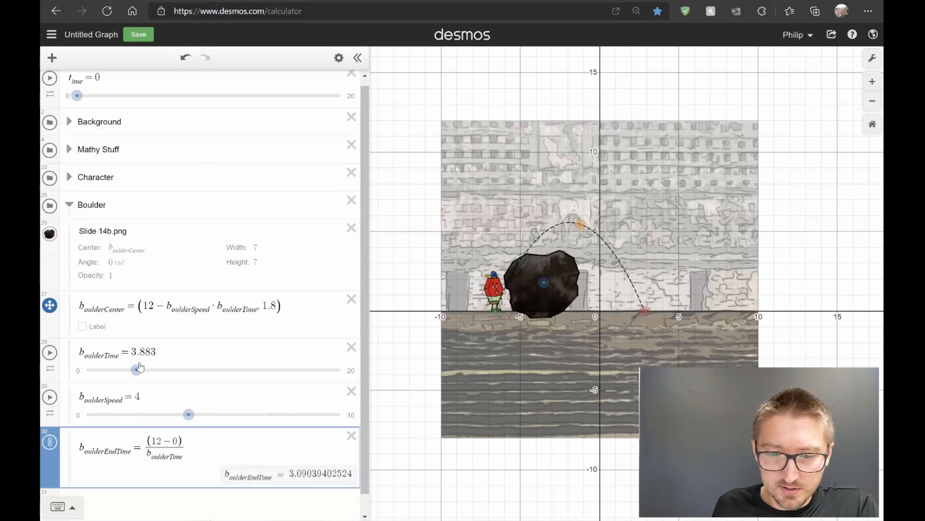
Move the b_oulderTime slider to 3.1 and change the denominator of b_oulderEndTime to b_oulderSpeed.
{"action": "left_click_drag", "start_coordinate": [136, 371], "coordinate": [127, 374]}
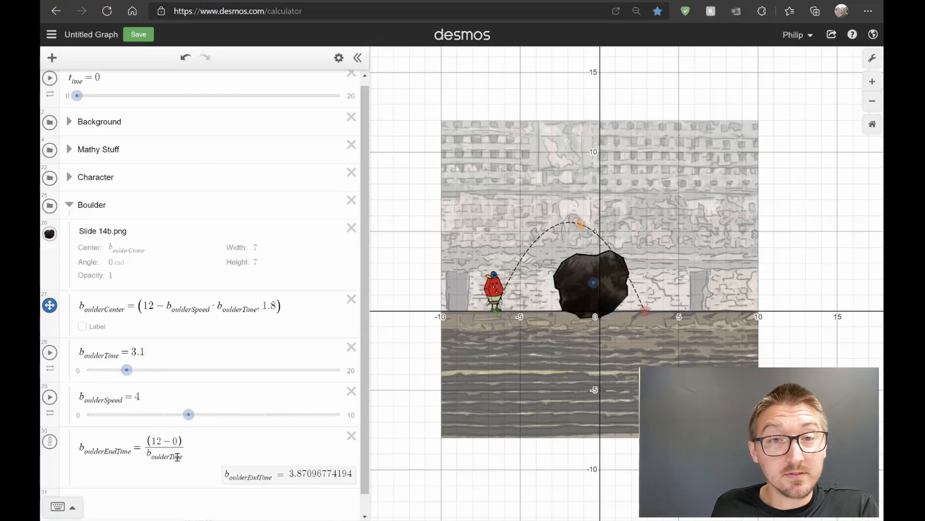
{"action": "left_click_drag", "start_coordinate": [182, 456], "coordinate": [188, 460]}
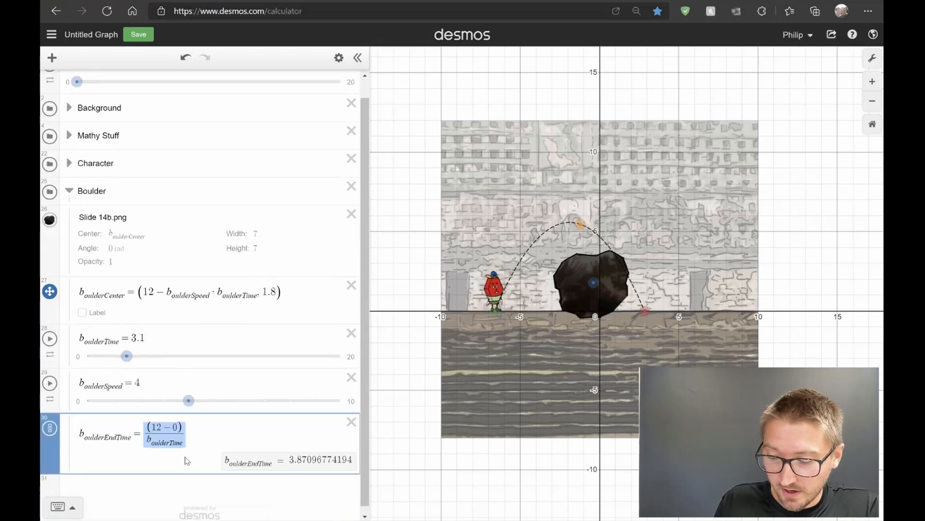
{"action": "left_click", "coordinate": [187, 460]}
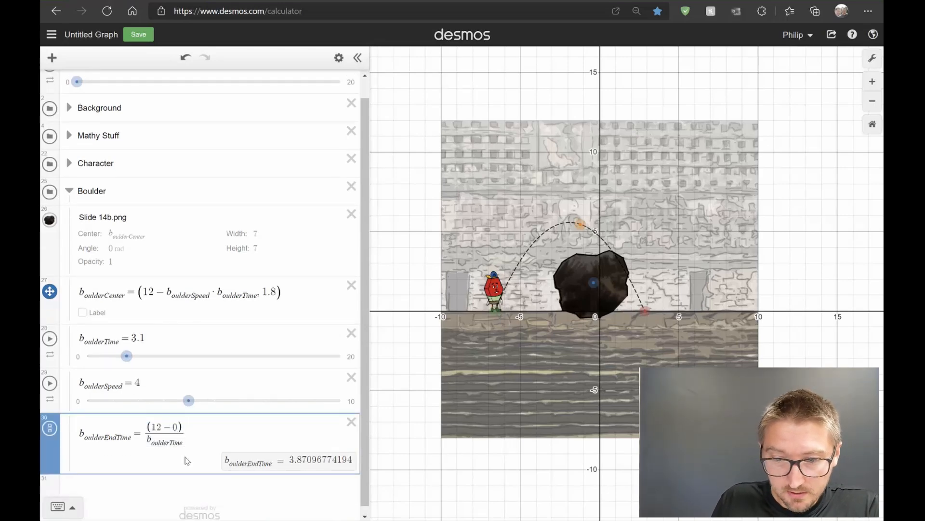
{"action": "key", "text": "BackSpace"}
{"action": "key", "text": "BackSpace"}
{"action": "key", "text": "BackSpace"}
{"action": "key", "text": "BackSpace"}
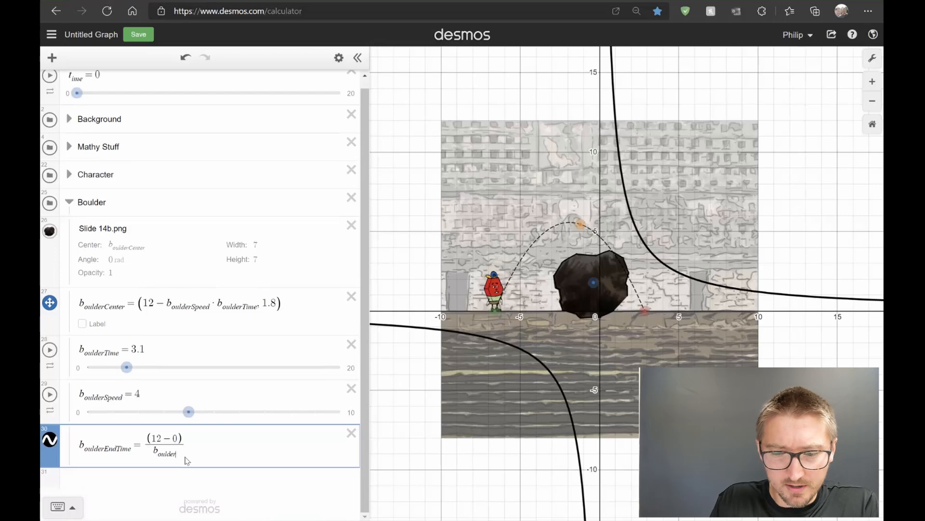
{"action": "type", "text": "Speed"}
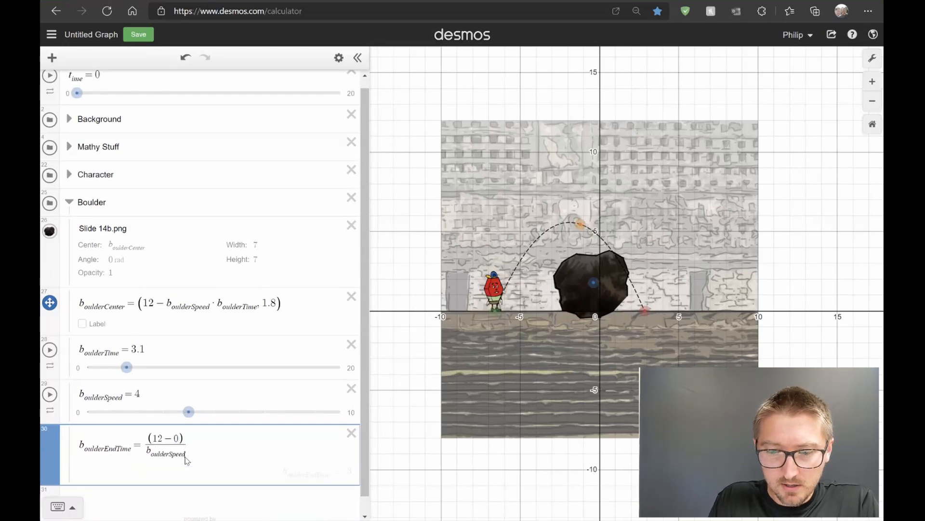
Set the b_oulderTime slider to 3 to check the boulder's position against the calculated end time.
{"action": "left_click", "coordinate": [126, 368]}
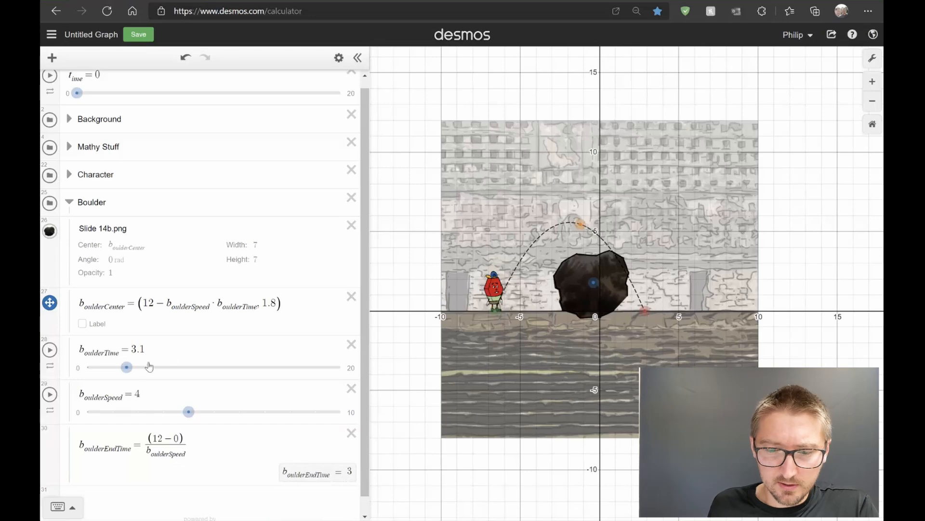
{"action": "left_click_drag", "start_coordinate": [126, 371], "coordinate": [125, 372]}
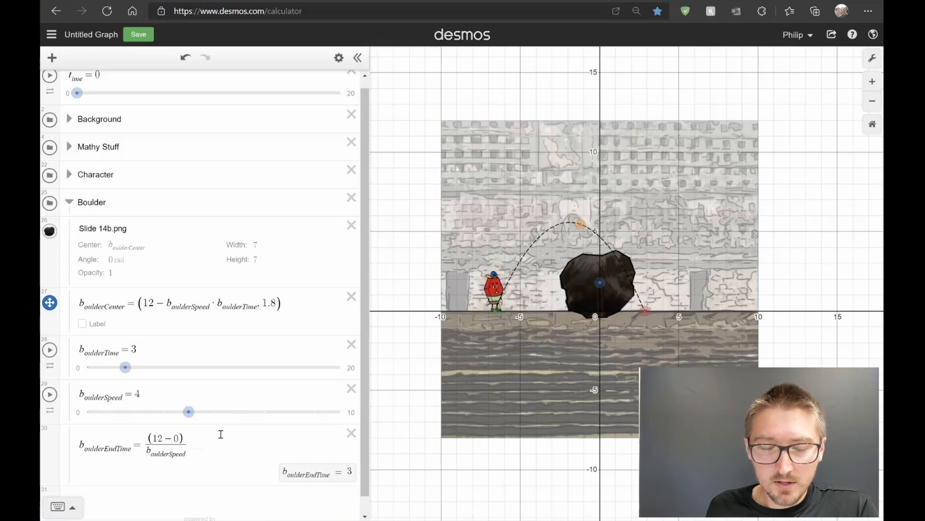
Reset b_oulderTime to 0 and play its animation, pausing it once the boulder has passed the y-axis.
{"action": "left_click_drag", "start_coordinate": [125, 367], "coordinate": [88, 367]}
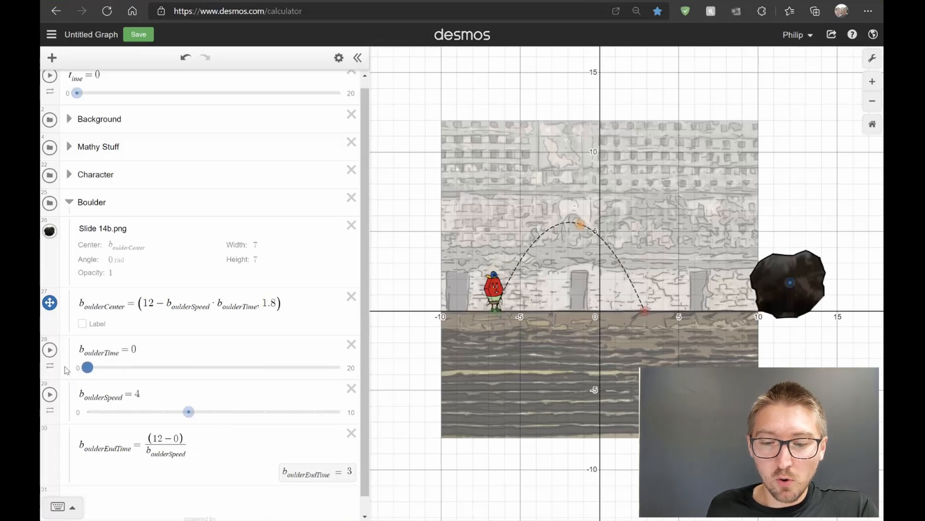
{"action": "left_click", "coordinate": [49, 350]}
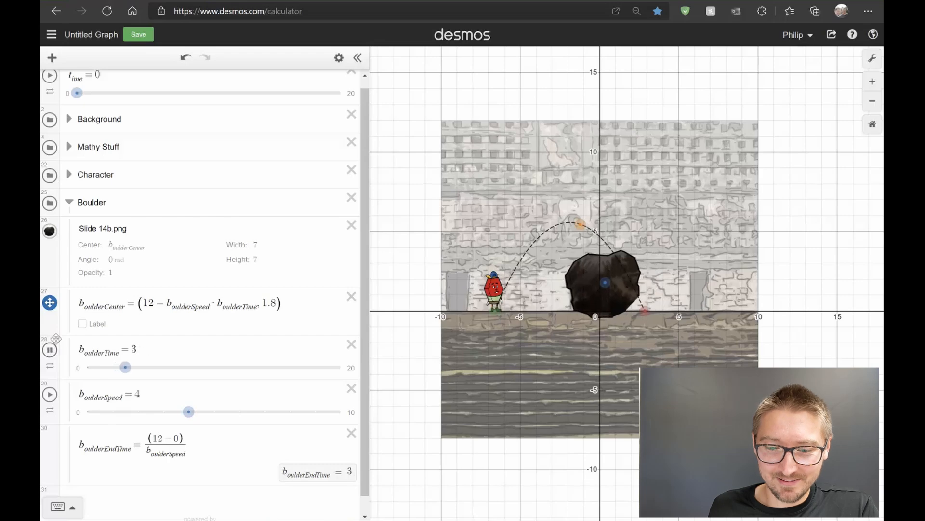
{"action": "left_click", "coordinate": [51, 351]}
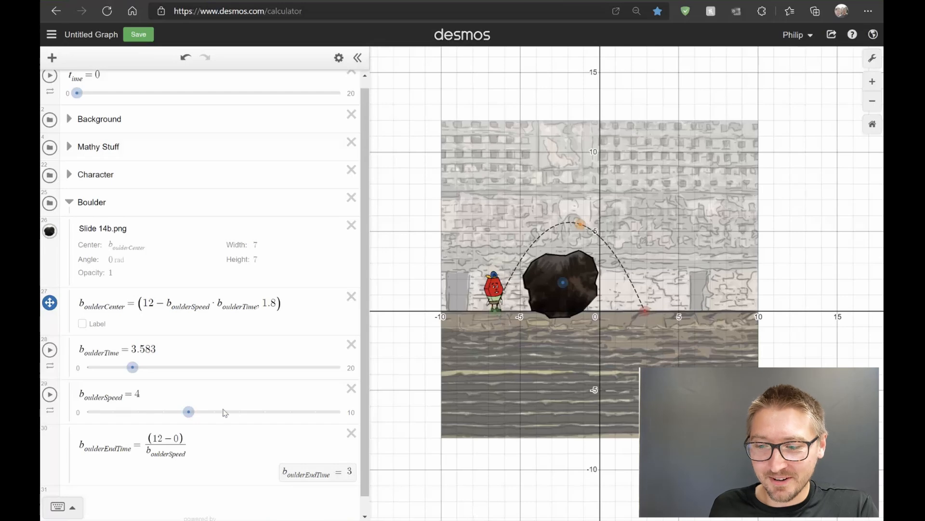
Set the angle of the boulder image to b_oulderTime · b_oulderSpeed.
{"action": "scroll", "coordinate": [212, 414], "scroll_direction": "down", "scroll_amount": 1}
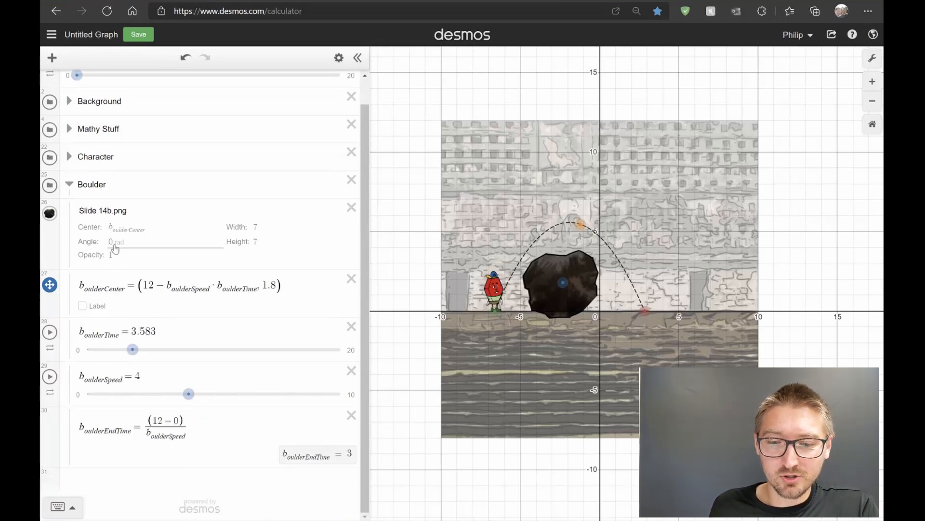
{"action": "left_click", "coordinate": [115, 248]}
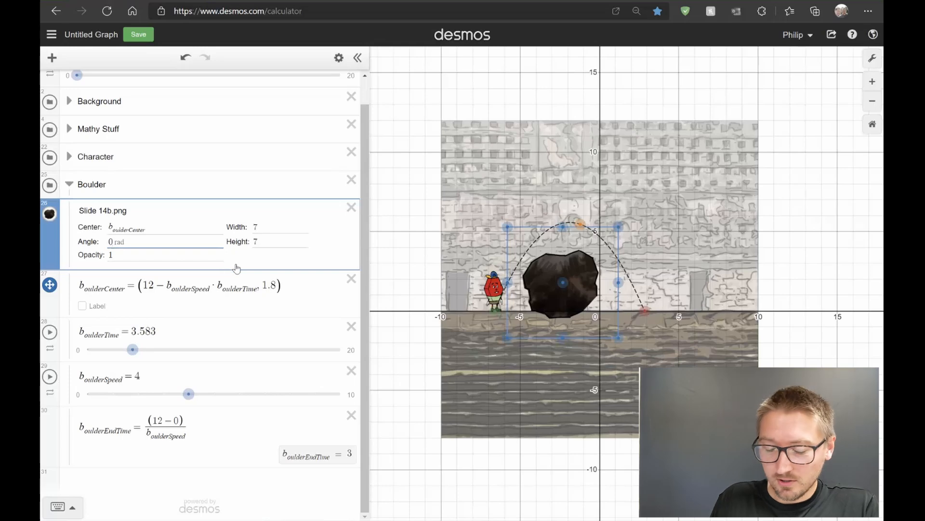
{"action": "key", "text": "BackSpace"}
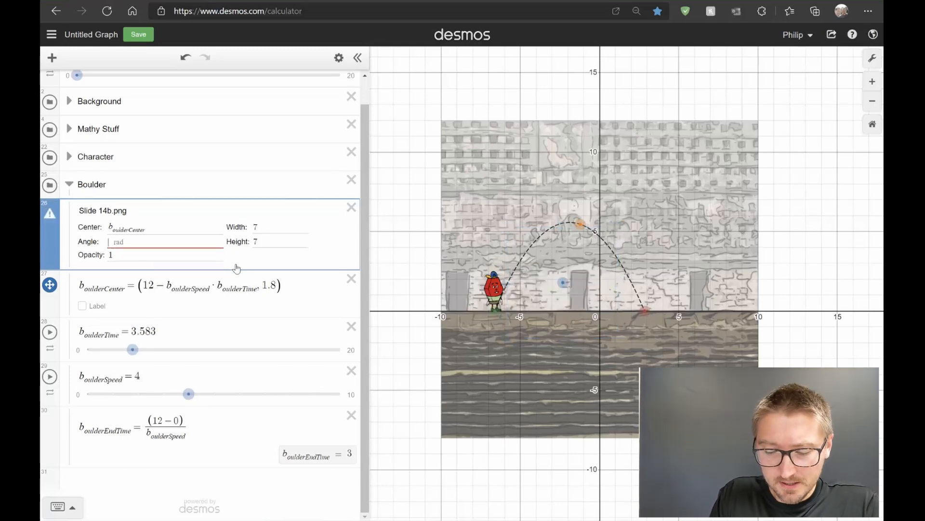
{"action": "type", "text": "b_oulde"}
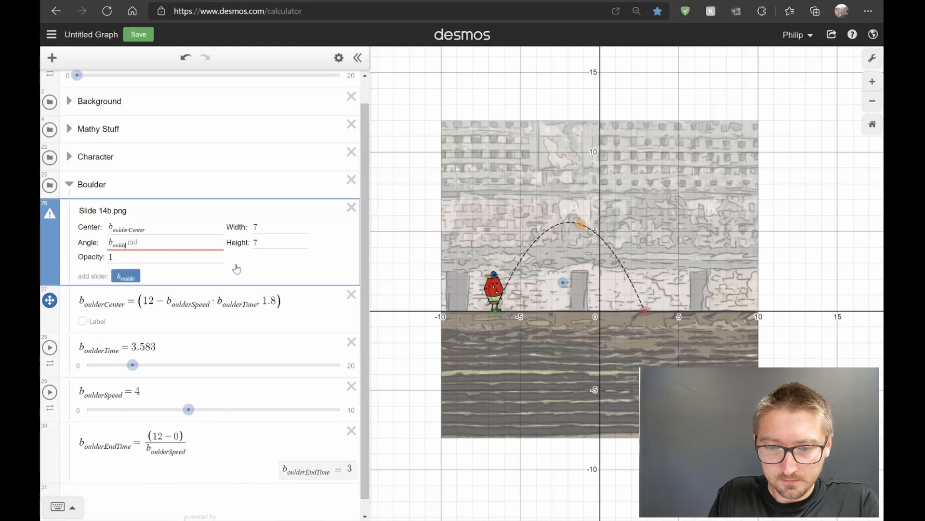
{"action": "type", "text": "rTim"}
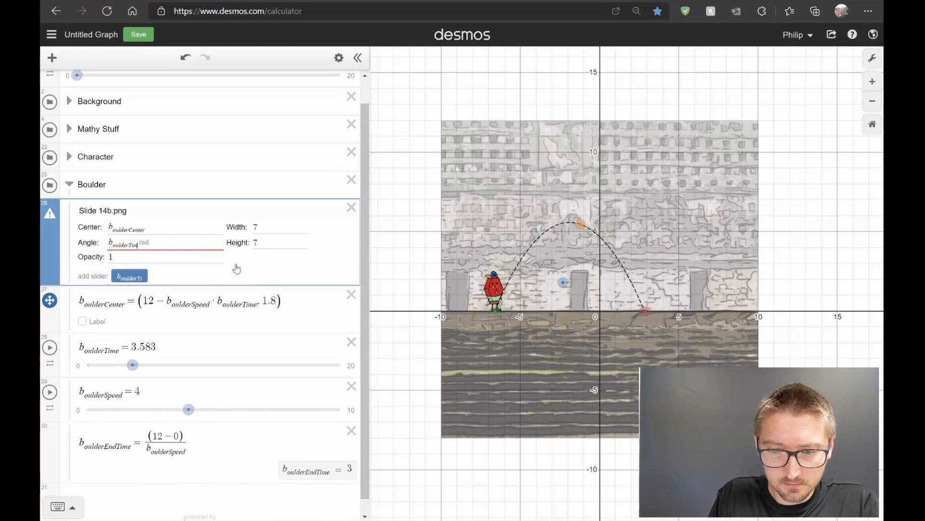
{"action": "type", "text": "e*8"}
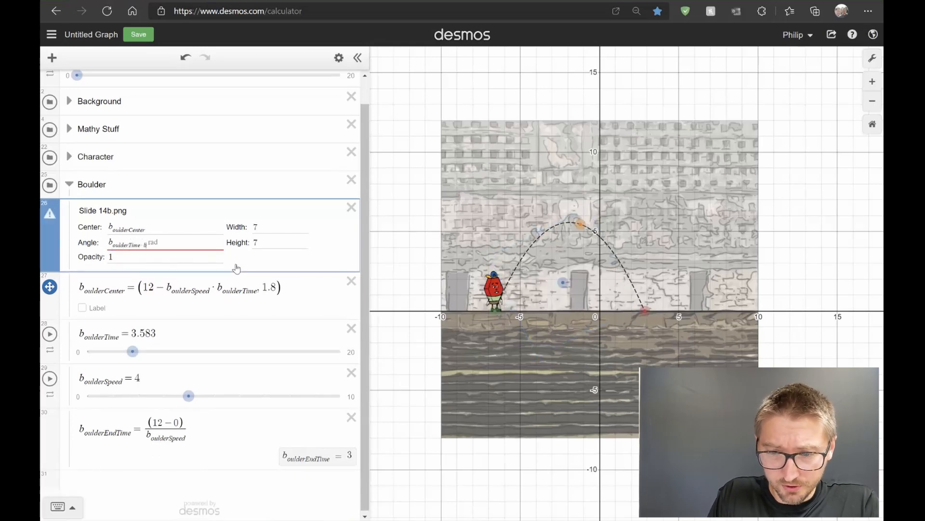
{"action": "key", "text": "BackSpace"}
{"action": "key", "text": "BackSpace"}
{"action": "key", "text": "BackSpace"}
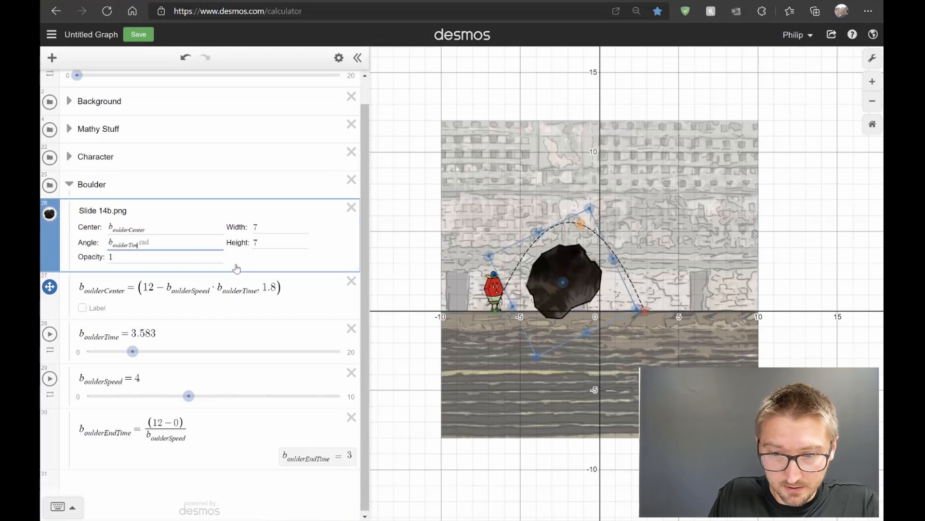
{"action": "type", "text": "e ⋅ "}
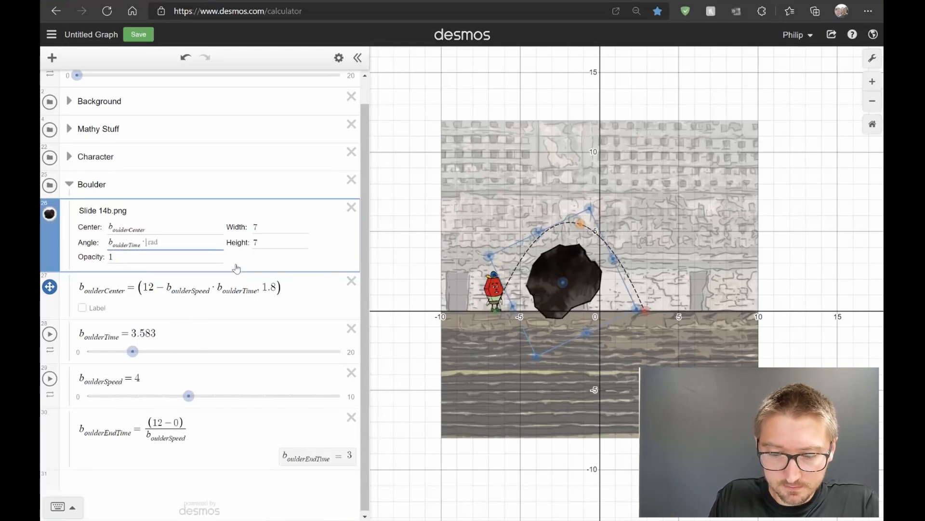
{"action": "type", "text": "b_oulde"}
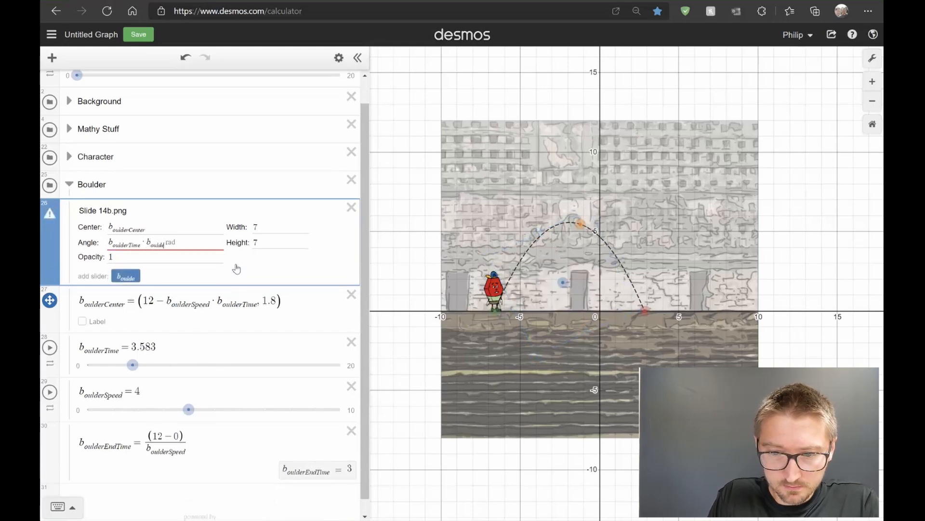
{"action": "type", "text": "rSpeed"}
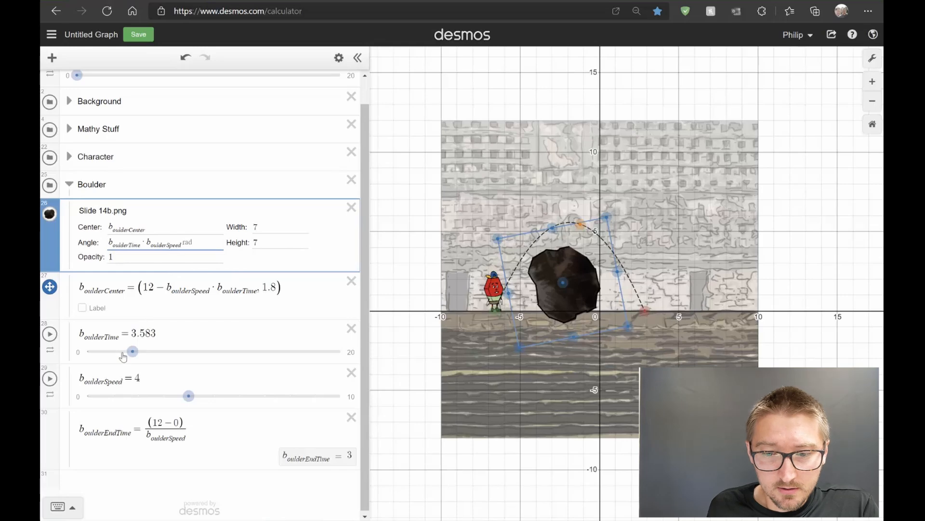
Reset b_oulderTime to 0 and play its animation to check the boulder's rotation, pausing it near the character.
{"action": "left_click_drag", "start_coordinate": [132, 352], "coordinate": [88, 352]}
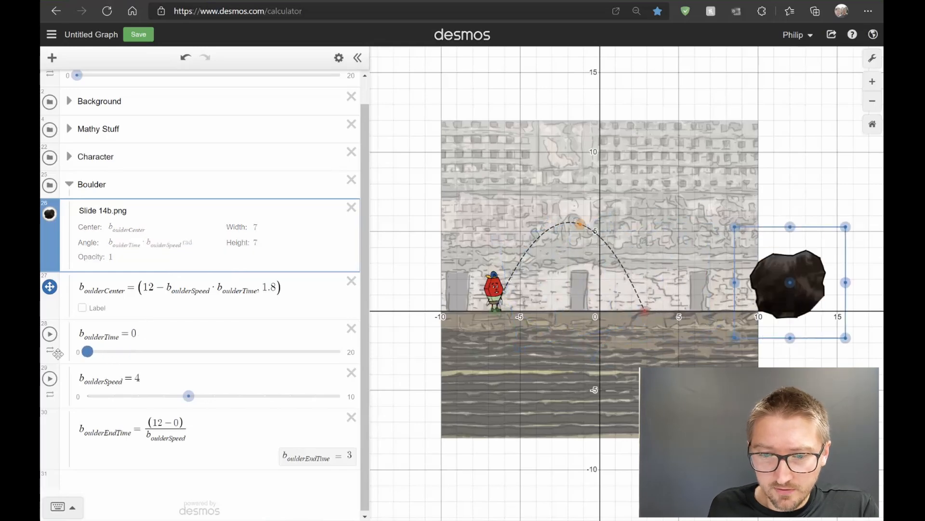
{"action": "left_click", "coordinate": [49, 334]}
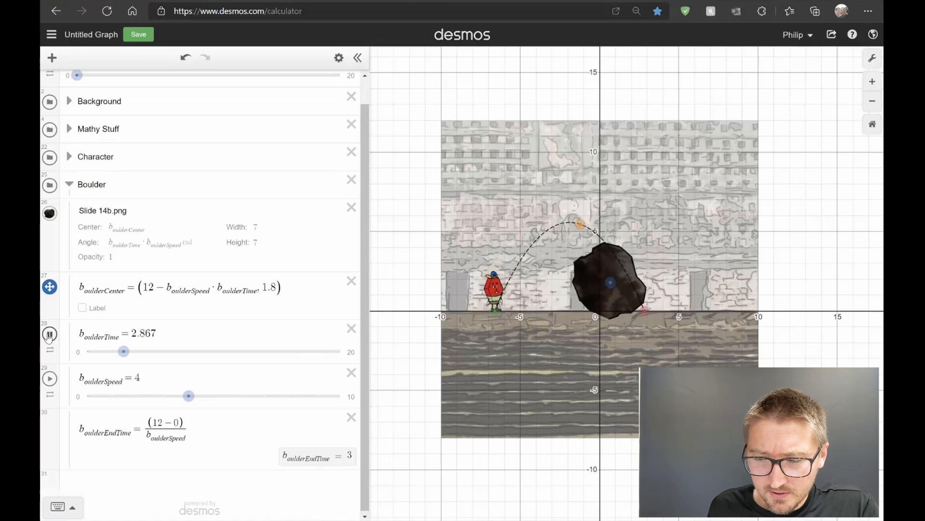
{"action": "left_click", "coordinate": [50, 334]}
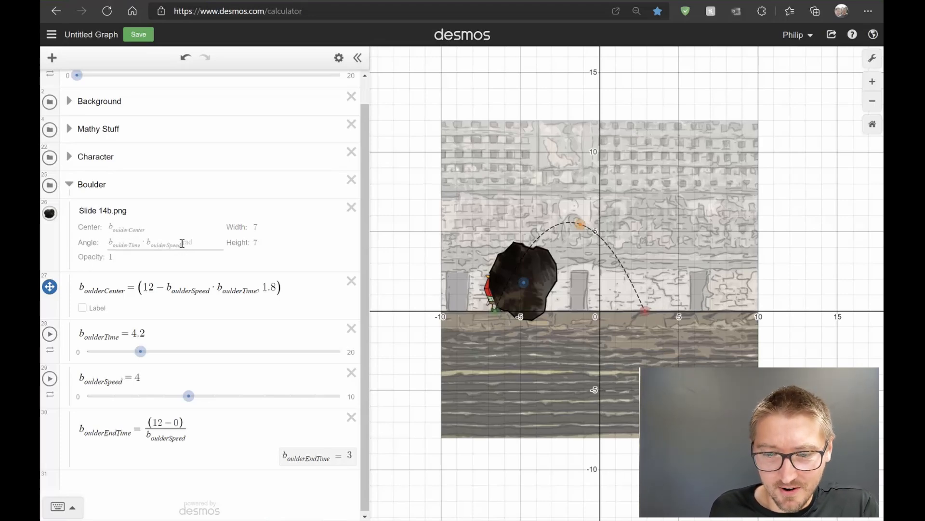
Divide b_oulderSpeed by π in the boulder's angle and replay the b_oulderTime animation from 0.
{"action": "left_click", "coordinate": [187, 242]}
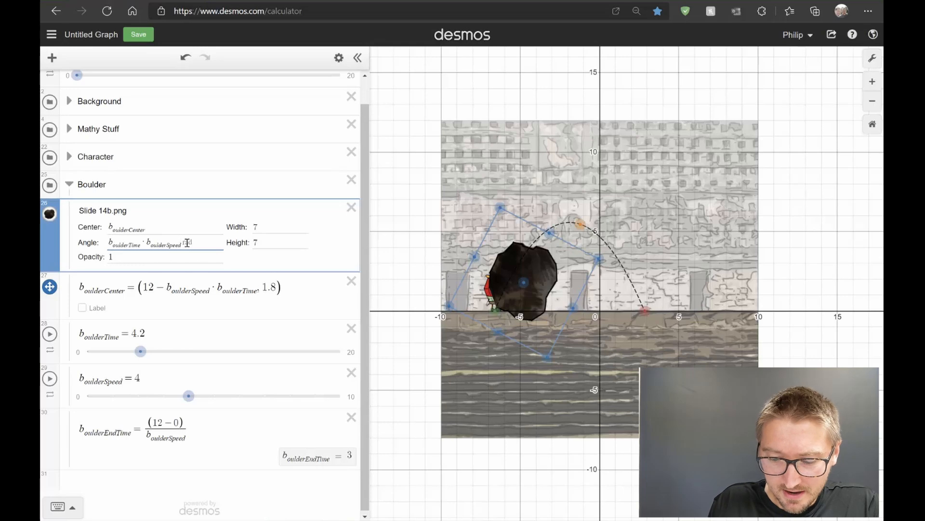
{"action": "type", "text": "/"}
{"action": "type", "text": "pi"}
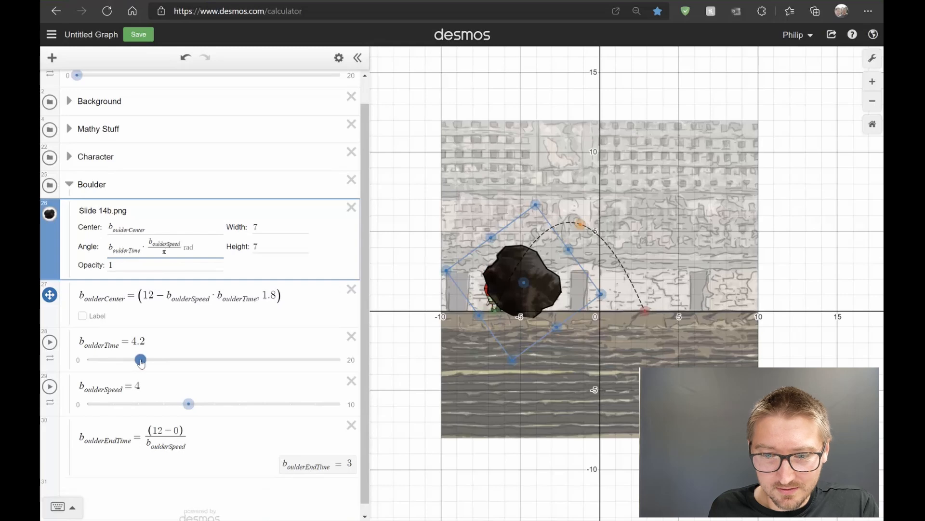
{"action": "left_click_drag", "start_coordinate": [140, 362], "coordinate": [87, 359]}
{"action": "left_click", "coordinate": [49, 342]}
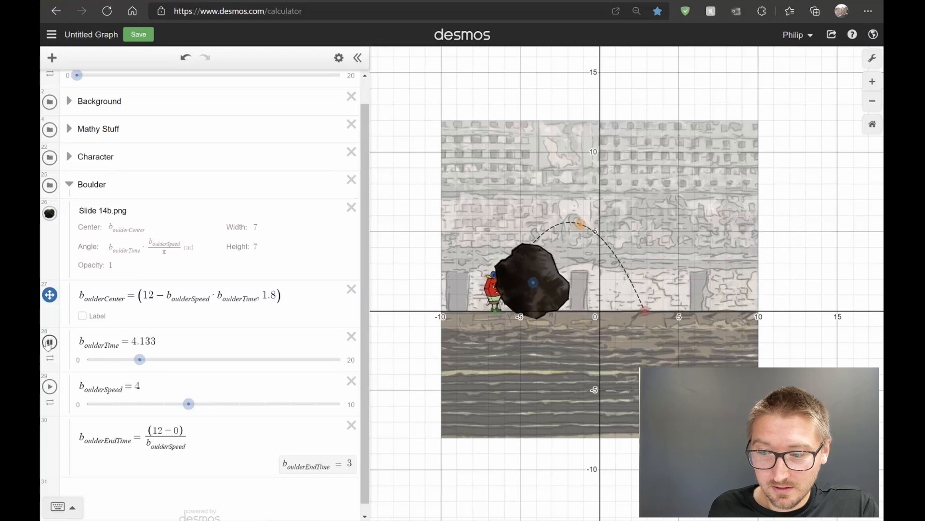
{"action": "left_click", "coordinate": [49, 342]}
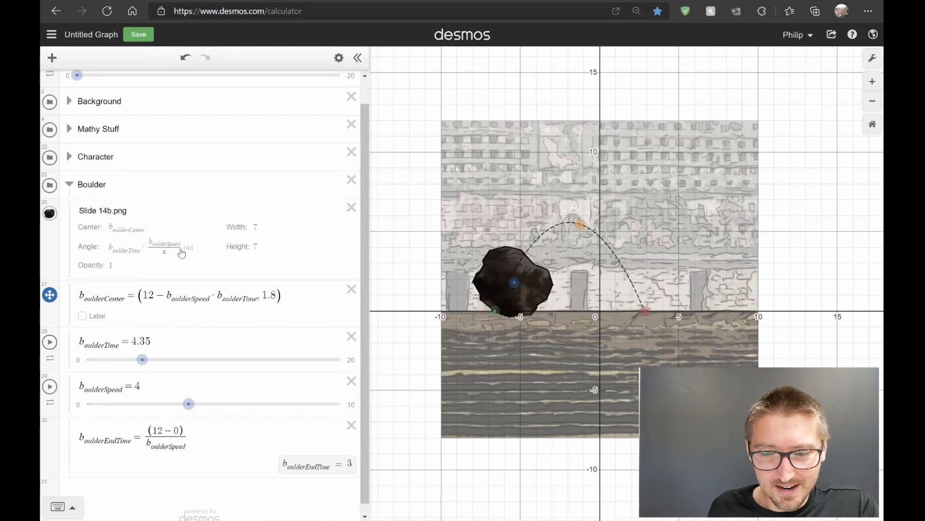
Multiply the boulder's angle expression by 2 and replay the roll from b_oulderTime = 0, pausing it near the character.
{"action": "left_click", "coordinate": [184, 247]}
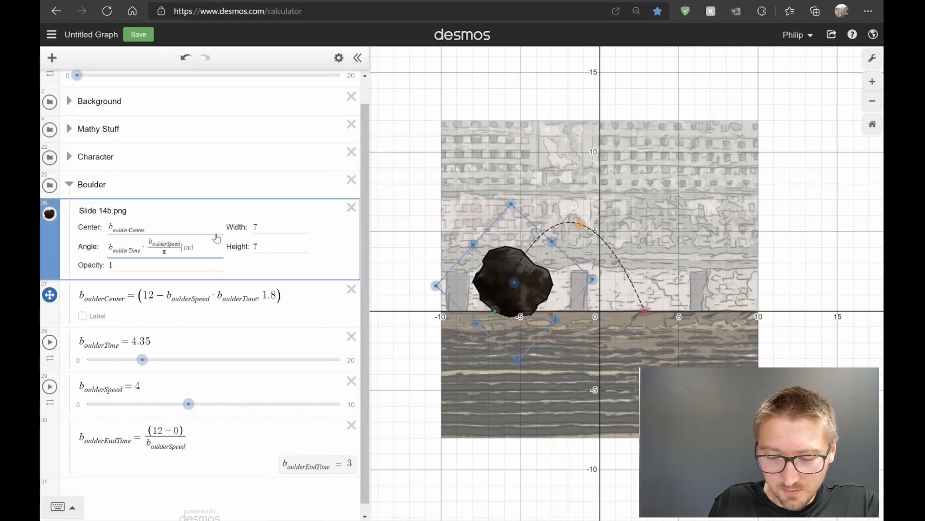
{"action": "type", "text": "*2"}
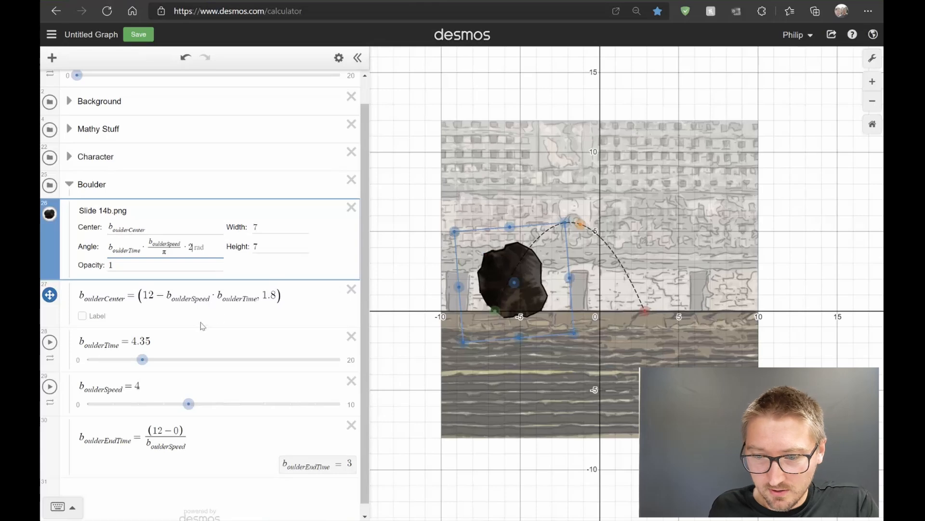
{"action": "left_click_drag", "start_coordinate": [143, 359], "coordinate": [87, 359]}
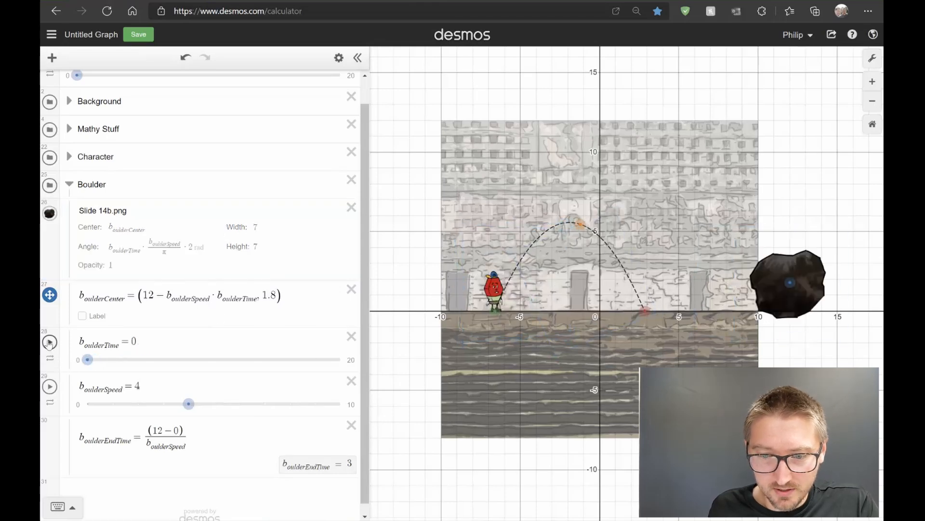
{"action": "left_click", "coordinate": [49, 343]}
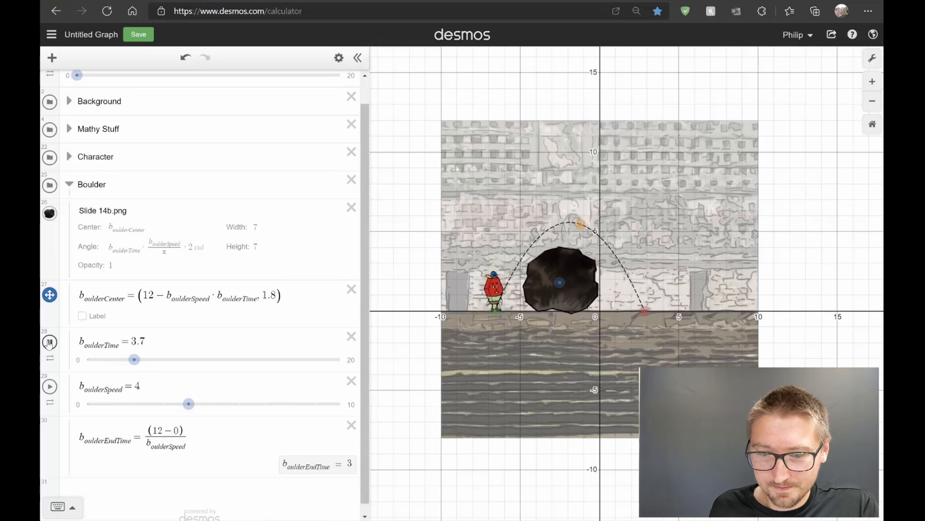
{"action": "left_click", "coordinate": [49, 343]}
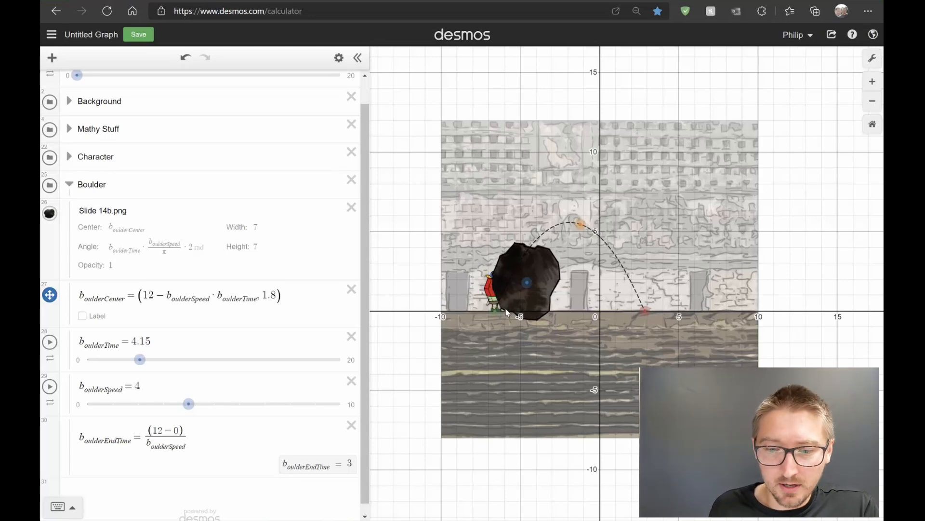
Return b_oulderTime to 0 and collapse the Boulder folder.
{"action": "left_click_drag", "start_coordinate": [138, 360], "coordinate": [70, 361]}
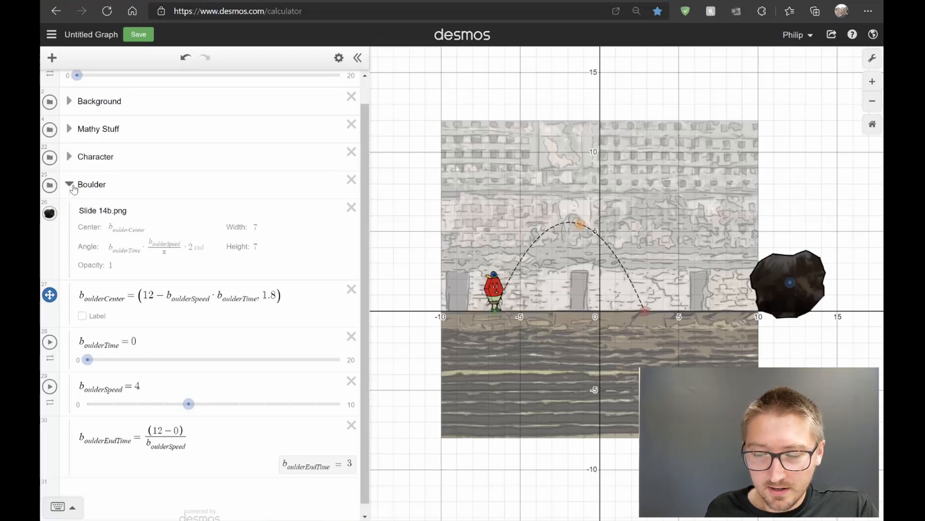
{"action": "left_click", "coordinate": [74, 188]}
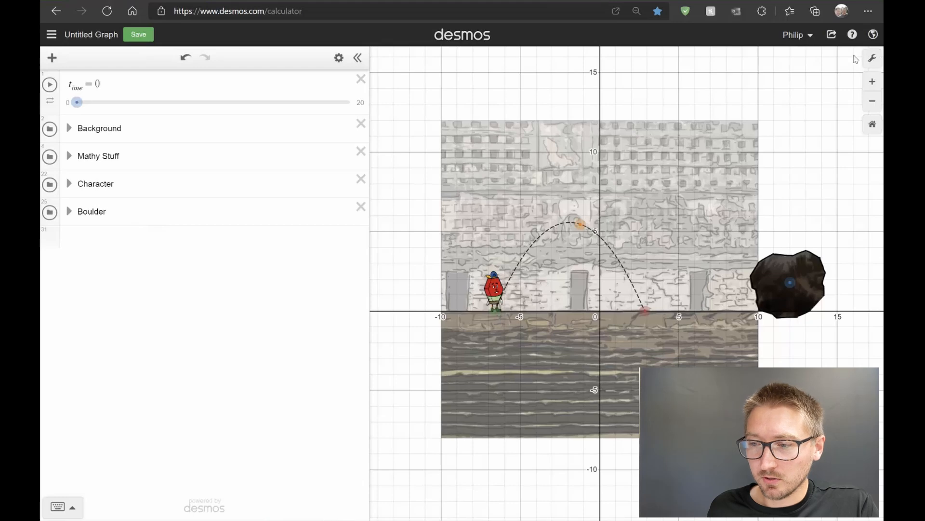
Hide the graph's grid and set the step of both the x-axis and y-axis to 1.
{"action": "left_click", "coordinate": [873, 58]}
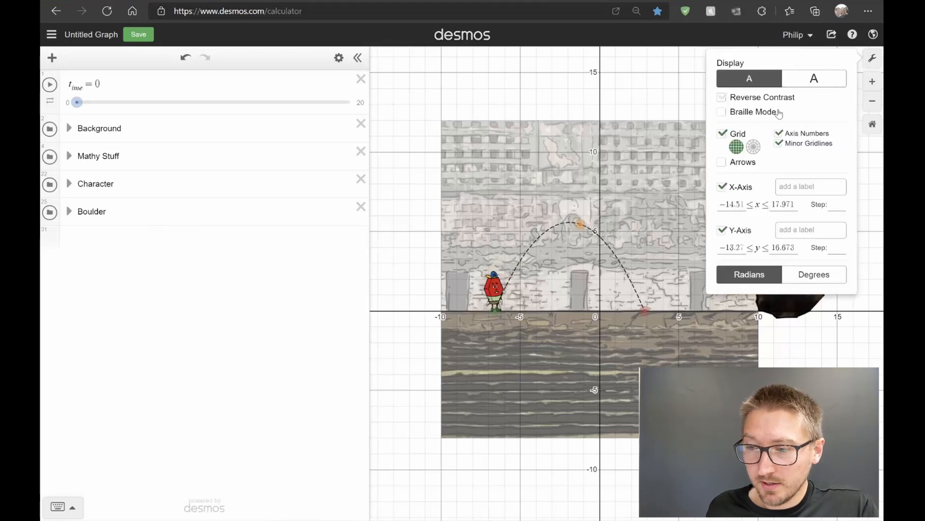
{"action": "left_click", "coordinate": [723, 135]}
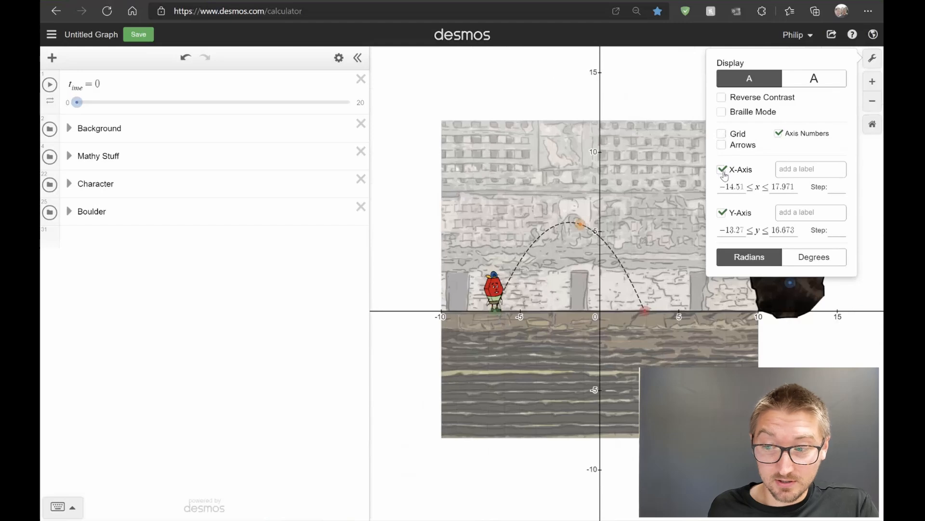
{"action": "left_click", "coordinate": [837, 185]}
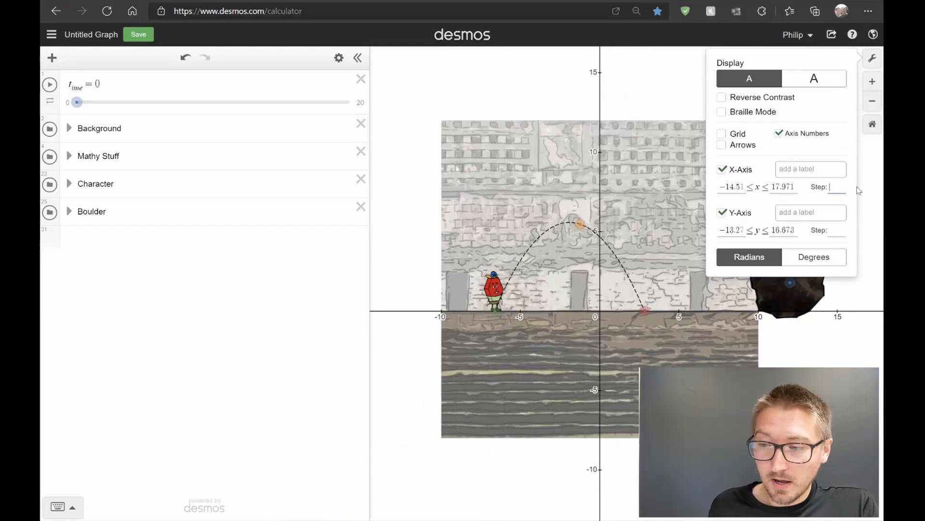
{"action": "key", "text": "Tab"}
{"action": "key", "text": "Tab"}
{"action": "key", "text": "Tab"}
{"action": "key", "text": "Tab"}
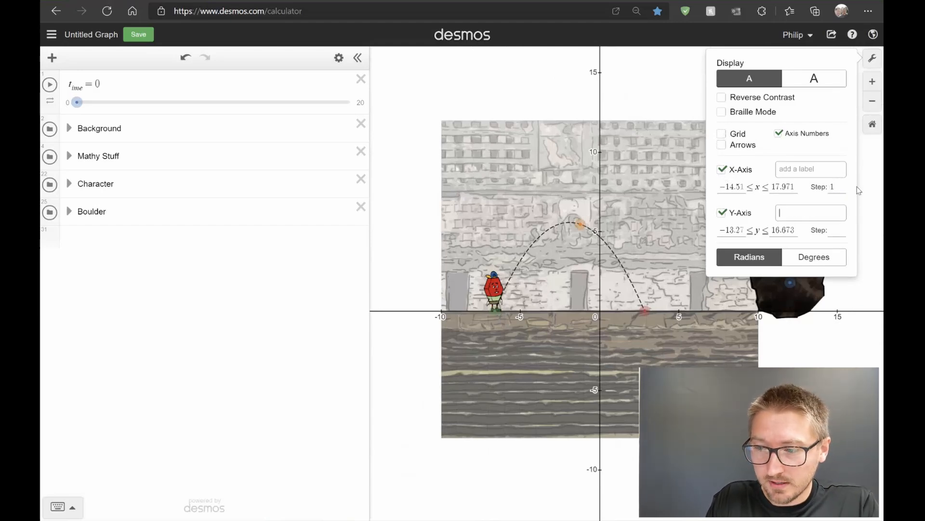
{"action": "type", "text": "1"}
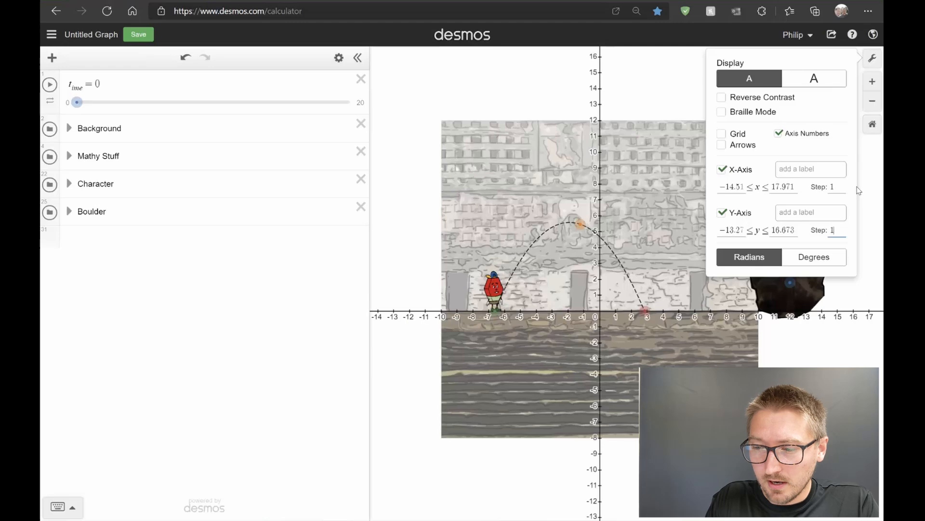
Label the x-axis "Distance (ft)" and the y-axis "Height (ft)".
{"action": "left_click", "coordinate": [787, 171]}
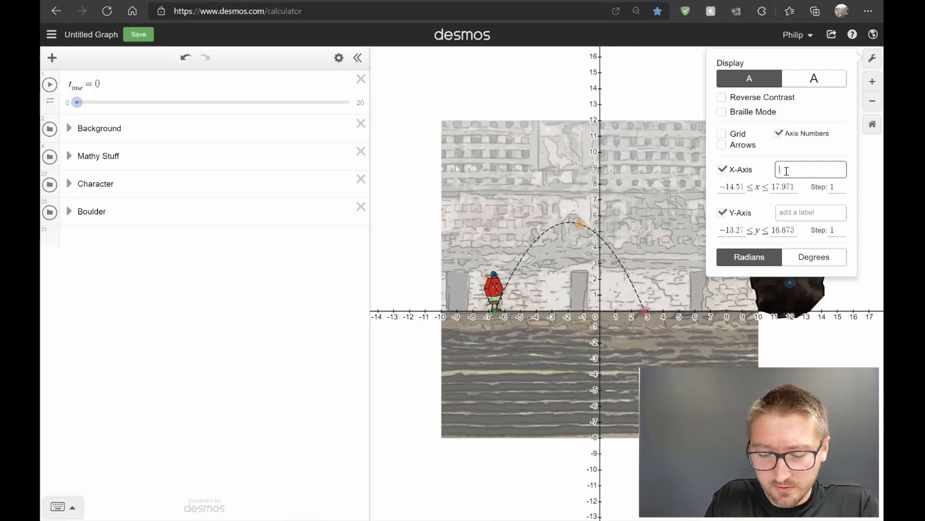
{"action": "type", "text": "Dist"}
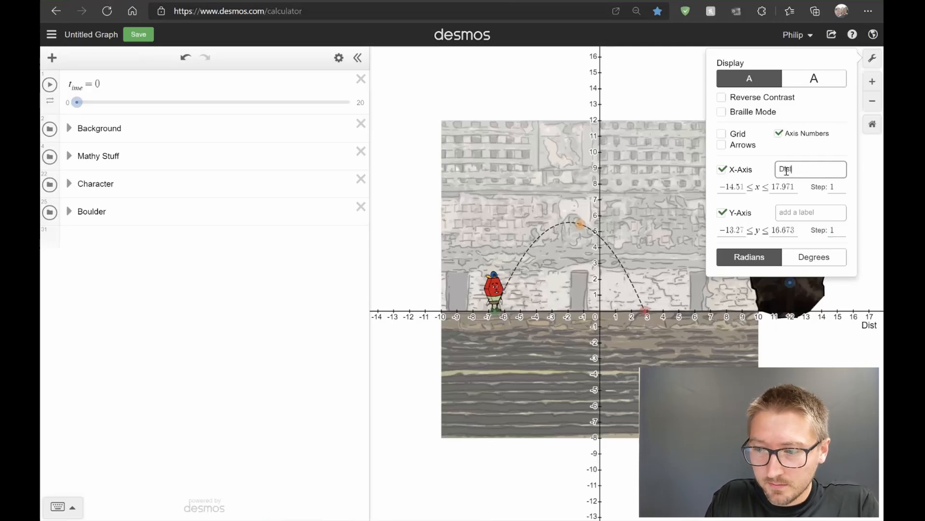
{"action": "type", "text": "ance (ft)"}
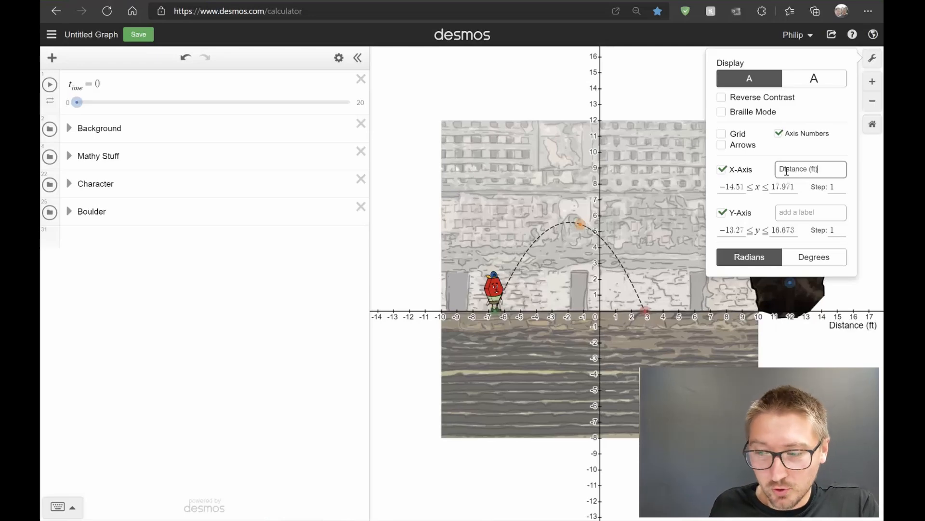
{"action": "left_click", "coordinate": [789, 211]}
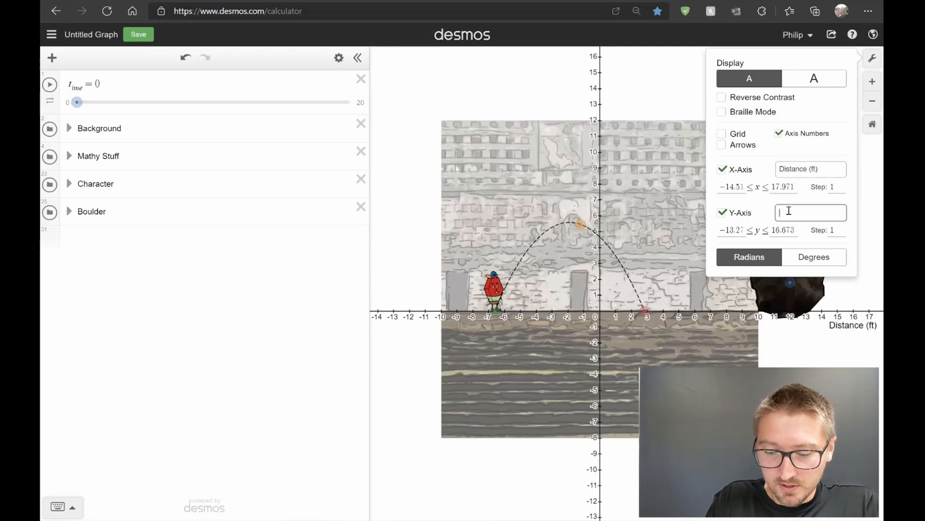
{"action": "type", "text": "Height (f"}
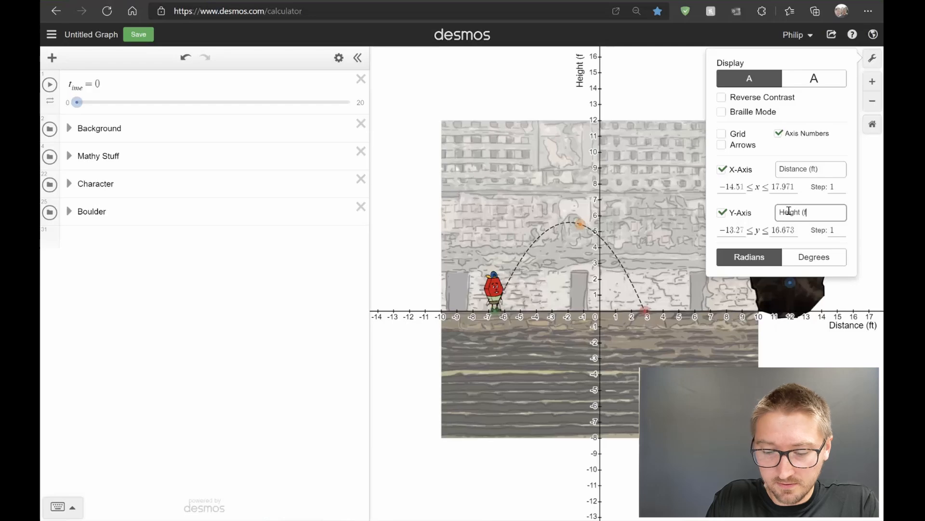
{"action": "type", "text": "t)"}
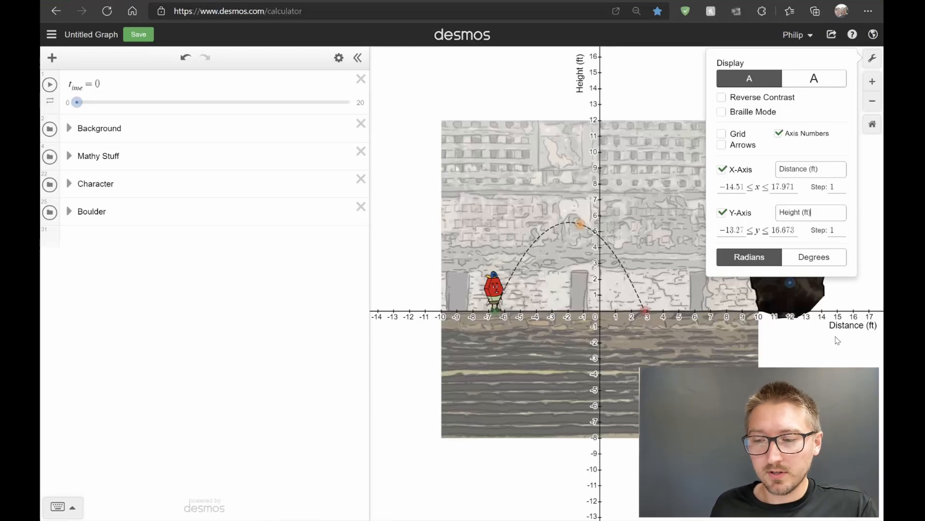
Reposition the jump path's movable points into an upward-opening parabola below the x-axis, starting near x = -8.5 and landing near x = -4.4.
{"action": "left_click", "coordinate": [259, 302]}
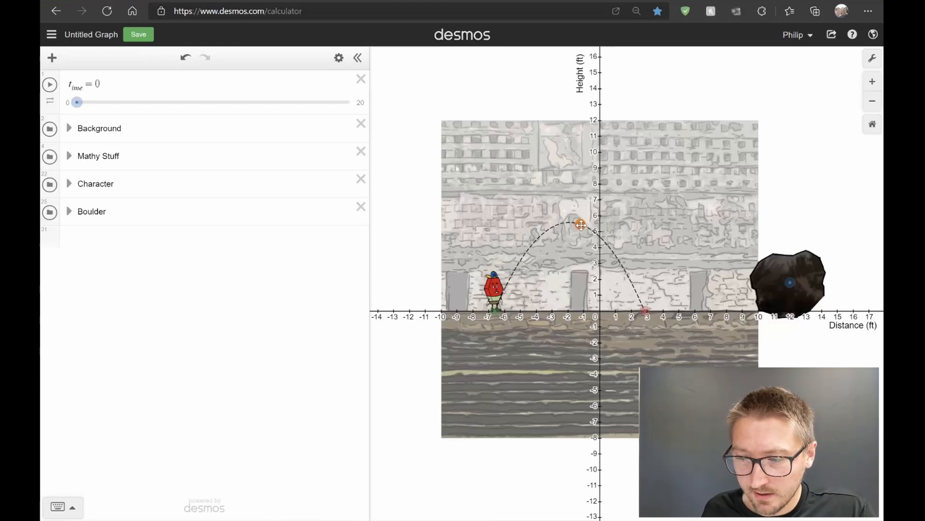
{"action": "left_click_drag", "start_coordinate": [581, 225], "coordinate": [512, 372]}
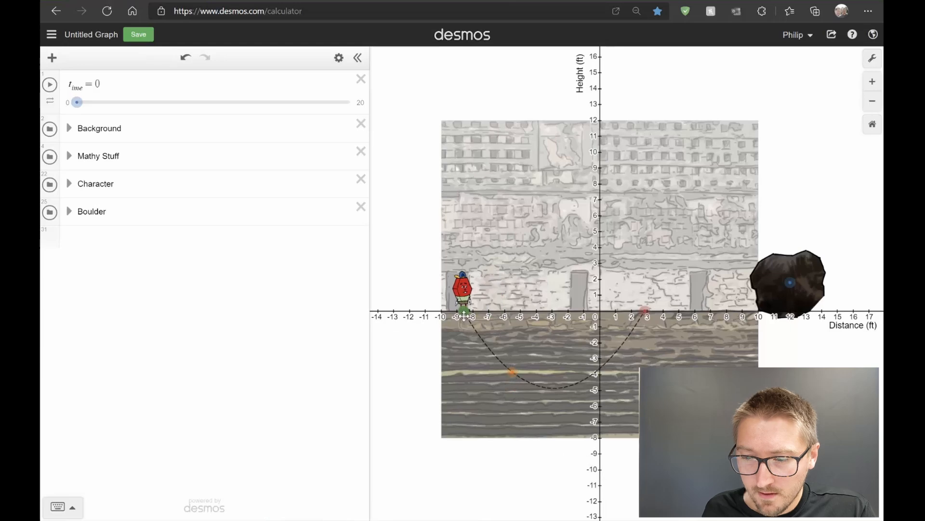
{"action": "left_click_drag", "start_coordinate": [643, 311], "coordinate": [522, 316]}
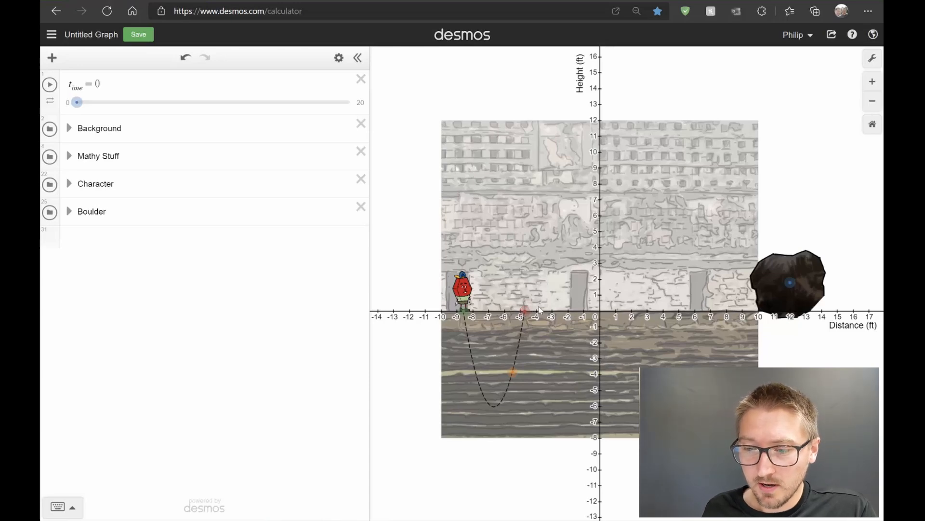
{"action": "left_click_drag", "start_coordinate": [525, 309], "coordinate": [673, 298]}
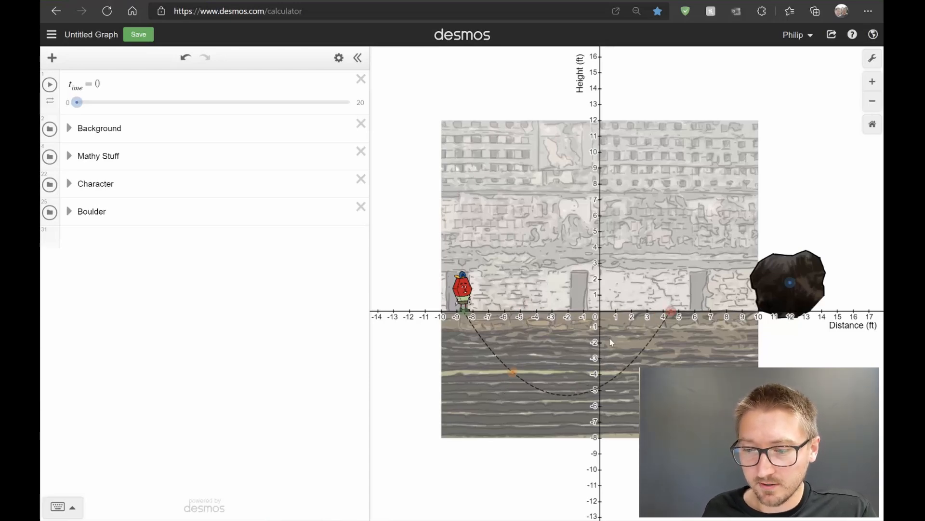
{"action": "left_click_drag", "start_coordinate": [672, 313], "coordinate": [528, 324]}
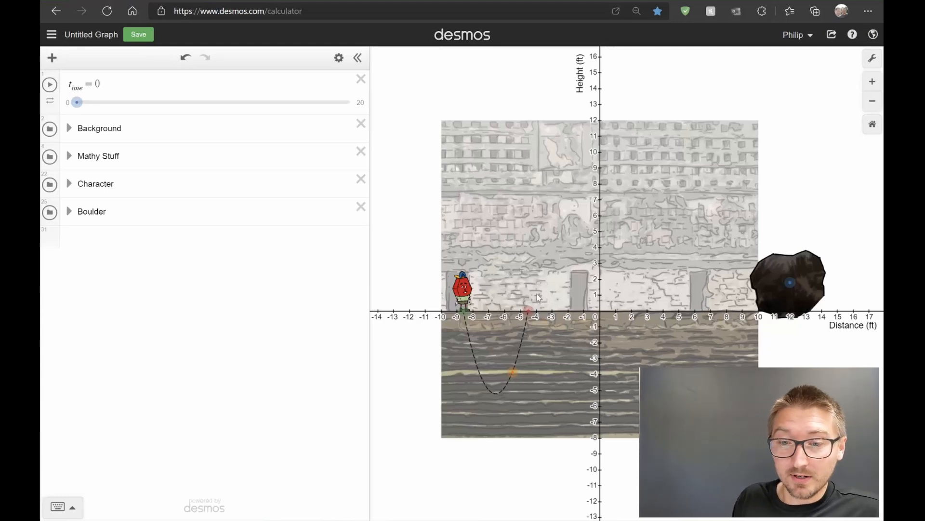
Save the graph online and select its web address.
{"action": "left_click", "coordinate": [138, 34]}
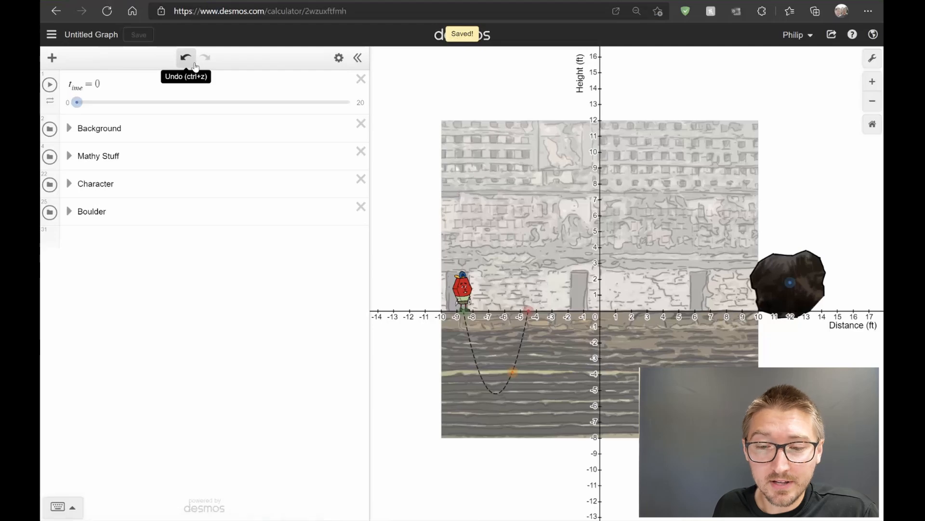
{"action": "left_click", "coordinate": [316, 12]}
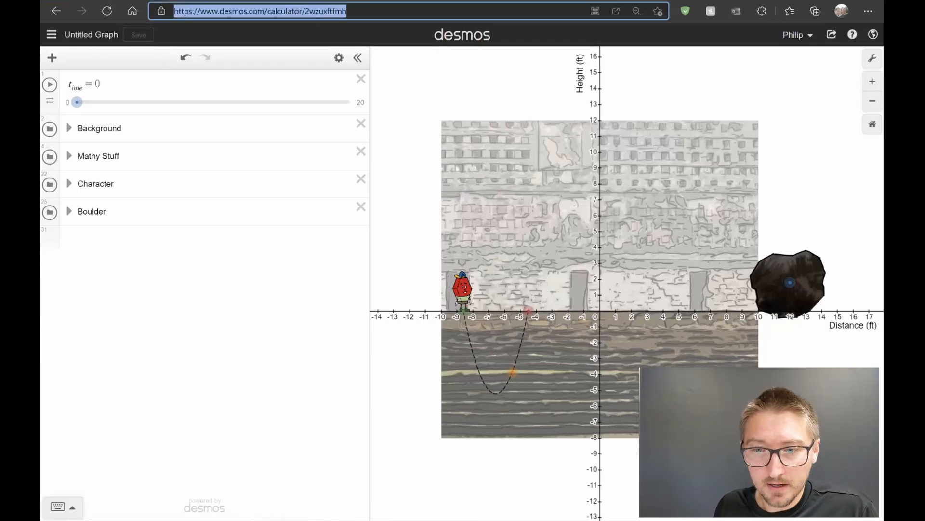
In a new browser tab, open the custom activities on the Desmos Teacher site and create an activity titled "Boulder Jump".
{"action": "key", "text": "ctrl+t"}
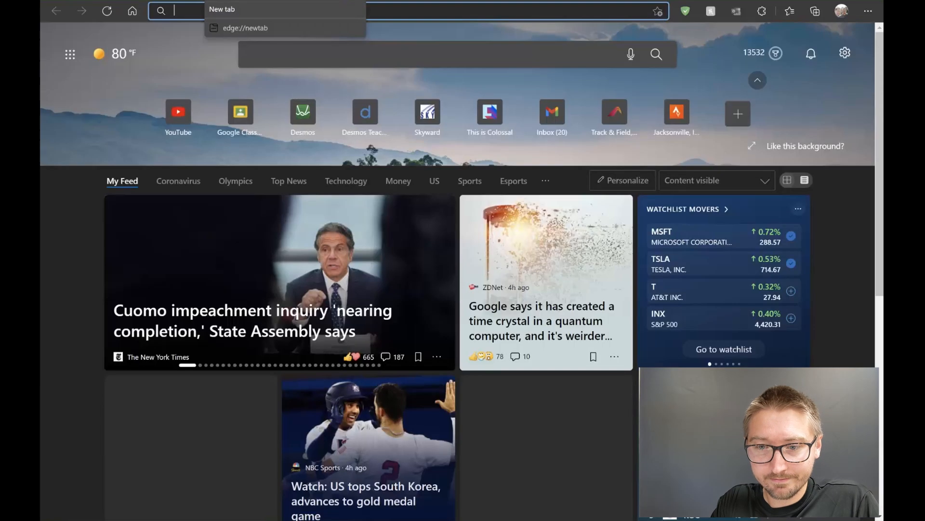
{"action": "left_click", "coordinate": [365, 122]}
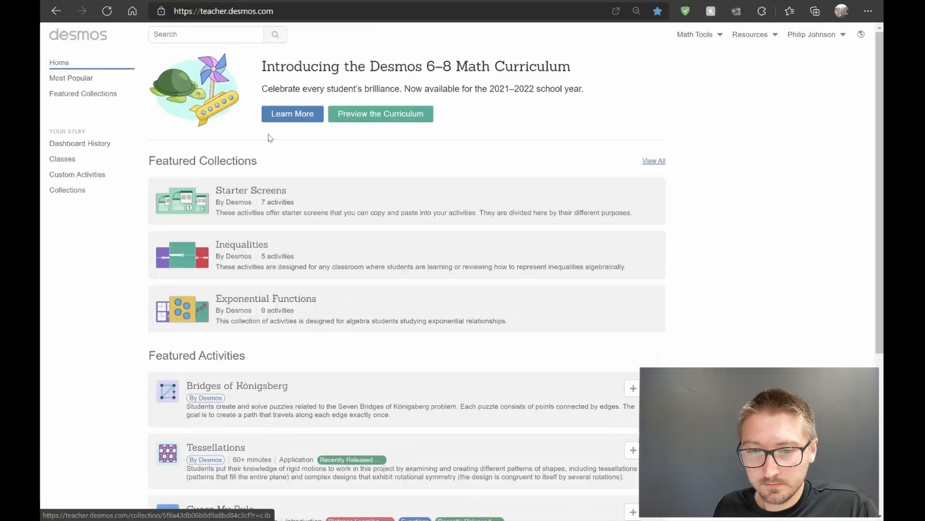
{"action": "left_click", "coordinate": [78, 174]}
{"action": "left_click", "coordinate": [650, 68]}
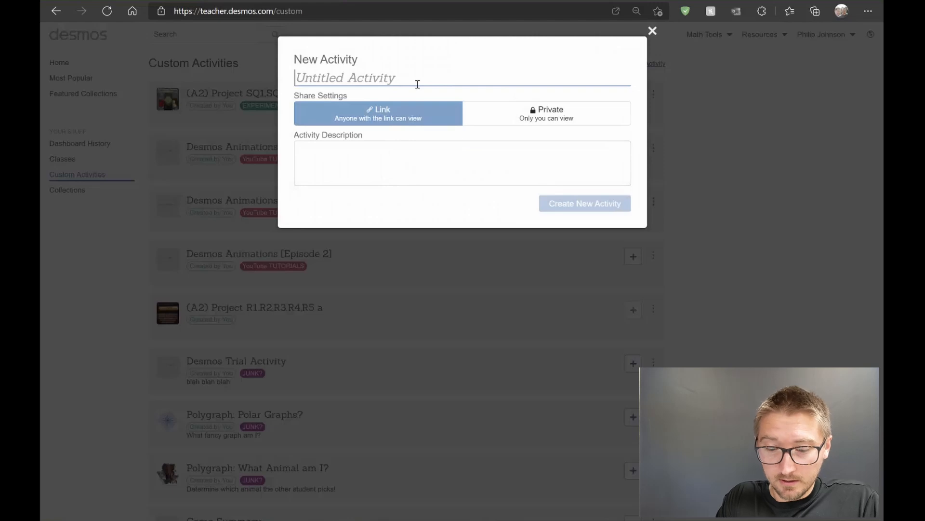
{"action": "type", "text": "Boulder J"}
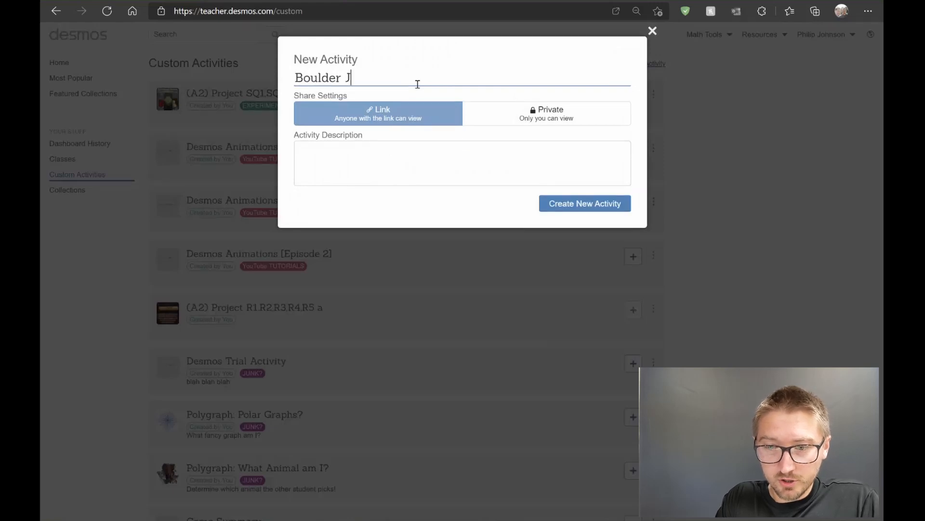
{"action": "type", "text": "ump"}
{"action": "key", "text": "Return"}
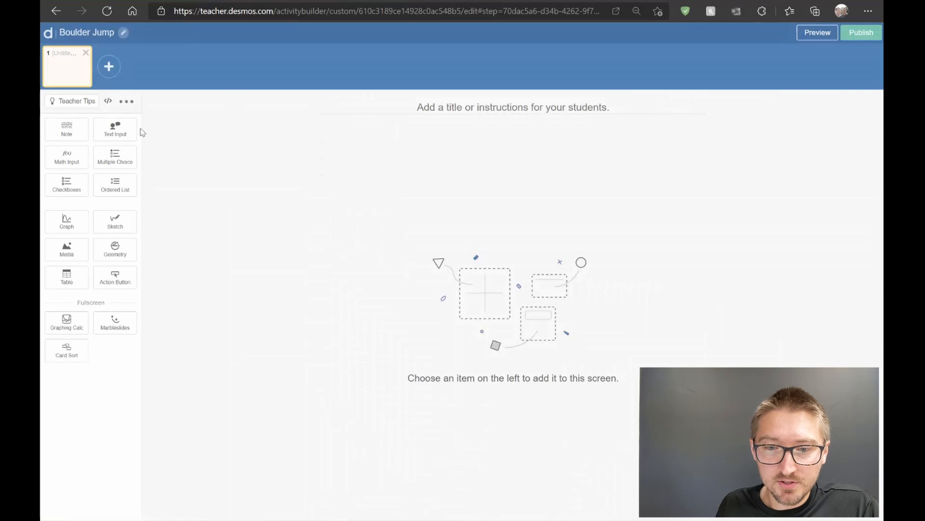
Add a note, a graph below it and two action buttons underneath to the activity's first screen.
{"action": "left_click", "coordinate": [71, 137]}
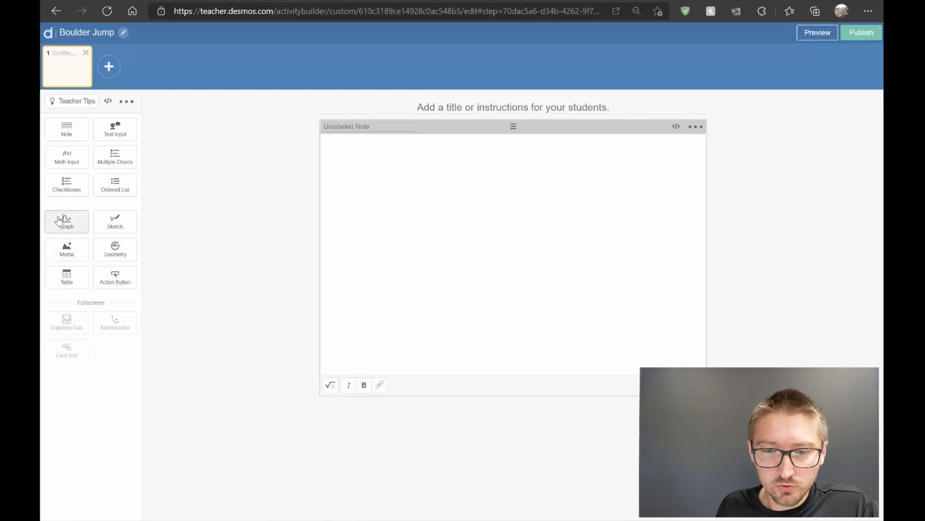
{"action": "left_click_drag", "start_coordinate": [95, 235], "coordinate": [525, 374]}
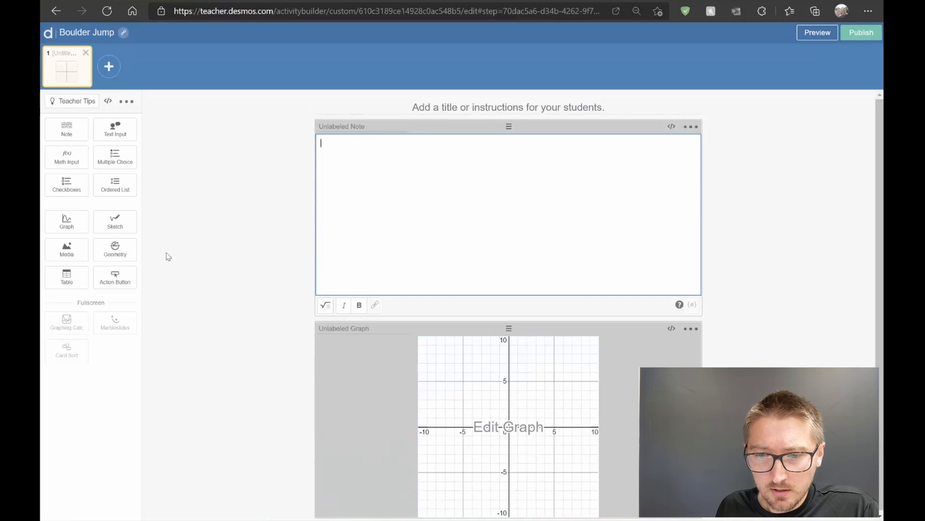
{"action": "left_click_drag", "start_coordinate": [114, 277], "coordinate": [415, 488]}
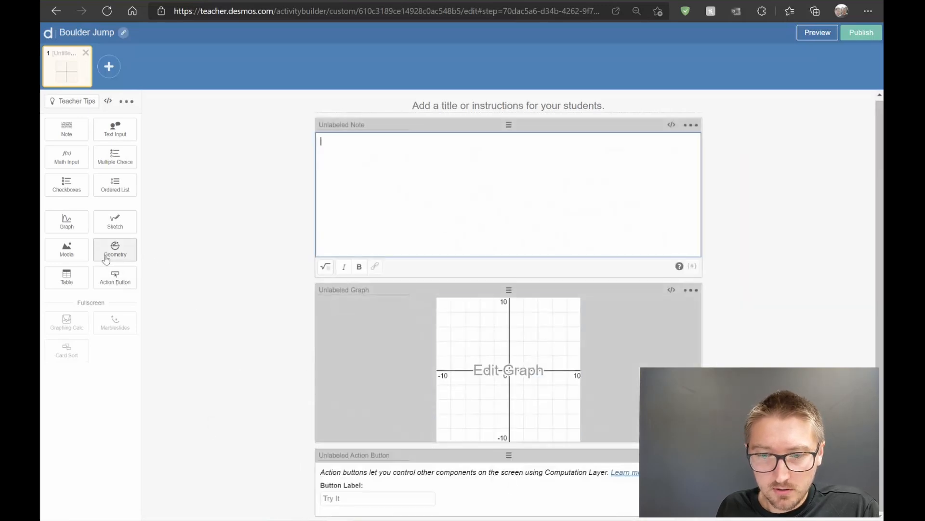
{"action": "left_click_drag", "start_coordinate": [112, 279], "coordinate": [346, 518]}
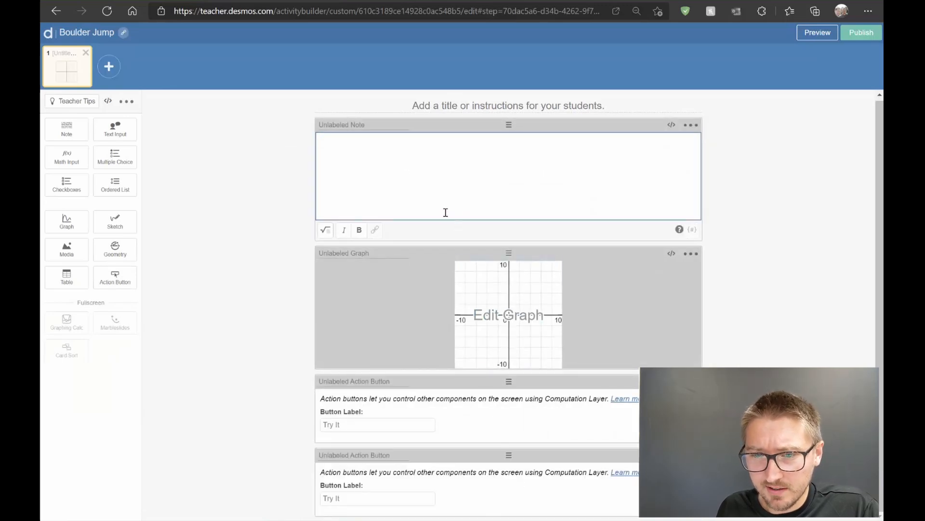
Title the screen "Don't Jump to Conclusions :)".
{"action": "left_click", "coordinate": [440, 106]}
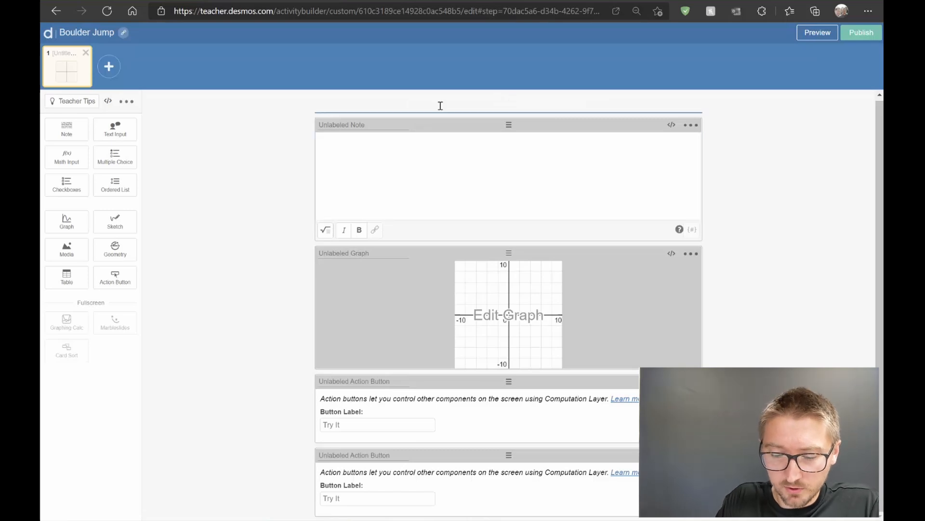
{"action": "type", "text": "Dont"}
{"action": "key", "text": "BackSpace"}
{"action": "type", "text": "'"}
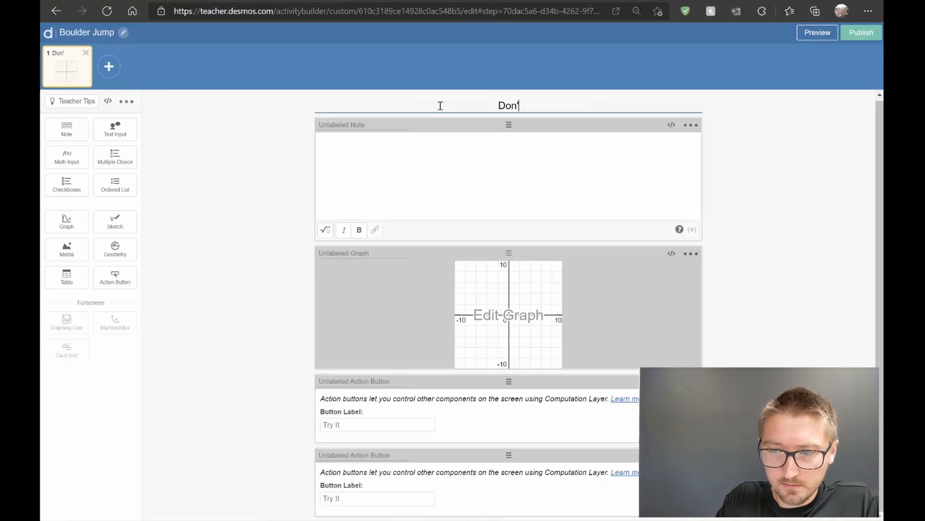
{"action": "type", "text": "t Jump to C"}
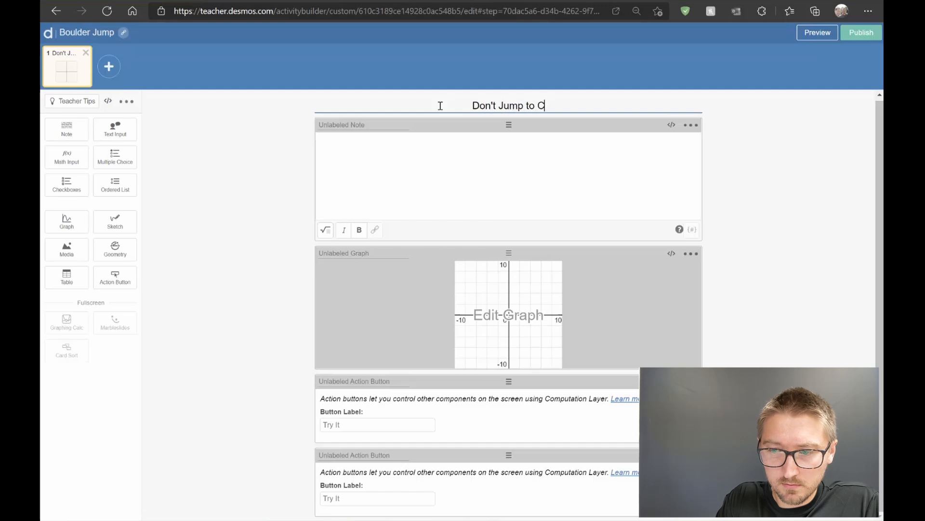
{"action": "type", "text": "onclu"}
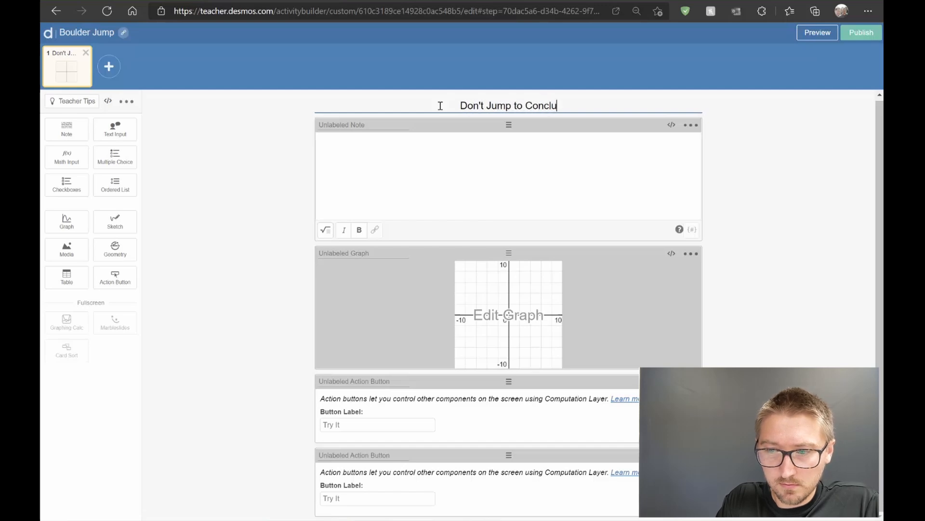
{"action": "type", "text": "sions :)"}
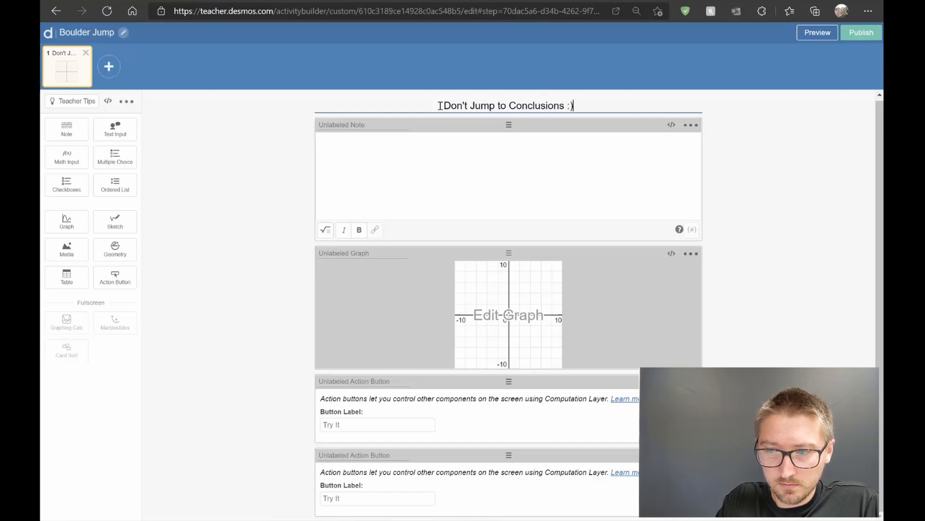
Write note instructions to position the "jump path" over the boulder stopping at (0, 2), hint that points move, and test using both buttons.
{"action": "left_click", "coordinate": [442, 154]}
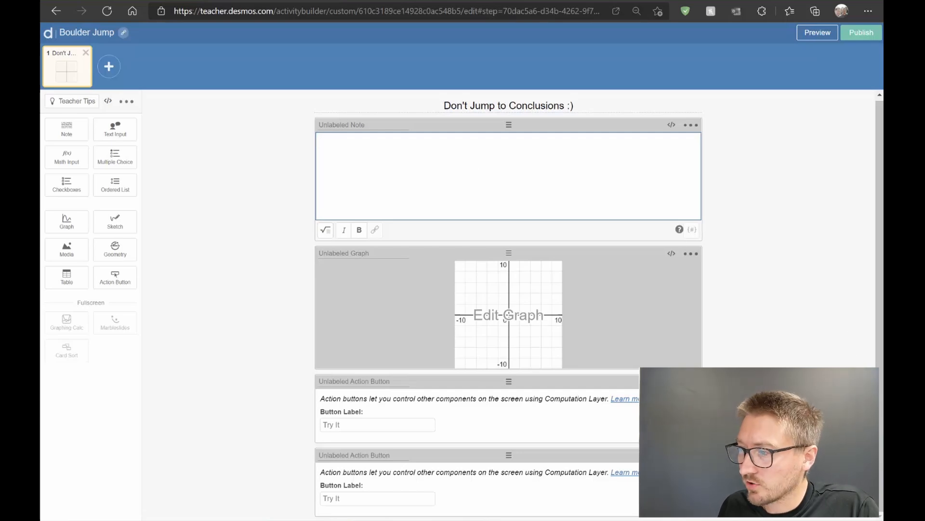
{"action": "type", "text": "If the boulder will roll to the point (0, 2) before stopping, can you position the \"jump path\" of the character to clear the obstacle? (hint: you can move all the points that are visible) When you are done, test out your hypothesis by clicking the button to \"launch the boulder\" and then click the second button to \"jump\" over it!"}
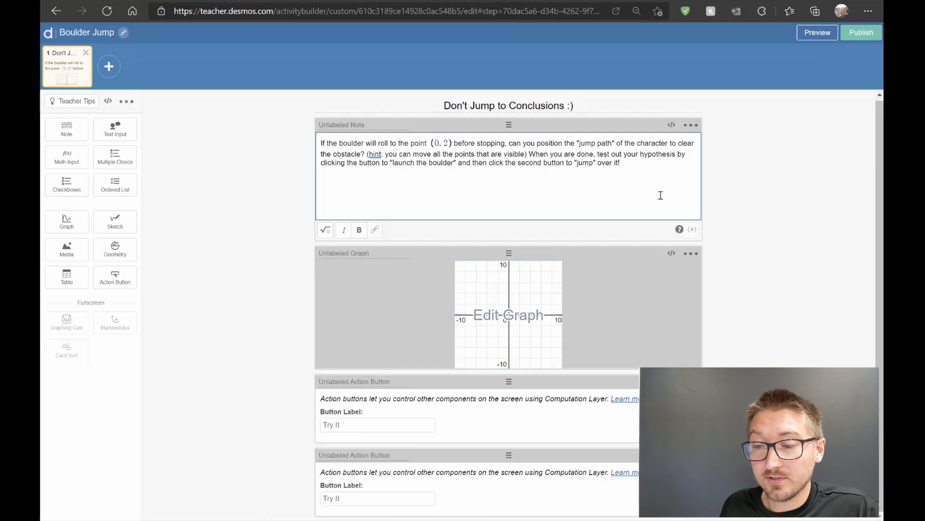
Copy the saved boulder graph's URL and import that graph into the activity's graph component.
{"action": "left_click", "coordinate": [250, 1]}
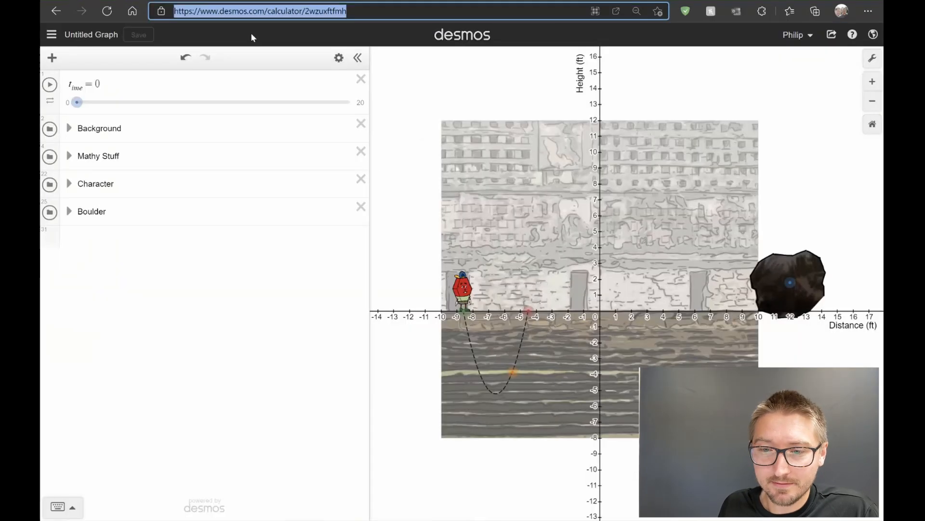
{"action": "right_click", "coordinate": [274, 13]}
{"action": "left_click", "coordinate": [312, 111]}
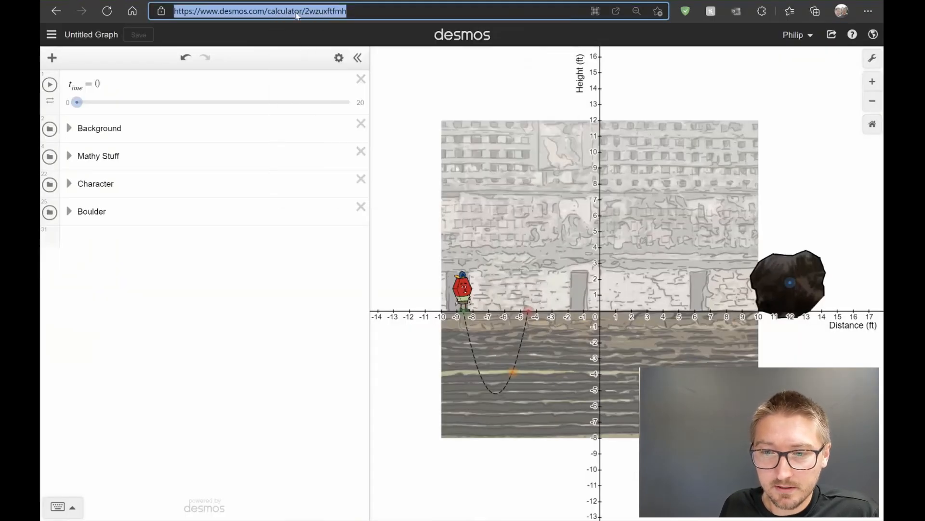
{"action": "key", "text": "ctrl+Tab"}
{"action": "left_click", "coordinate": [512, 333]}
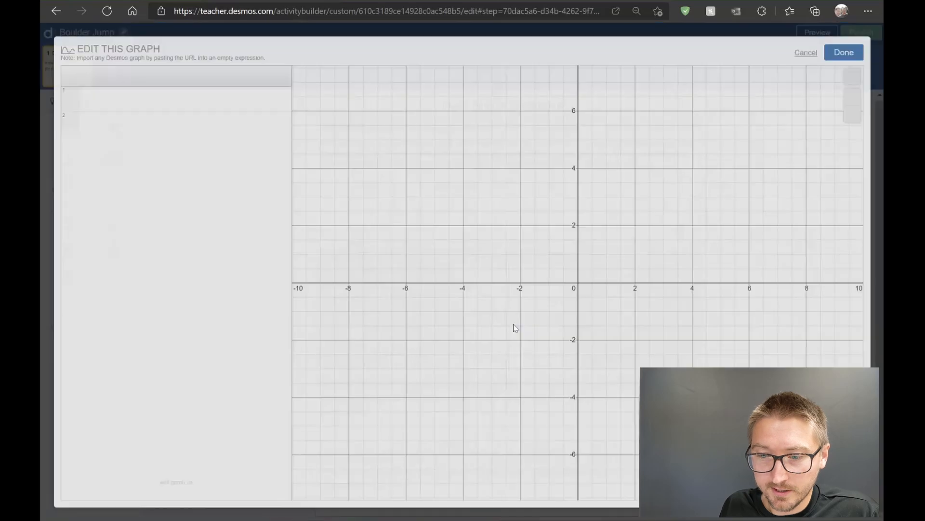
{"action": "left_click", "coordinate": [119, 102]}
{"action": "key", "text": "ctrl+v"}
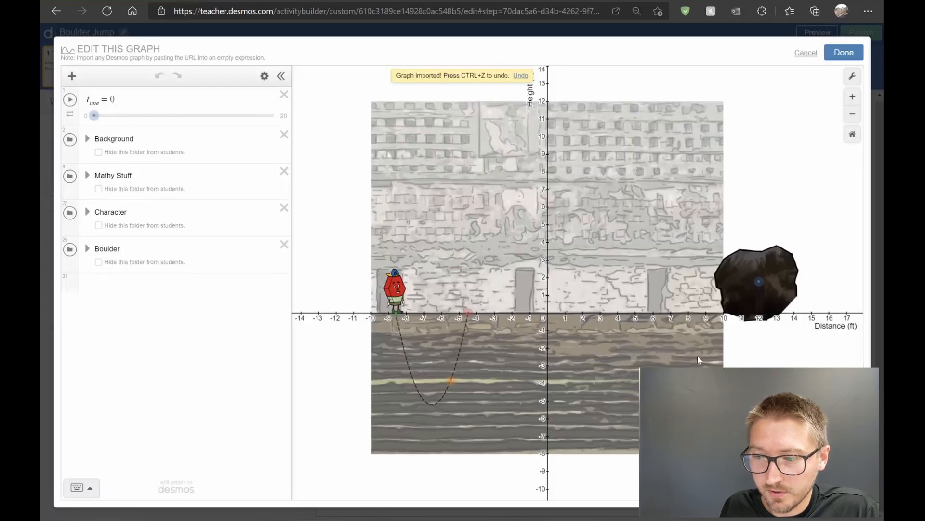
{"action": "left_click", "coordinate": [841, 55]}
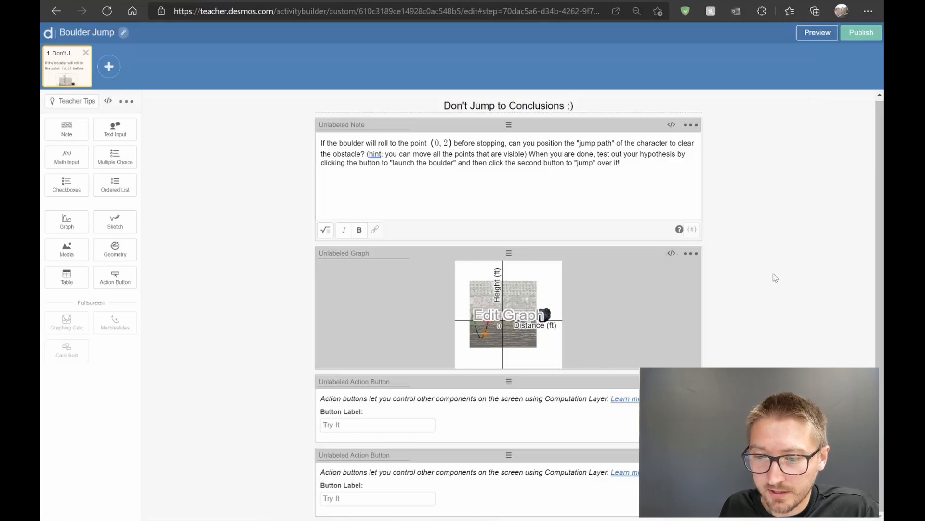
Label the first action button "Launch the Boulder" and the second one "Jump!!!".
{"action": "left_click", "coordinate": [374, 424]}
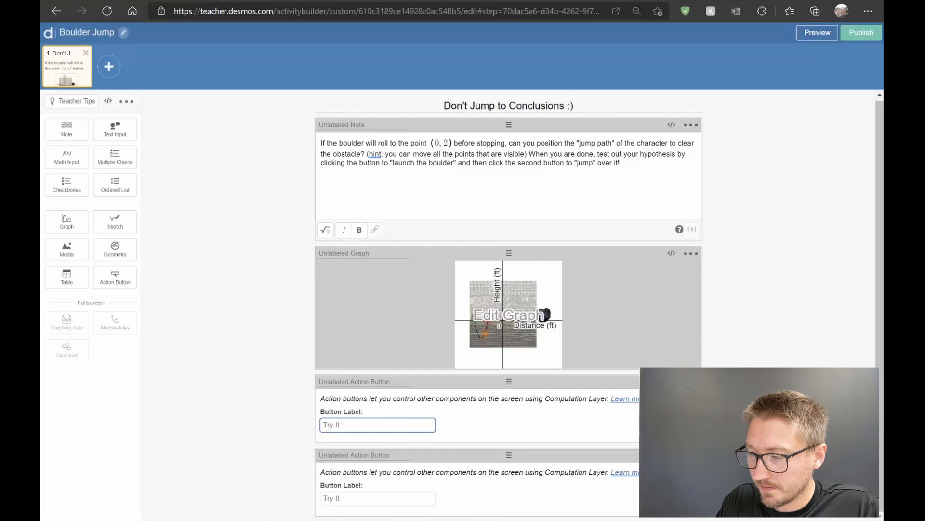
{"action": "type", "text": "Launch"}
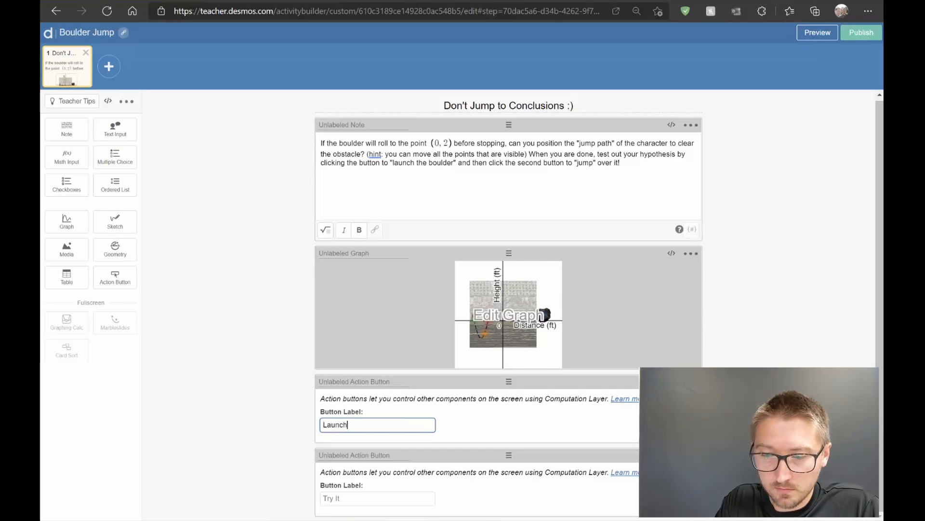
{"action": "type", "text": " the Bound"}
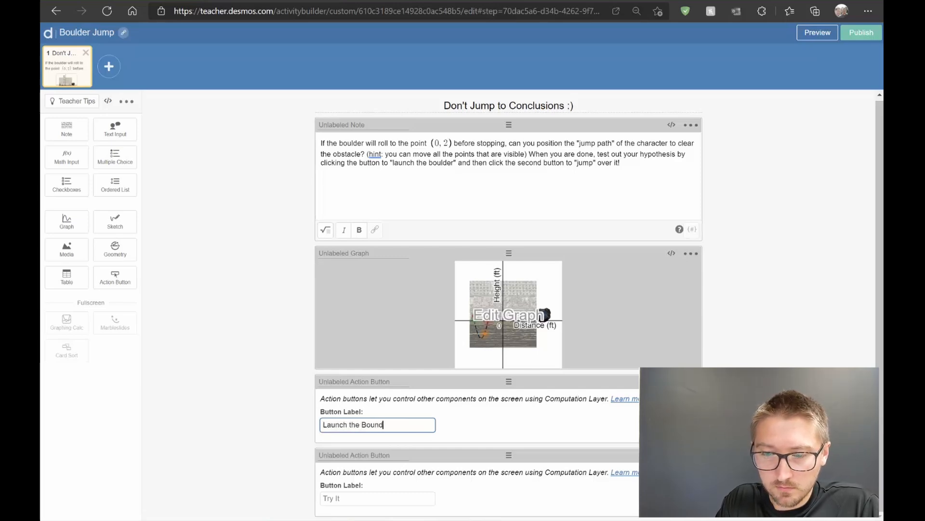
{"action": "key", "text": "BackSpace"}
{"action": "key", "text": "BackSpace"}
{"action": "type", "text": "lder"}
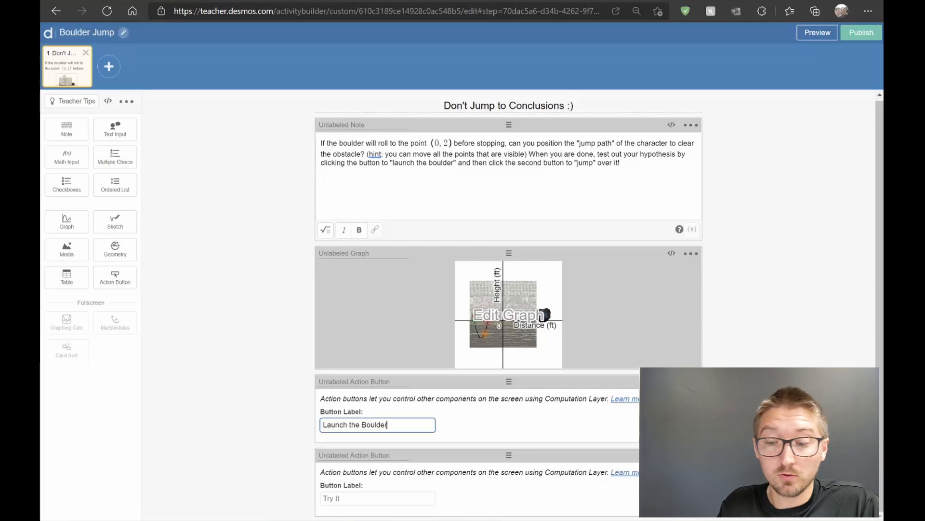
{"action": "left_click", "coordinate": [341, 498]}
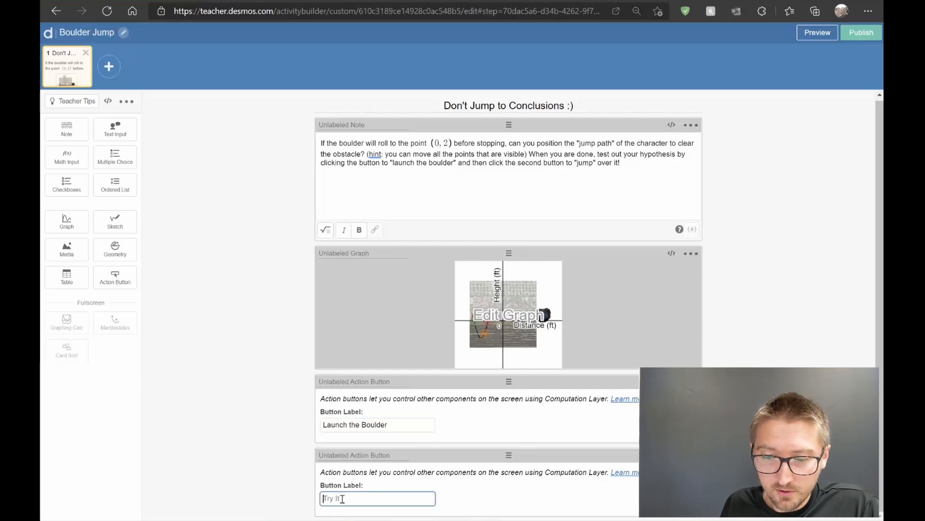
{"action": "type", "text": "Jump!!!"}
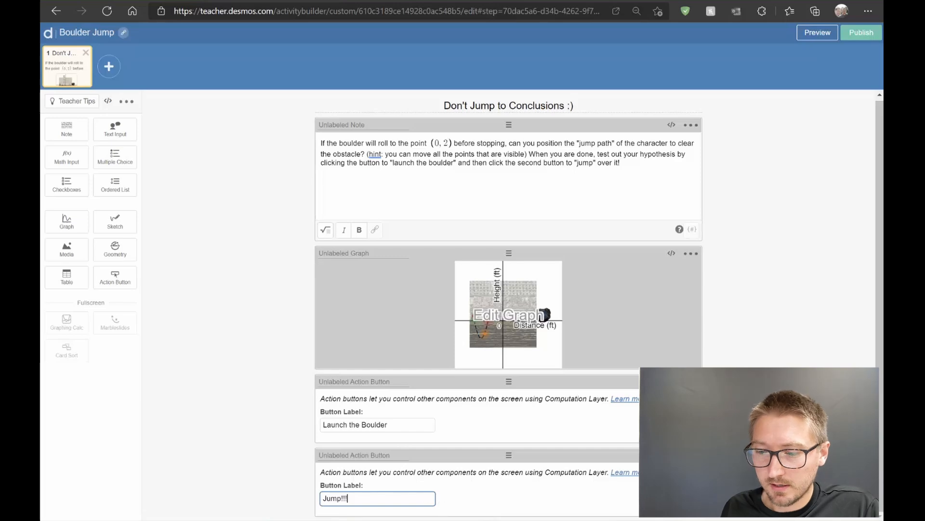
In the graph component's script, set the bounds with makeBounds(-10, 10, -8, 12).
{"action": "left_click", "coordinate": [671, 254]}
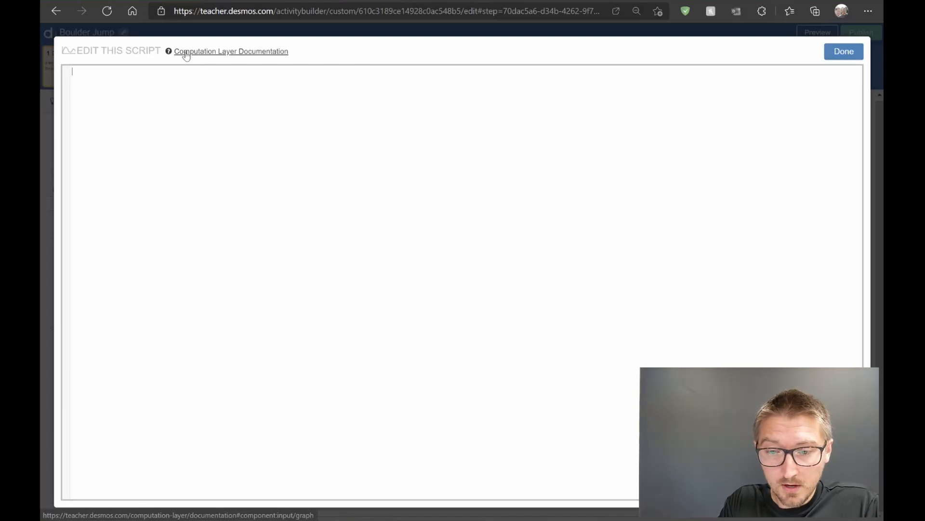
{"action": "type", "text": "bo"}
{"action": "key", "text": "Return"}
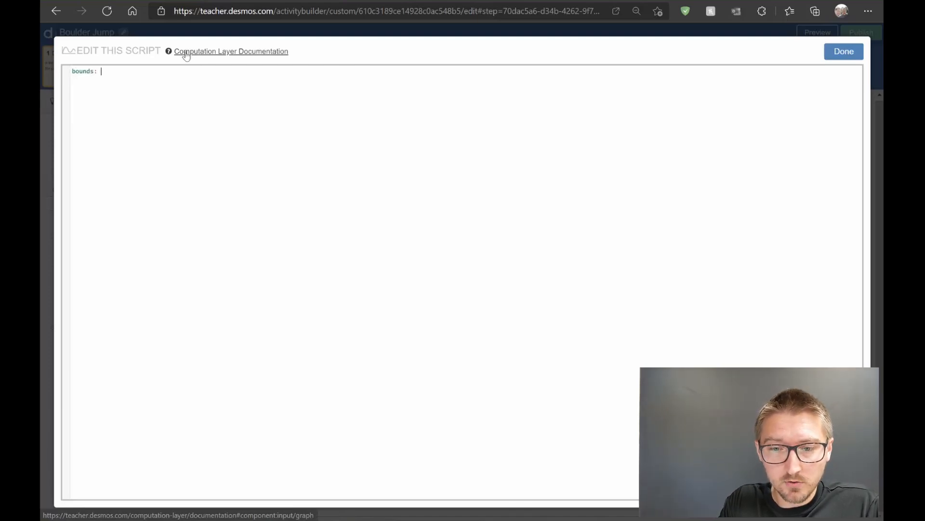
{"action": "type", "text": "mak"}
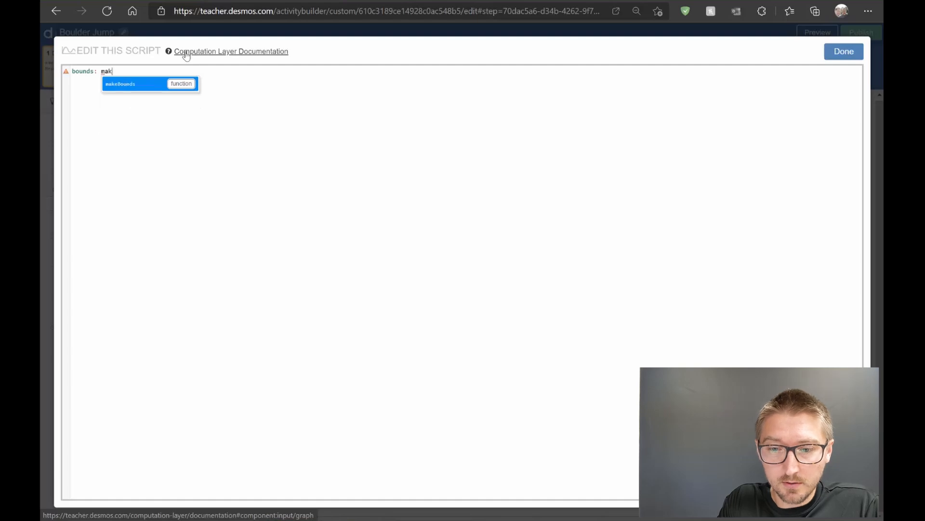
{"action": "key", "text": "Return"}
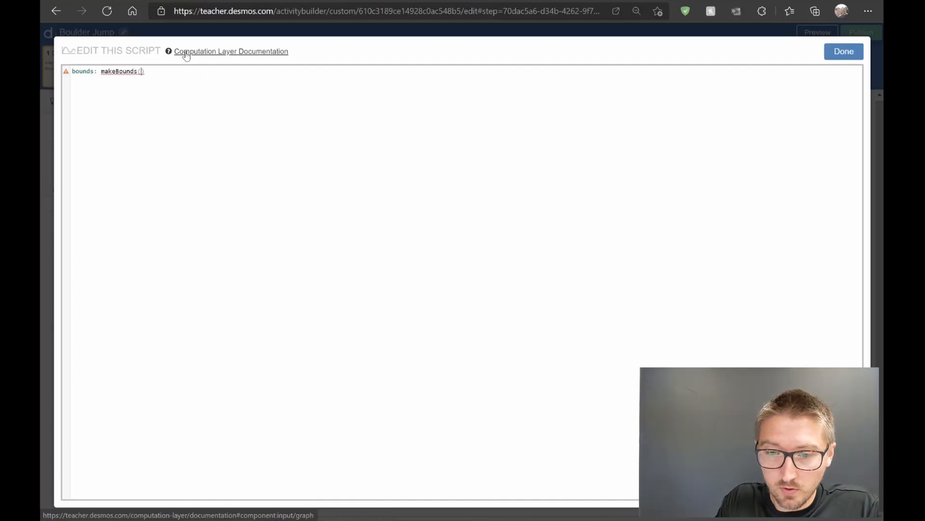
{"action": "type", "text": "-10"}
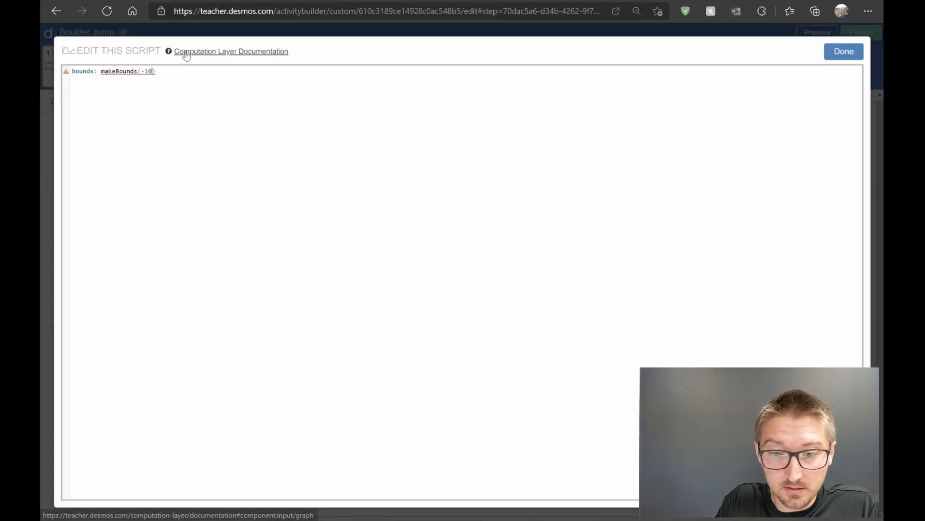
{"action": "type", "text": ", 10, "}
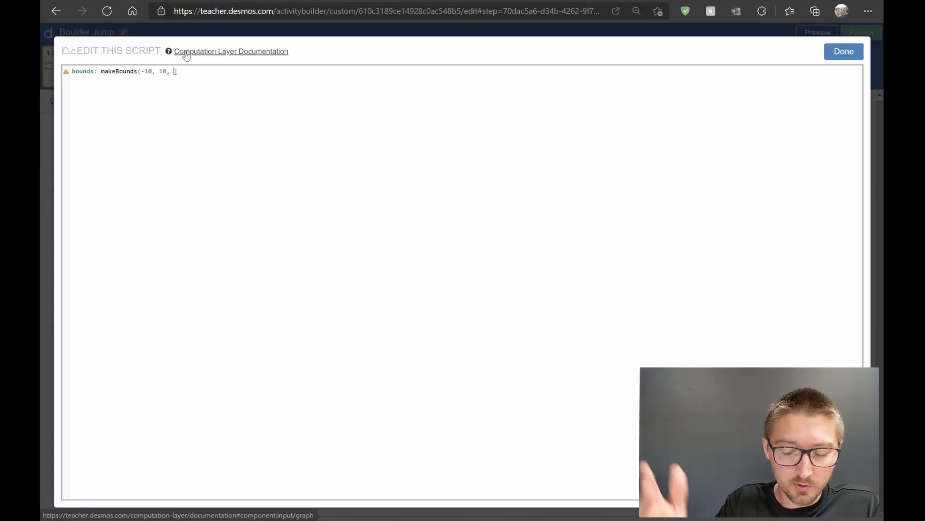
{"action": "type", "text": "-8, 12"}
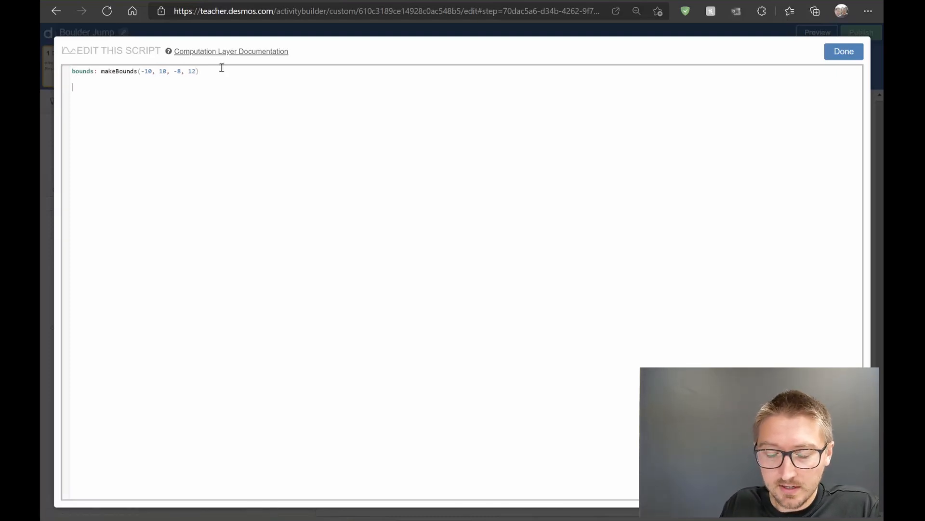
Add a number(`t_{ime}`) sink beginning with a when clause below the bounds line, and close the graph script.
{"action": "key", "text": "Return"}
{"action": "key", "text": "Return"}
{"action": "type", "text": "n"}
{"action": "key", "text": "Return"}
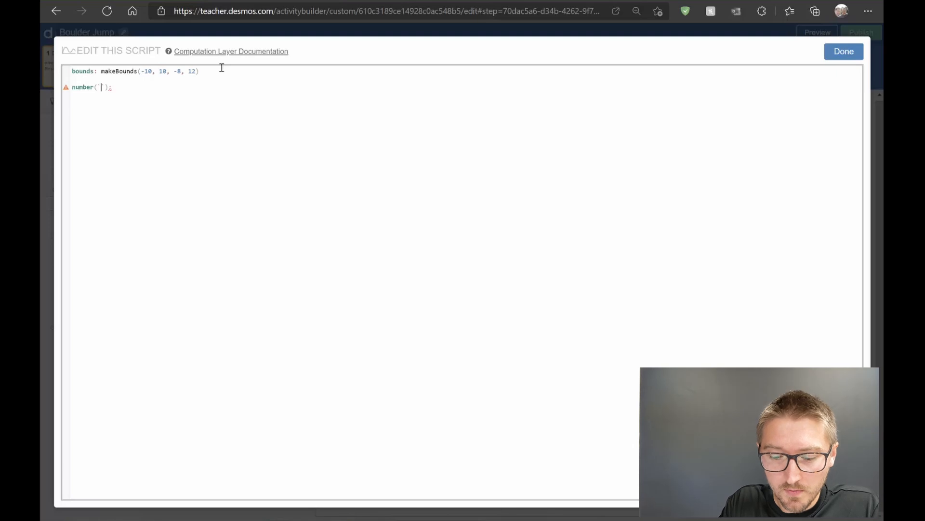
{"action": "type", "text": "t_{ime"}
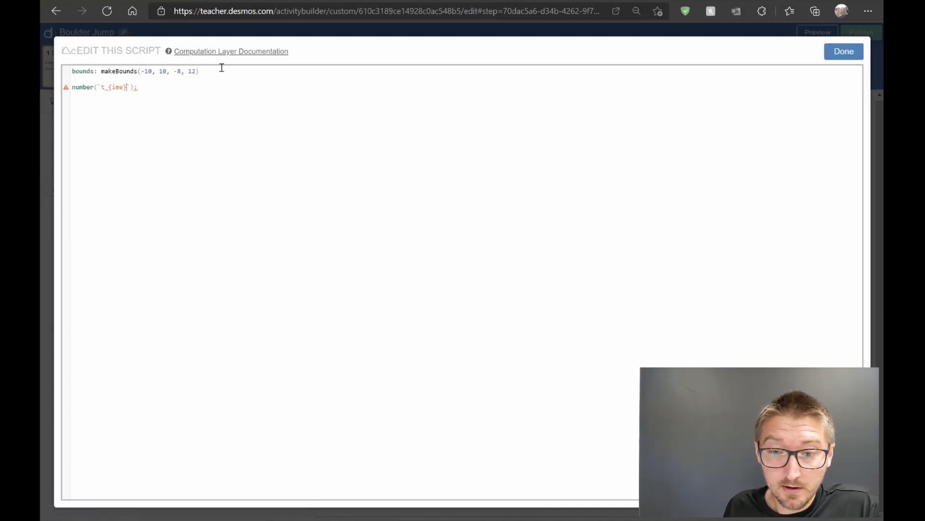
{"action": "left_click", "coordinate": [165, 89]}
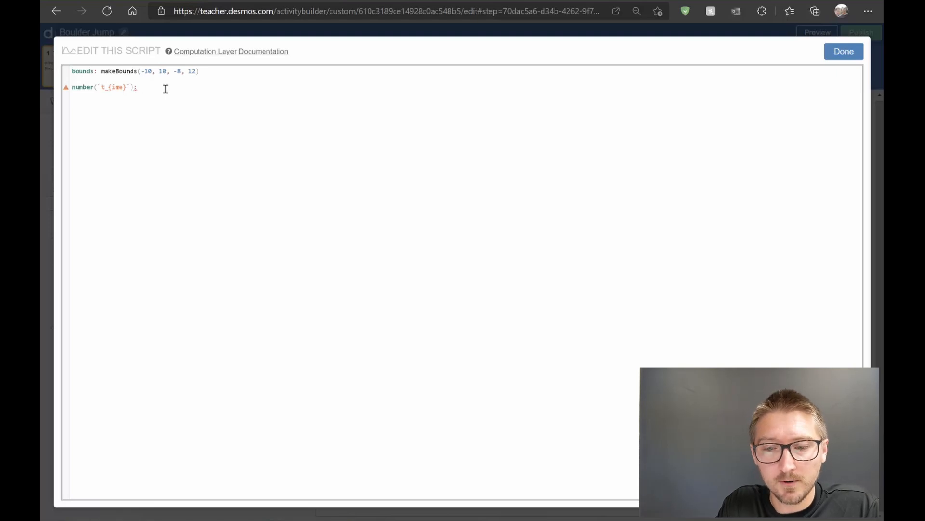
{"action": "type", "text": "when"}
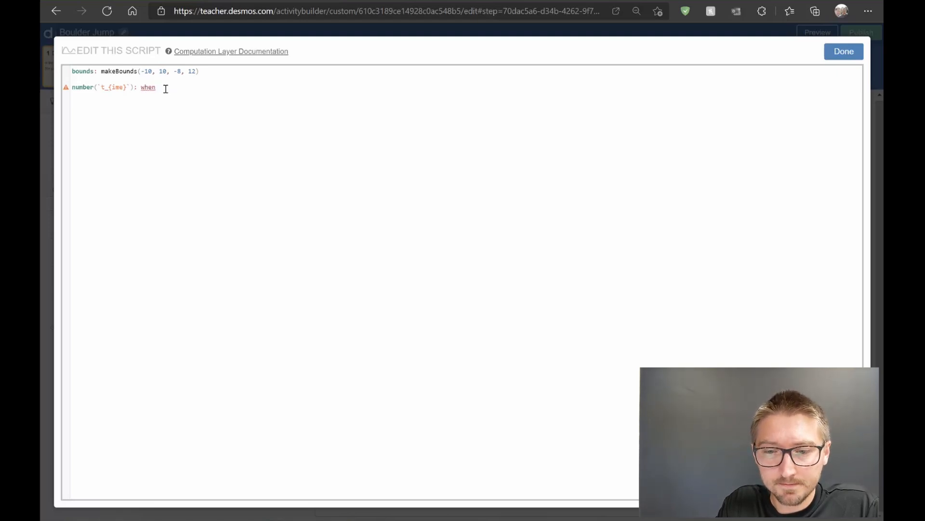
{"action": "left_click", "coordinate": [841, 52]}
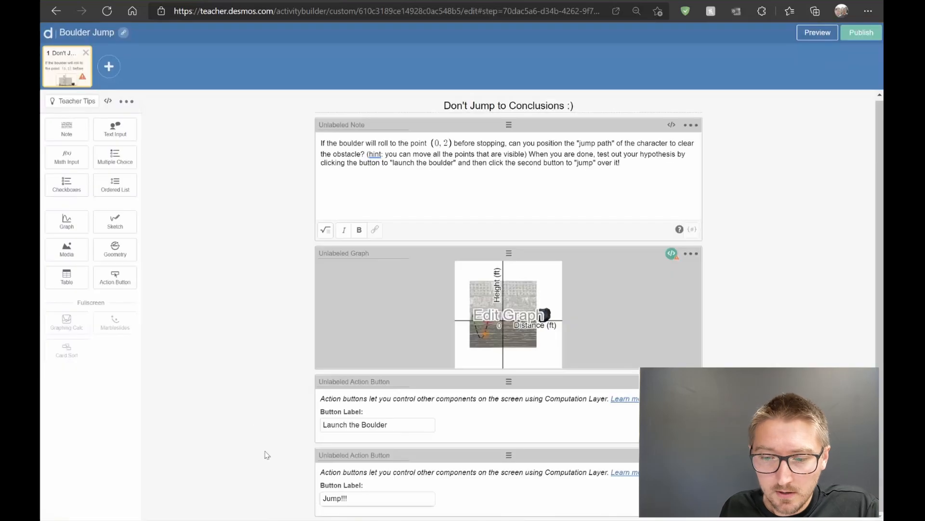
Name the "Launch the Boulder" action button component BoulderButton and the "Jump!!!" one JumpButton.
{"action": "left_click", "coordinate": [345, 382]}
{"action": "type", "text": "BoulderB"}
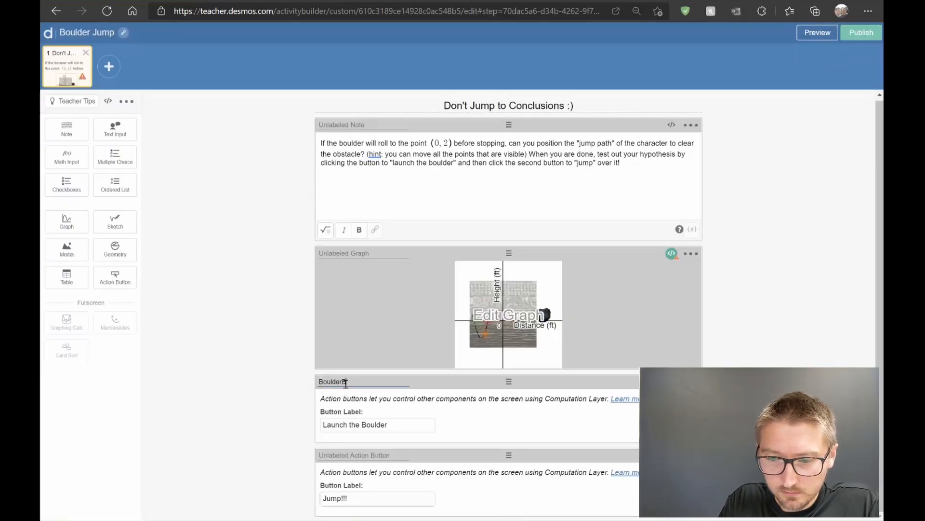
{"action": "type", "text": "utton"}
{"action": "key", "text": "Tab"}
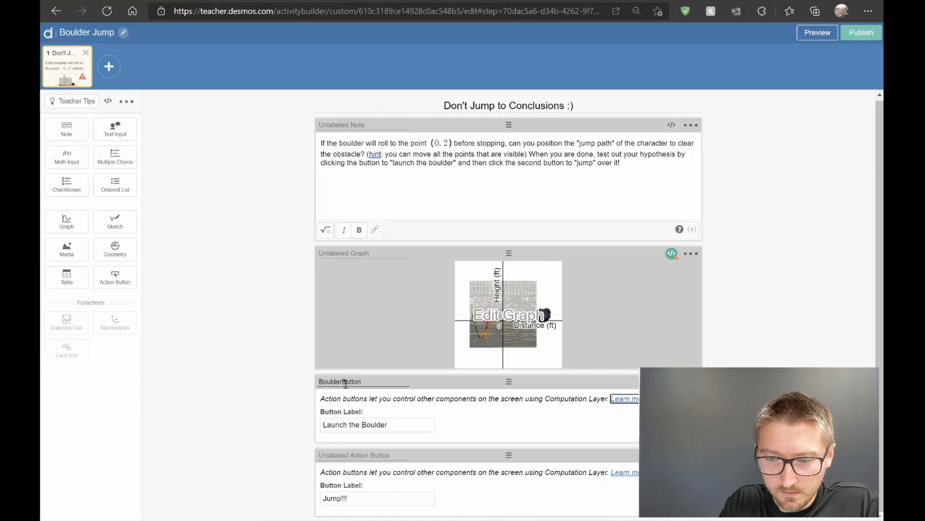
{"action": "left_click", "coordinate": [343, 454]}
{"action": "type", "text": "Ju"}
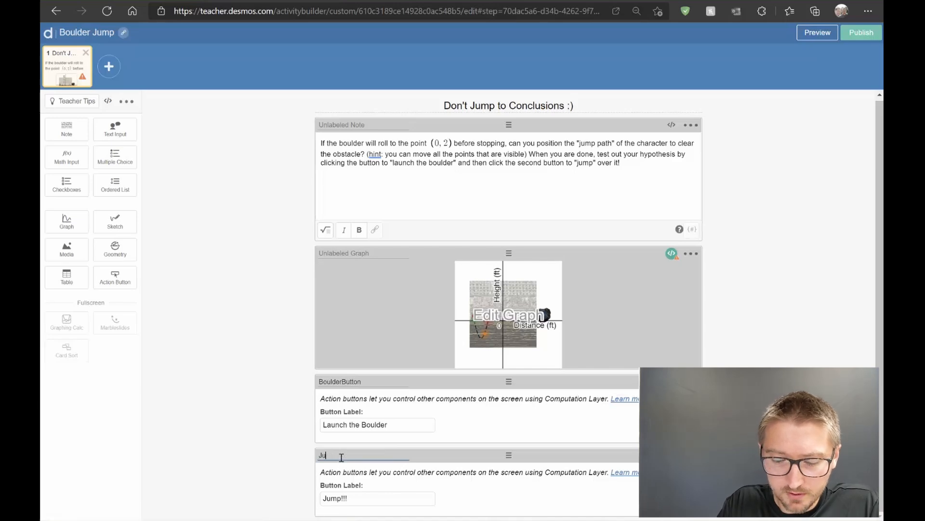
{"action": "type", "text": "mpButton"}
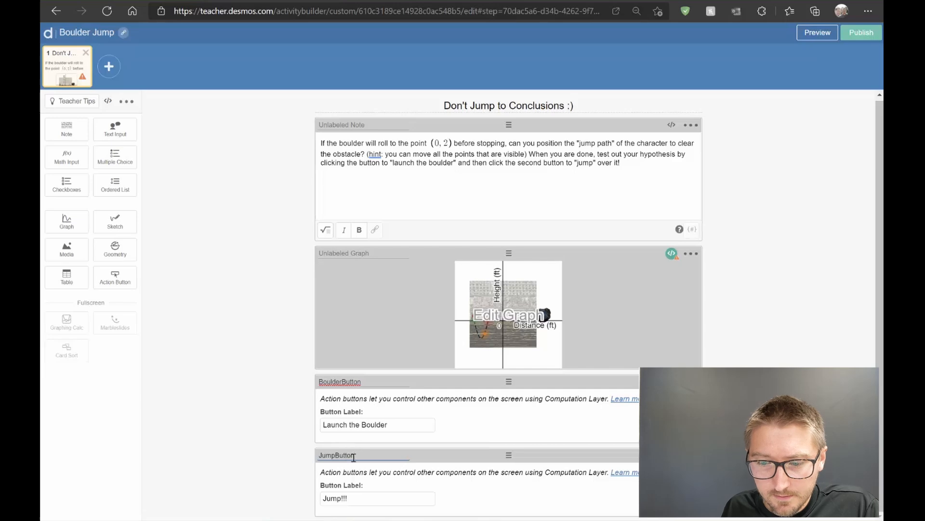
Reopen the graph script and complete the t_{ime} condition as when JumpButton.timeSincePress() < this.number(`e_{ndTime}`).
{"action": "left_click", "coordinate": [673, 255]}
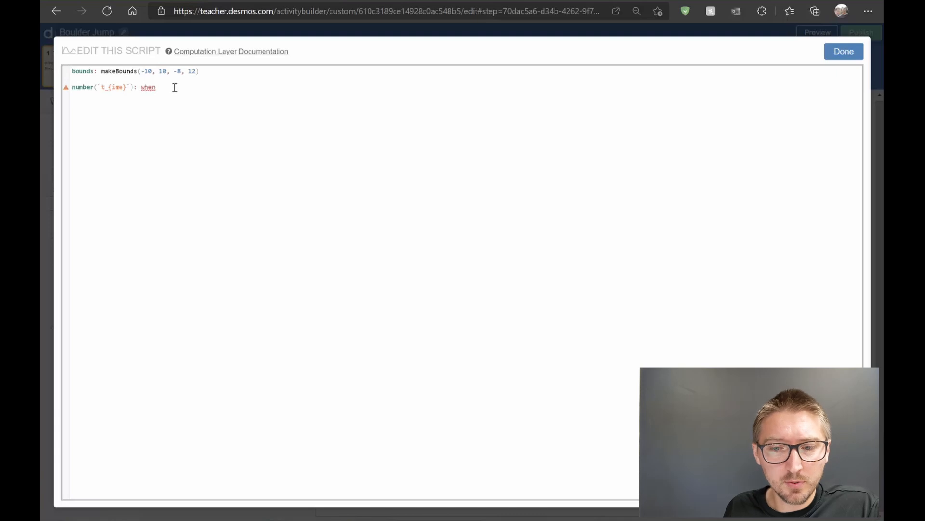
{"action": "type", "text": "JumpButton."}
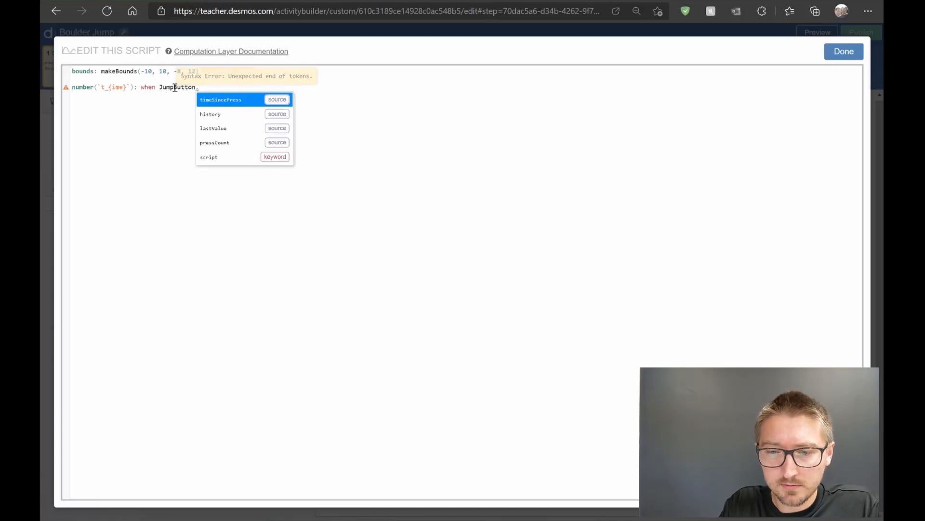
{"action": "key", "text": "Return"}
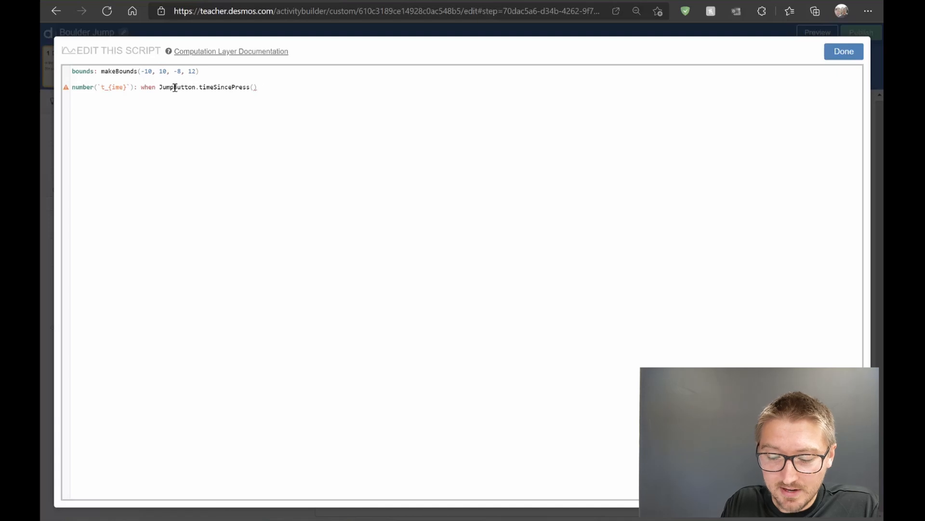
{"action": "type", "text": "<"}
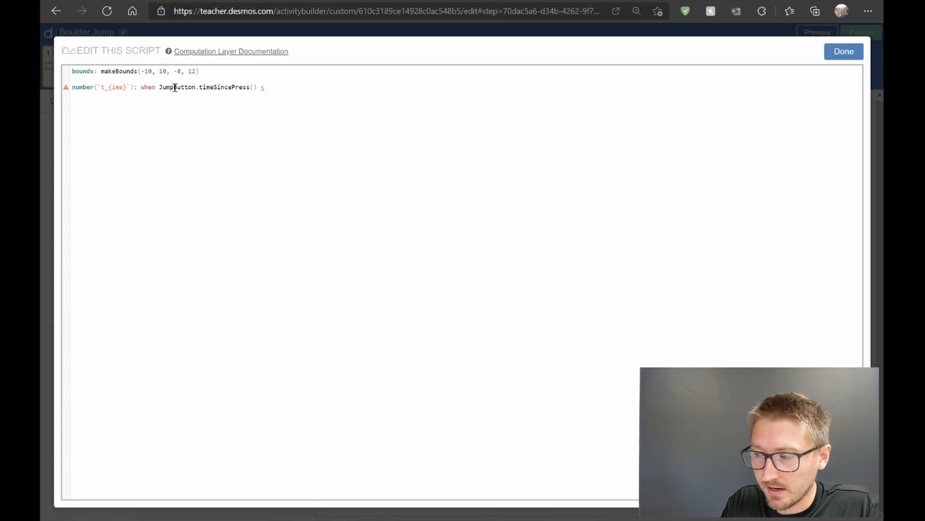
{"action": "type", "text": "this."}
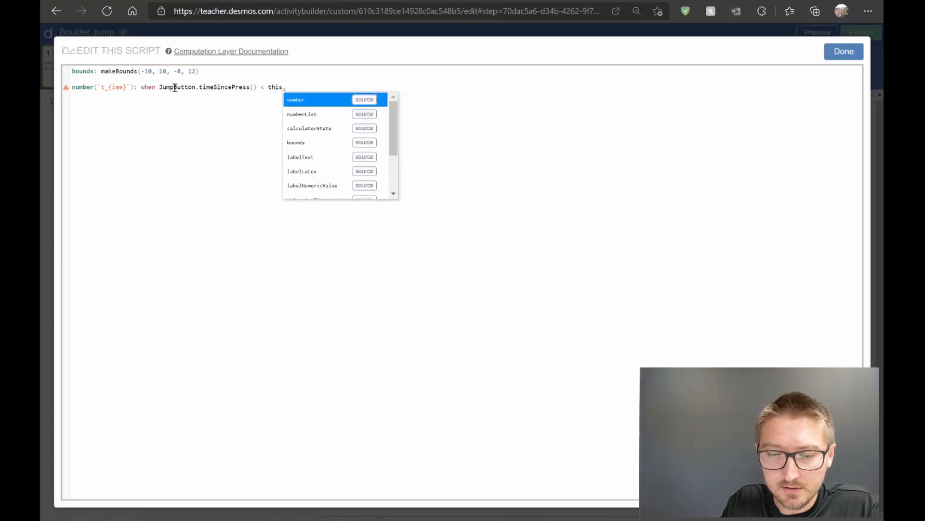
{"action": "key", "text": "Return"}
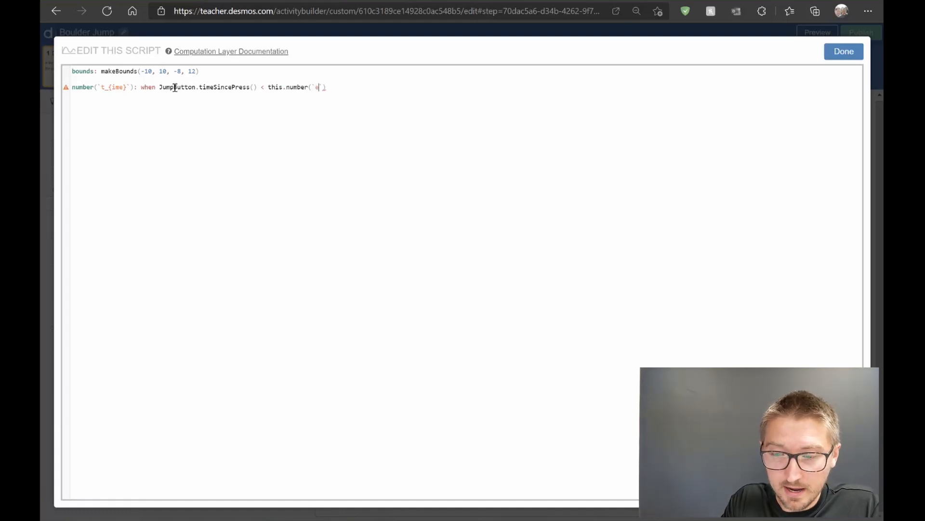
{"action": "type", "text": "e"}
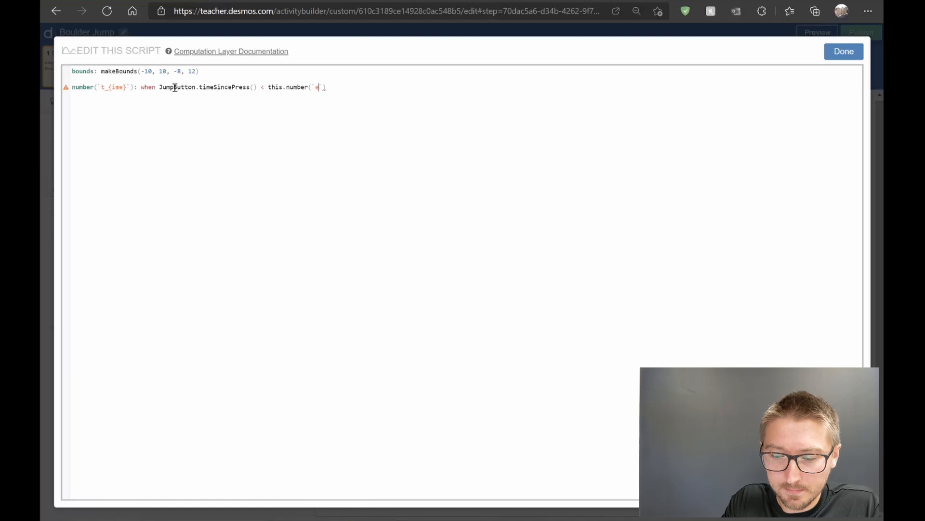
{"action": "type", "text": "_{"}
{"action": "type", "text": "ndTime"}
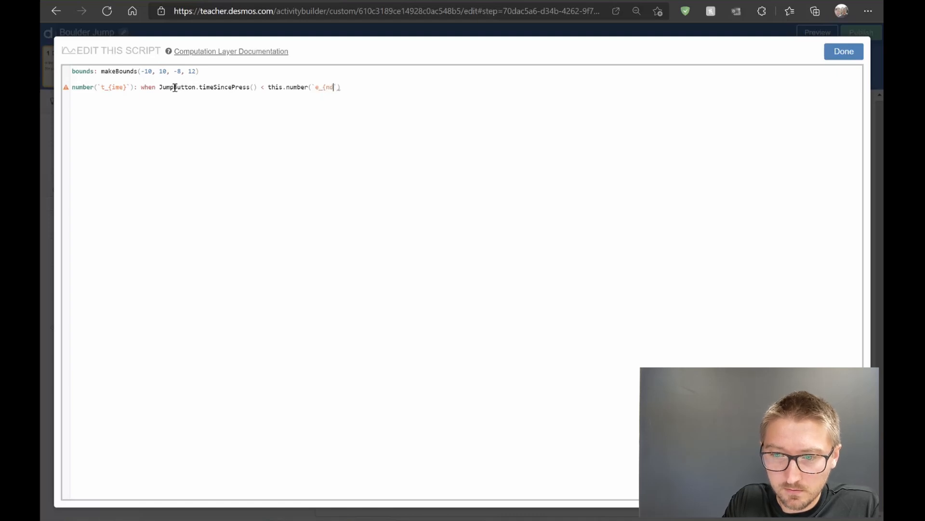
{"action": "type", "text": "}"}
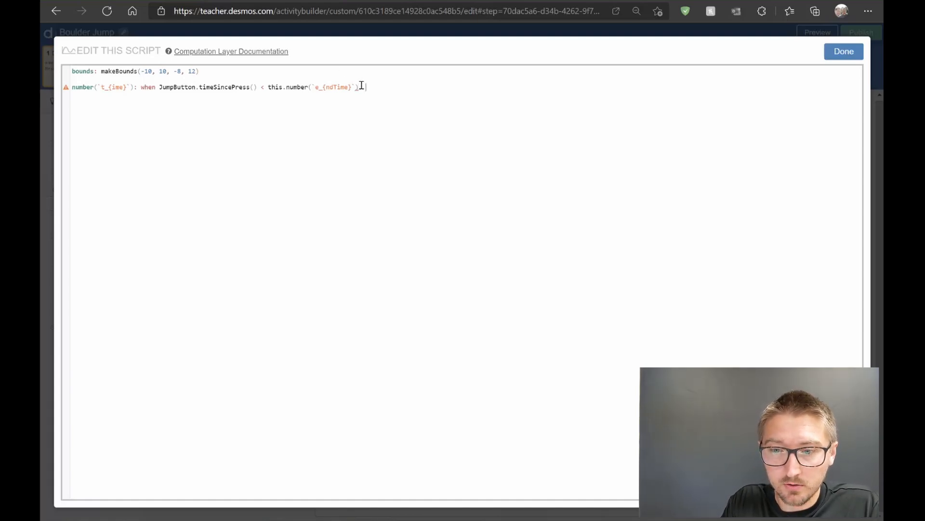
Make the t_{ime} when clause return JumpButton.timeSincePress().
{"action": "type", "text": "JumpButton.timeSincePress()"}
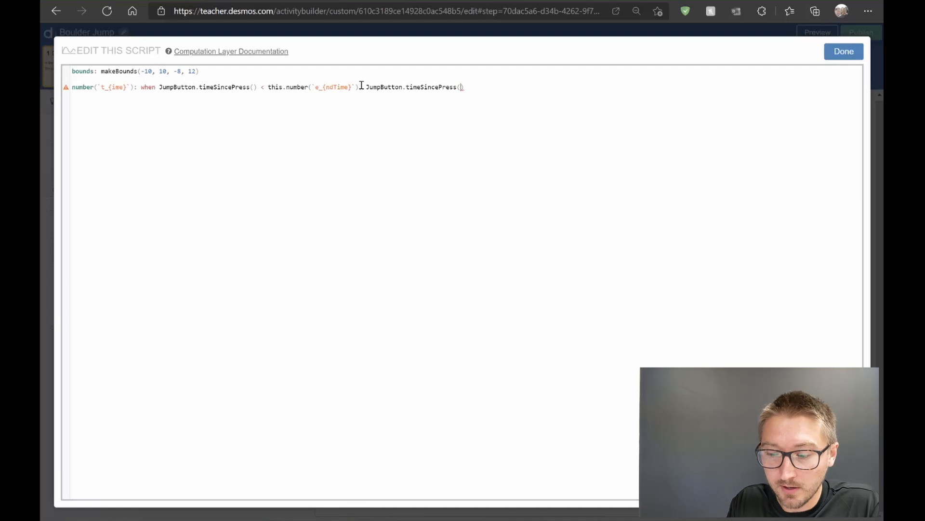
{"action": "key", "text": "Return"}
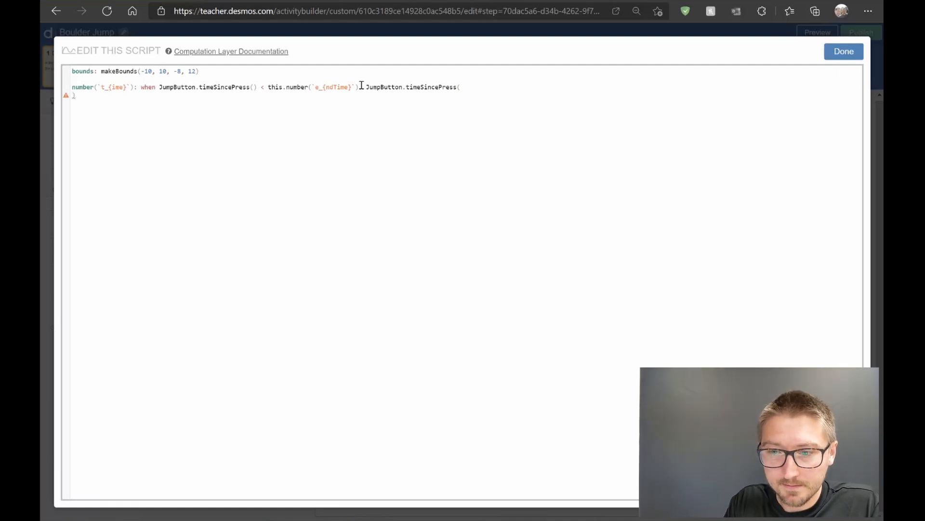
{"action": "key", "text": "BackSpace"}
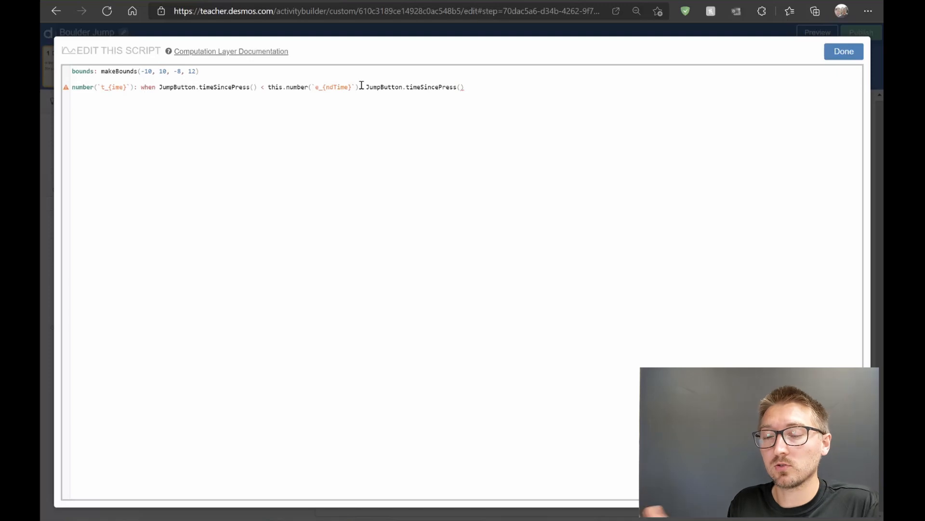
Add the fallback line otherwise this.number(`e_{ndTime}`) to the t_{ime} definition, and start a new line below it.
{"action": "type", "text": "otherwise"}
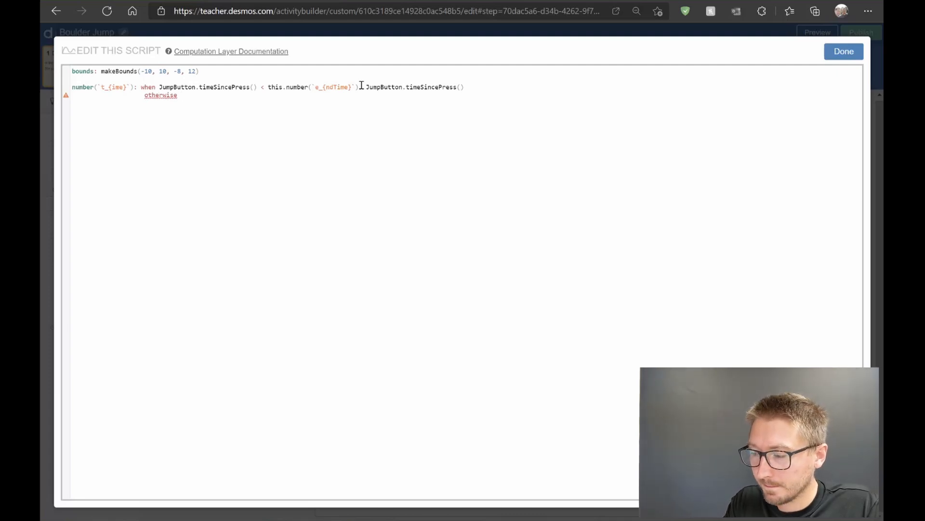
{"action": "type", "text": "this"}
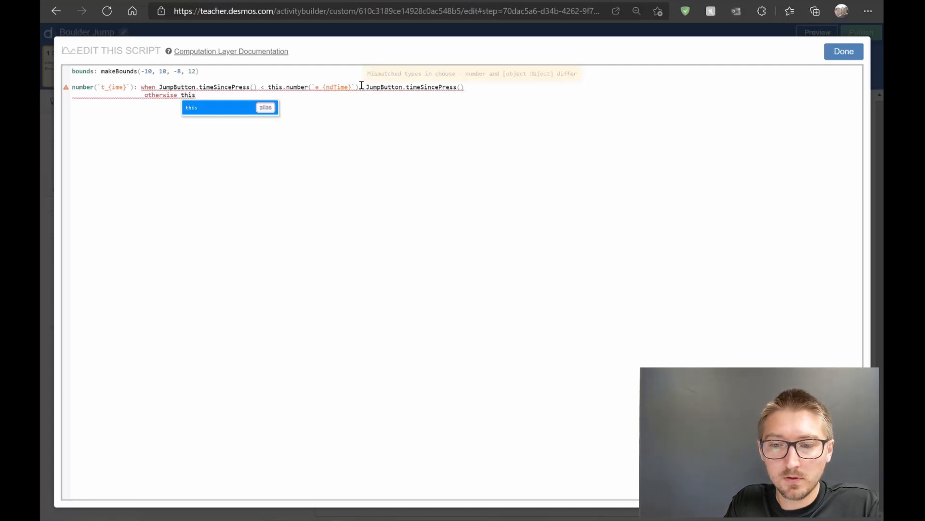
{"action": "type", "text": "."}
{"action": "key", "text": "Return"}
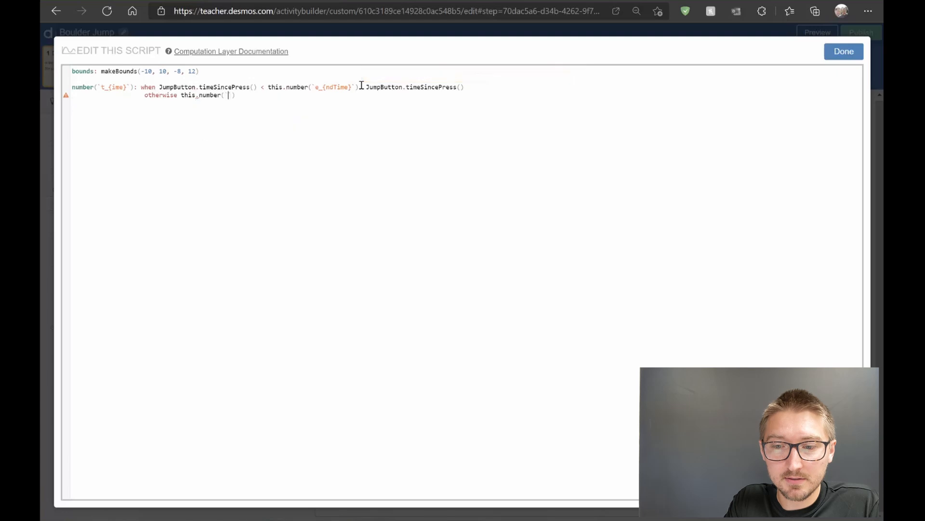
{"action": "type", "text": "e_"}
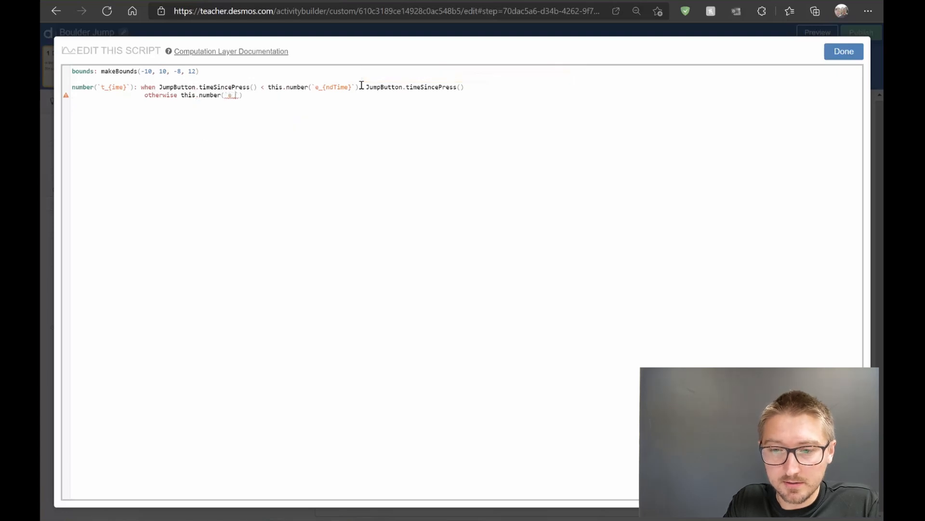
{"action": "type", "text": "{ndTime"}
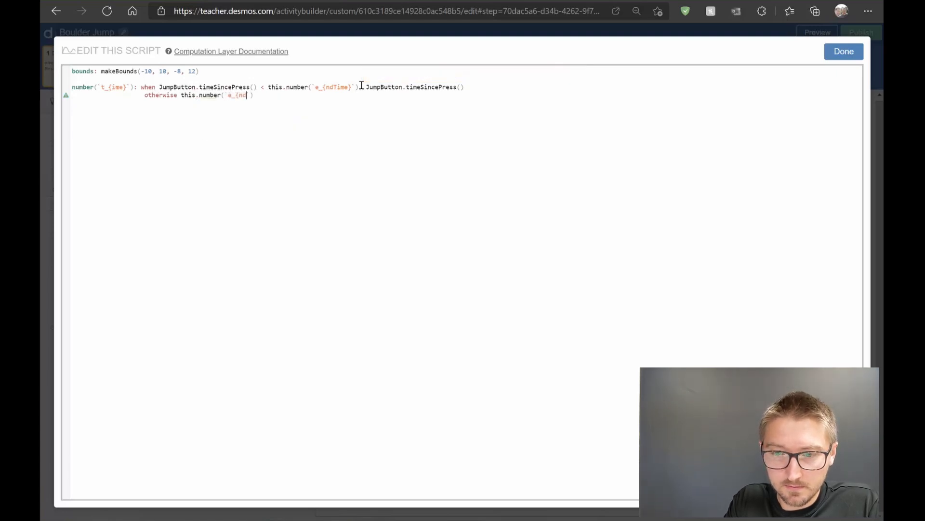
{"action": "type", "text": "}"}
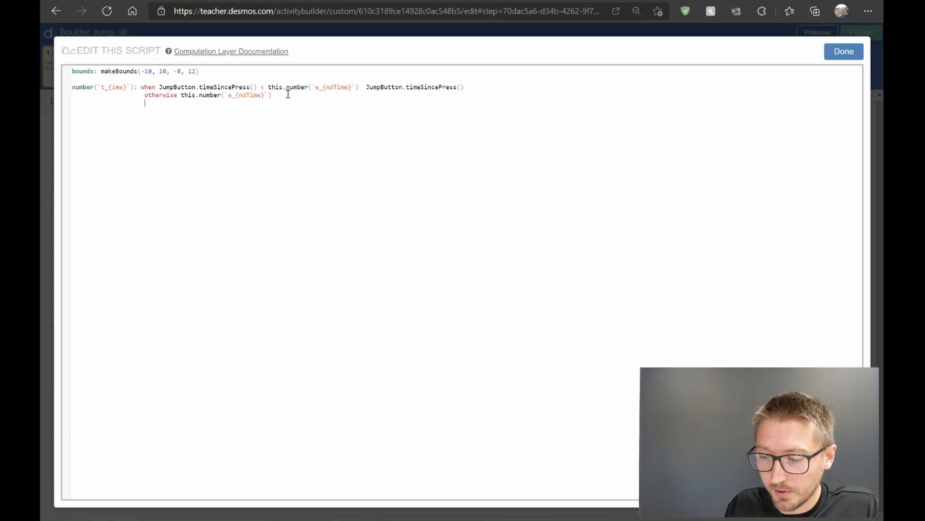
{"action": "key", "text": "Return"}
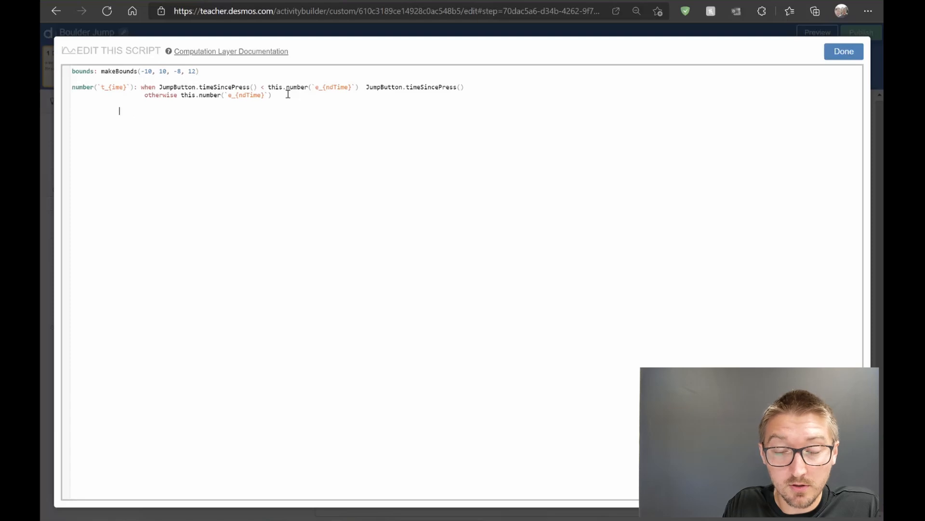
Clear the new line's indentation and start a number(`b_{oulderTime}`): definition below the t_{ime} definition.
{"action": "key", "text": "BackSpace"}
{"action": "key", "text": "BackSpace"}
{"action": "key", "text": "BackSpace"}
{"action": "key", "text": "BackSpace"}
{"action": "key", "text": "BackSpace"}
{"action": "key", "text": "BackSpace"}
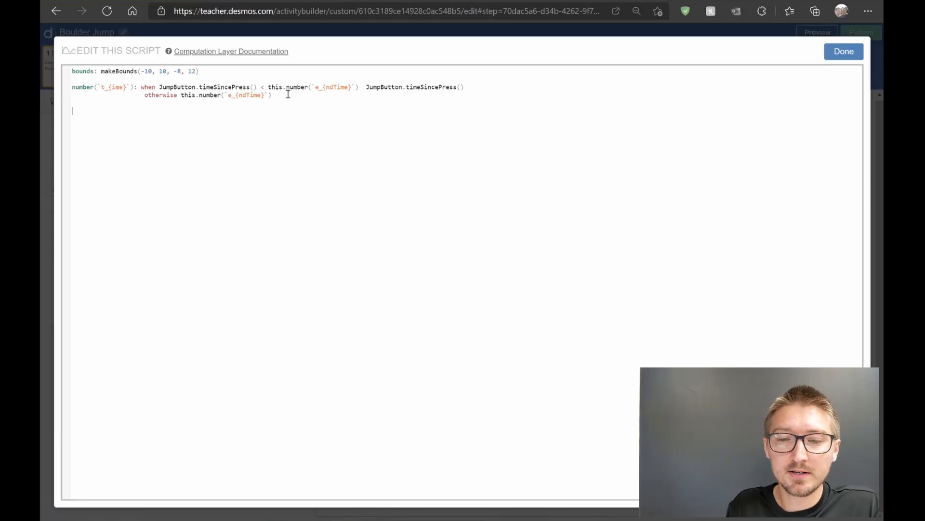
{"action": "type", "text": "n"}
{"action": "key", "text": "Return"}
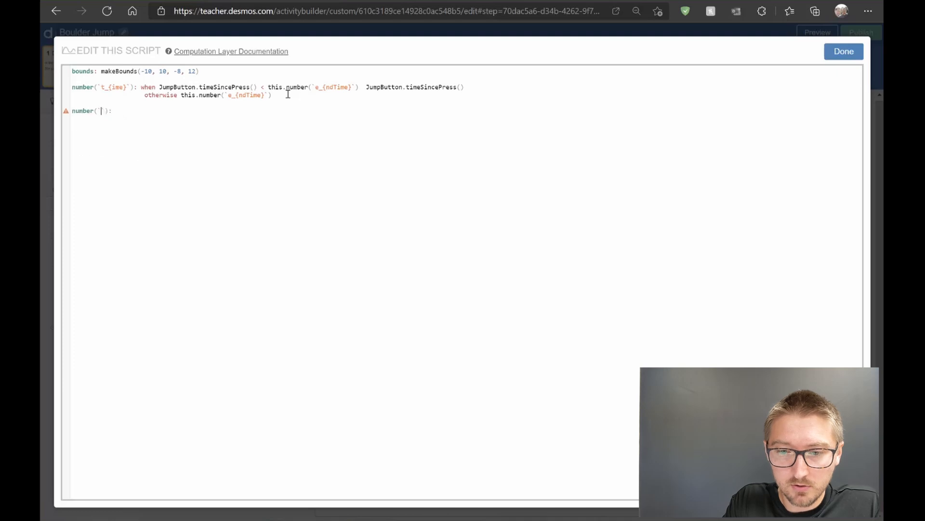
{"action": "type", "text": "b_"}
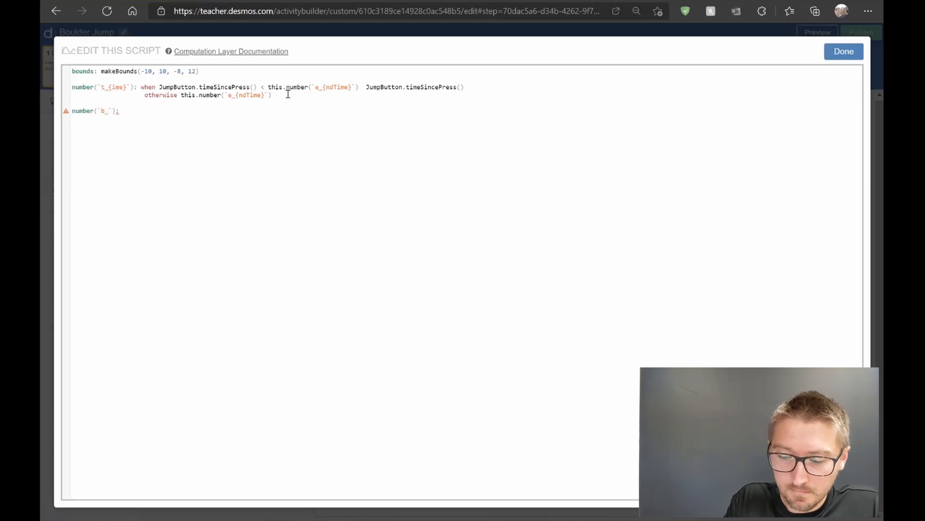
{"action": "type", "text": "{oulderTime"}
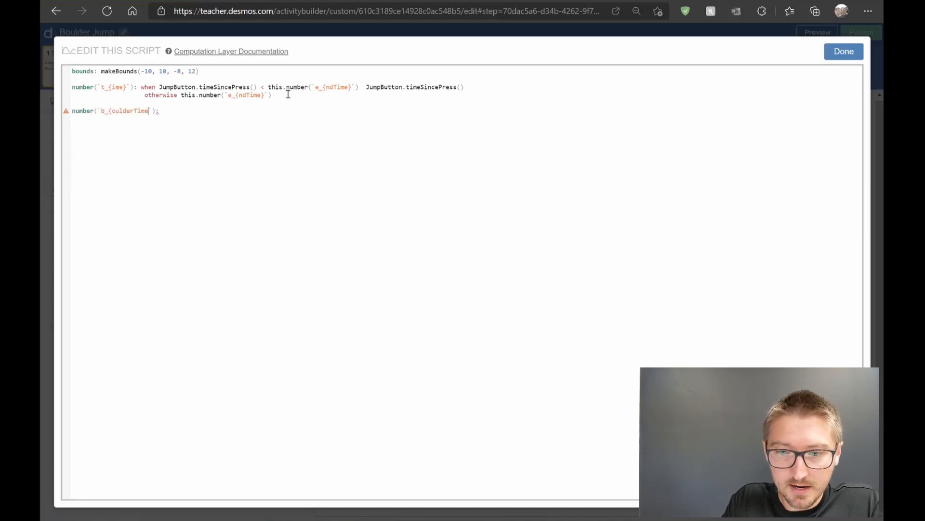
{"action": "type", "text": "}"}
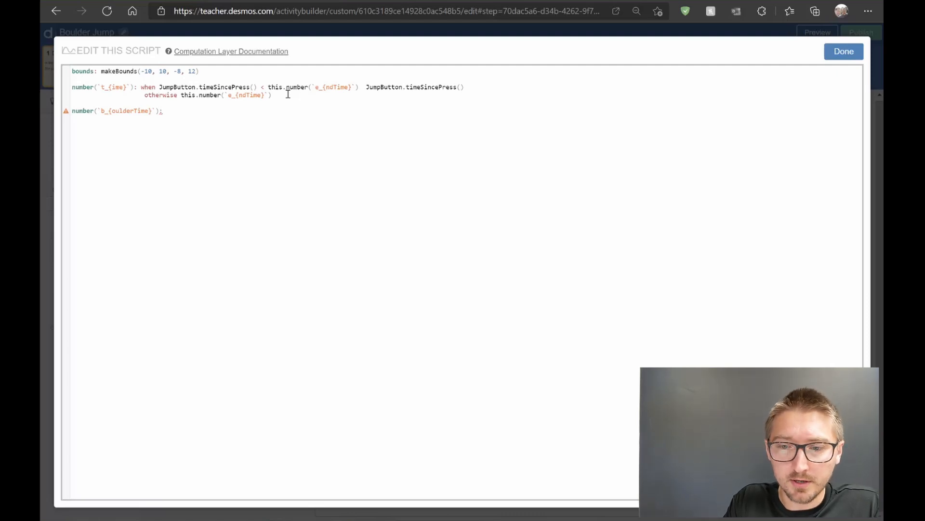
Begin the b_{oulderTime} condition with when BoulderButton.timeSincePress() <= and change the comparison in the t_{ime} condition to <= as well.
{"action": "type", "text": "when"}
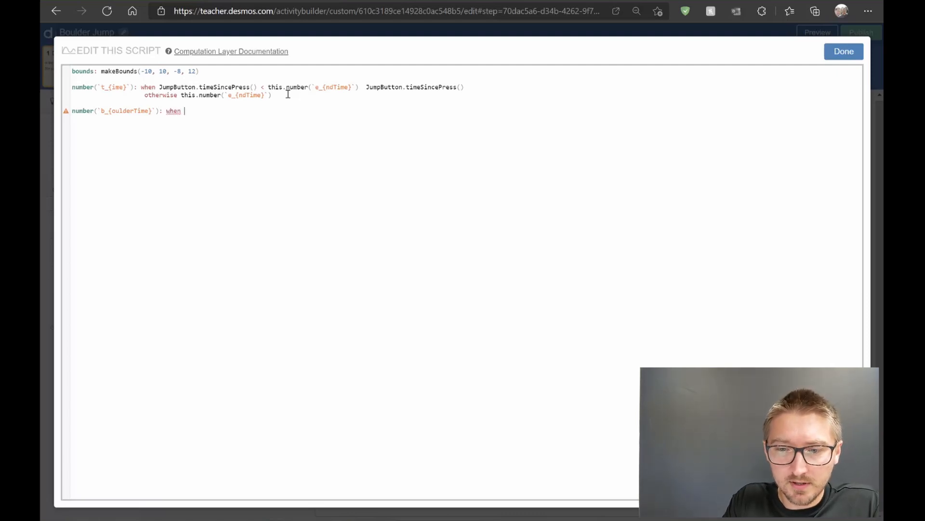
{"action": "type", "text": " BoulderButton.t"}
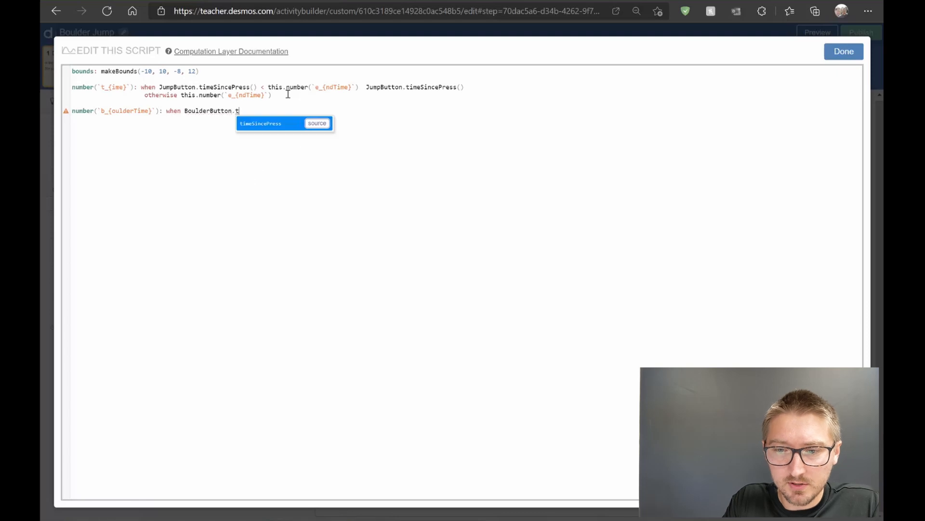
{"action": "key", "text": "Tab"}
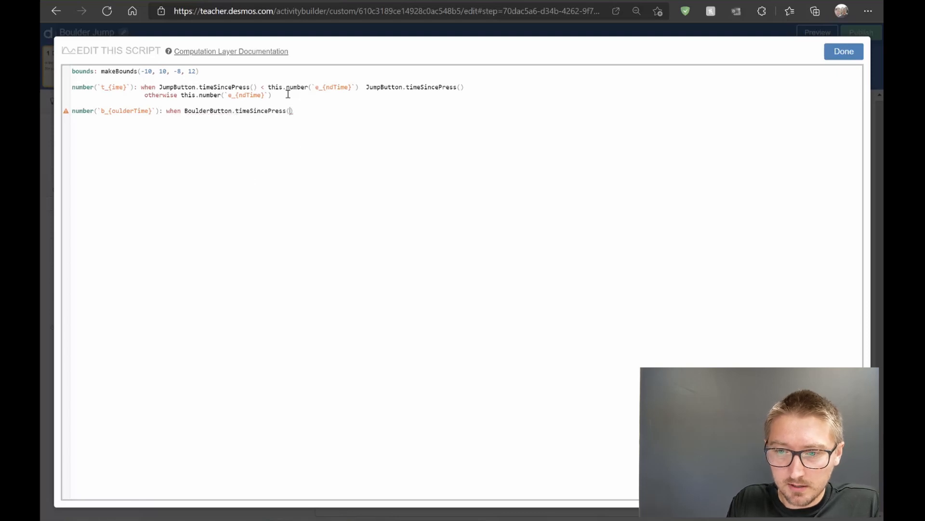
{"action": "type", "text": "<"}
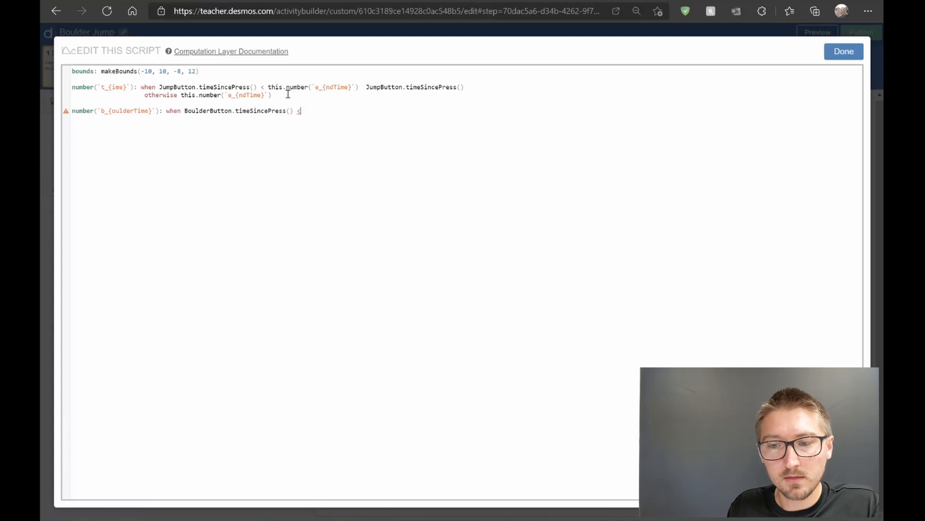
{"action": "left_click", "coordinate": [265, 88]}
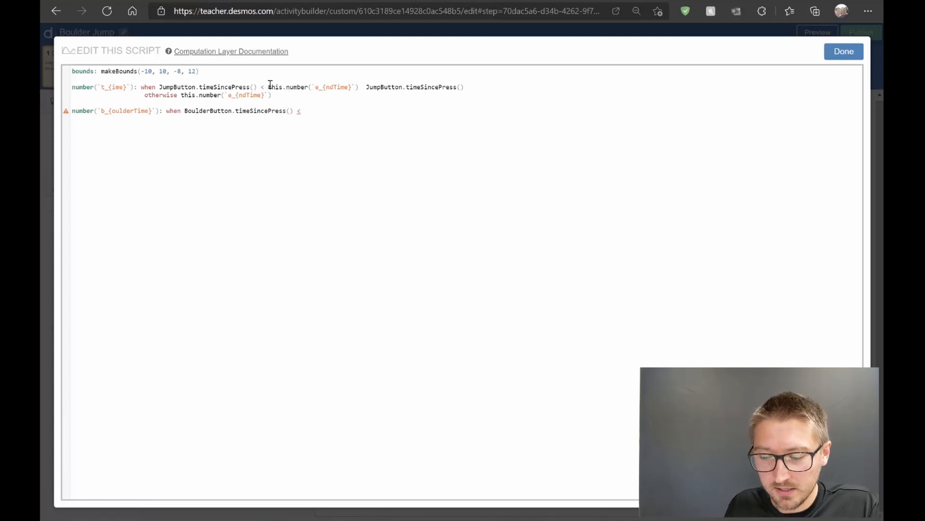
{"action": "type", "text": "="}
{"action": "left_click", "coordinate": [331, 110]}
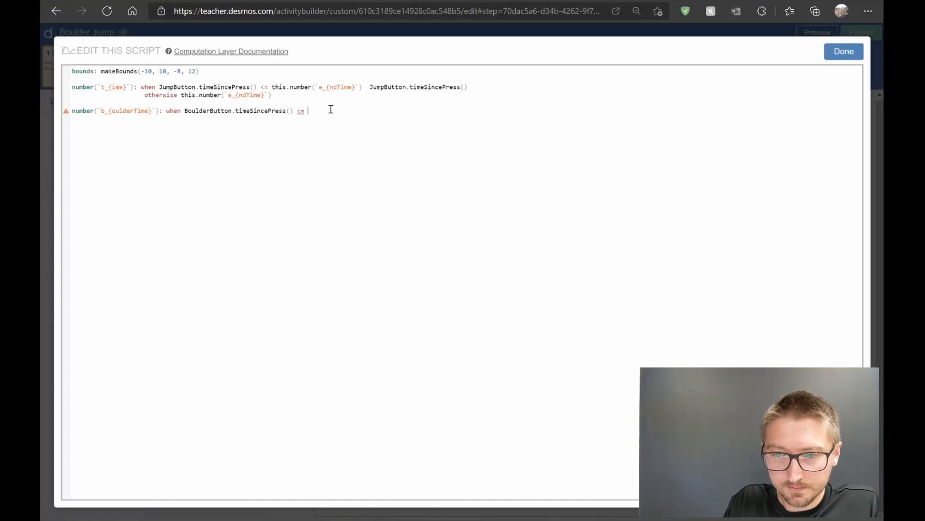
Complete the b_{oulderTime} condition by comparing against this.number(`b_{oulderEndTime}`).
{"action": "type", "text": "this."}
{"action": "key", "text": "Return"}
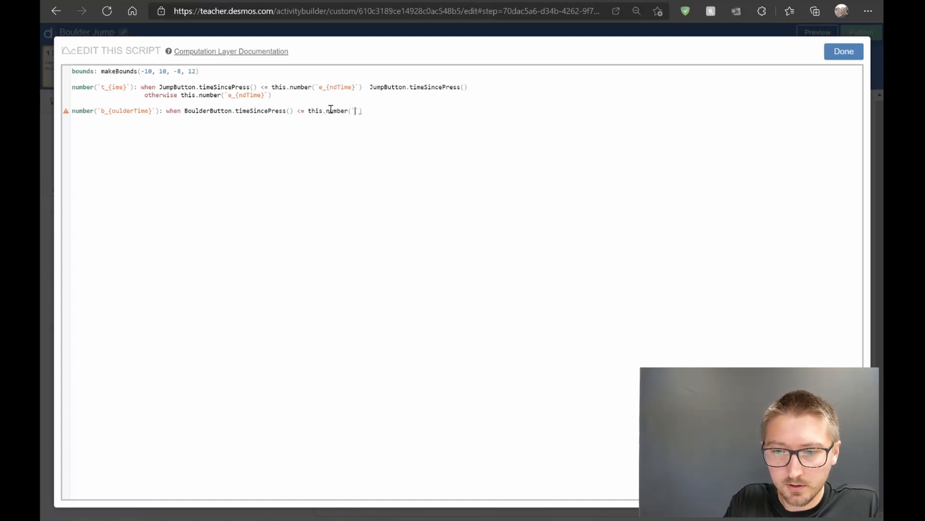
{"action": "type", "text": "b_"}
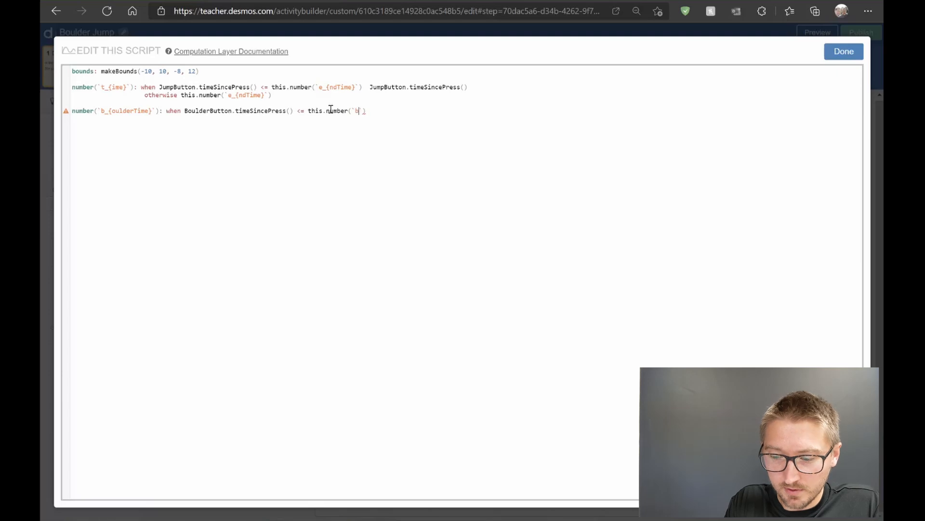
{"action": "type", "text": "{oulderEn"}
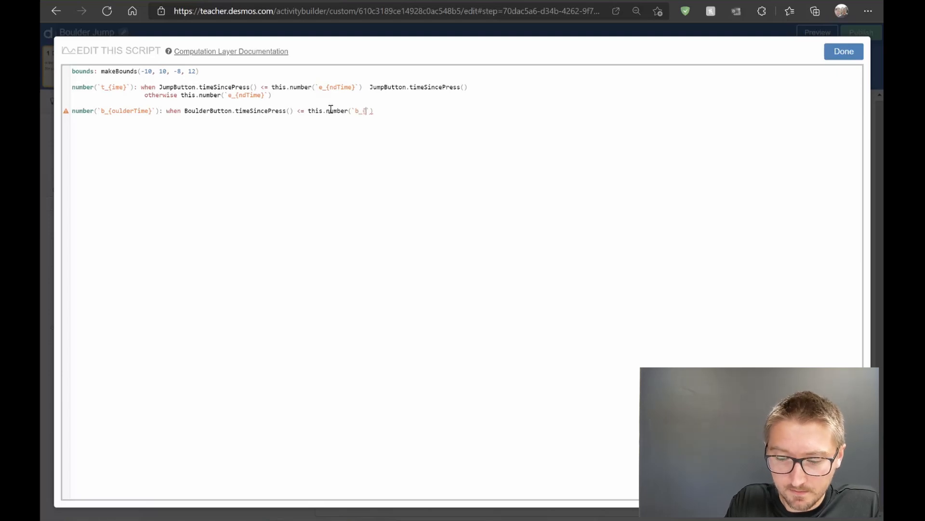
{"action": "type", "text": "dTime"}
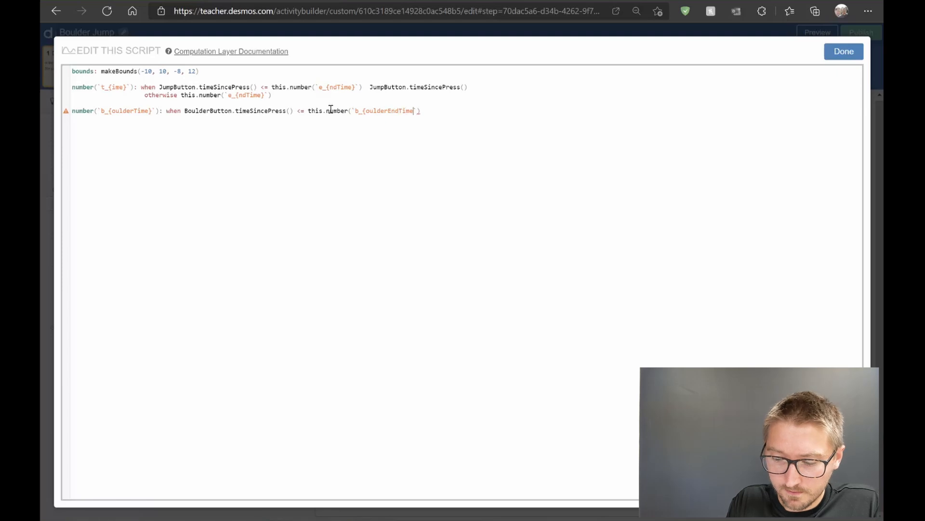
{"action": "type", "text": "}`) "}
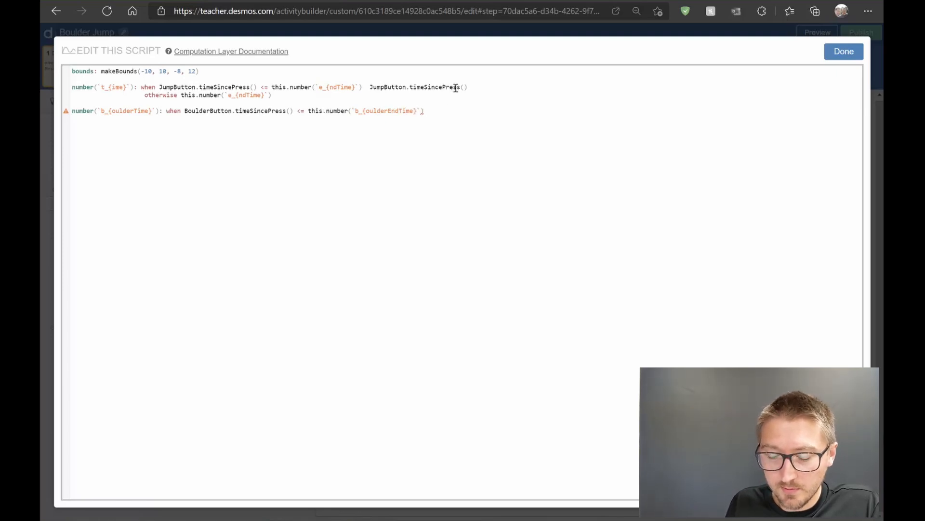
Make the b_{oulderTime} when clause return BoulderButton.timeSincePress().
{"action": "type", "text": "B"}
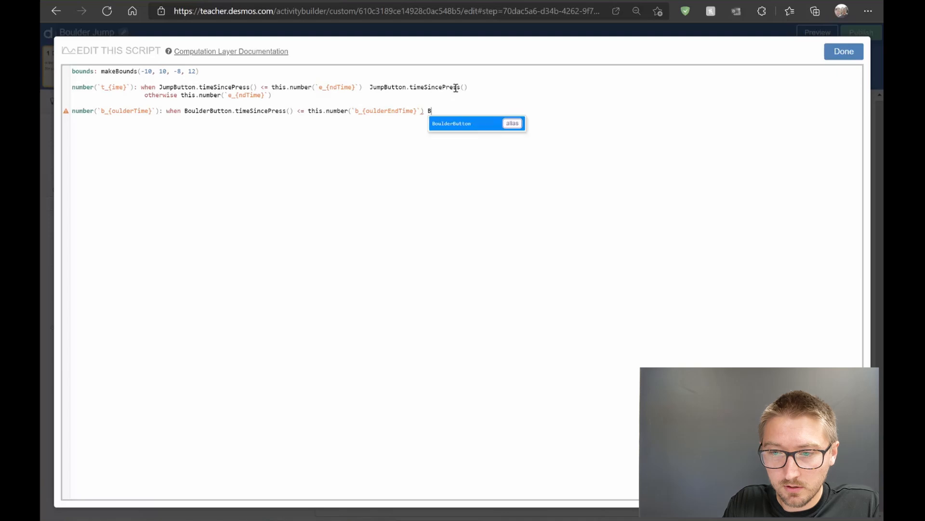
{"action": "key", "text": "Tab"}
{"action": "type", "text": "."}
{"action": "key", "text": "Tab"}
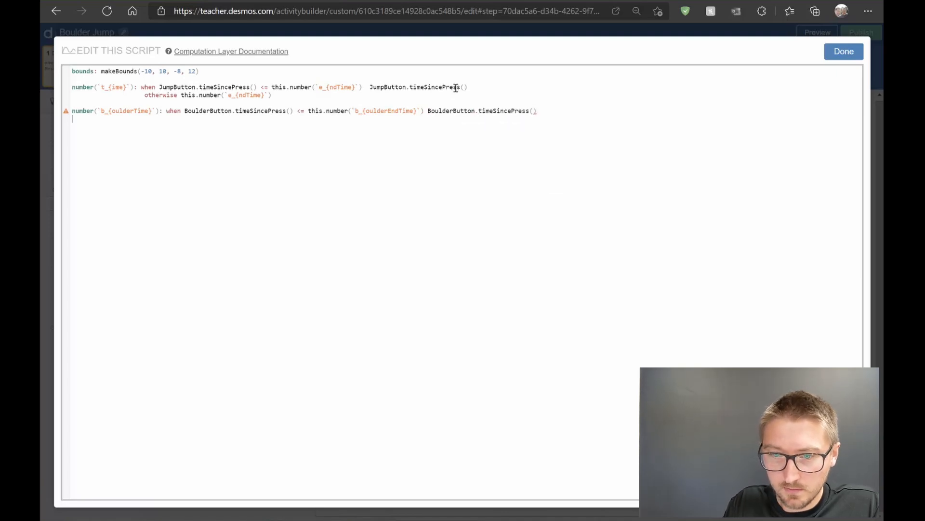
Add an indented fallback line, otherwise this.number(`b_{oulderEndTime}`), to the b_{oulderTime} definition.
{"action": "key", "text": "Tab"}
{"action": "key", "text": "Tab"}
{"action": "key", "text": "Tab"}
{"action": "key", "text": "Tab"}
{"action": "key", "text": "Tab"}
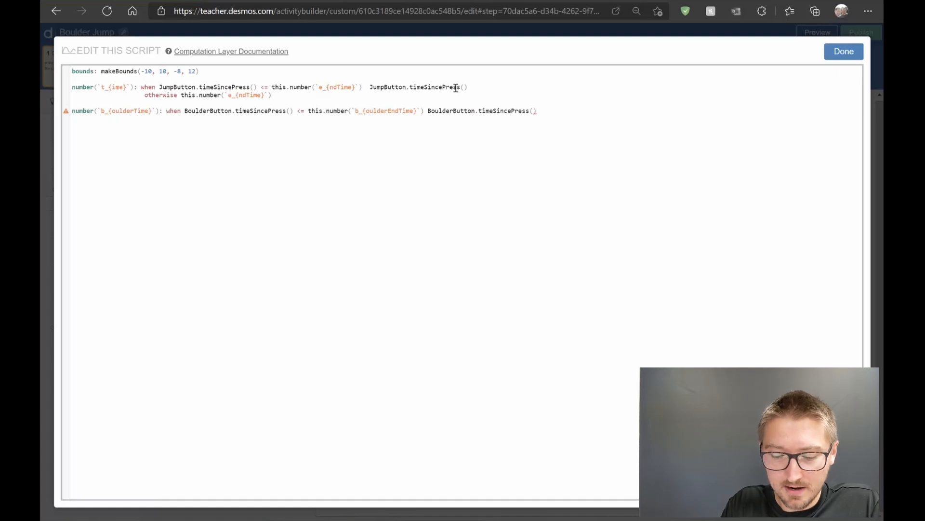
{"action": "key", "text": "Tab"}
{"action": "type", "text": "otherwise "}
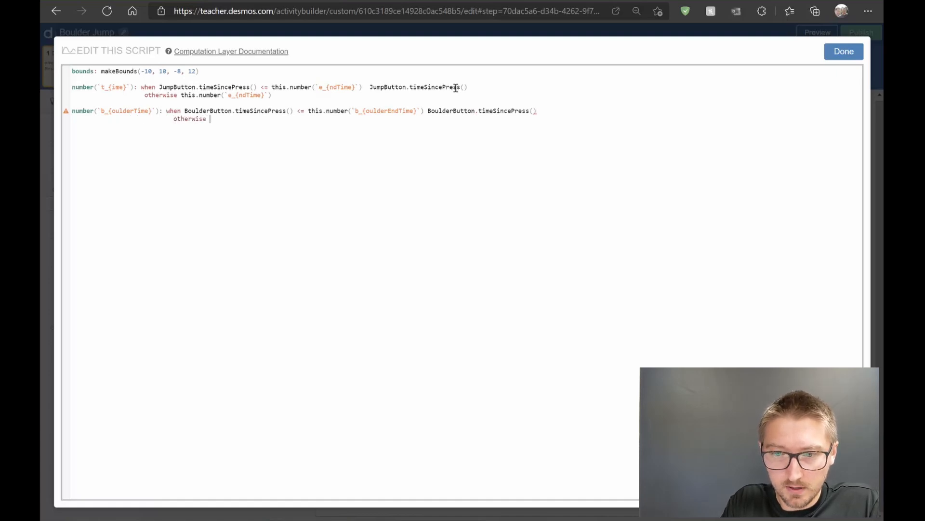
{"action": "type", "text": "this.number(`"}
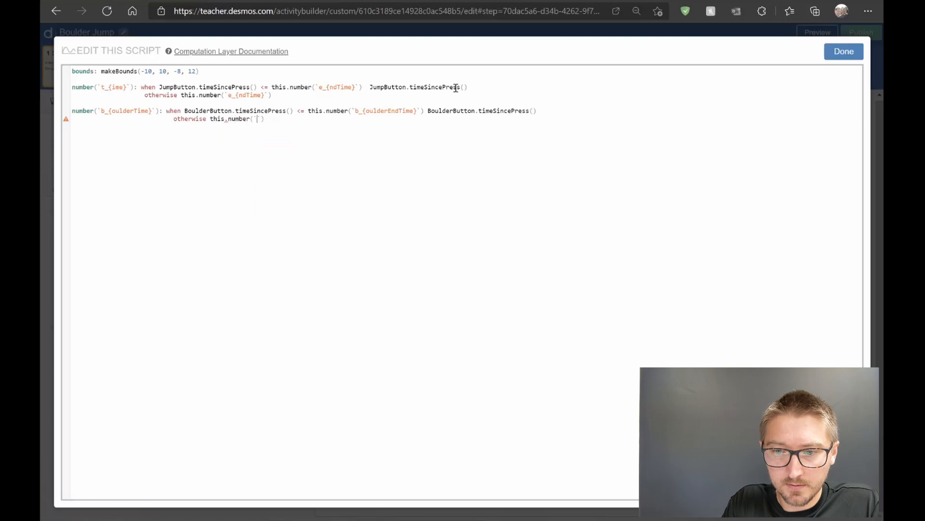
{"action": "type", "text": "b_"}
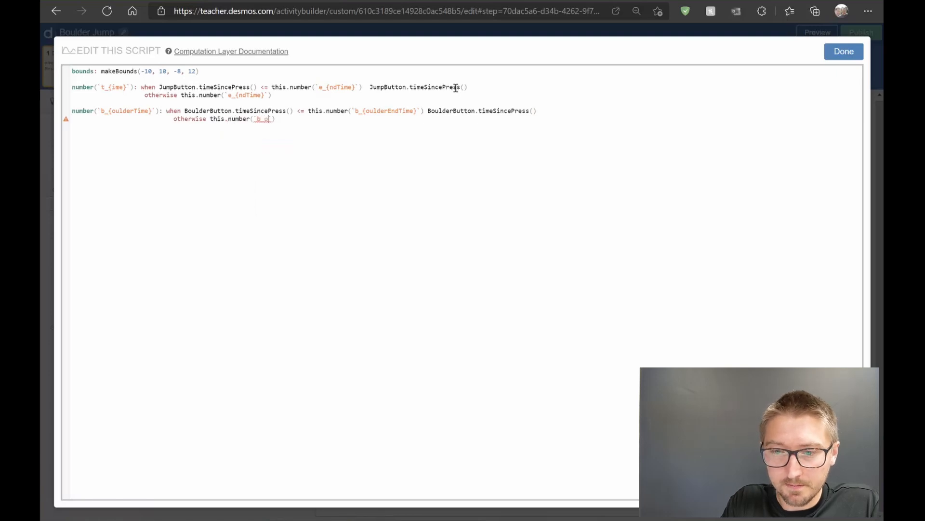
{"action": "type", "text": "{oulderEn"}
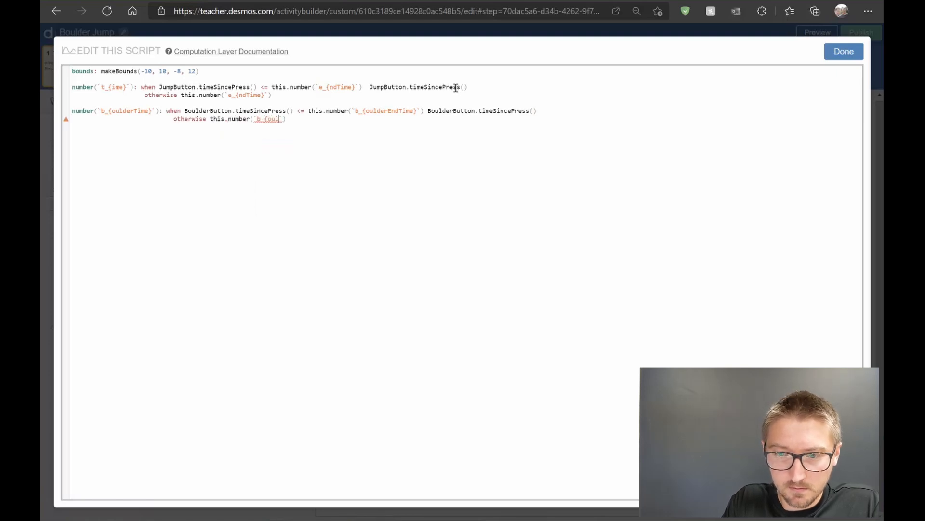
{"action": "type", "text": "dTime}"}
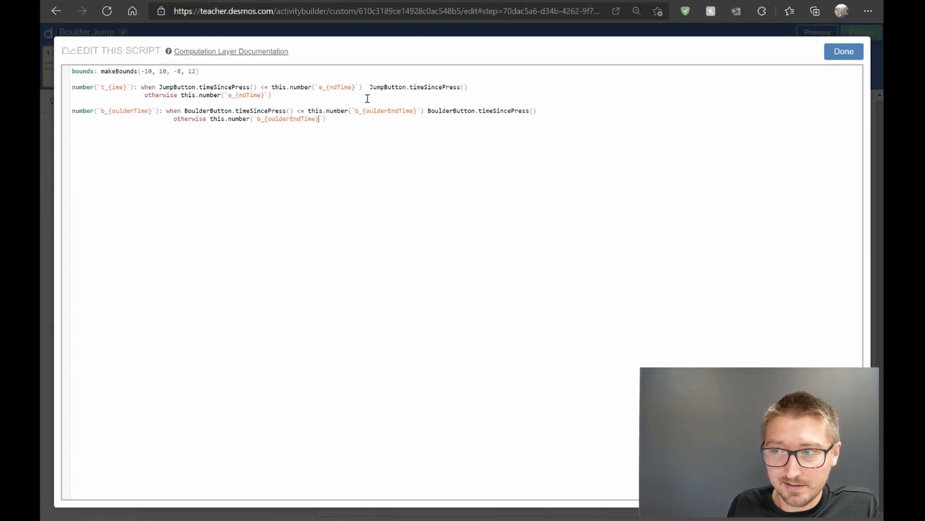
Close the script and, in the student preview, move the path's landing point to about x = 4.5 and its orange point to about (-4, 5).
{"action": "left_click", "coordinate": [838, 59]}
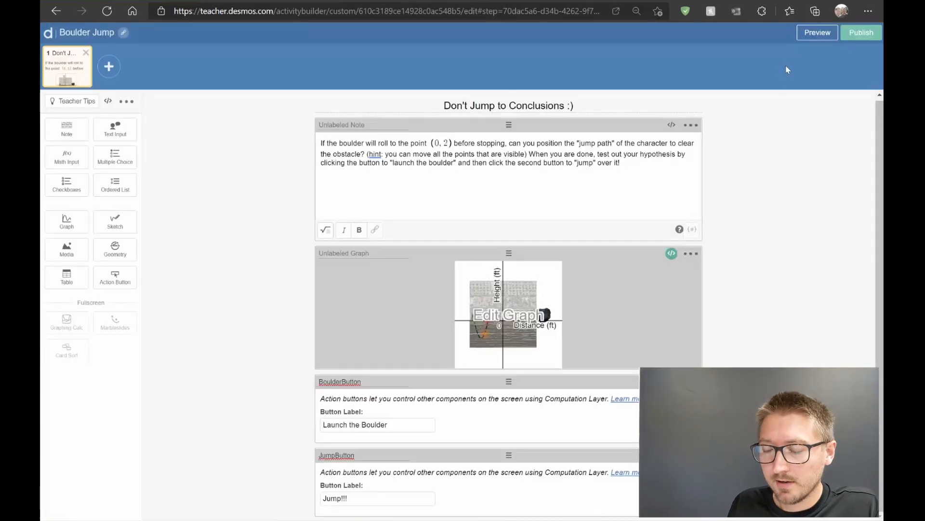
{"action": "left_click", "coordinate": [817, 40]}
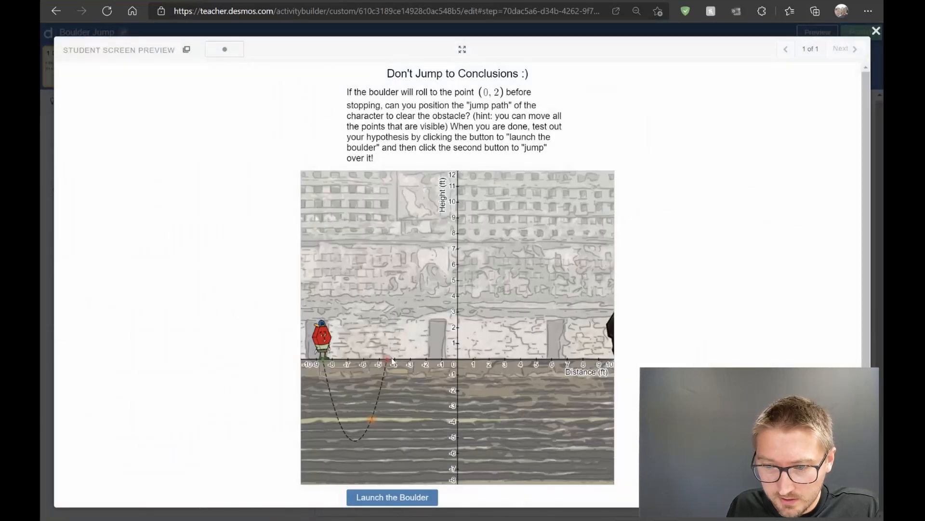
{"action": "left_click_drag", "start_coordinate": [388, 359], "coordinate": [530, 348]}
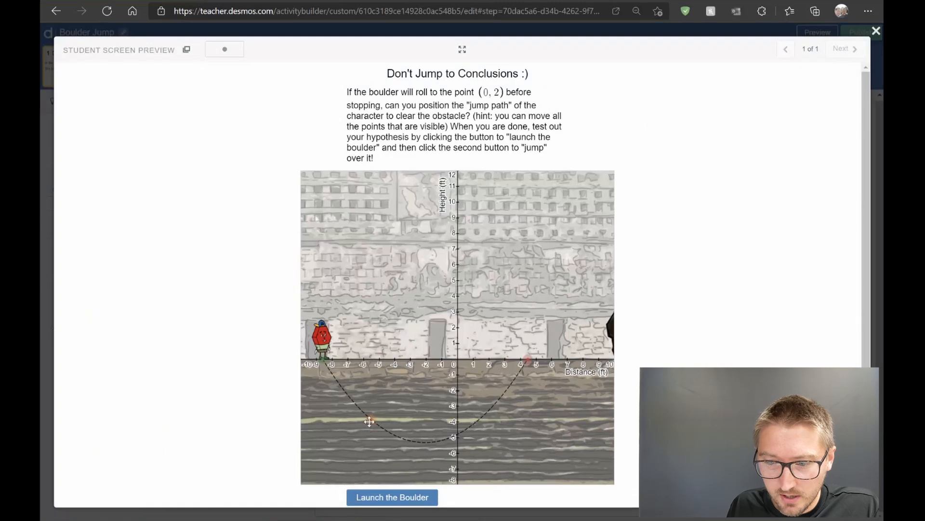
{"action": "left_click_drag", "start_coordinate": [371, 420], "coordinate": [398, 279]}
{"action": "scroll", "coordinate": [748, 251], "scroll_direction": "down", "scroll_amount": 1}
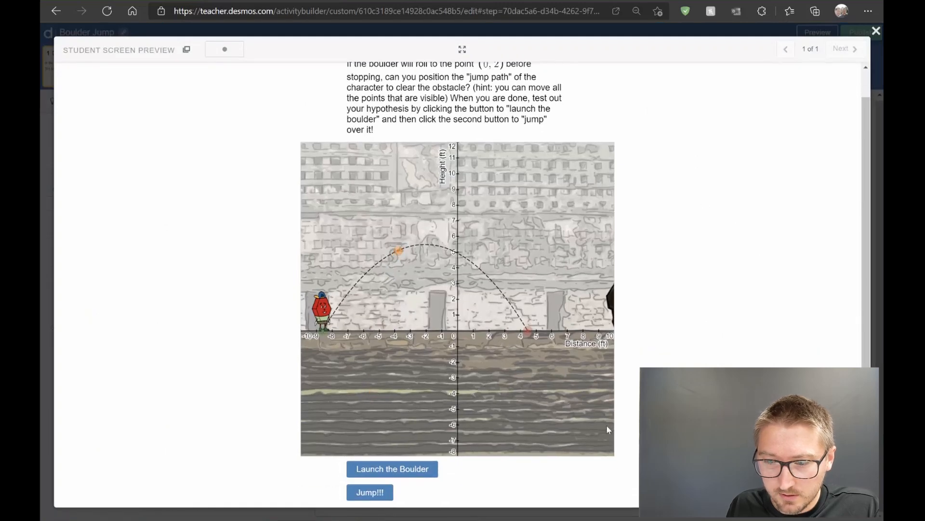
Test the boulder launch and the character's jump, and try moving the path's green start point to about x = -6 and back to -8.
{"action": "left_click", "coordinate": [409, 474]}
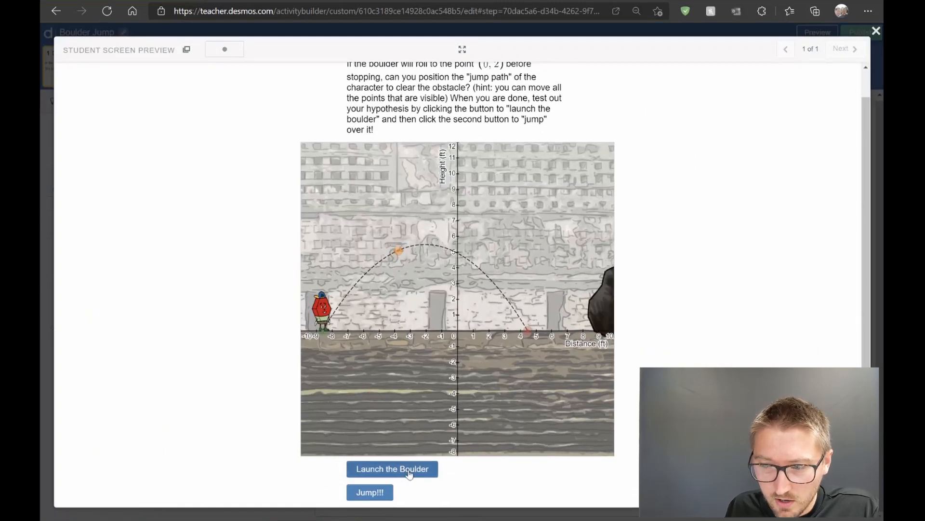
{"action": "left_click", "coordinate": [376, 492]}
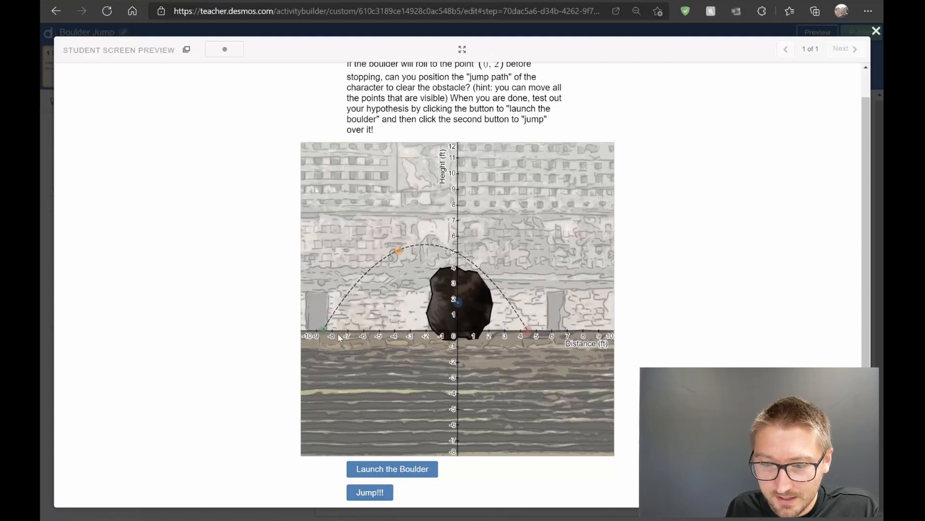
{"action": "left_click_drag", "start_coordinate": [324, 332], "coordinate": [369, 322]}
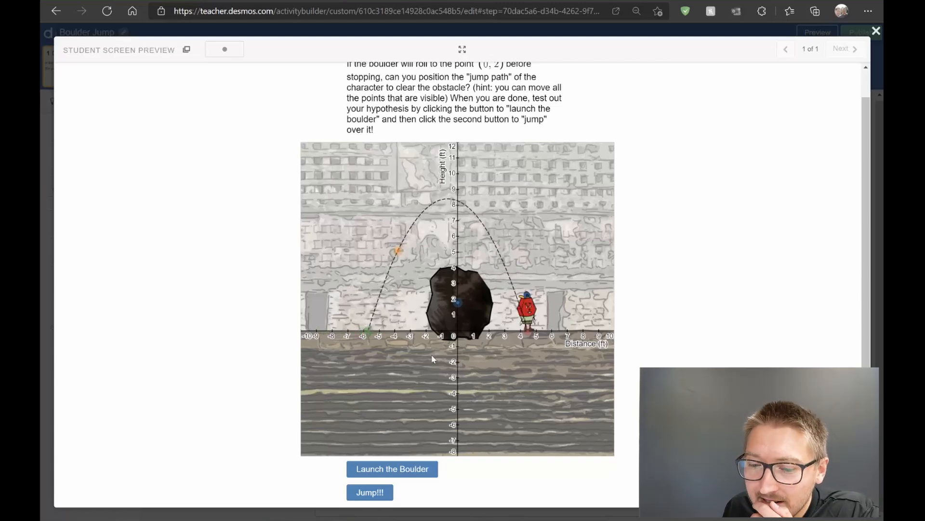
{"action": "left_click_drag", "start_coordinate": [367, 332], "coordinate": [329, 331]}
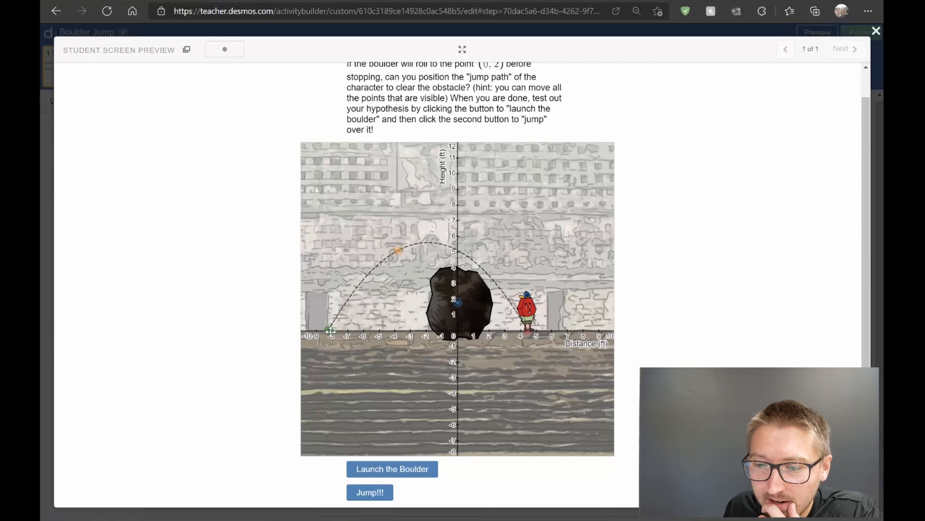
Leave the student preview and open the graph's script for editing.
{"action": "left_click", "coordinate": [876, 31]}
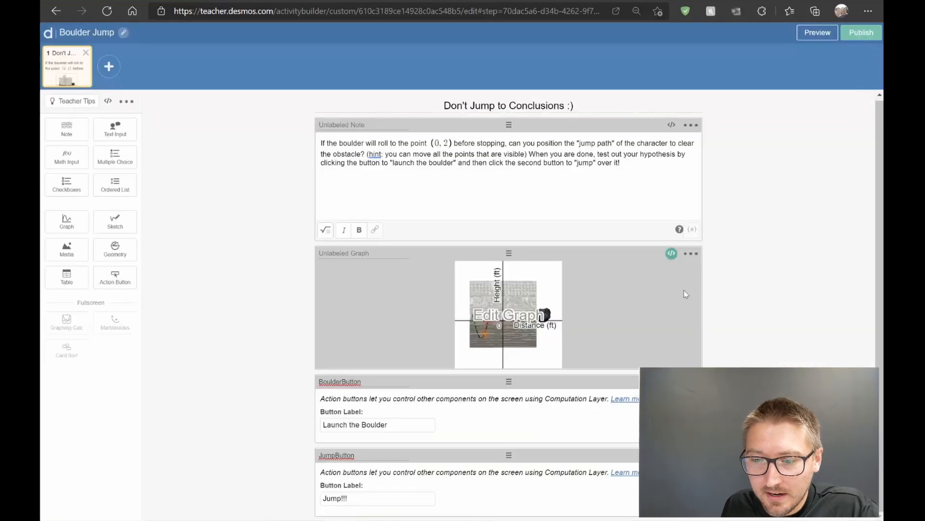
{"action": "left_click", "coordinate": [671, 253]}
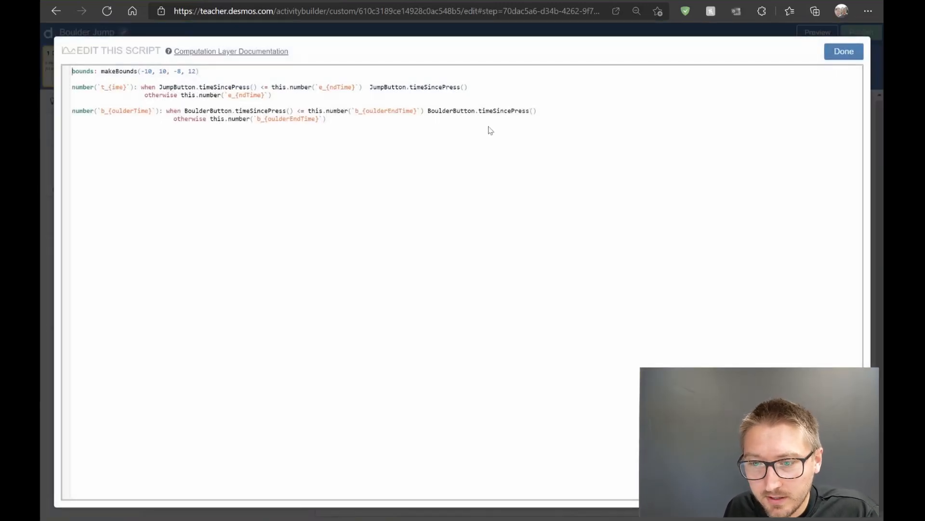
{"action": "type", "text": ")"}
{"action": "left_click", "coordinate": [270, 95]}
{"action": "type", "text": "-.001"}
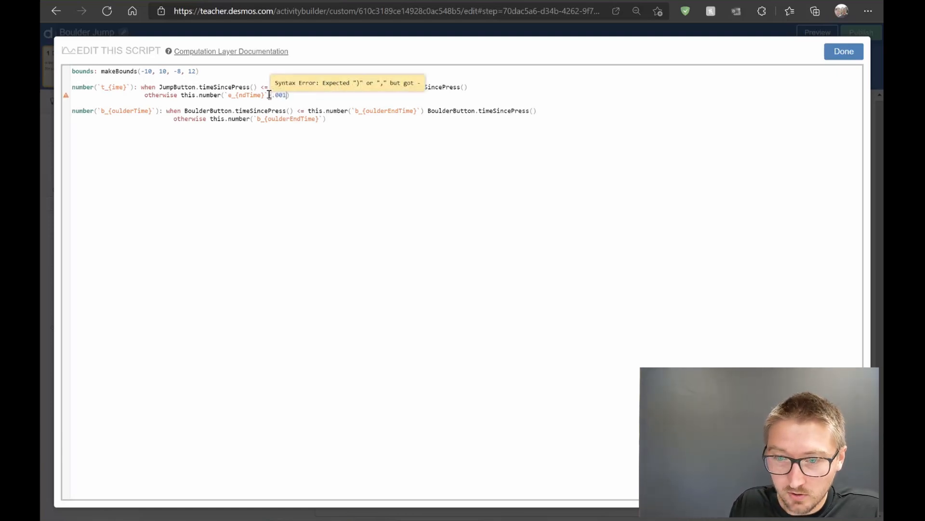
{"action": "key", "text": "BackSpace"}
{"action": "key", "text": "BackSpace"}
{"action": "key", "text": "BackSpace"}
{"action": "key", "text": "BackSpace"}
{"action": "key", "text": "BackSpace"}
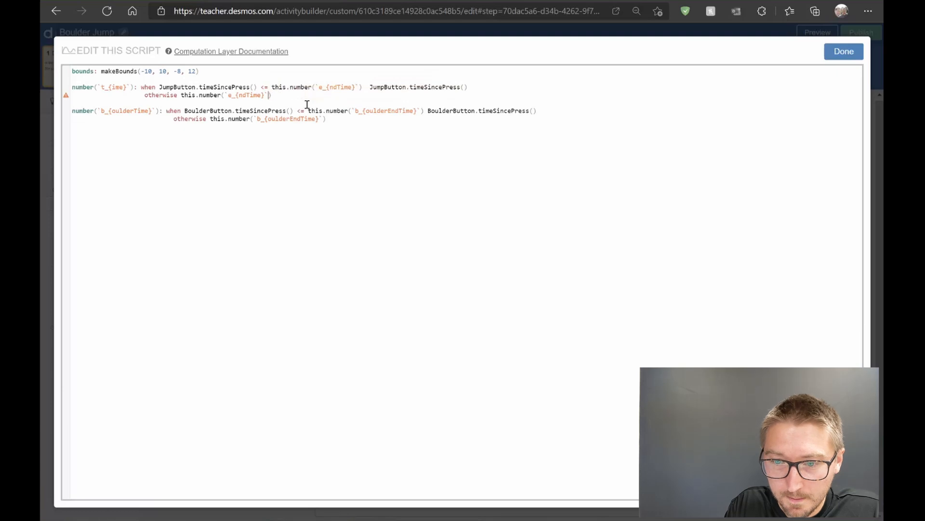
Change the t_{ime} fallback to this.number(`e_{ndTime}-.001`), keeping the subtraction inside the backticks, and finish editing the script.
{"action": "key", "text": "Left"}
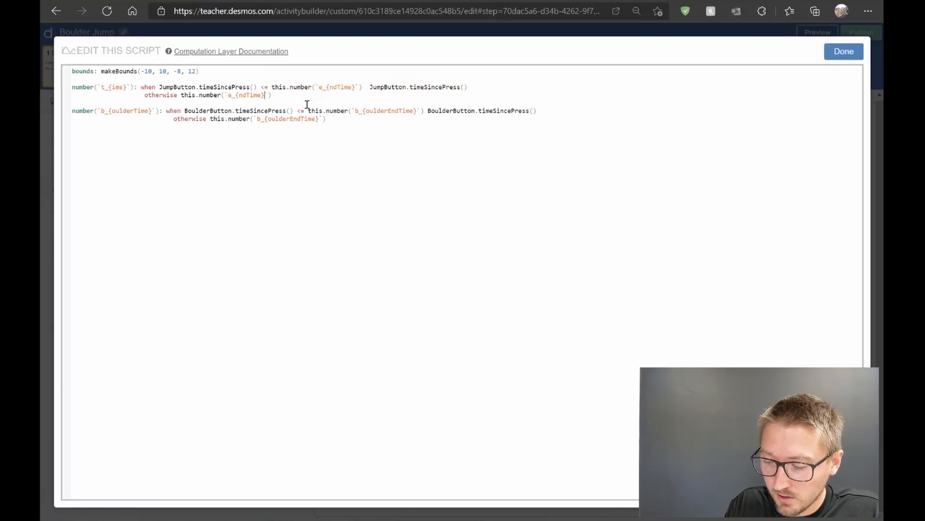
{"action": "type", "text": "-.001"}
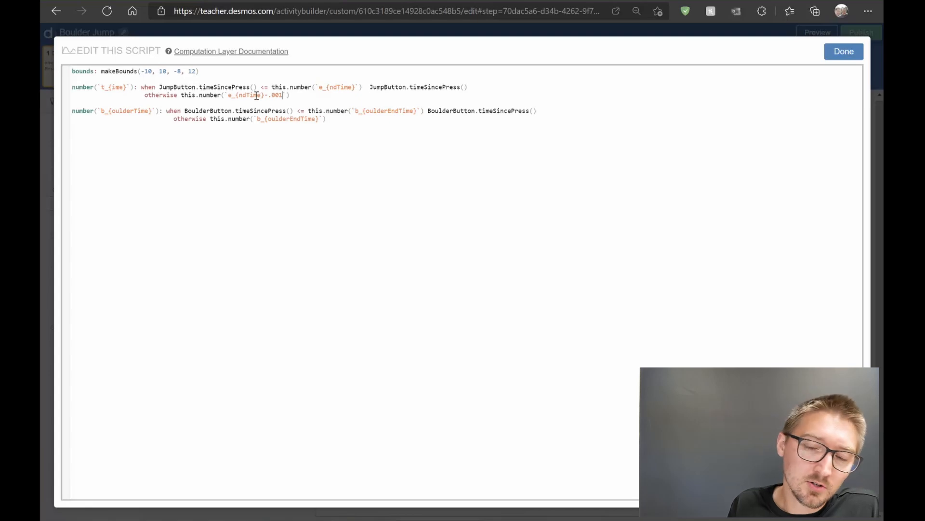
{"action": "left_click", "coordinate": [844, 52]}
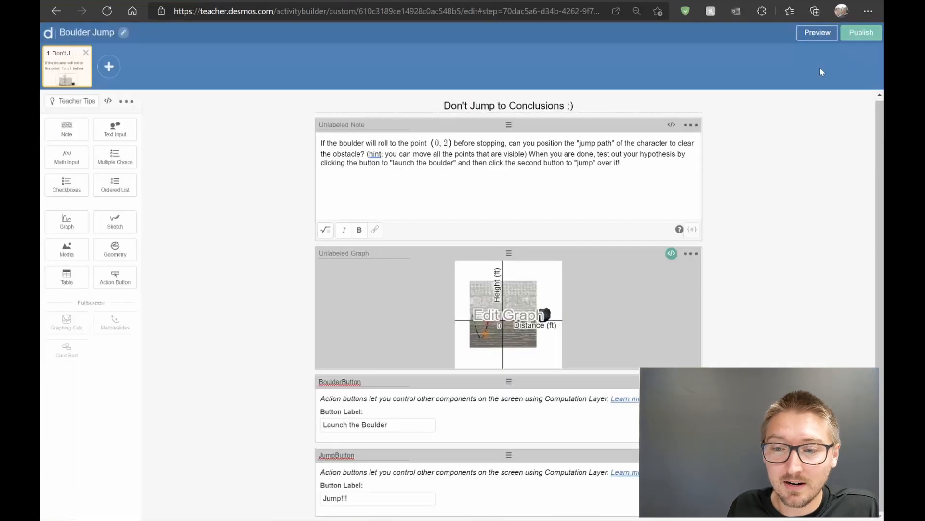
Test the boulder launch and jump in the student preview with the path's landing point at about x = 7 and orange point about (-4, 5.7).
{"action": "left_click", "coordinate": [809, 33]}
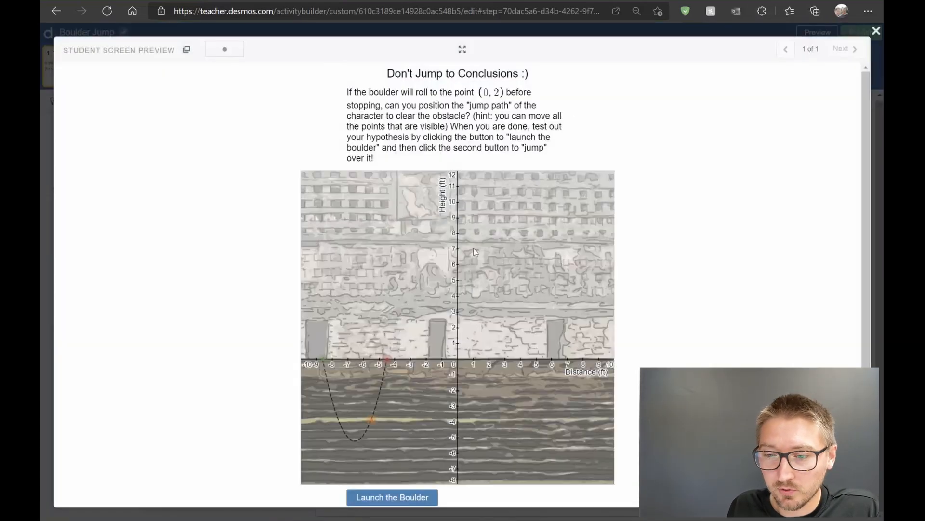
{"action": "left_click", "coordinate": [384, 498]}
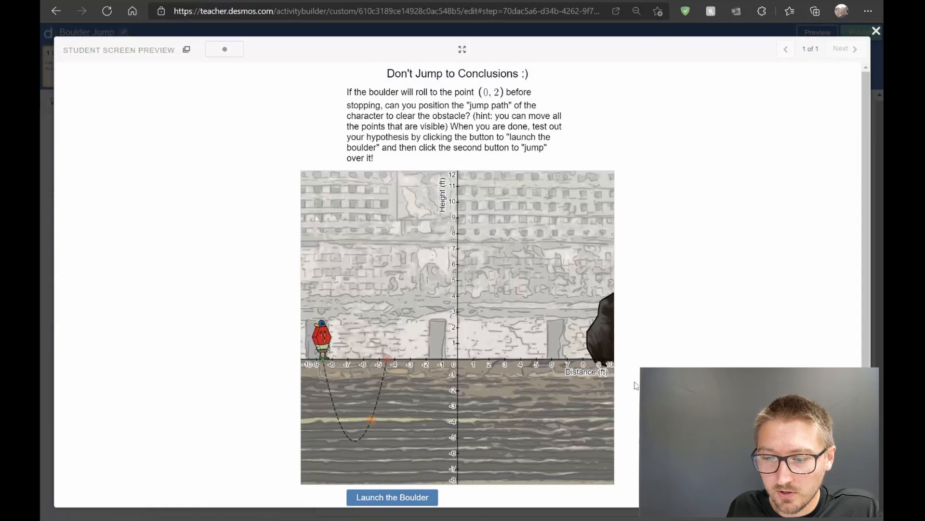
{"action": "scroll", "coordinate": [636, 385], "scroll_direction": "down", "scroll_amount": 1}
{"action": "left_click_drag", "start_coordinate": [387, 331], "coordinate": [550, 330]}
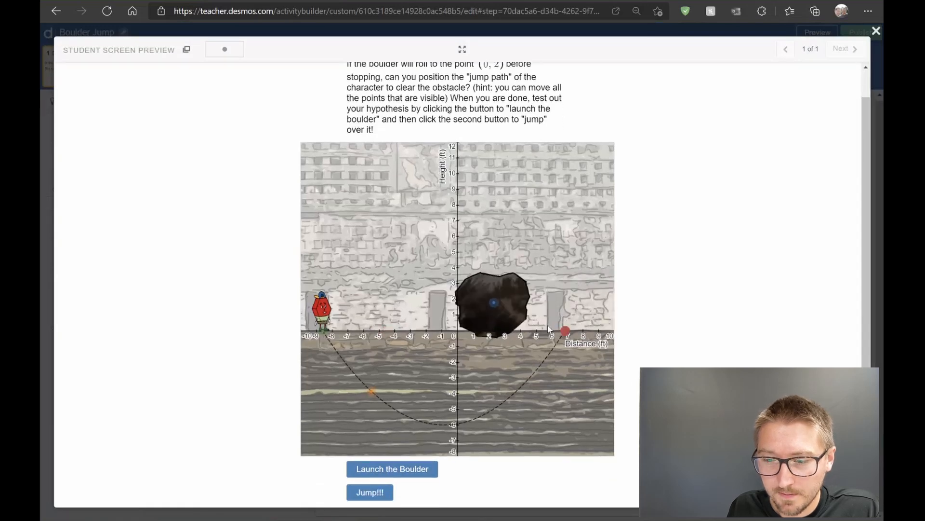
{"action": "left_click_drag", "start_coordinate": [371, 390], "coordinate": [394, 241]}
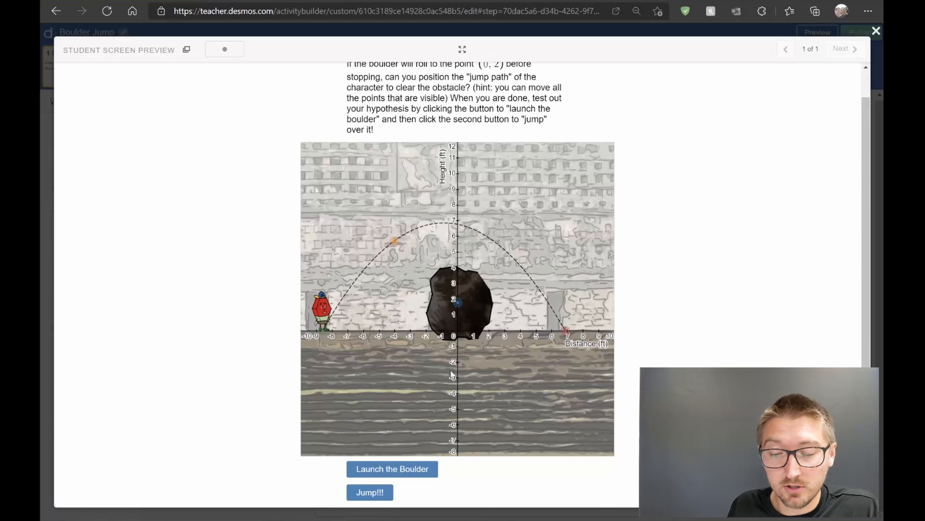
{"action": "left_click", "coordinate": [365, 496]}
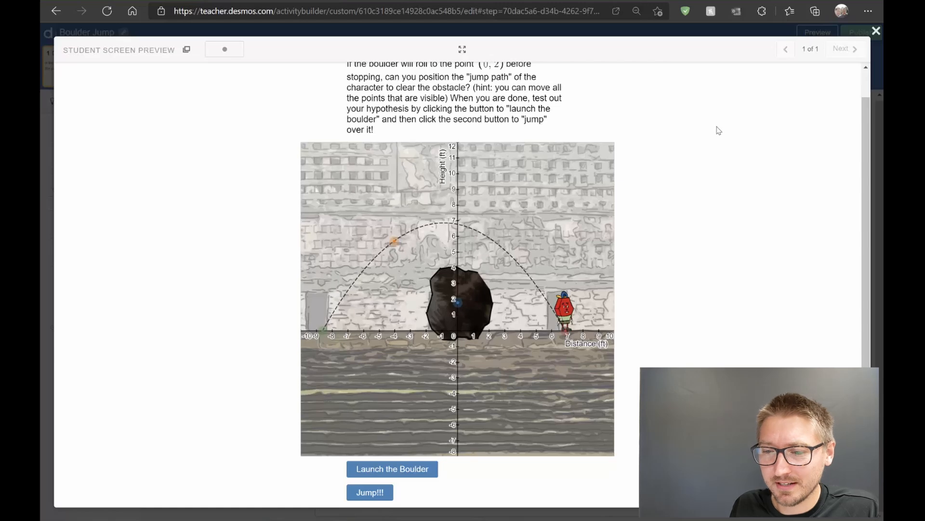
{"action": "left_click", "coordinate": [876, 32]}
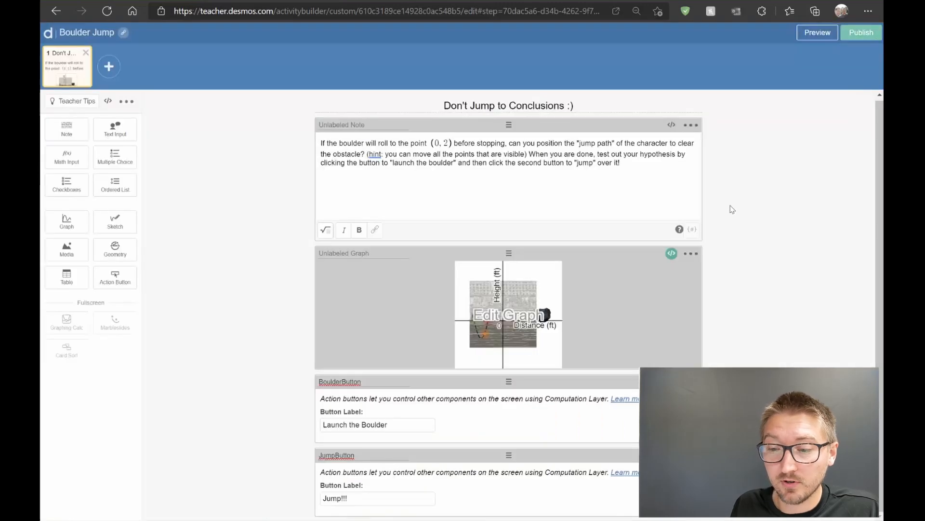